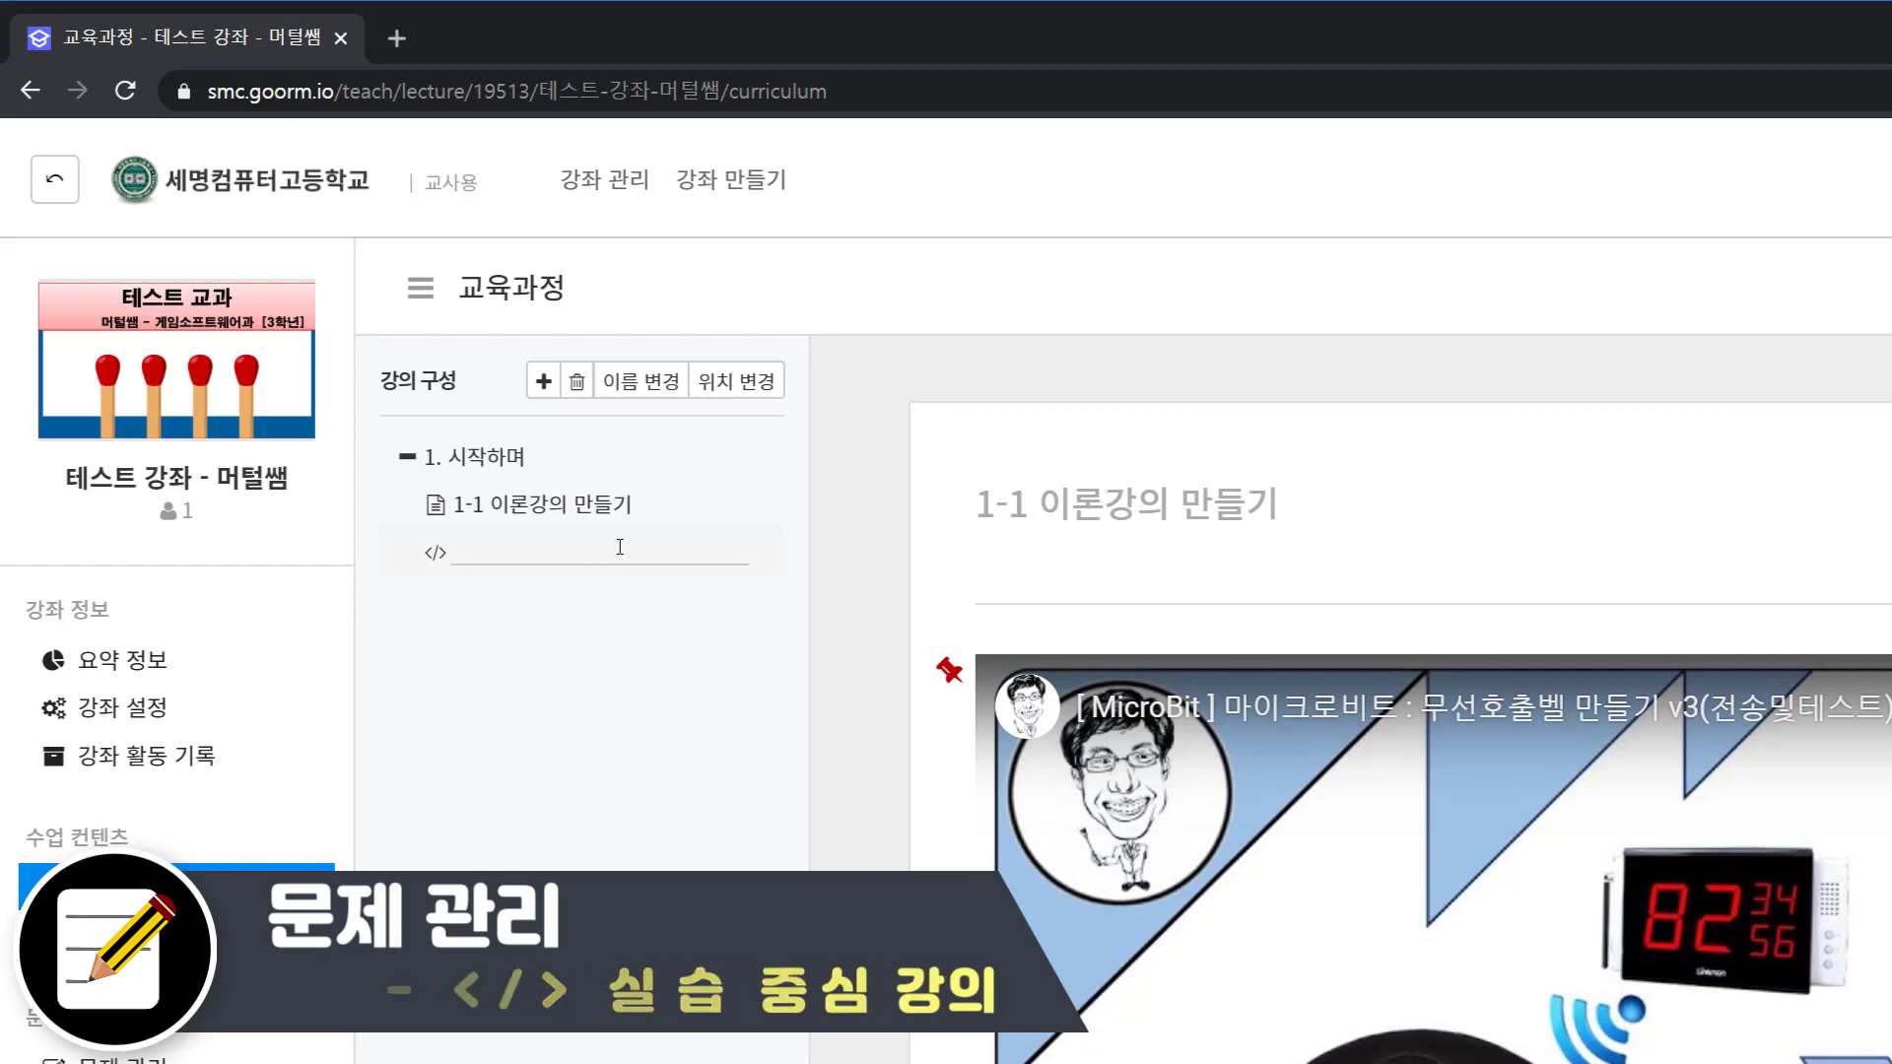
Step: Name the new practice-centred lecture under section 1 "1-1 실습과제" and create it
type("ad")
key("BackSpace")
key("BackSpace")
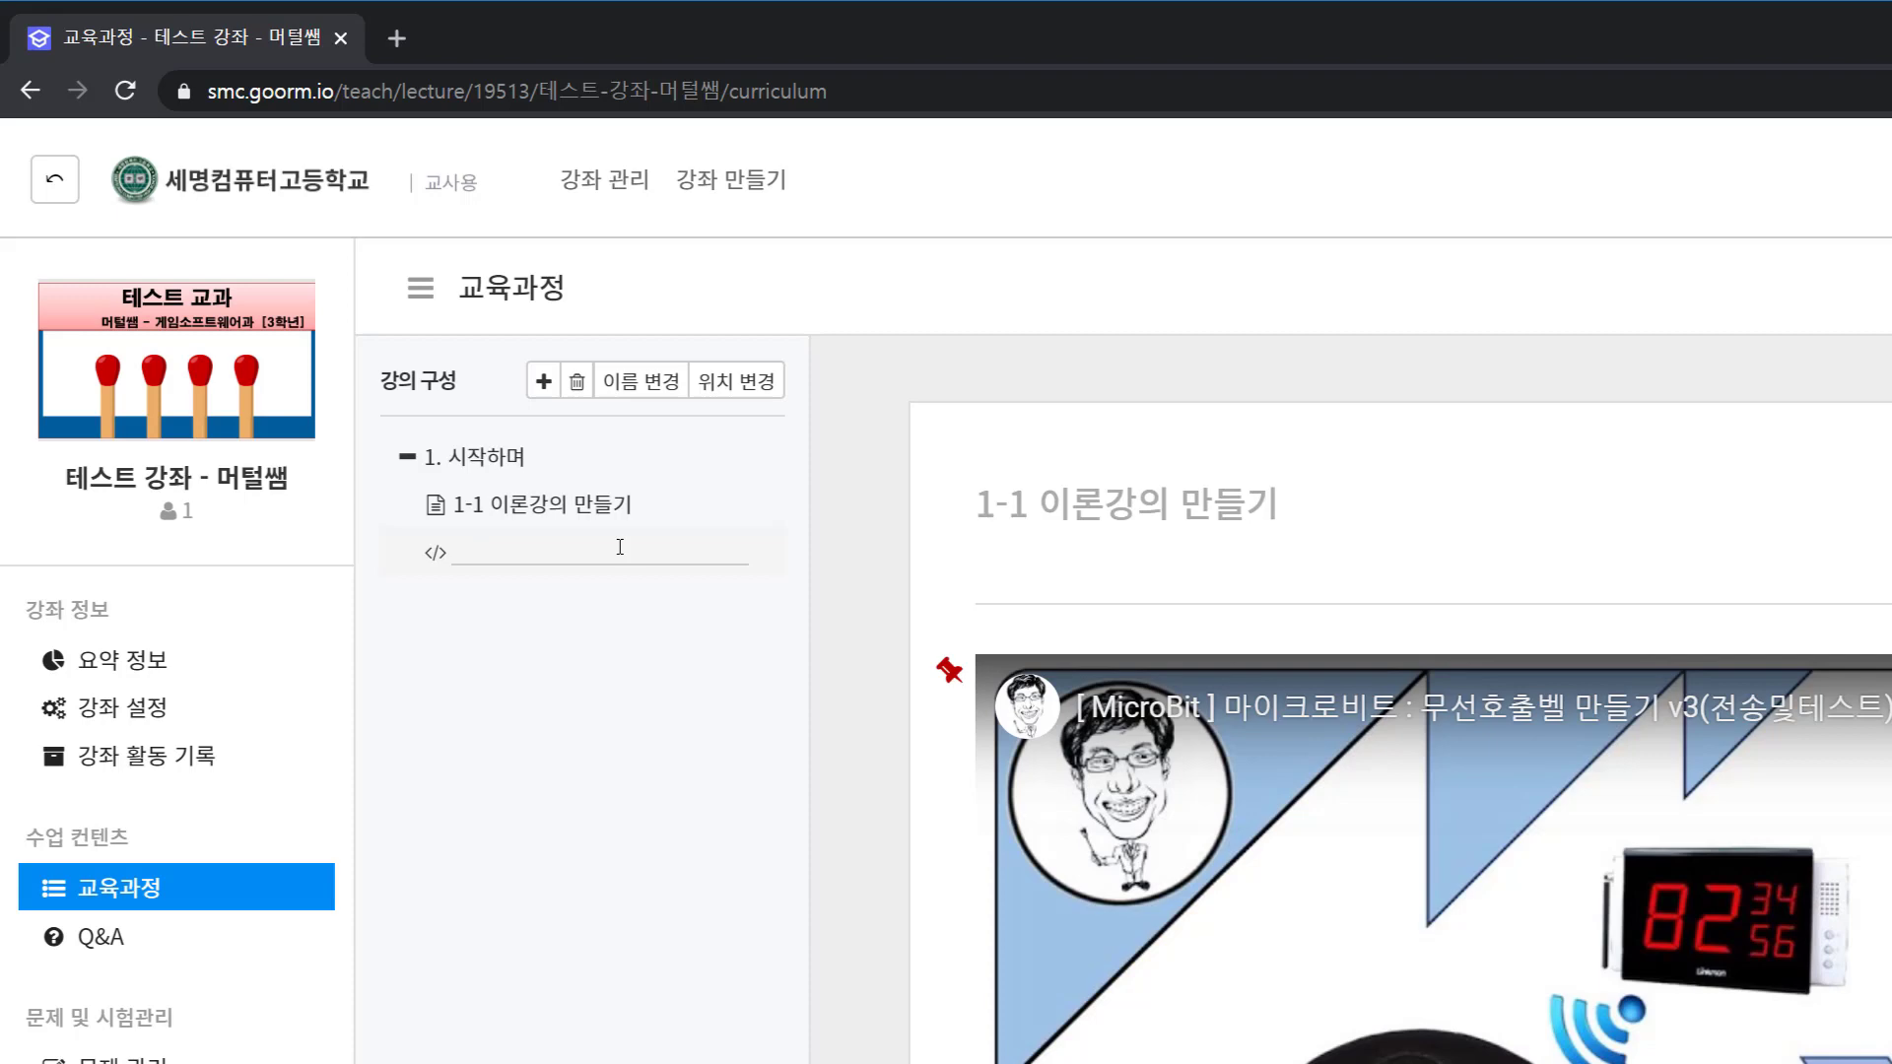
type("1-1 실습과제")
key("Return")
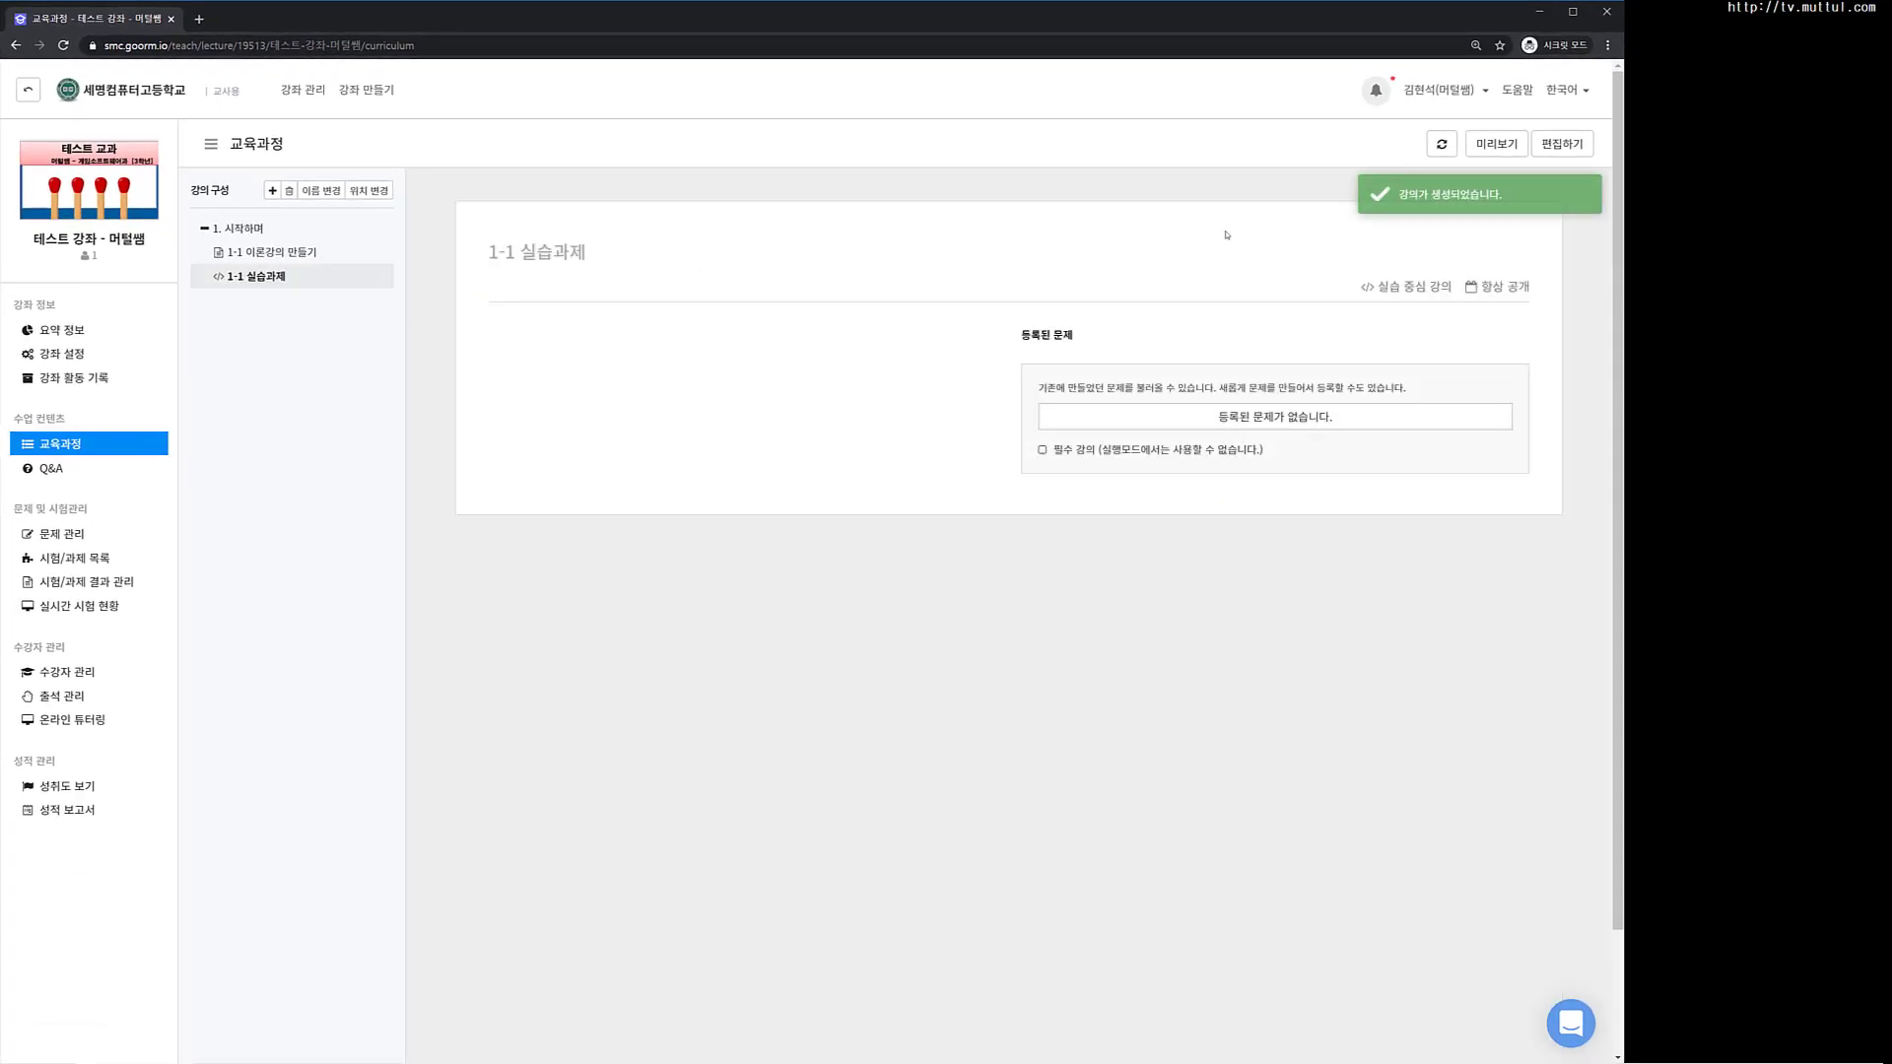
Step: Edit the 1-1 실습과제 lecture and write "제어문 - for문" in its content, followed by blank lines
left_click(1574, 154)
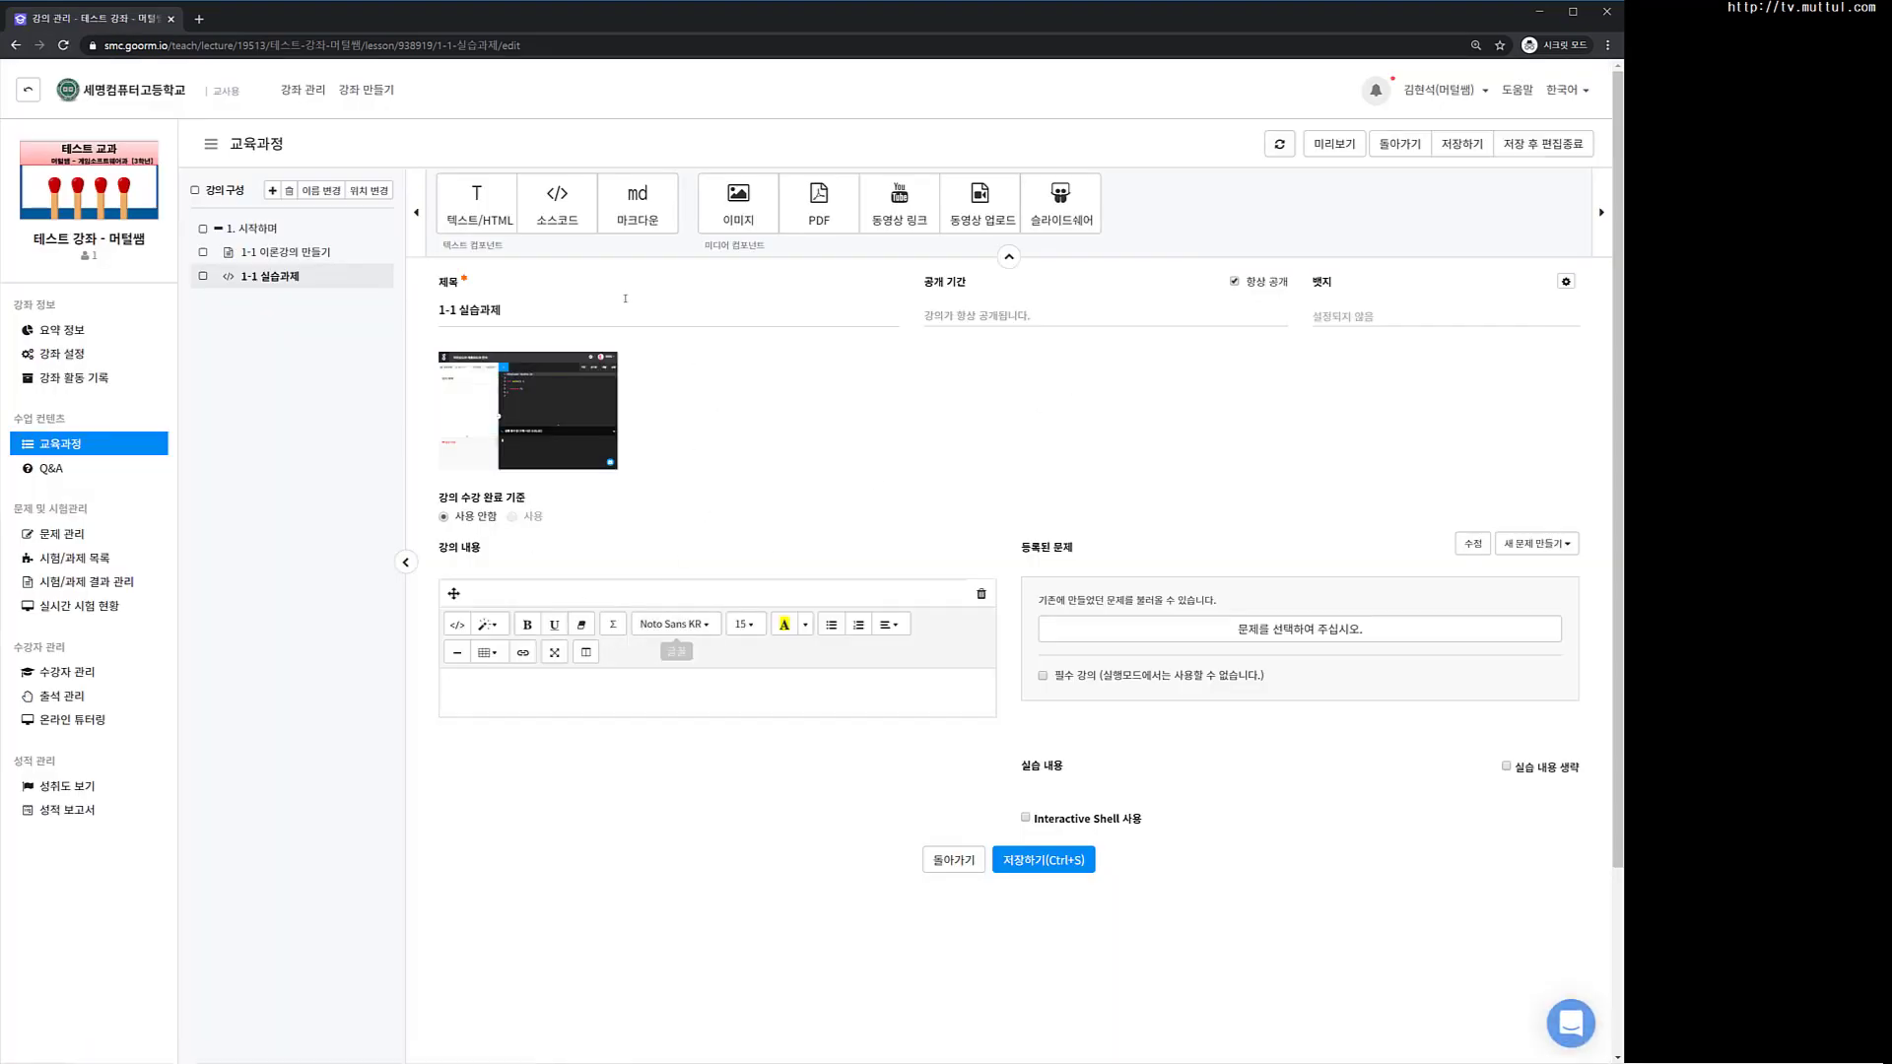
scroll(830, 487, "down", 2)
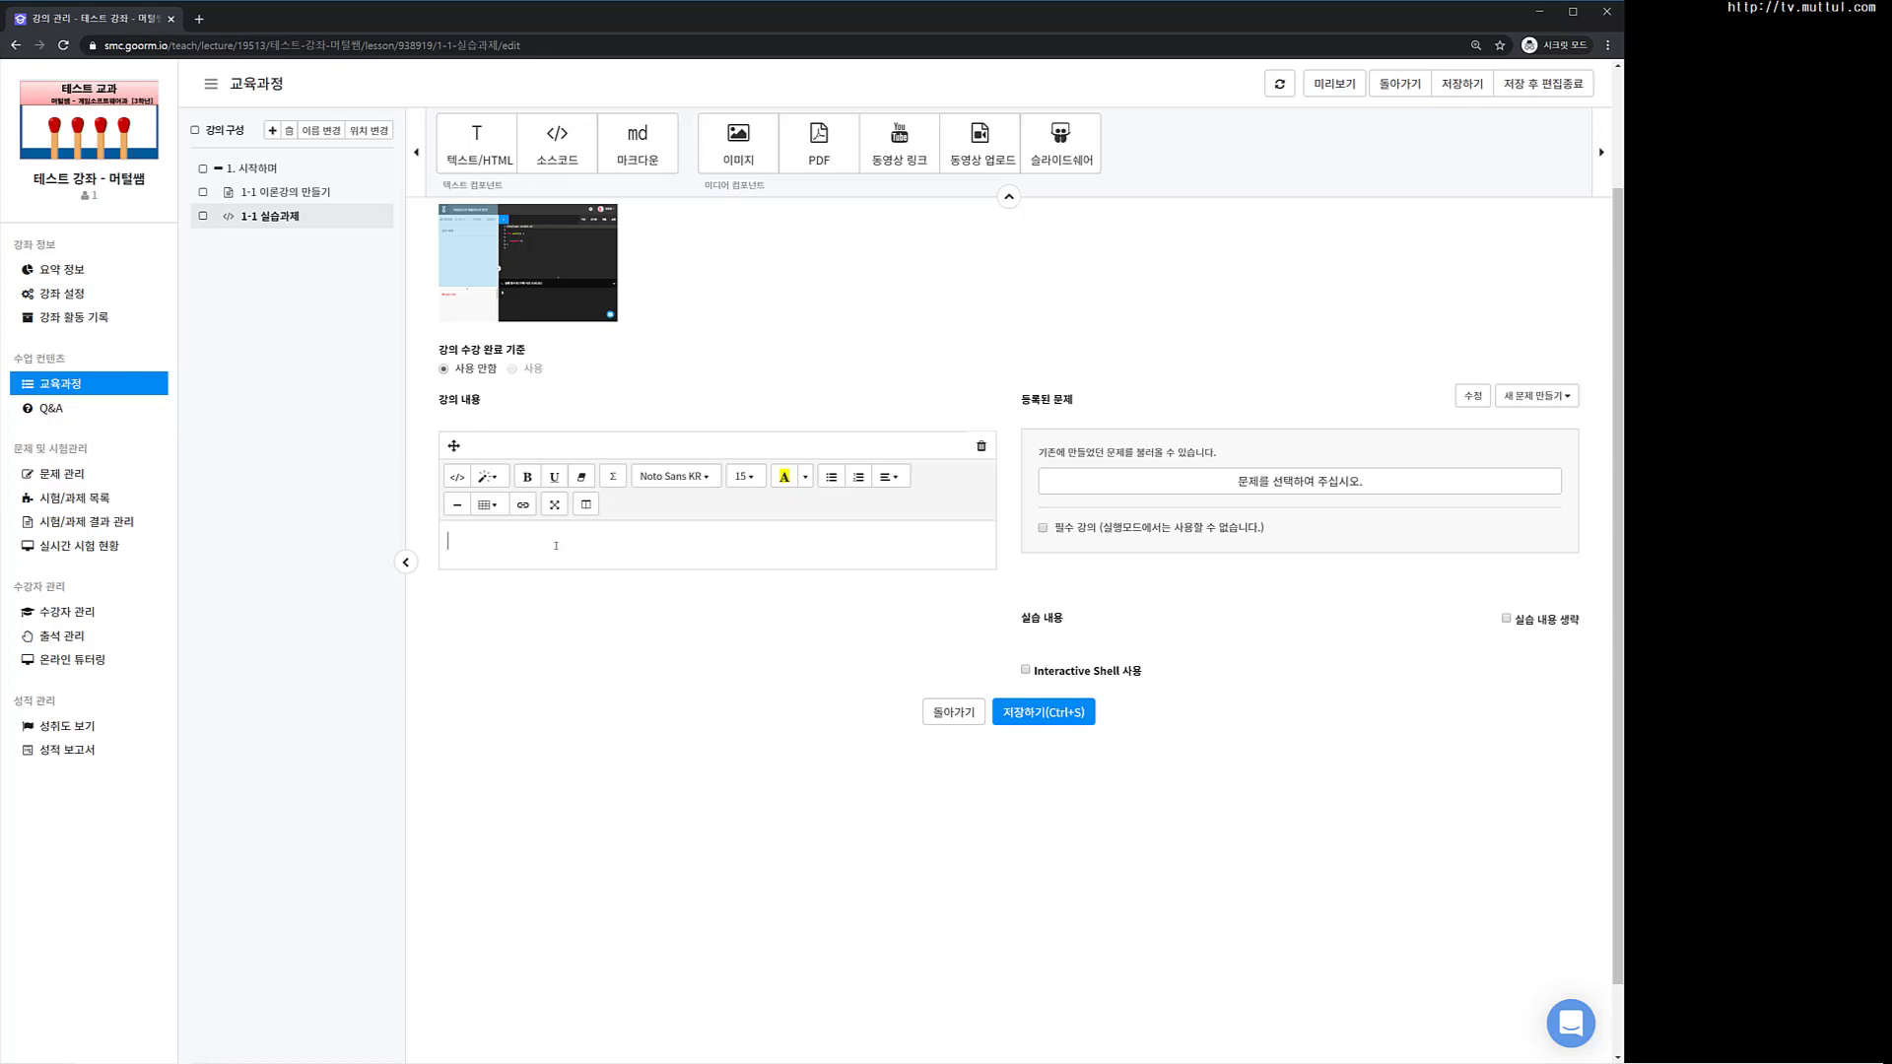
left_click(556, 546)
type("ㅂ")
type("어문 -")
type(" for")
type("문")
key("Return")
key("Return")
key("Return")
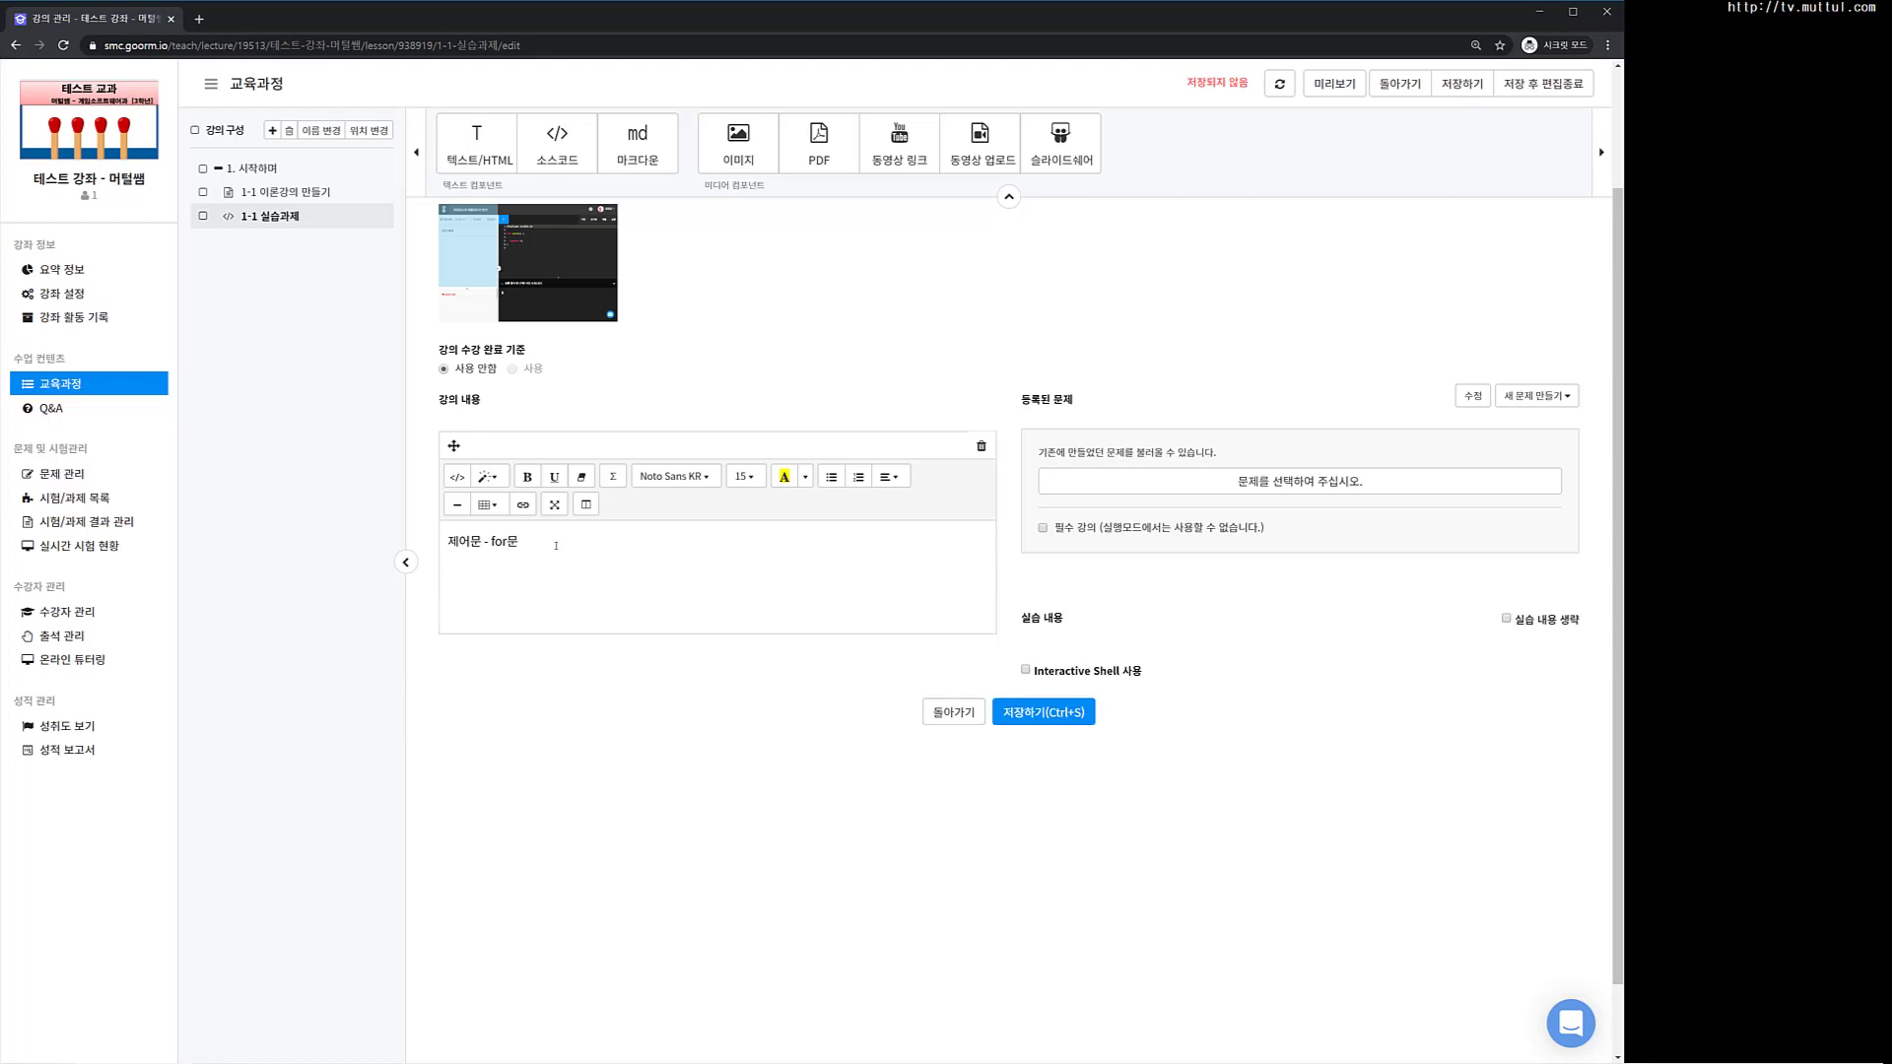
Step: Paste the copied 테스트 image into the lecture content below the "제어문 - for문" text
mouse_move(523, 1042)
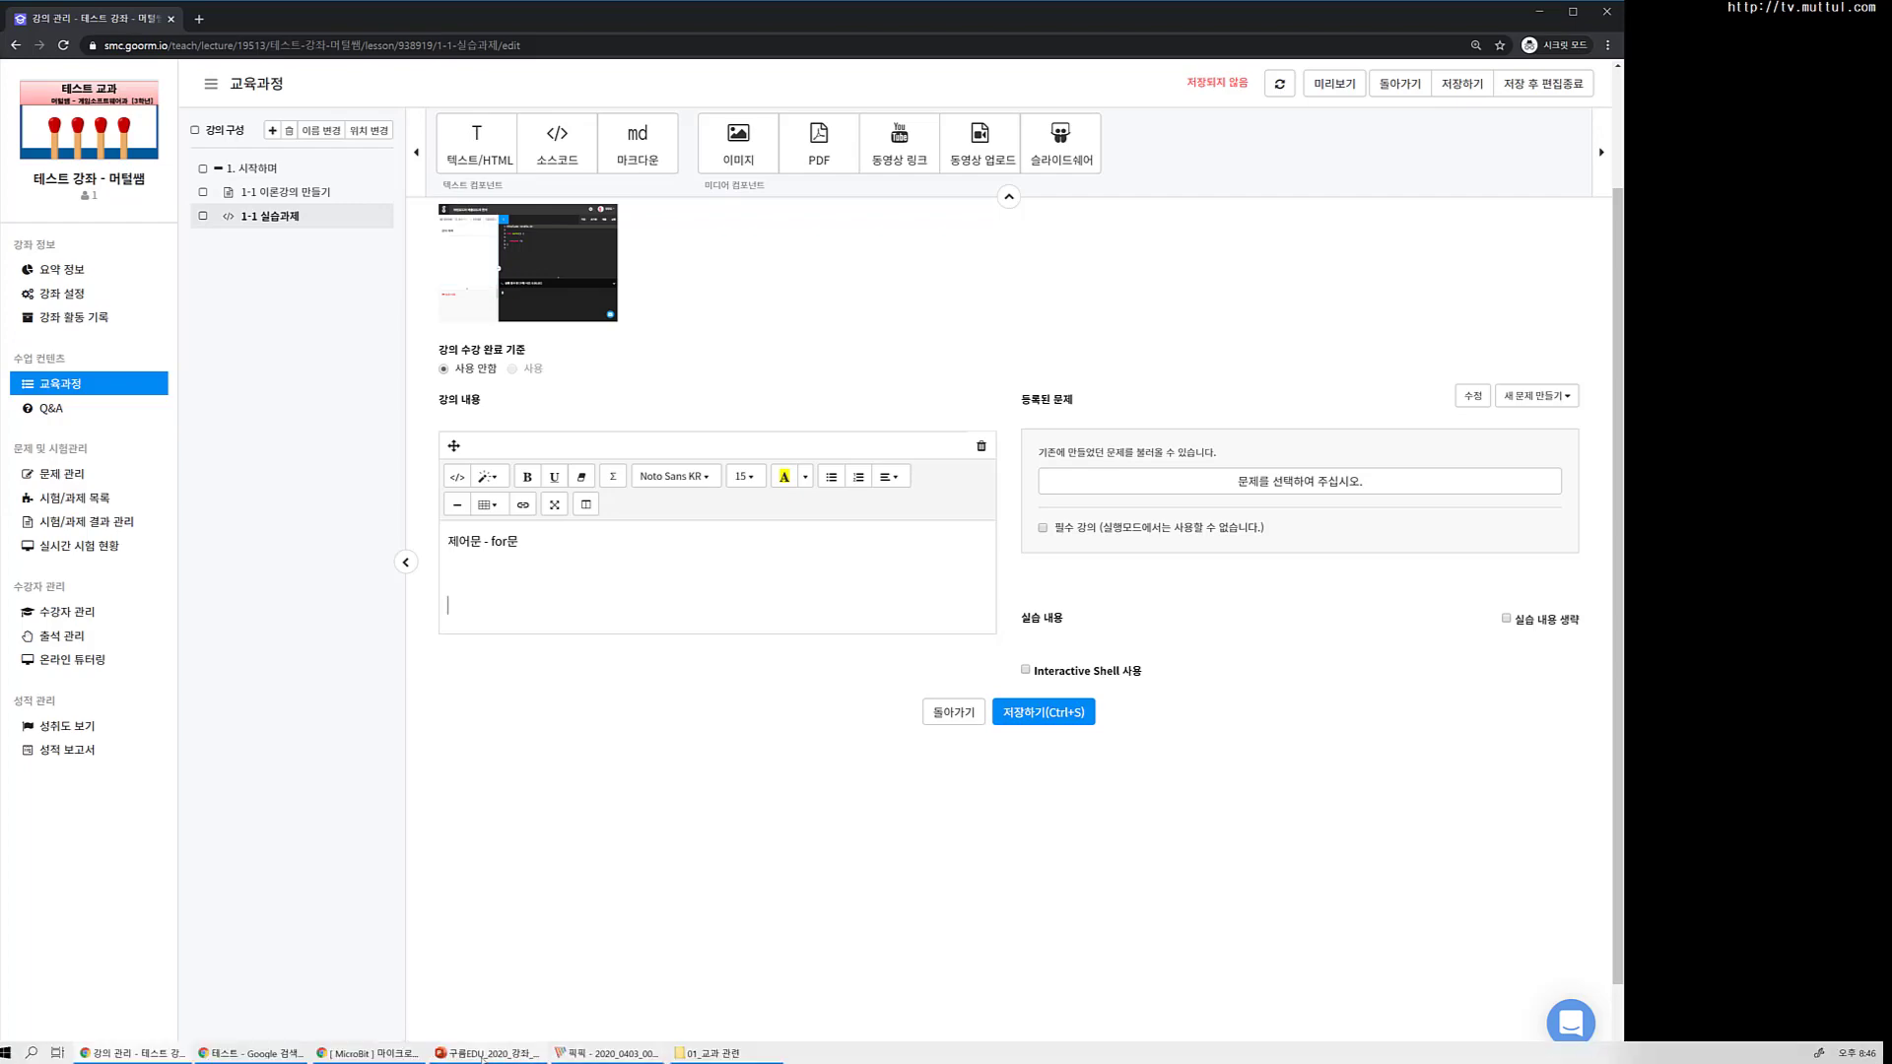
left_click(480, 1053)
left_click(601, 1053)
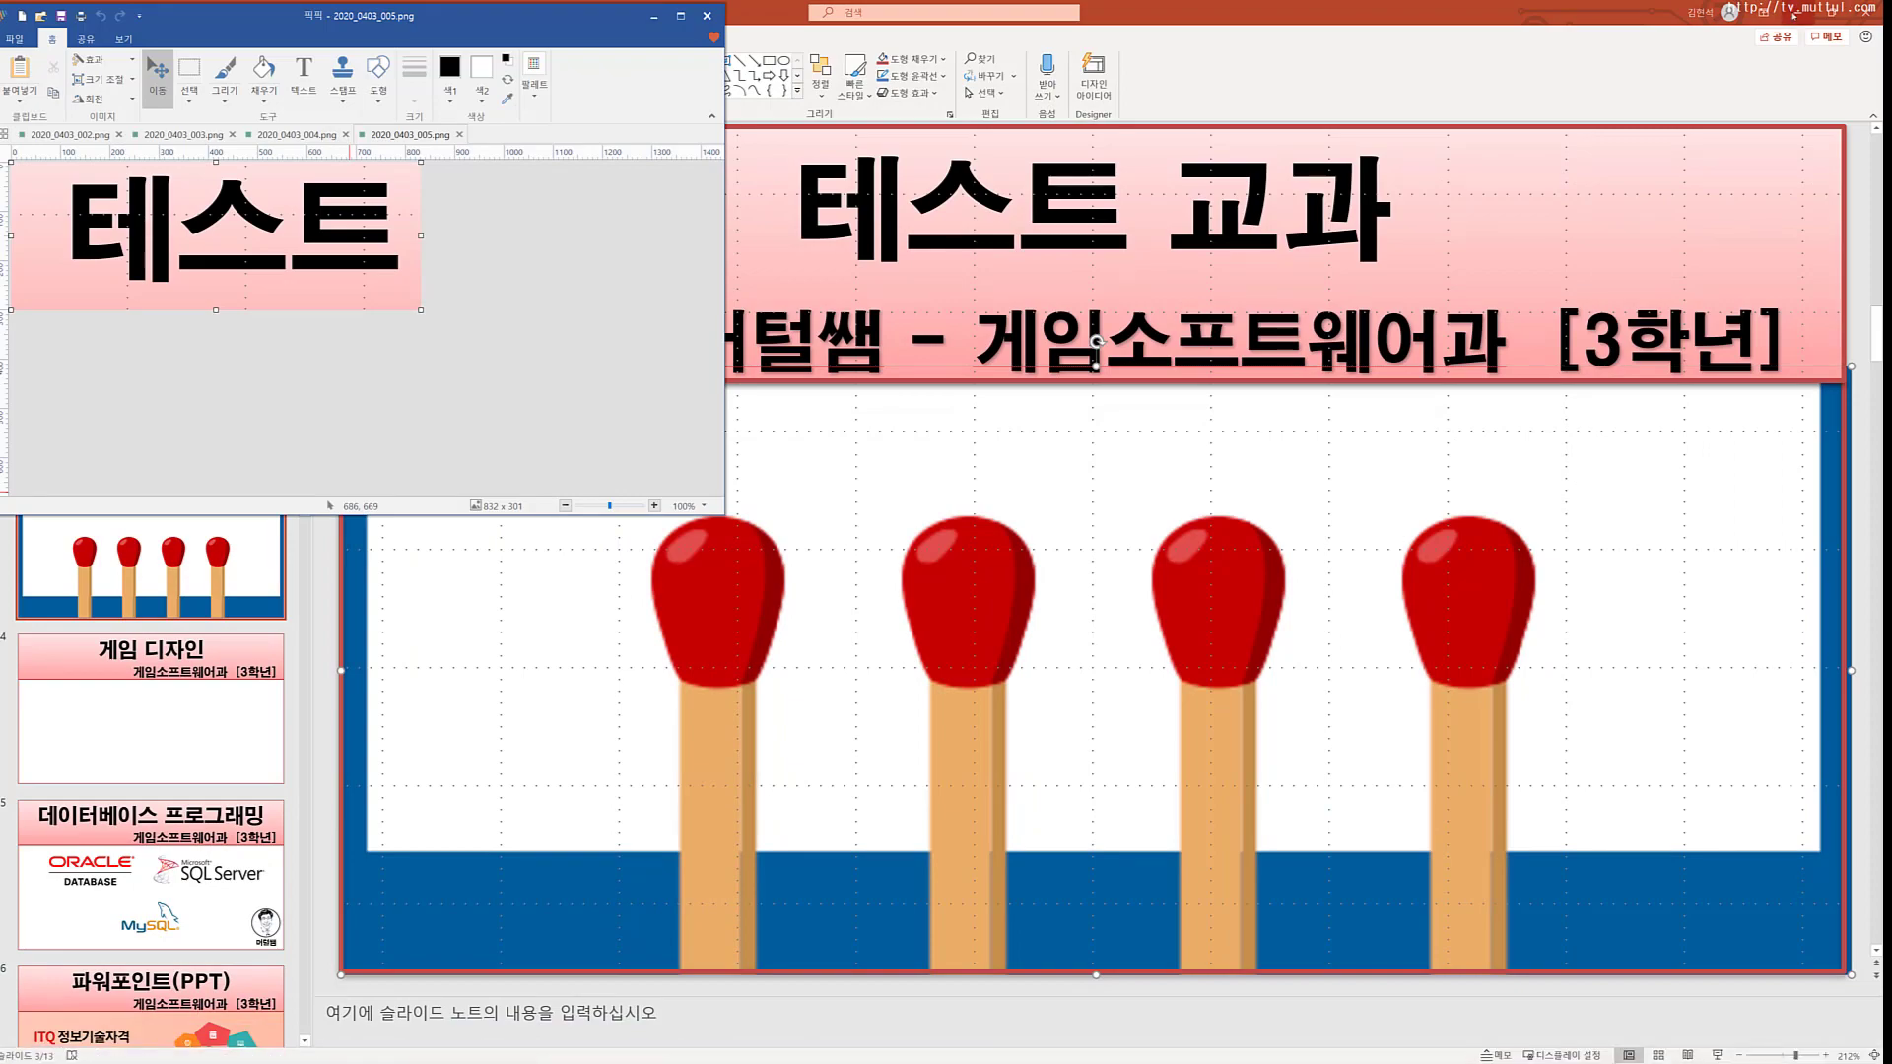
left_click(1413, 238)
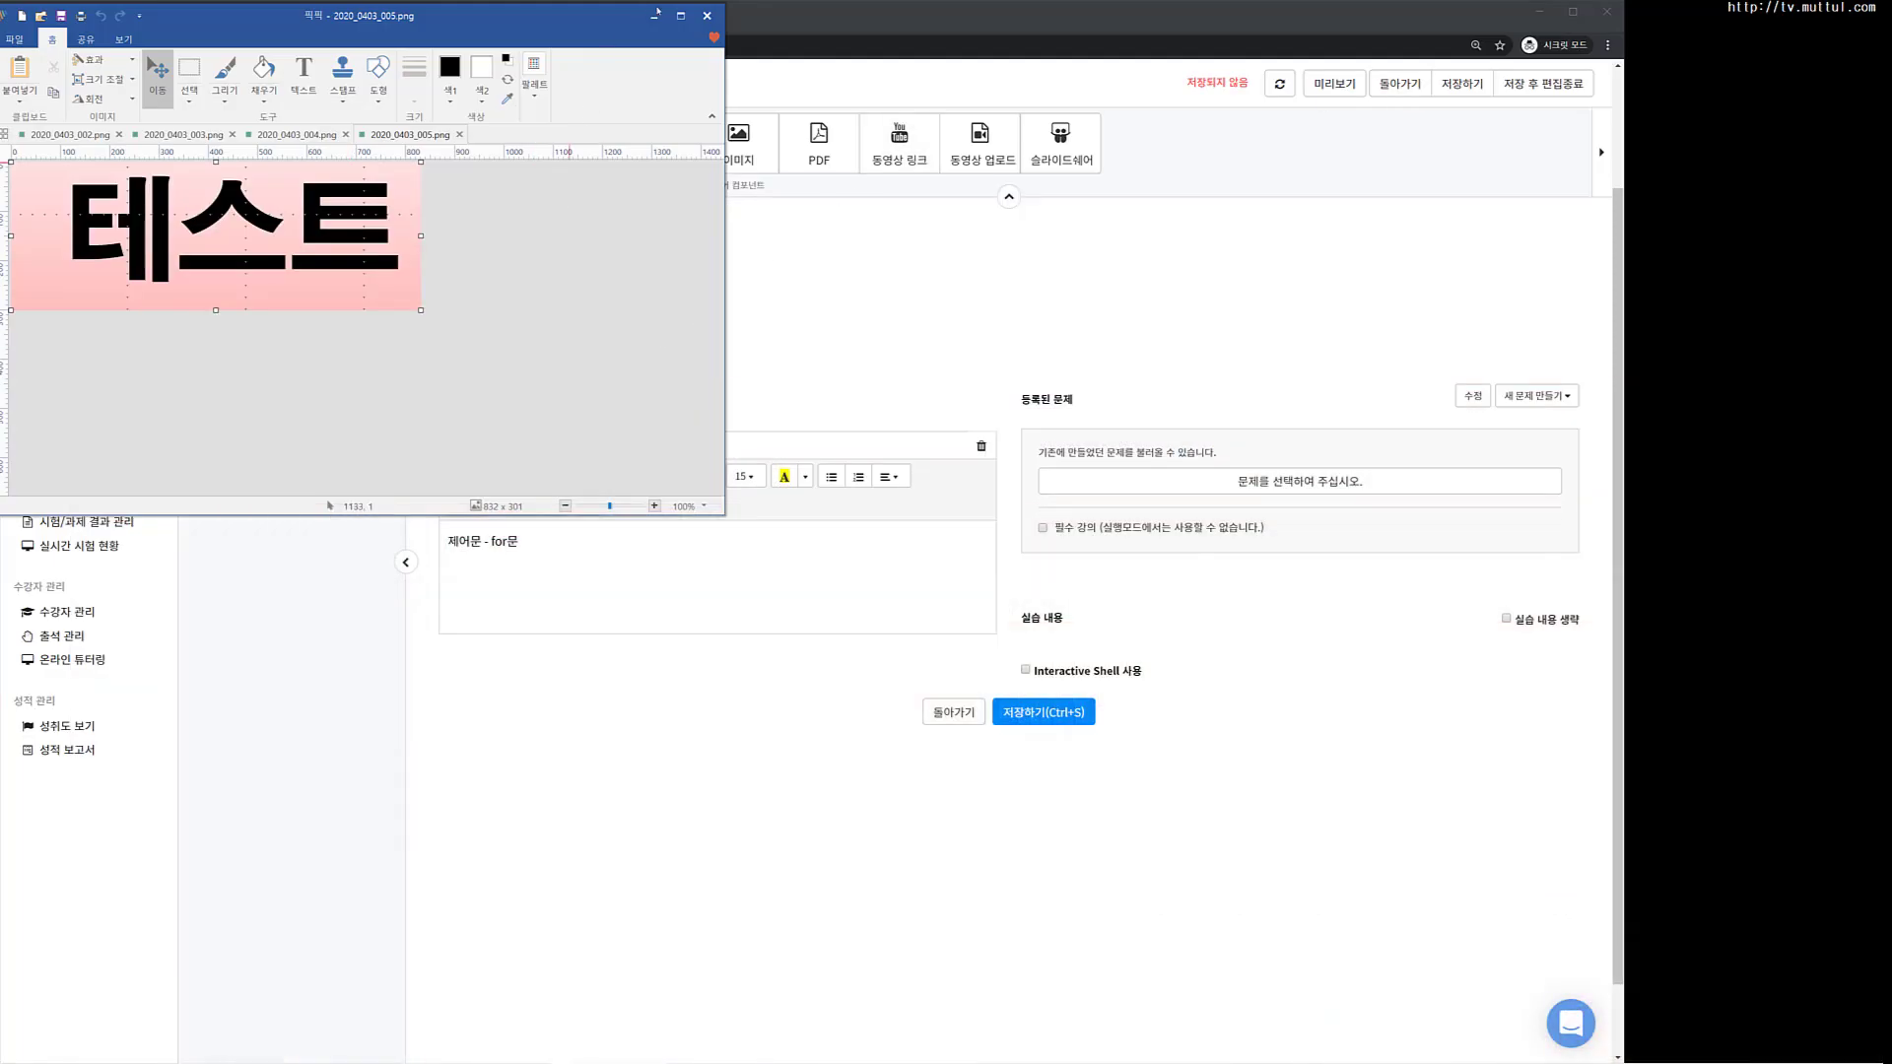
left_click(656, 14)
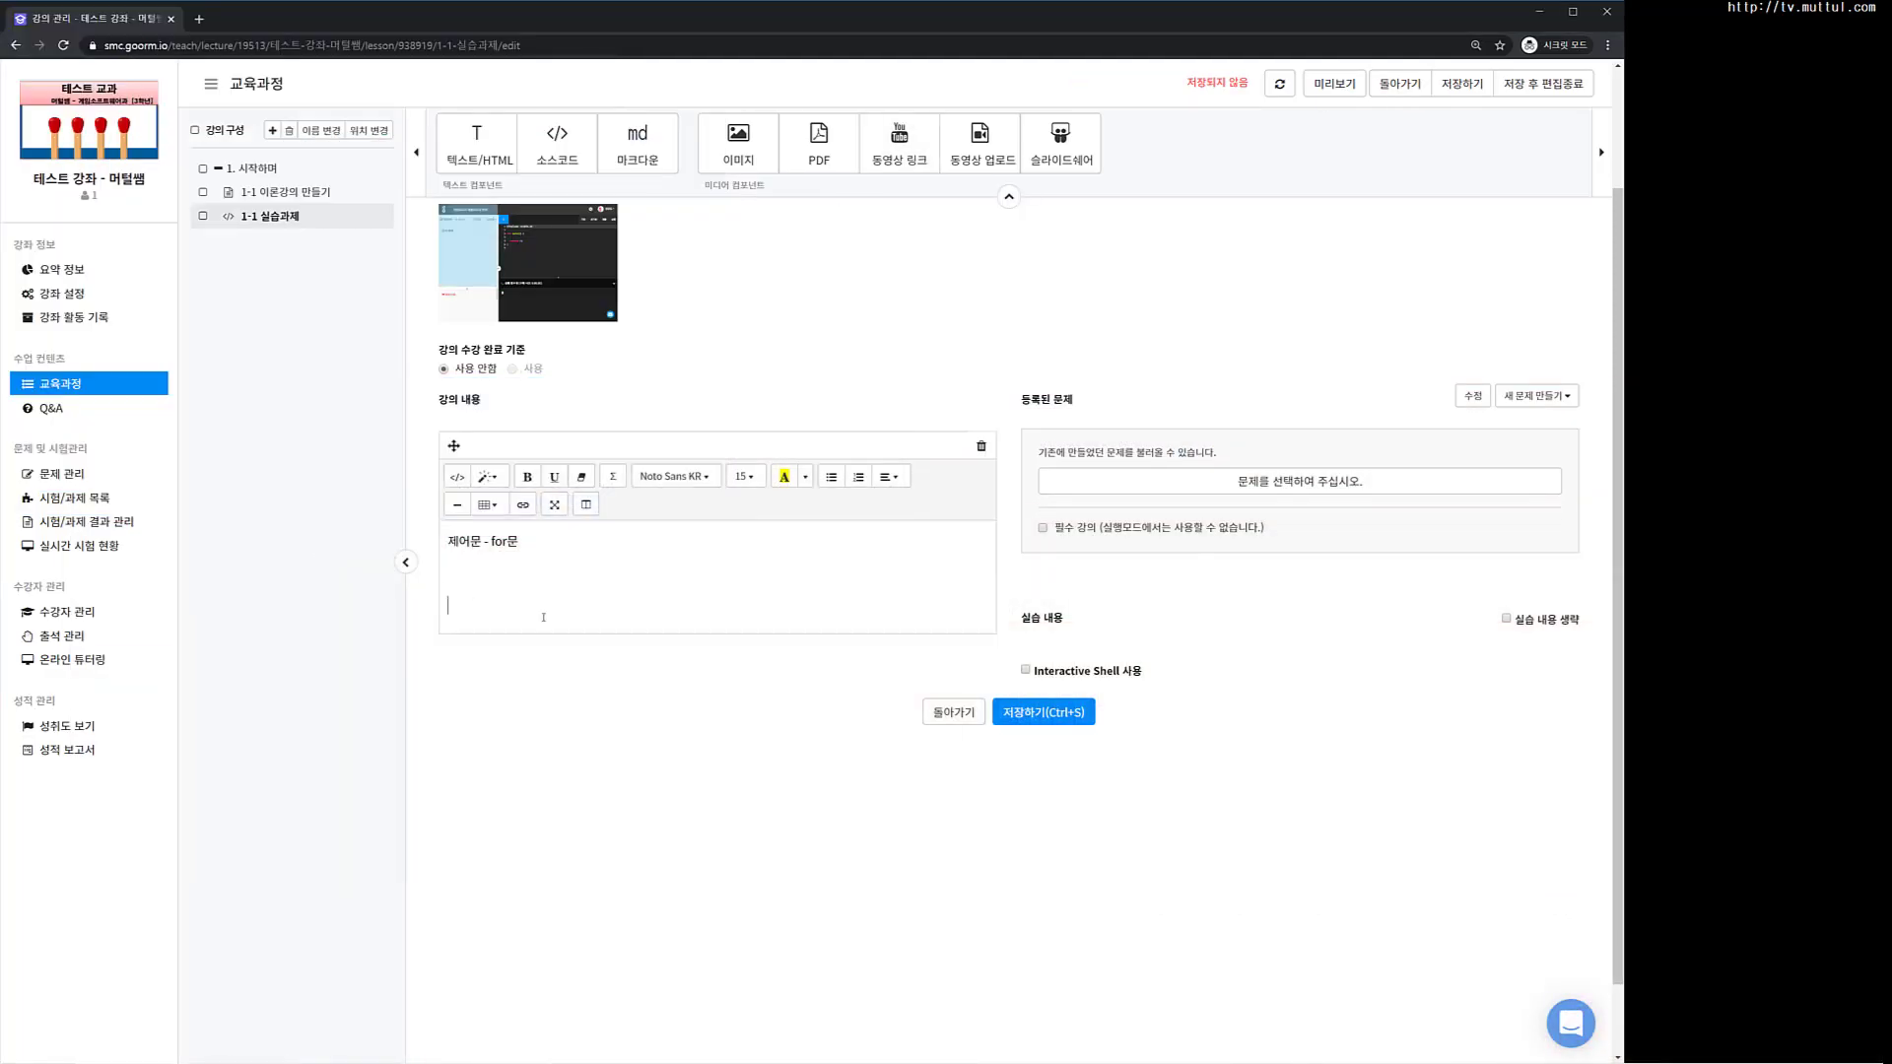
key("ctrl+v")
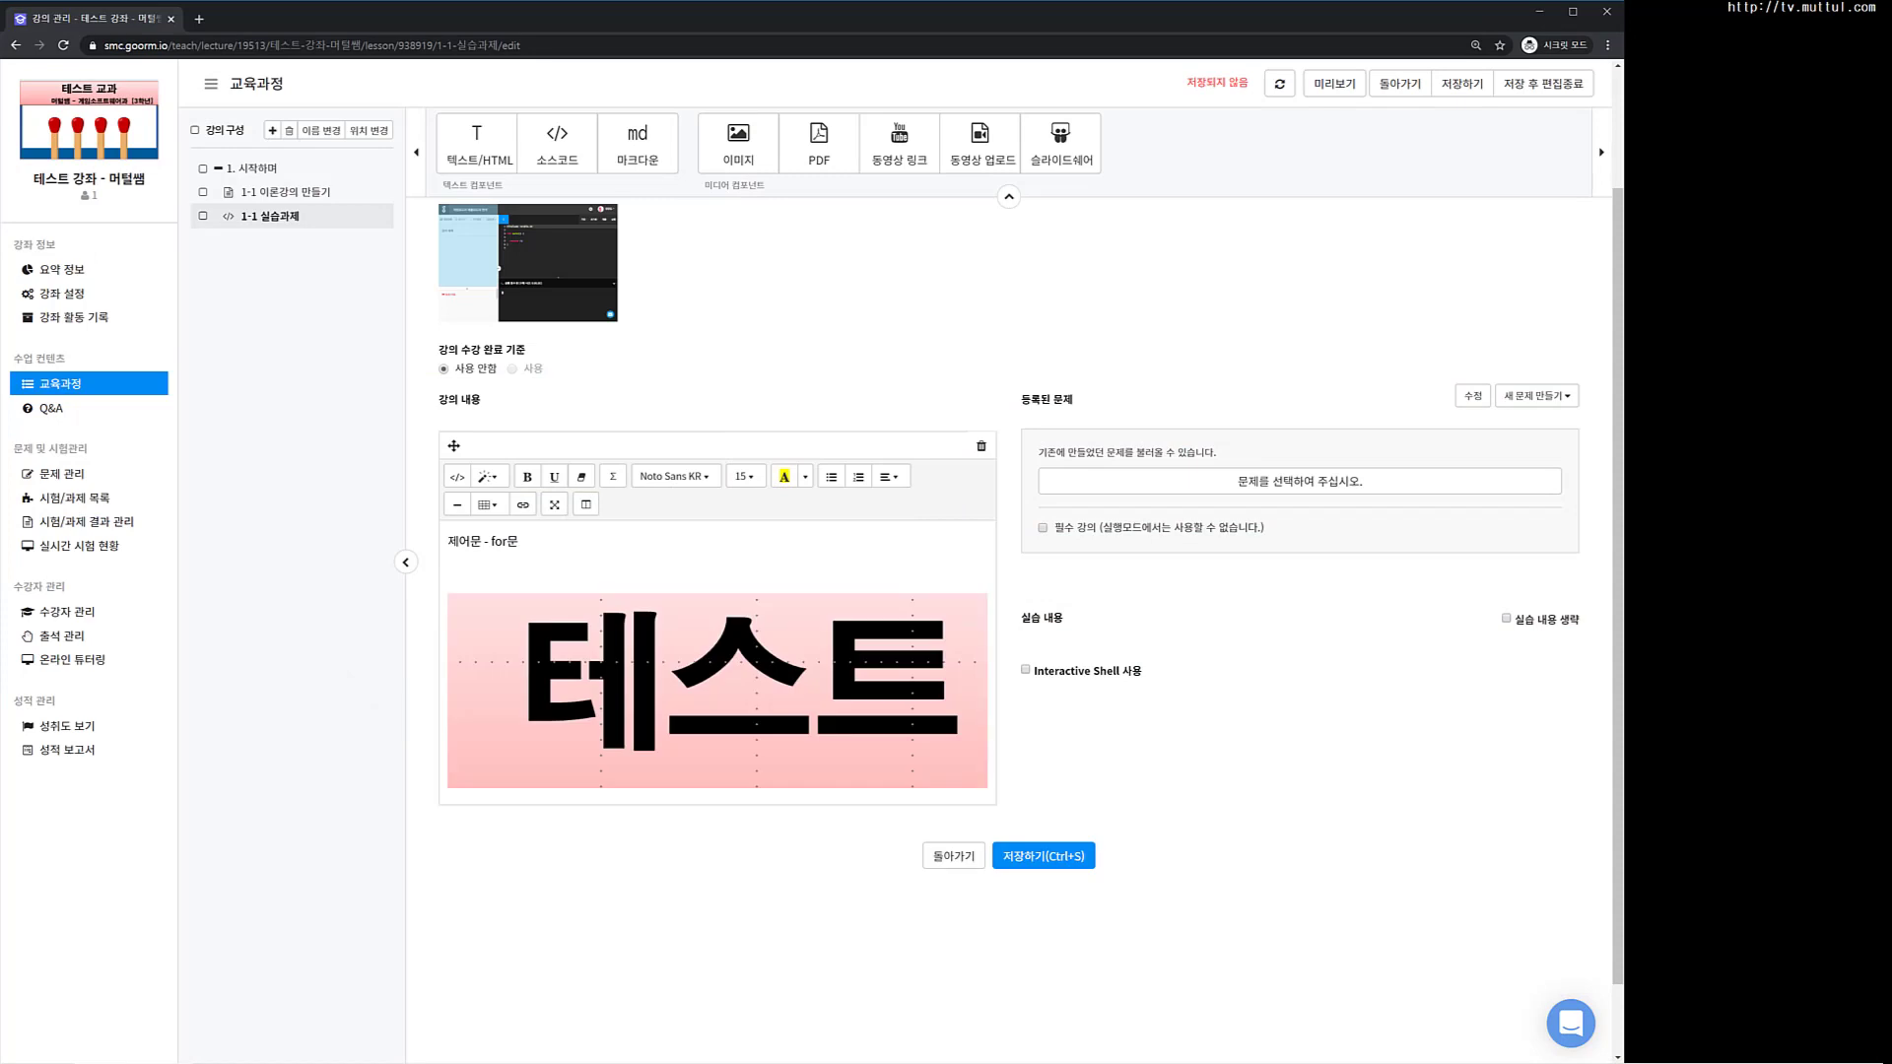
Step: Add three lines of placeholder text between the "제어문 - for문" line and the image: ㅁㅇㅀㅇㄴㄹ, ㅁㄴㅇㄻㄴㅇㄻㄴㅇㄹ, ㅁㄴㅇㄻㄴㅇㄻㄴㅇ
left_click(591, 559)
key("Return")
type("ㅁㅇㅀㅇㄴㄹ")
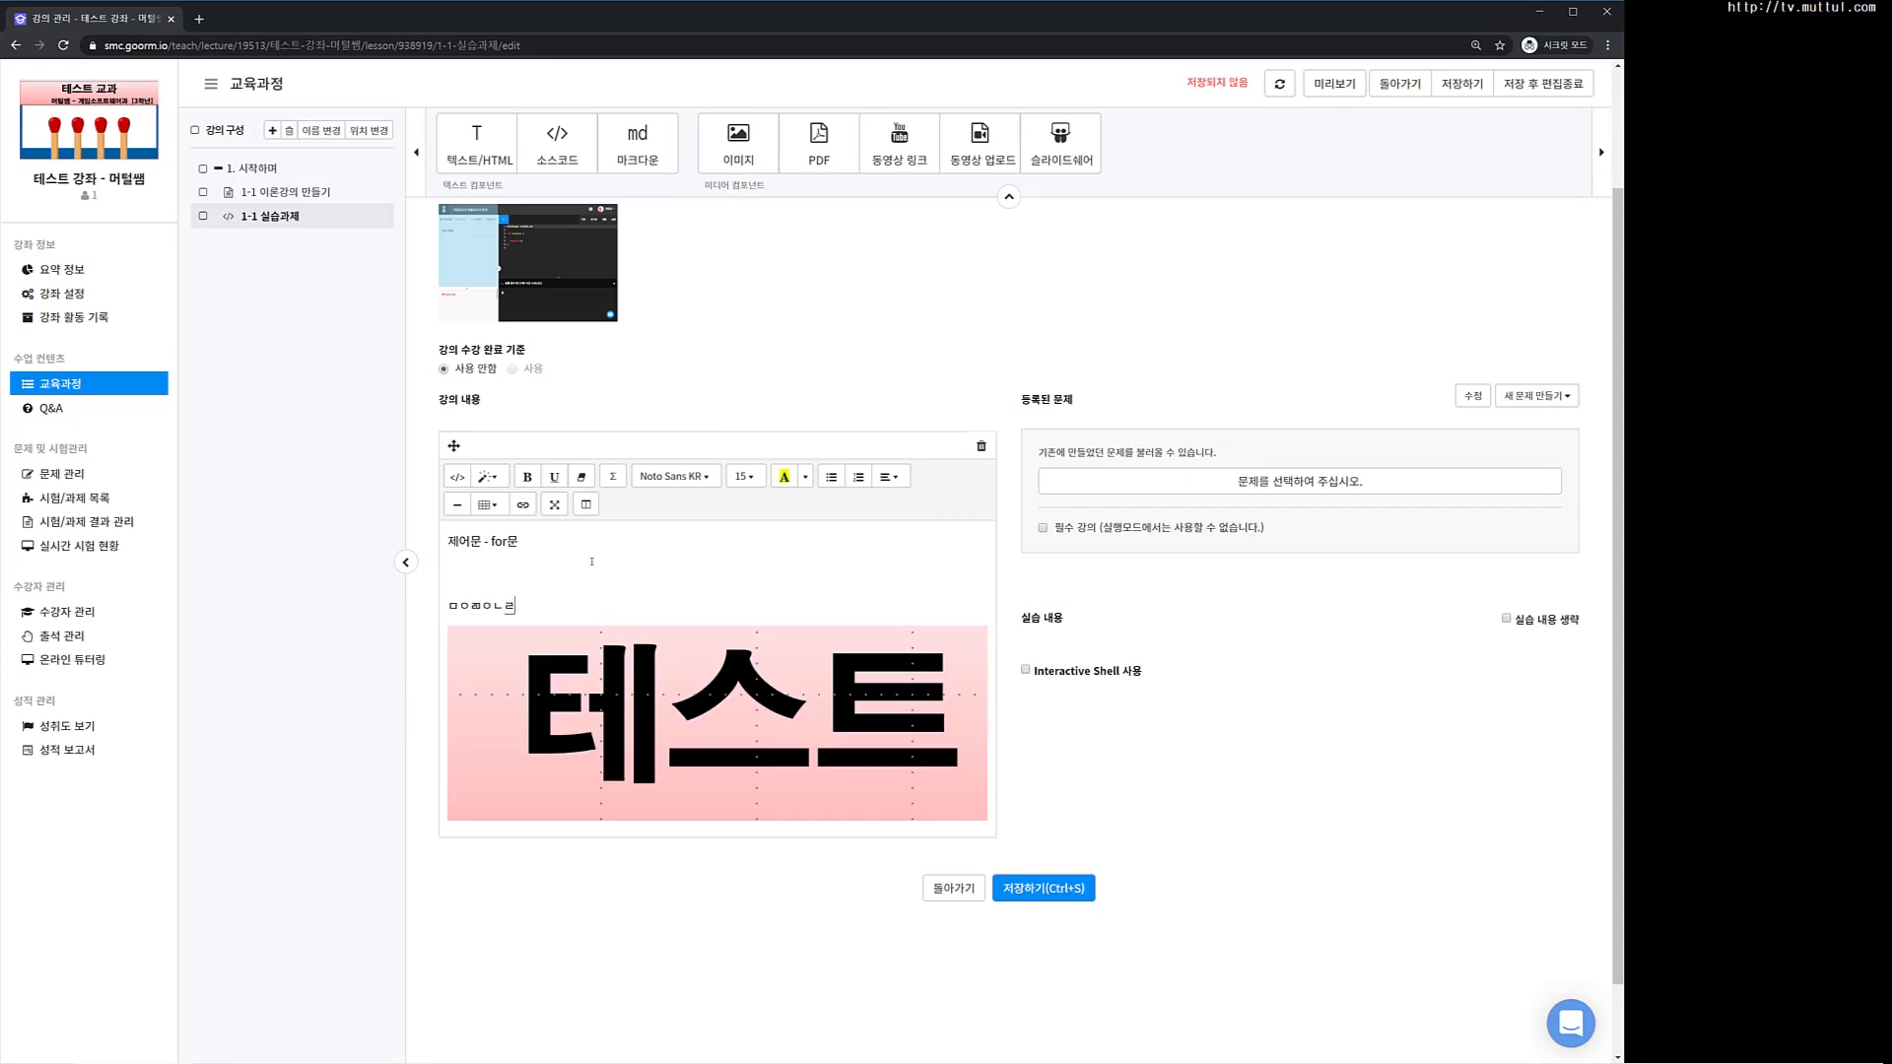
key("Return")
type("ㅁㄴㅇㄻㄴㅇㄻㄴㅇㄹ")
key("Return")
type("ㅁㄴㅇㄻㄴㅇㄻㄴㅇ")
key("Return")
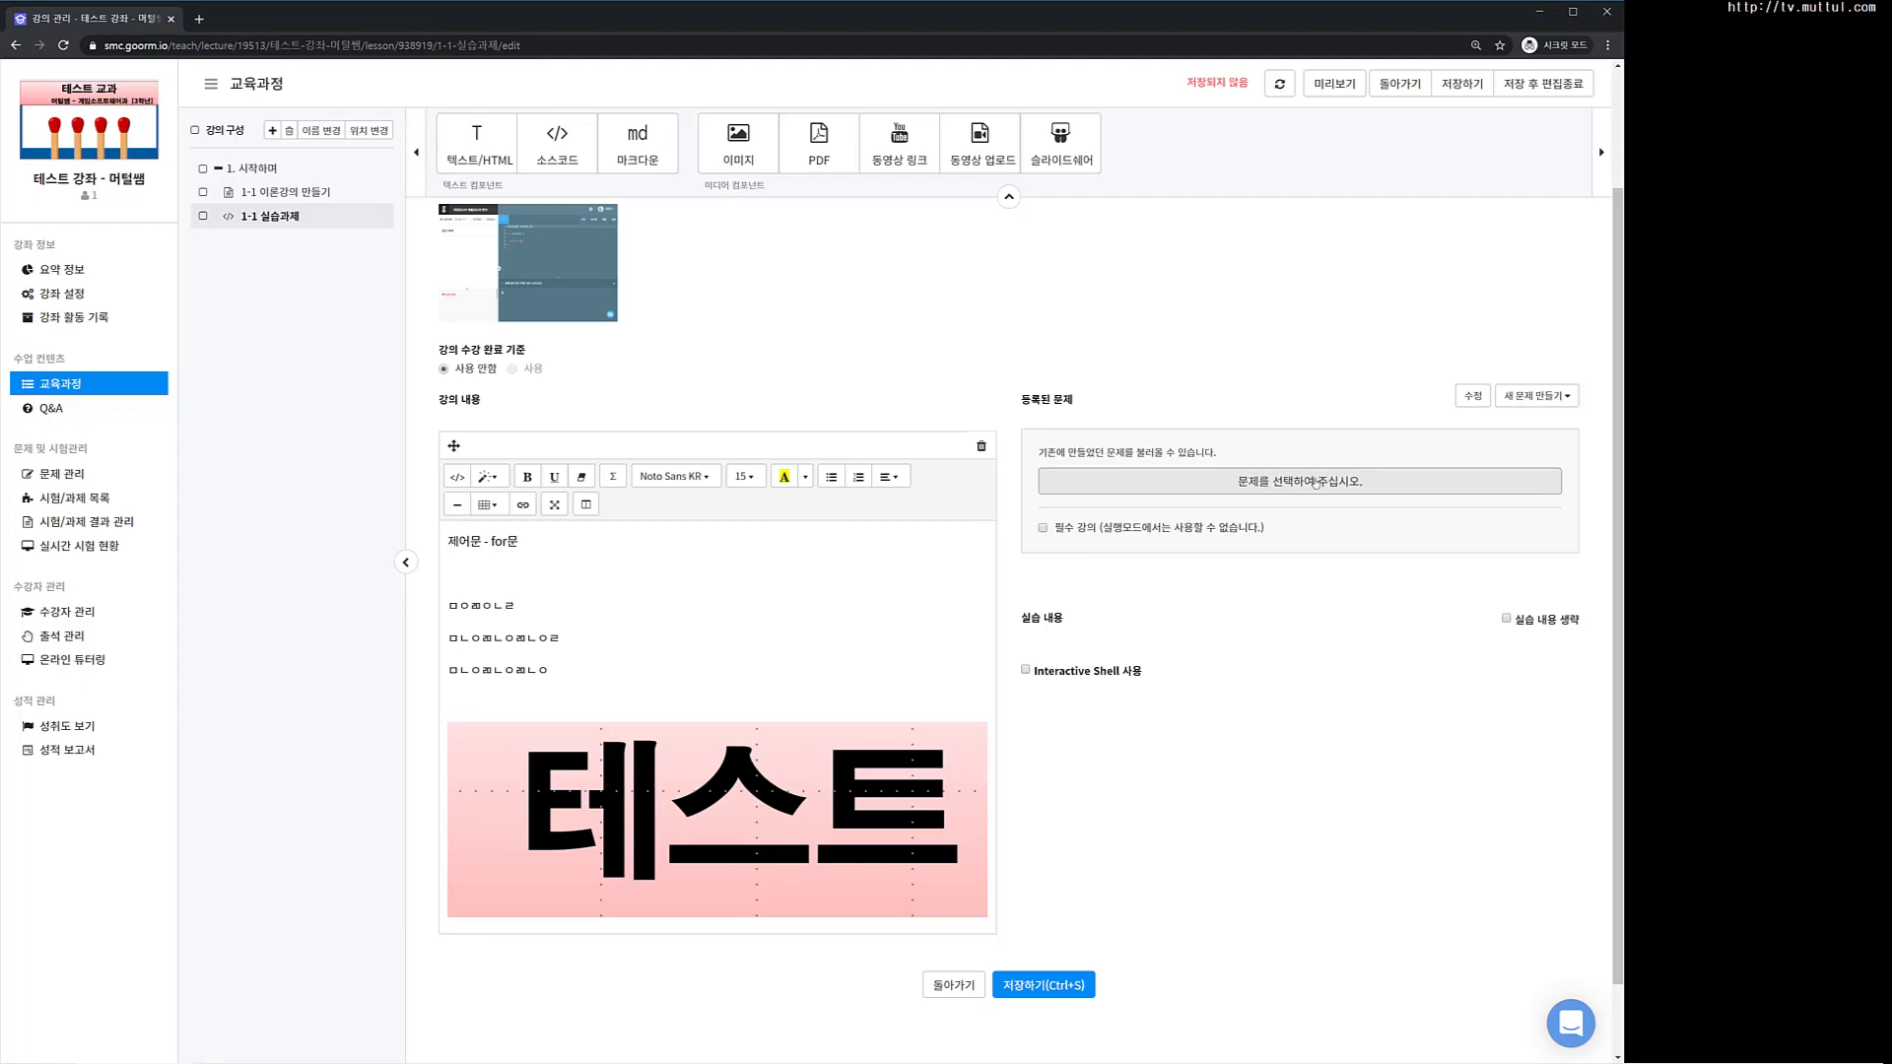
left_click(1315, 482)
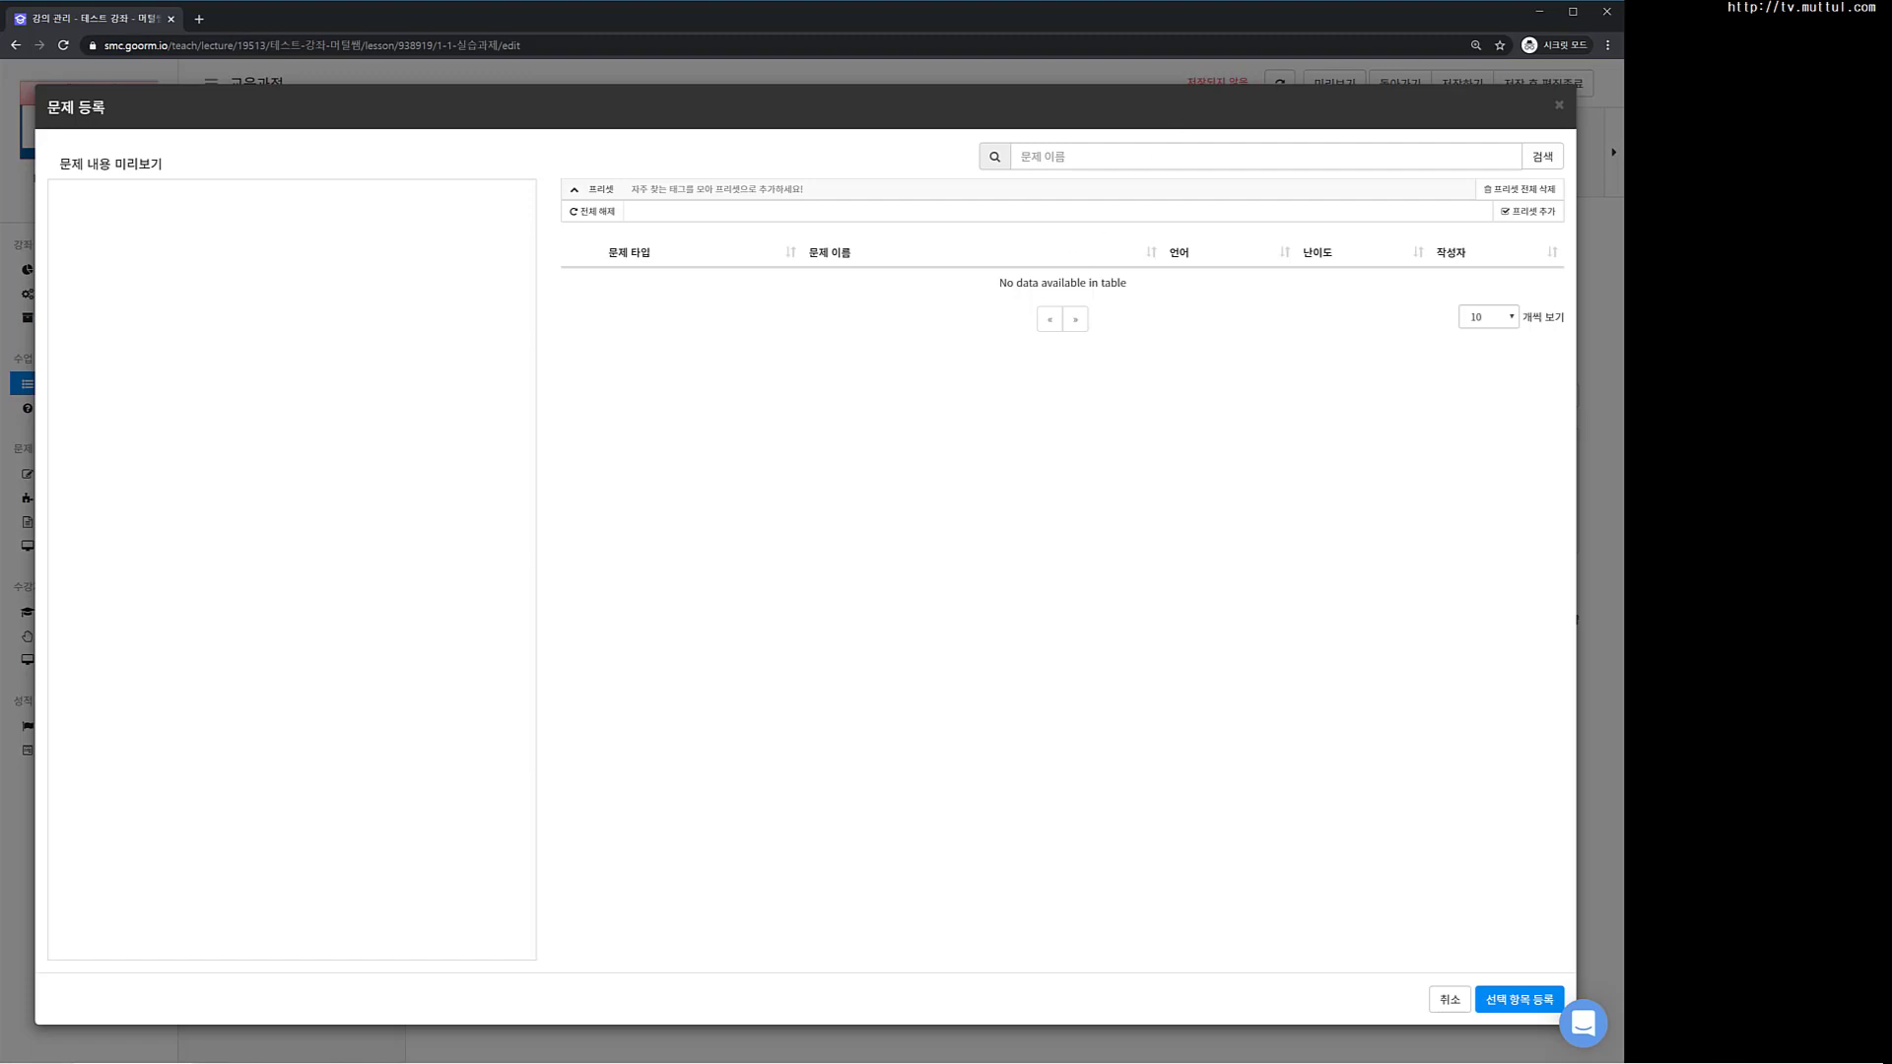
left_click(1559, 106)
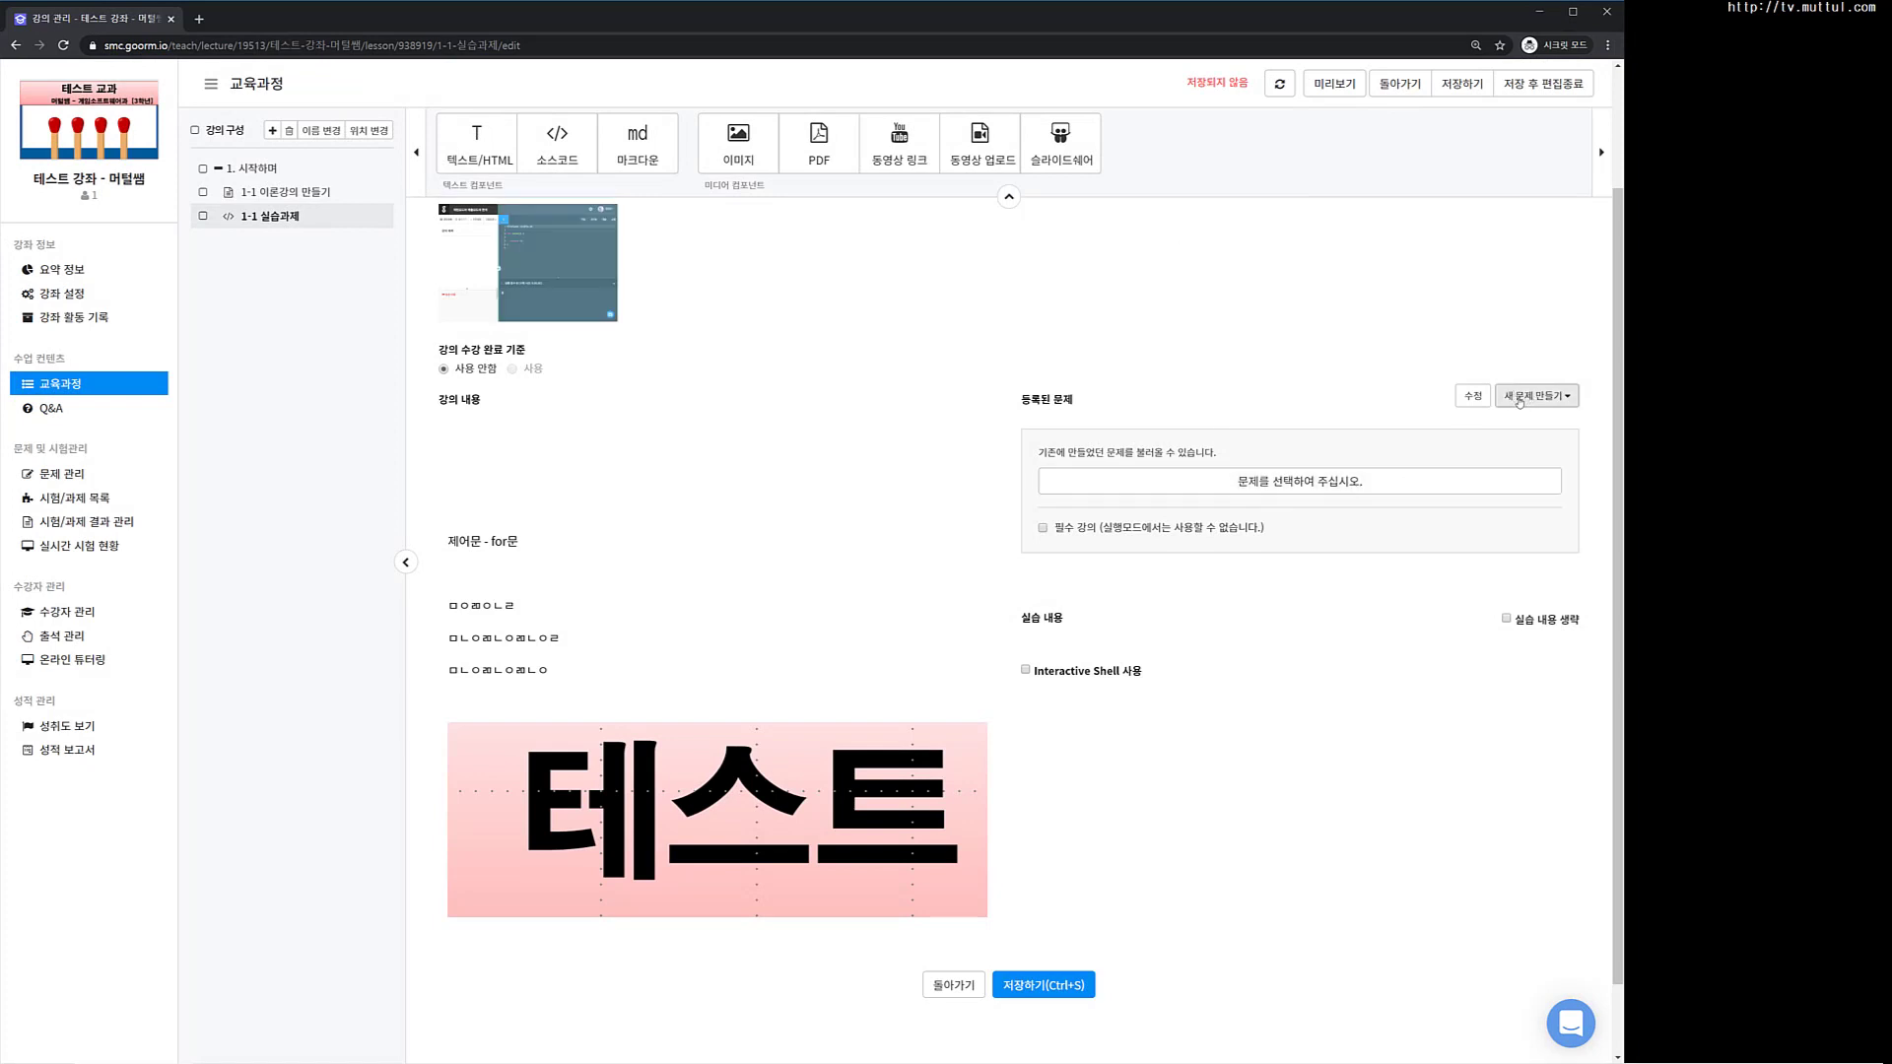
left_click(1518, 399)
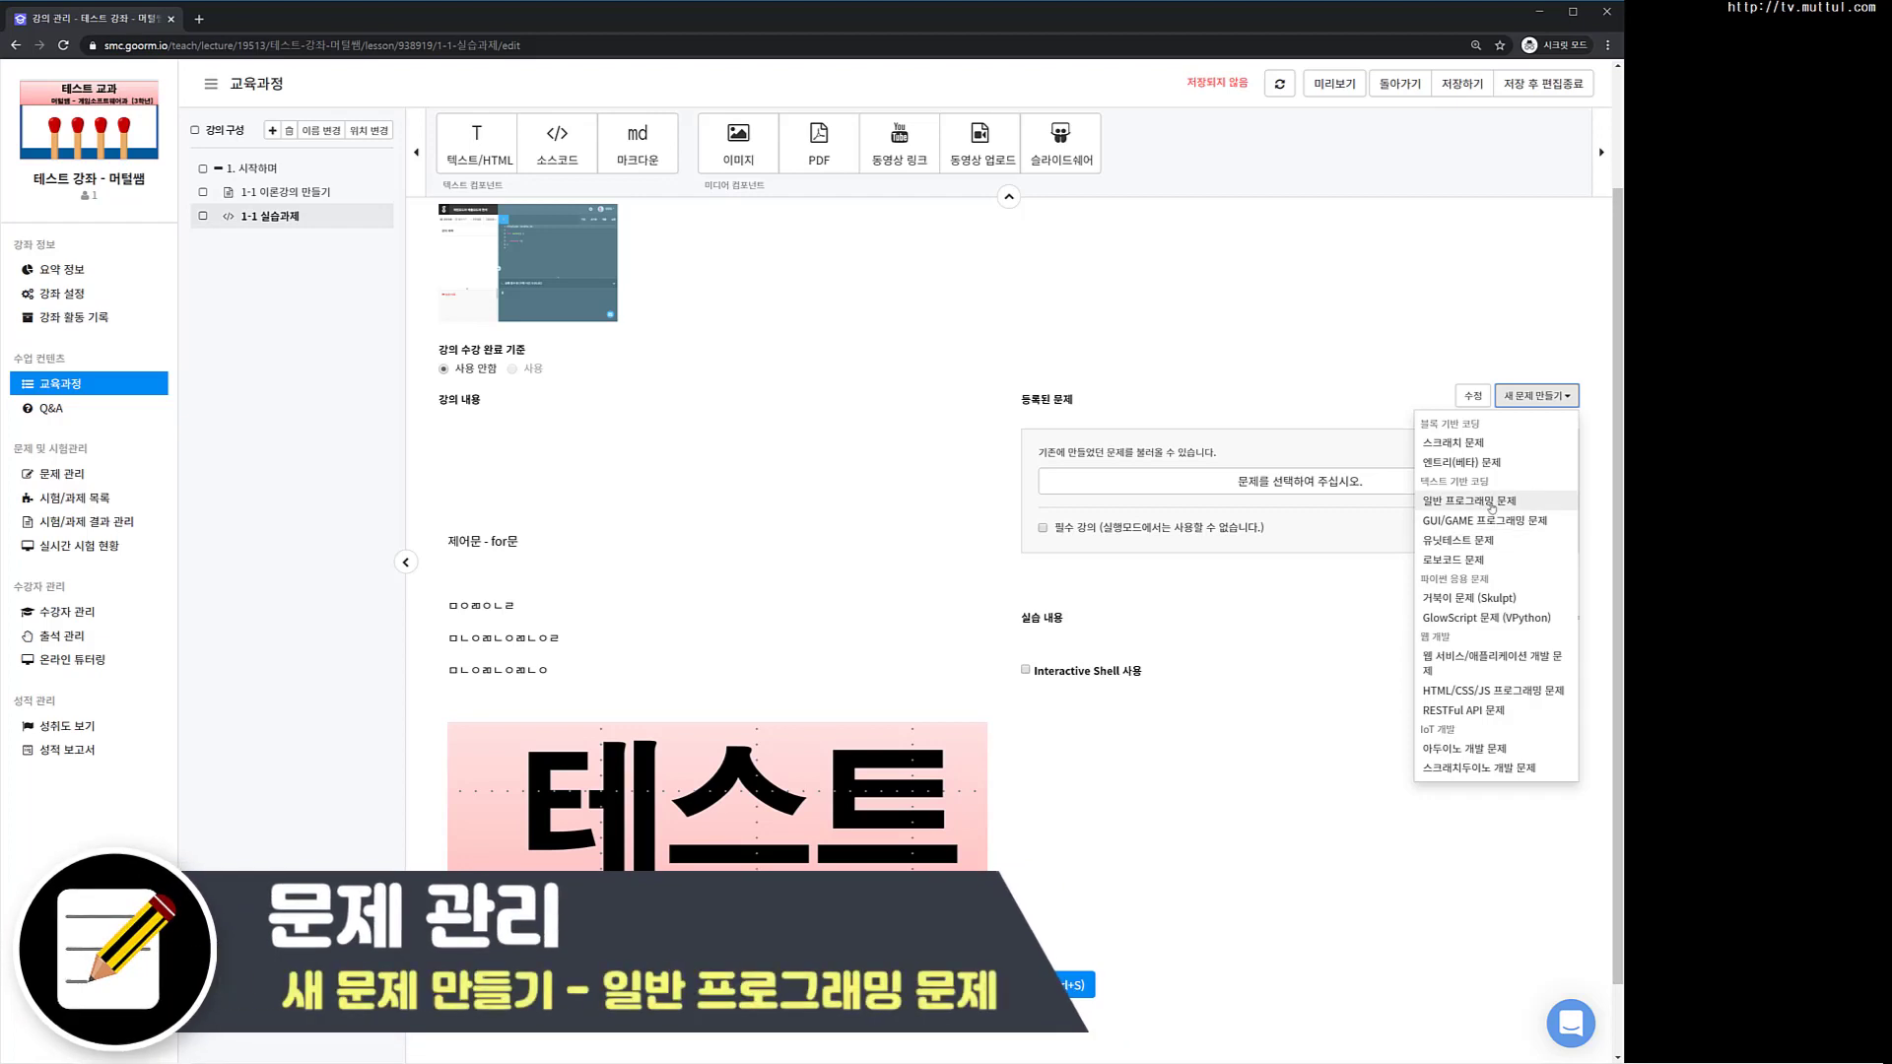
left_click(1492, 503)
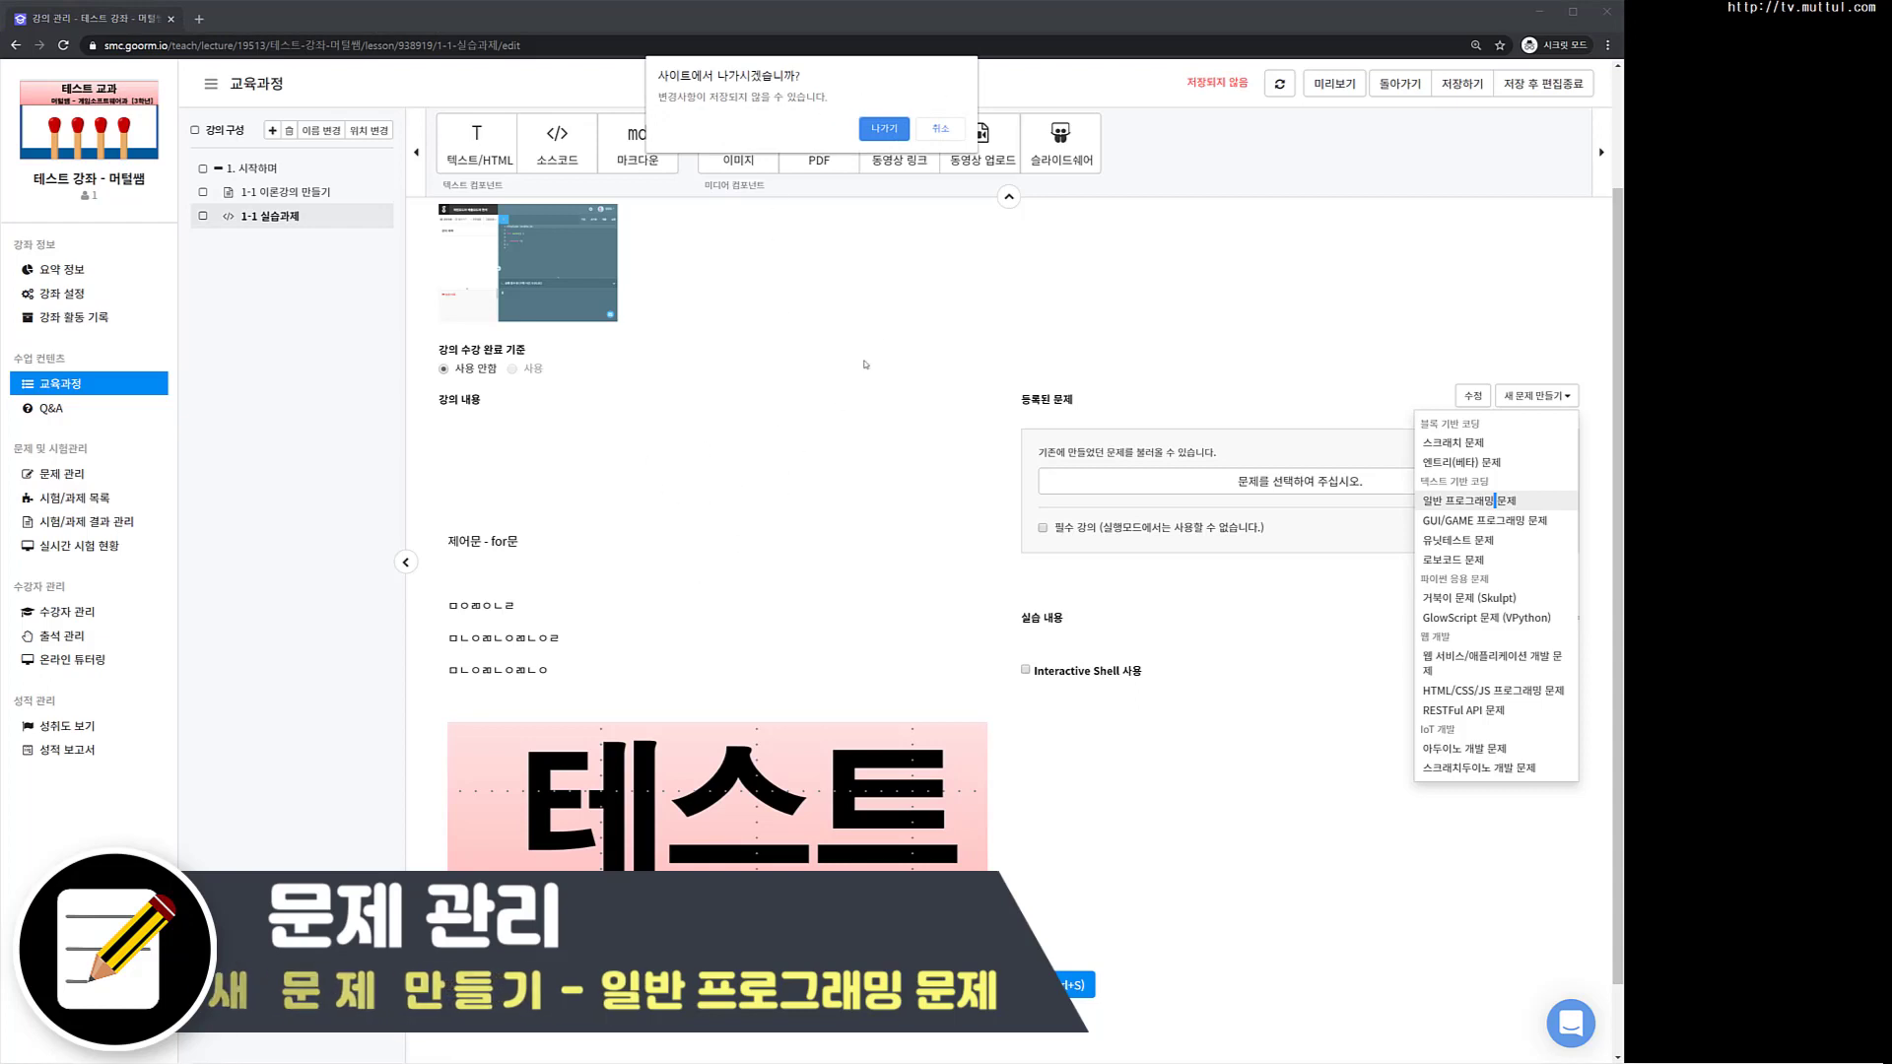
left_click(939, 128)
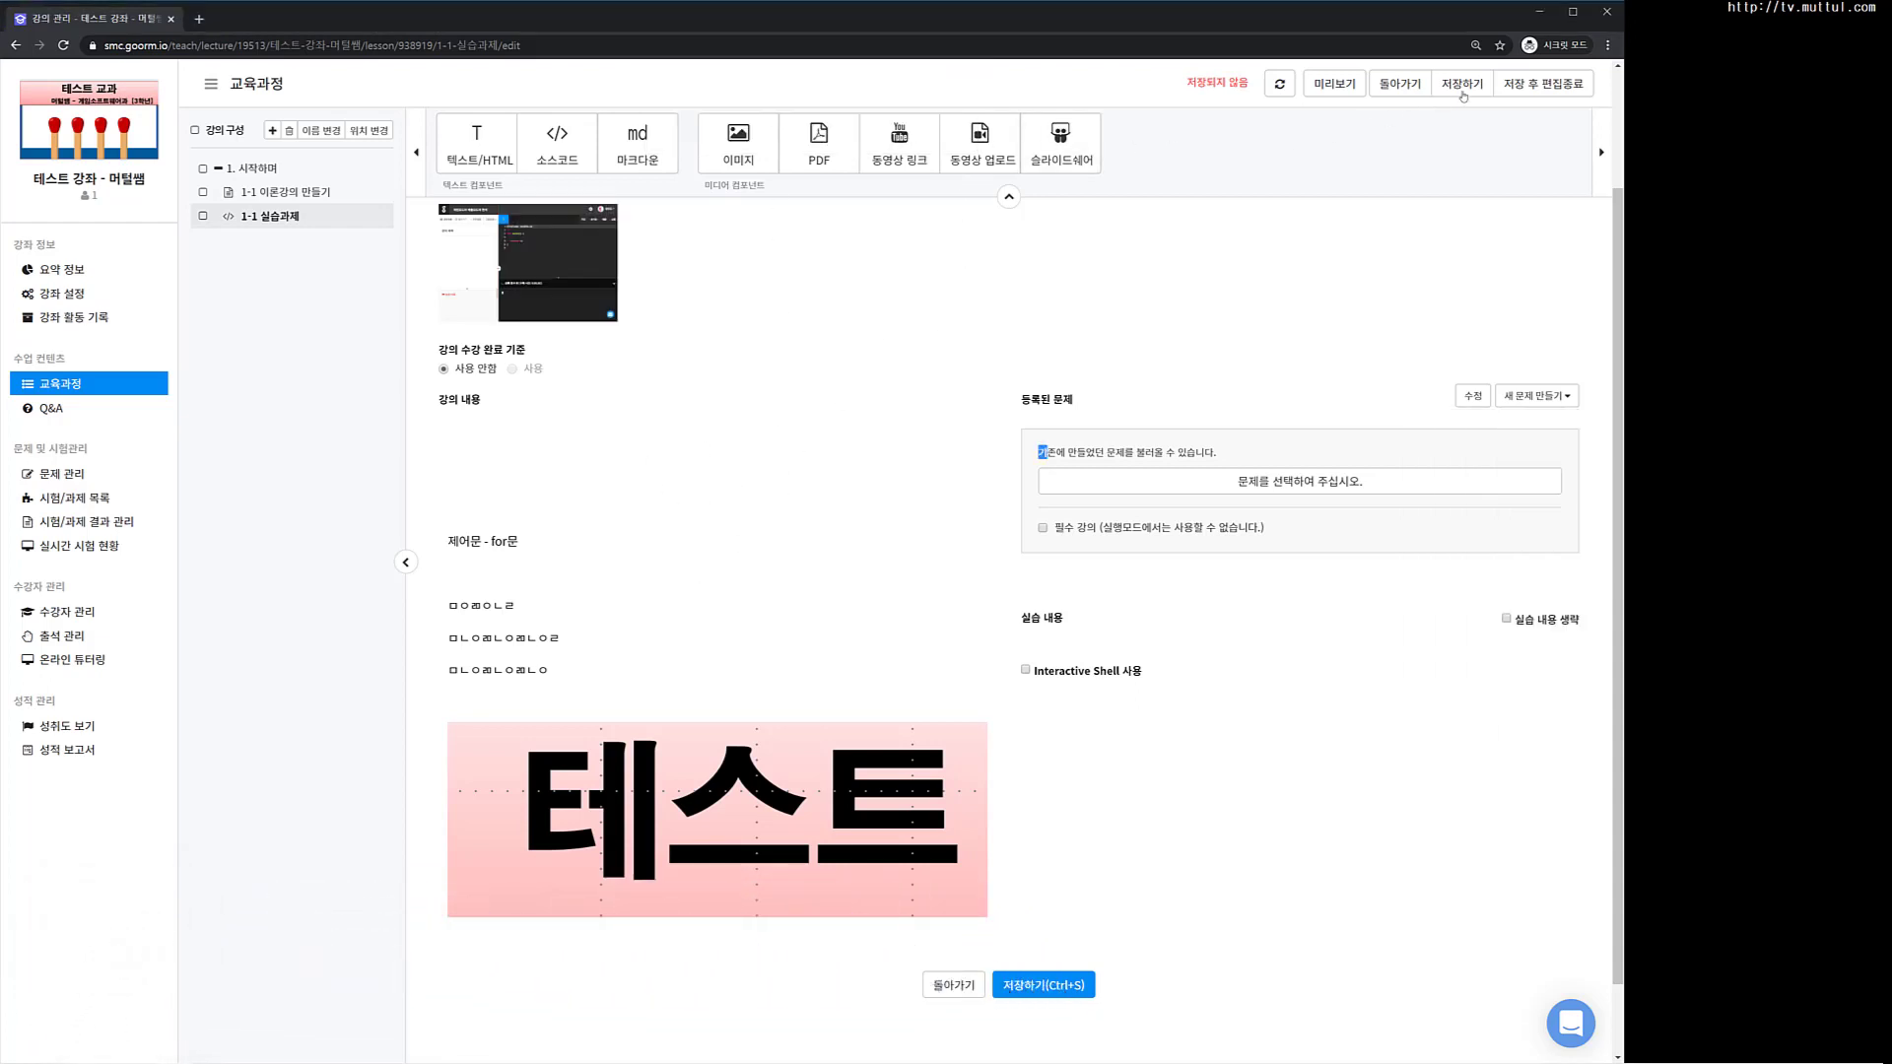
Step: Save the lecture and start a new 일반 프로그래밍 문제 for it
left_click(1462, 86)
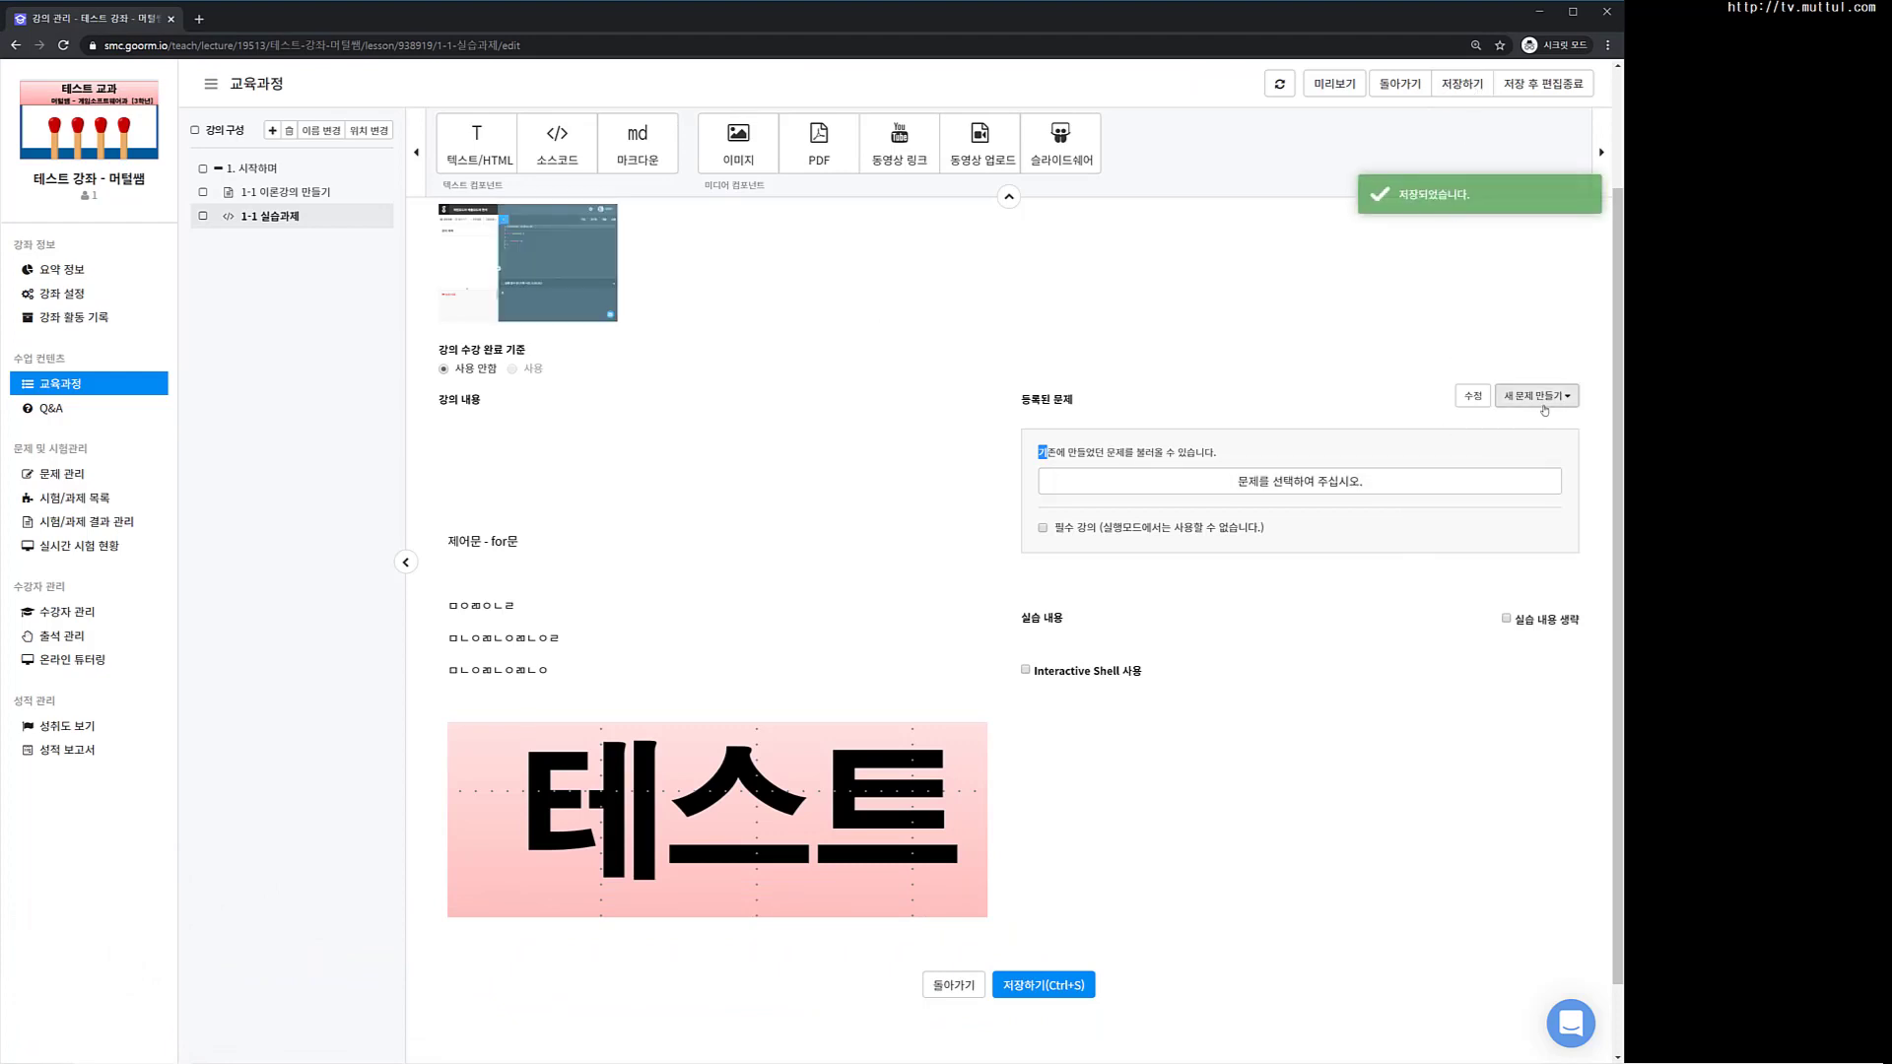
left_click(1536, 395)
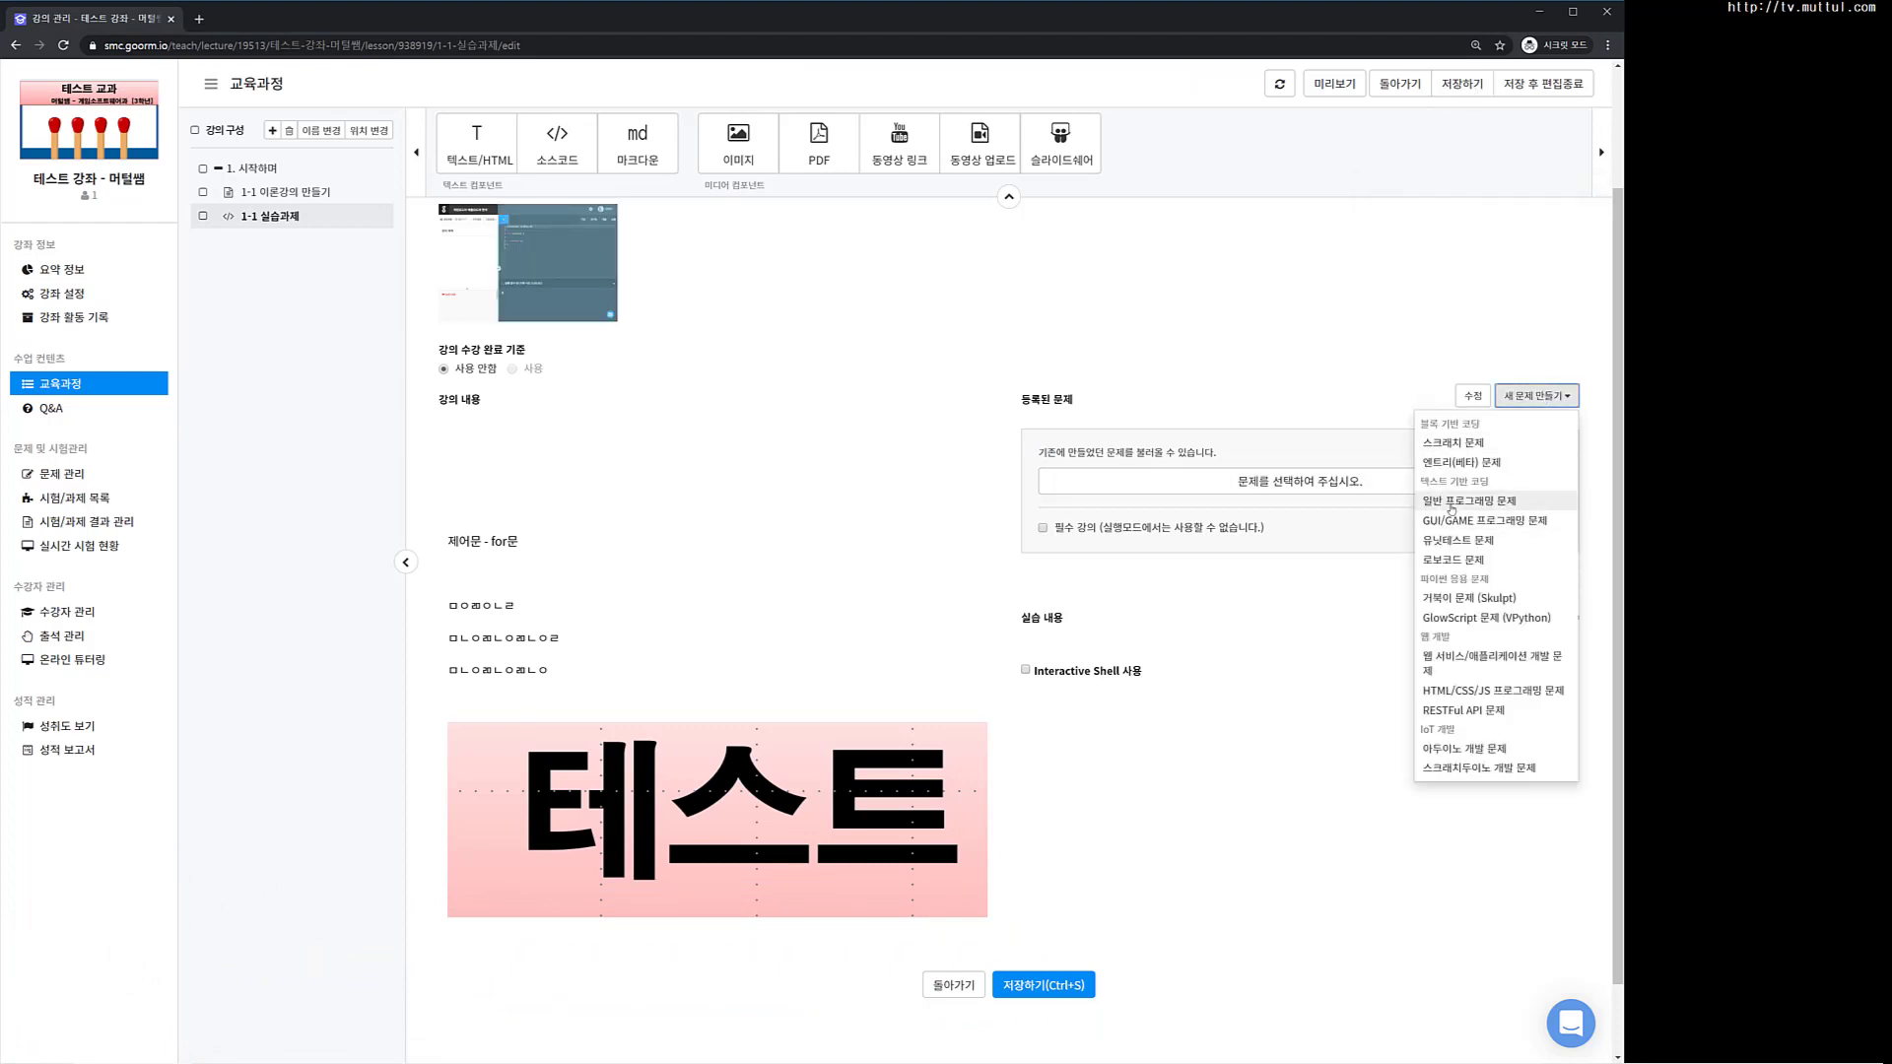
left_click(1457, 501)
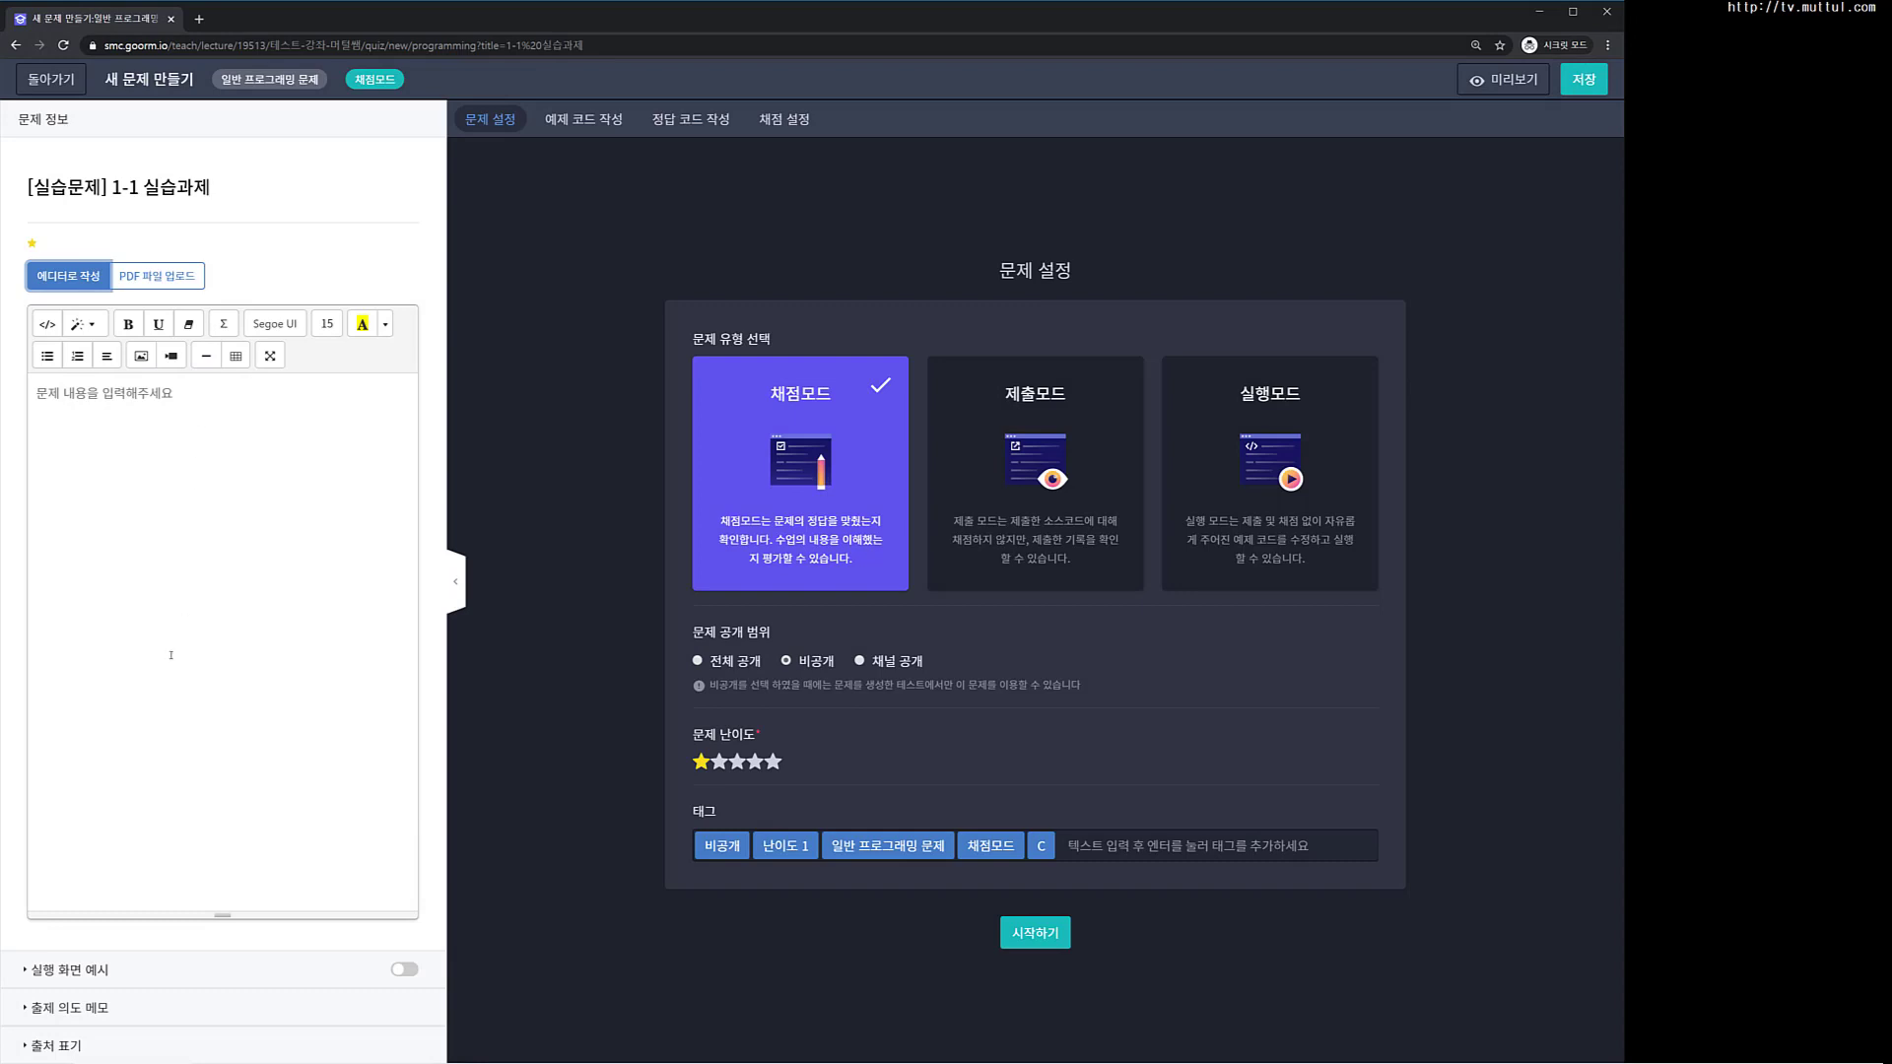
Step: Begin the problem description with the lines "1. 제어문" and "1-1 반복문 (for문)"
left_click(179, 399)
type("1. 제어문")
key("Return")
type("1-1")
type(" sk")
key("BackSpace")
key("BackSpace")
type("반복문")
type(" (foran")
key("BackSpace")
key("BackSpace")
type("문) ")
Step: Add the placeholder lines ㅁㅇㄹ, ㅁㄴㅇㄻ and ㄻㄴㅇㄹ to the problem description and paste the copied 테스트 image below them
type("ㅁㅇㄹ")
key("Return")
type("ㅁㄴㅇㄻ")
key("Return")
type("ㄻㄴㅇㄹ")
key("Return")
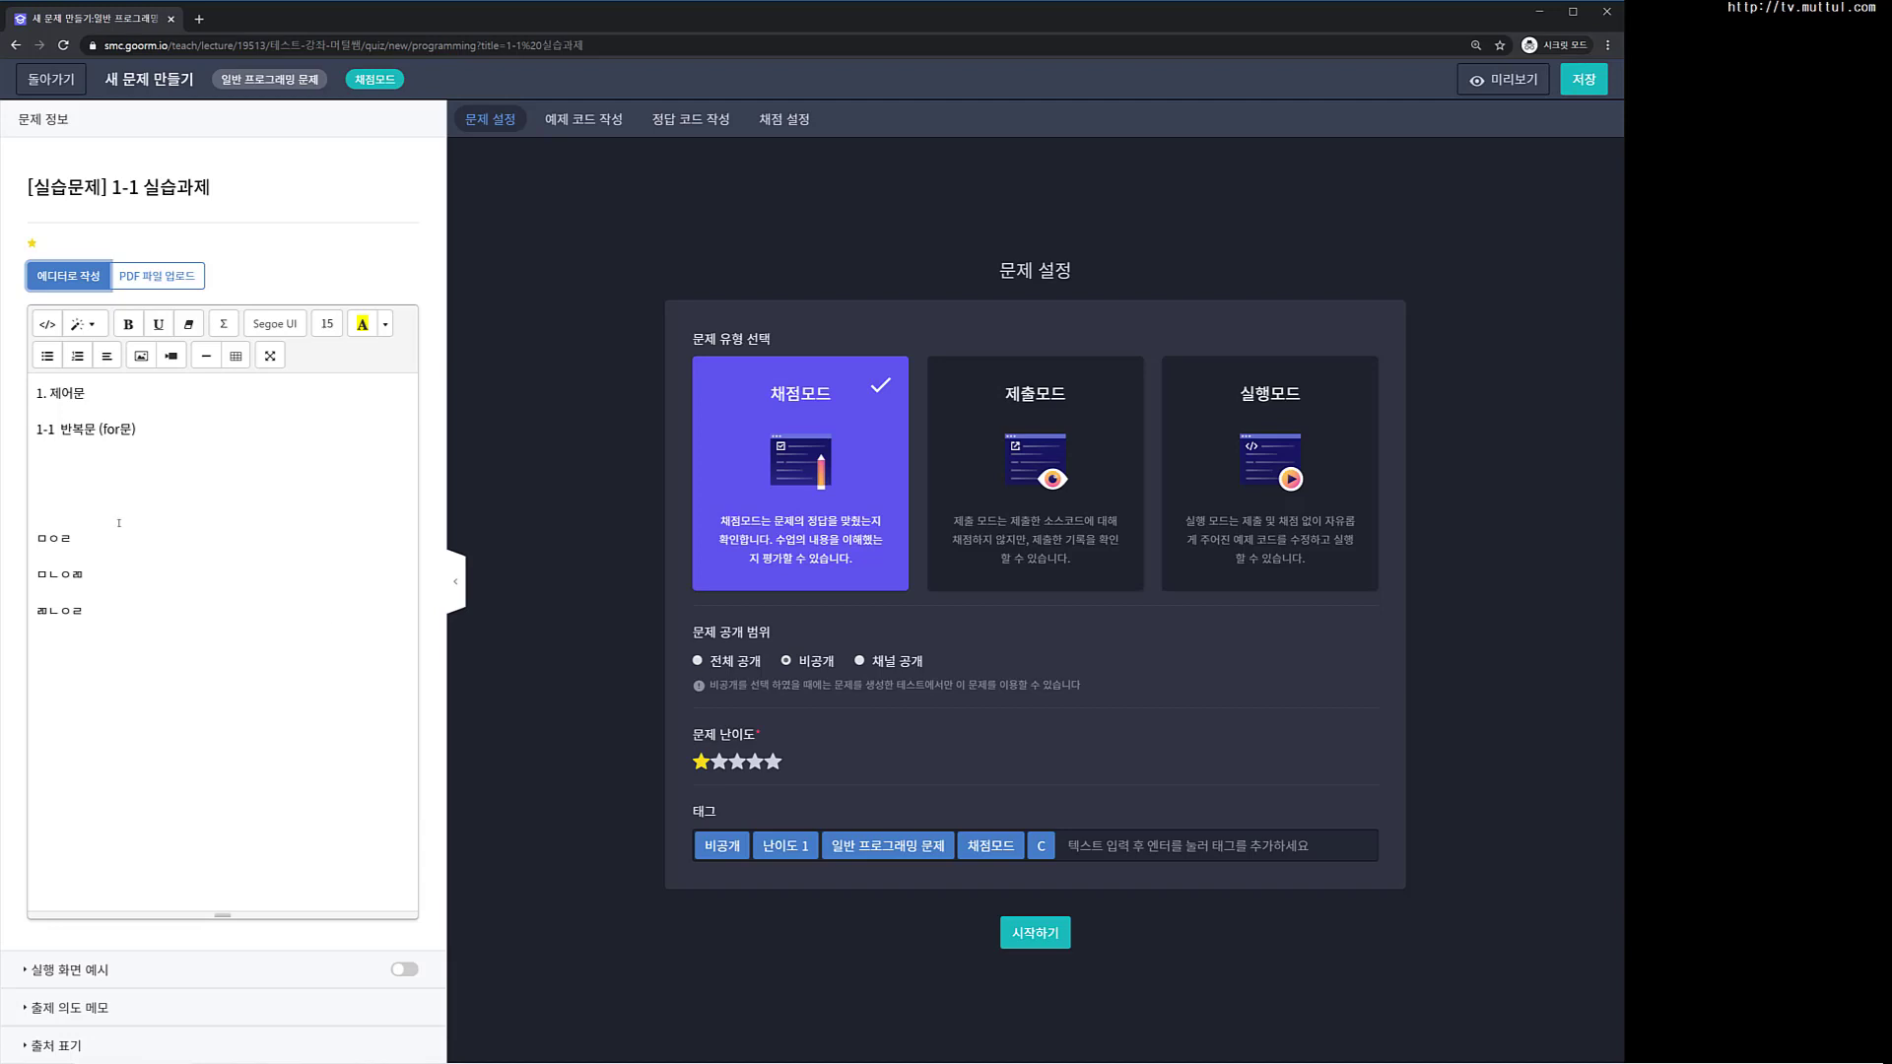
key("ctrl+v")
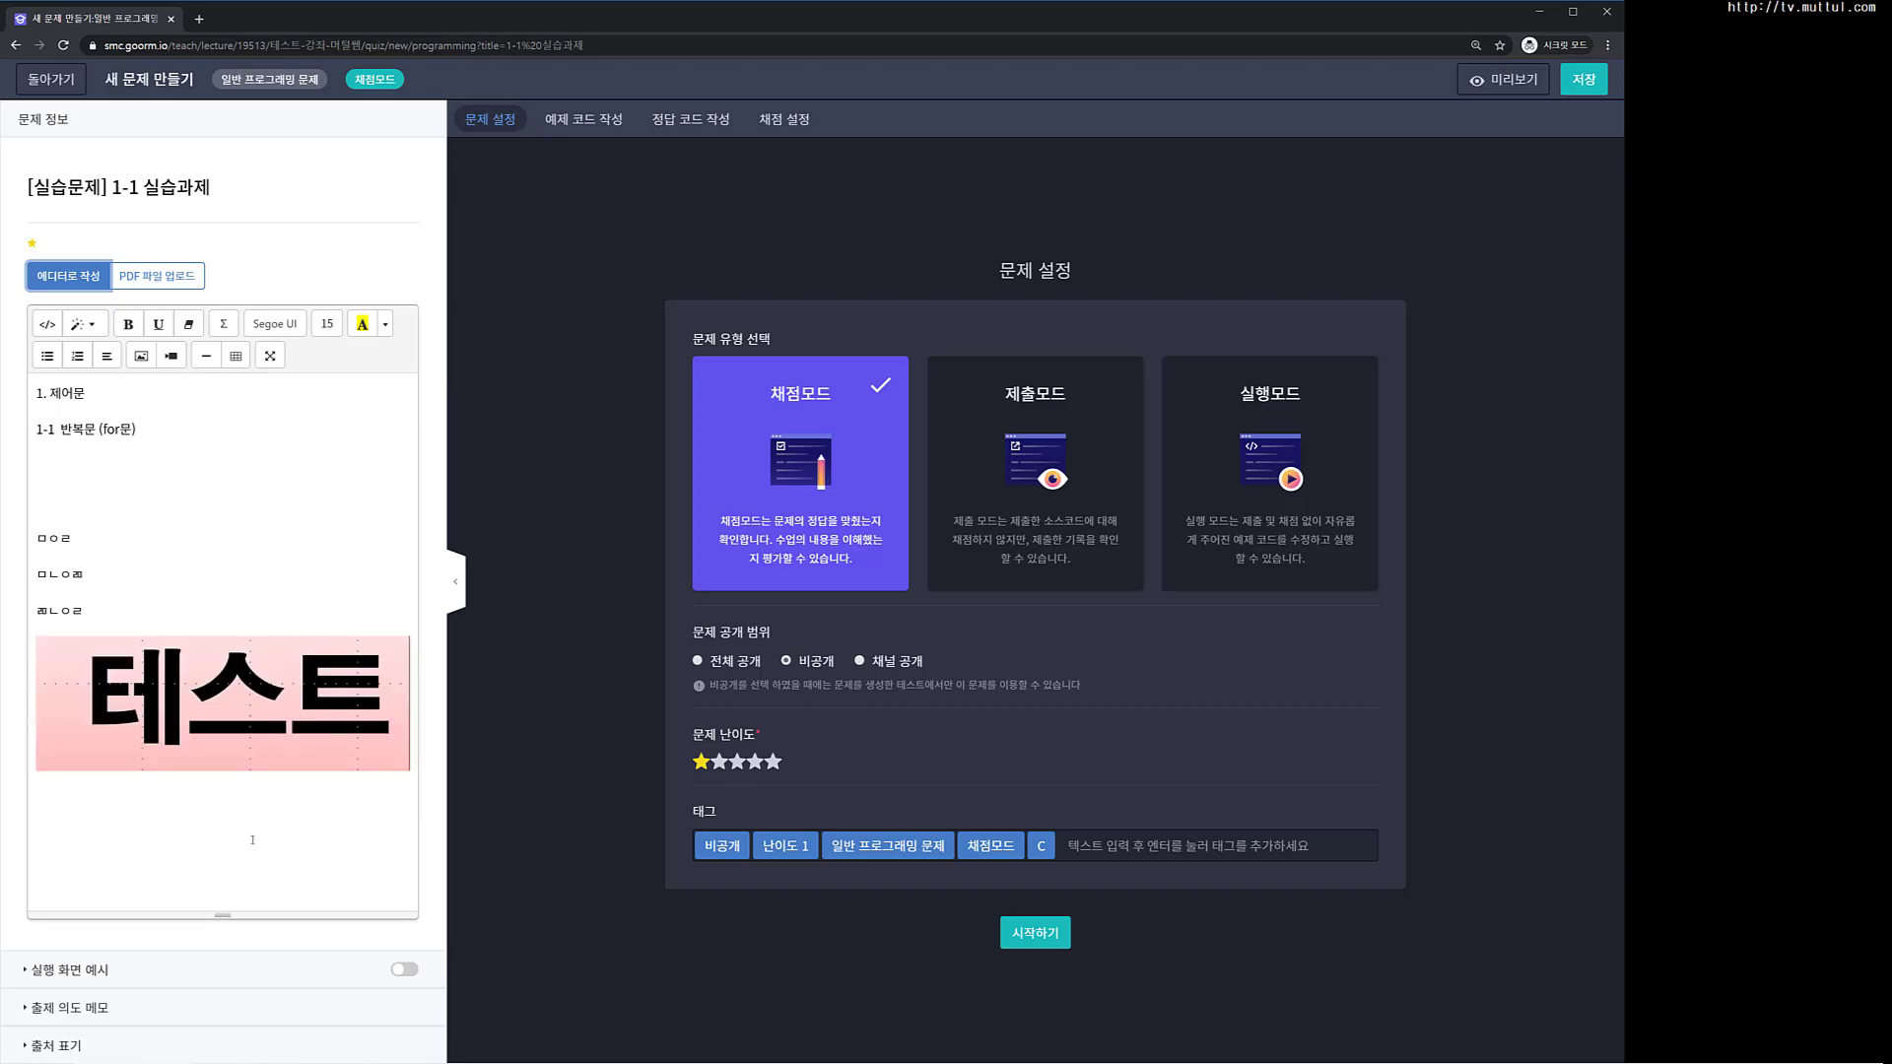
Step: Resize the problem description box to fit its content and enable the 실행 화면 예시 section
left_click_drag(223, 922, 256, 593)
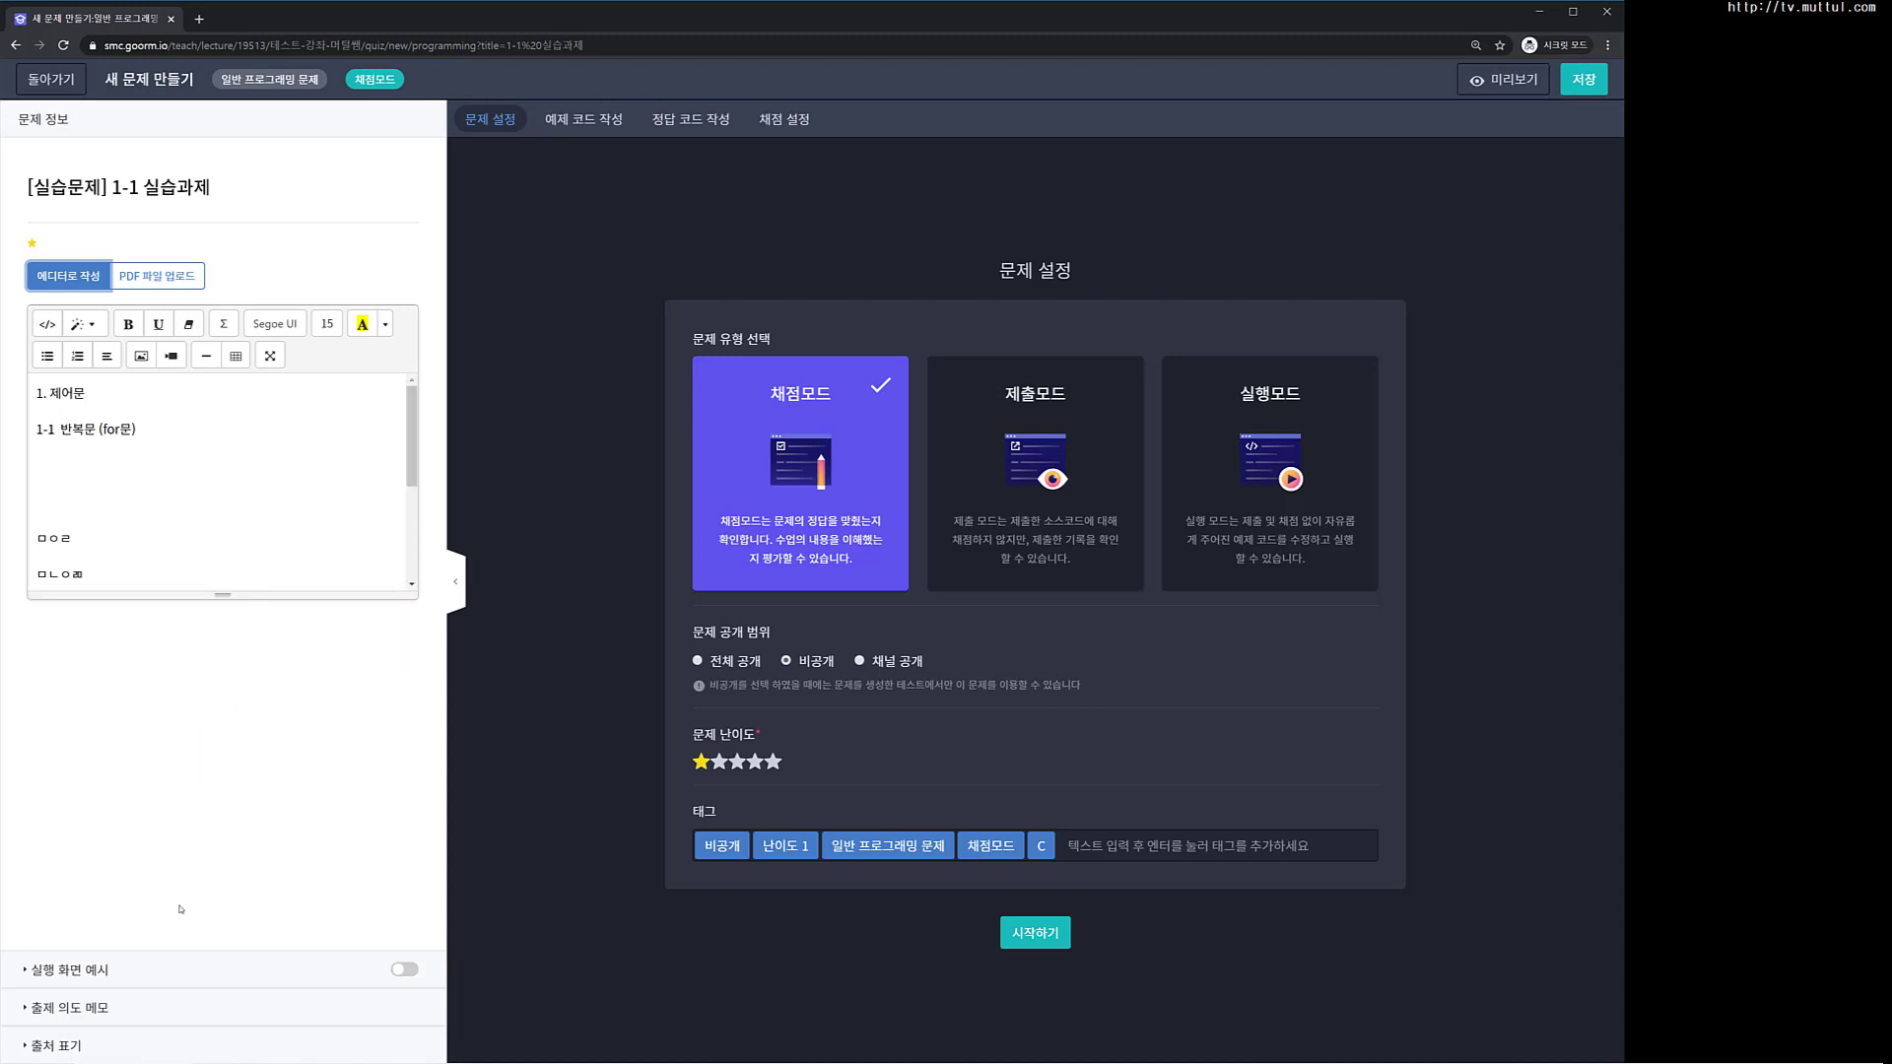
left_click_drag(222, 594, 227, 897)
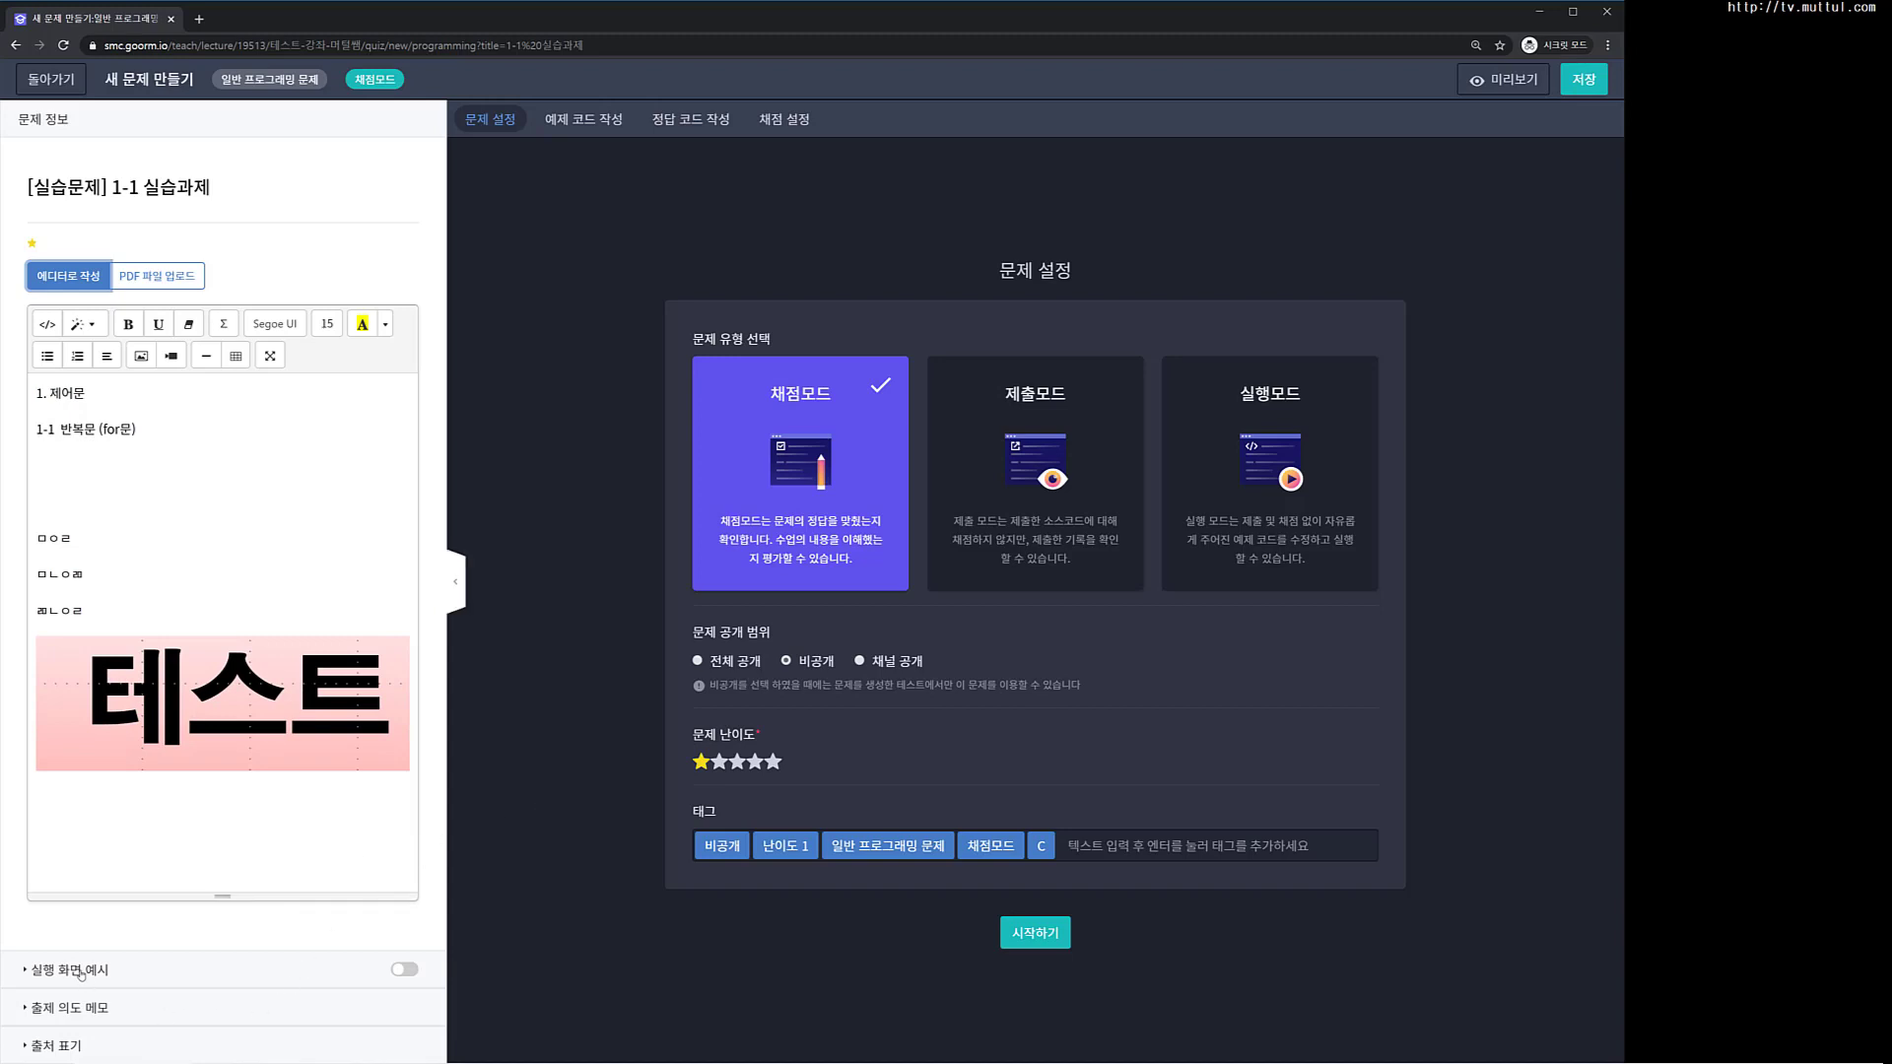
left_click(404, 971)
scroll(131, 932, "down", 1)
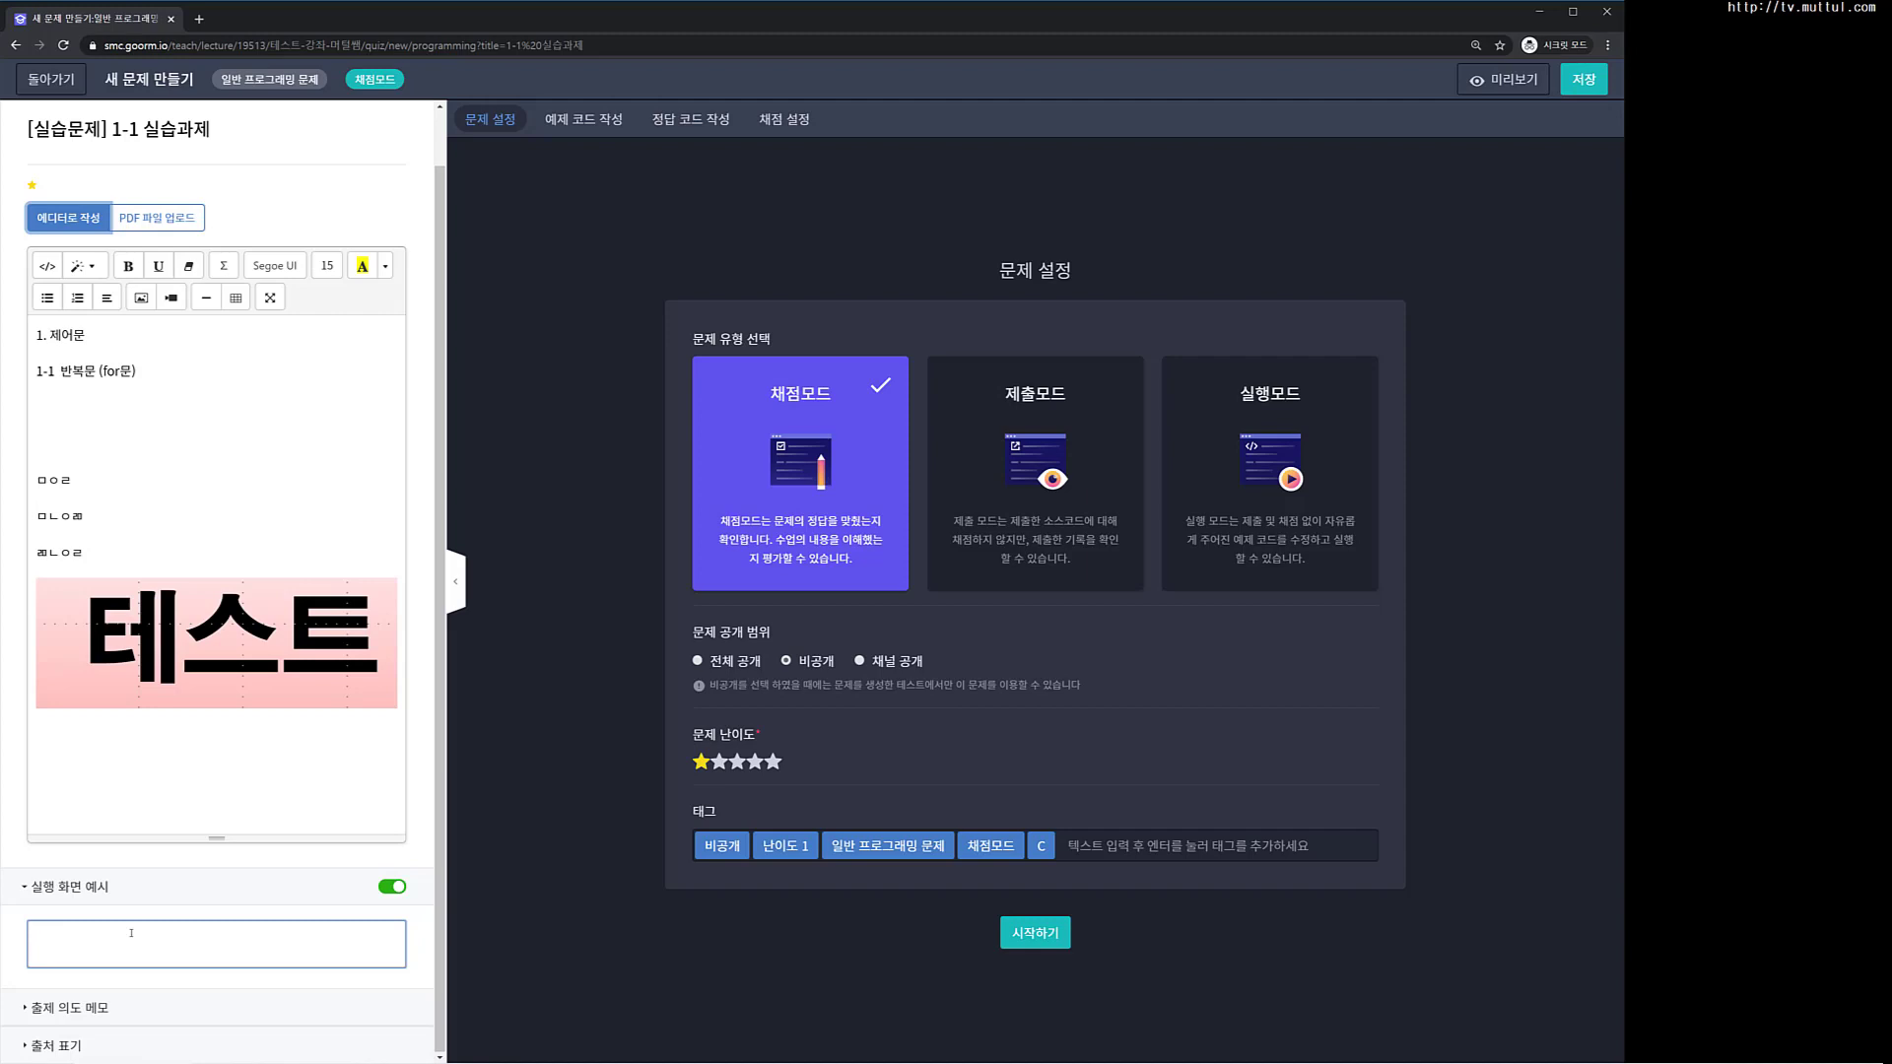
Step: Insert a line with the label "[문제]" directly above the image in the problem description
left_click(101, 749)
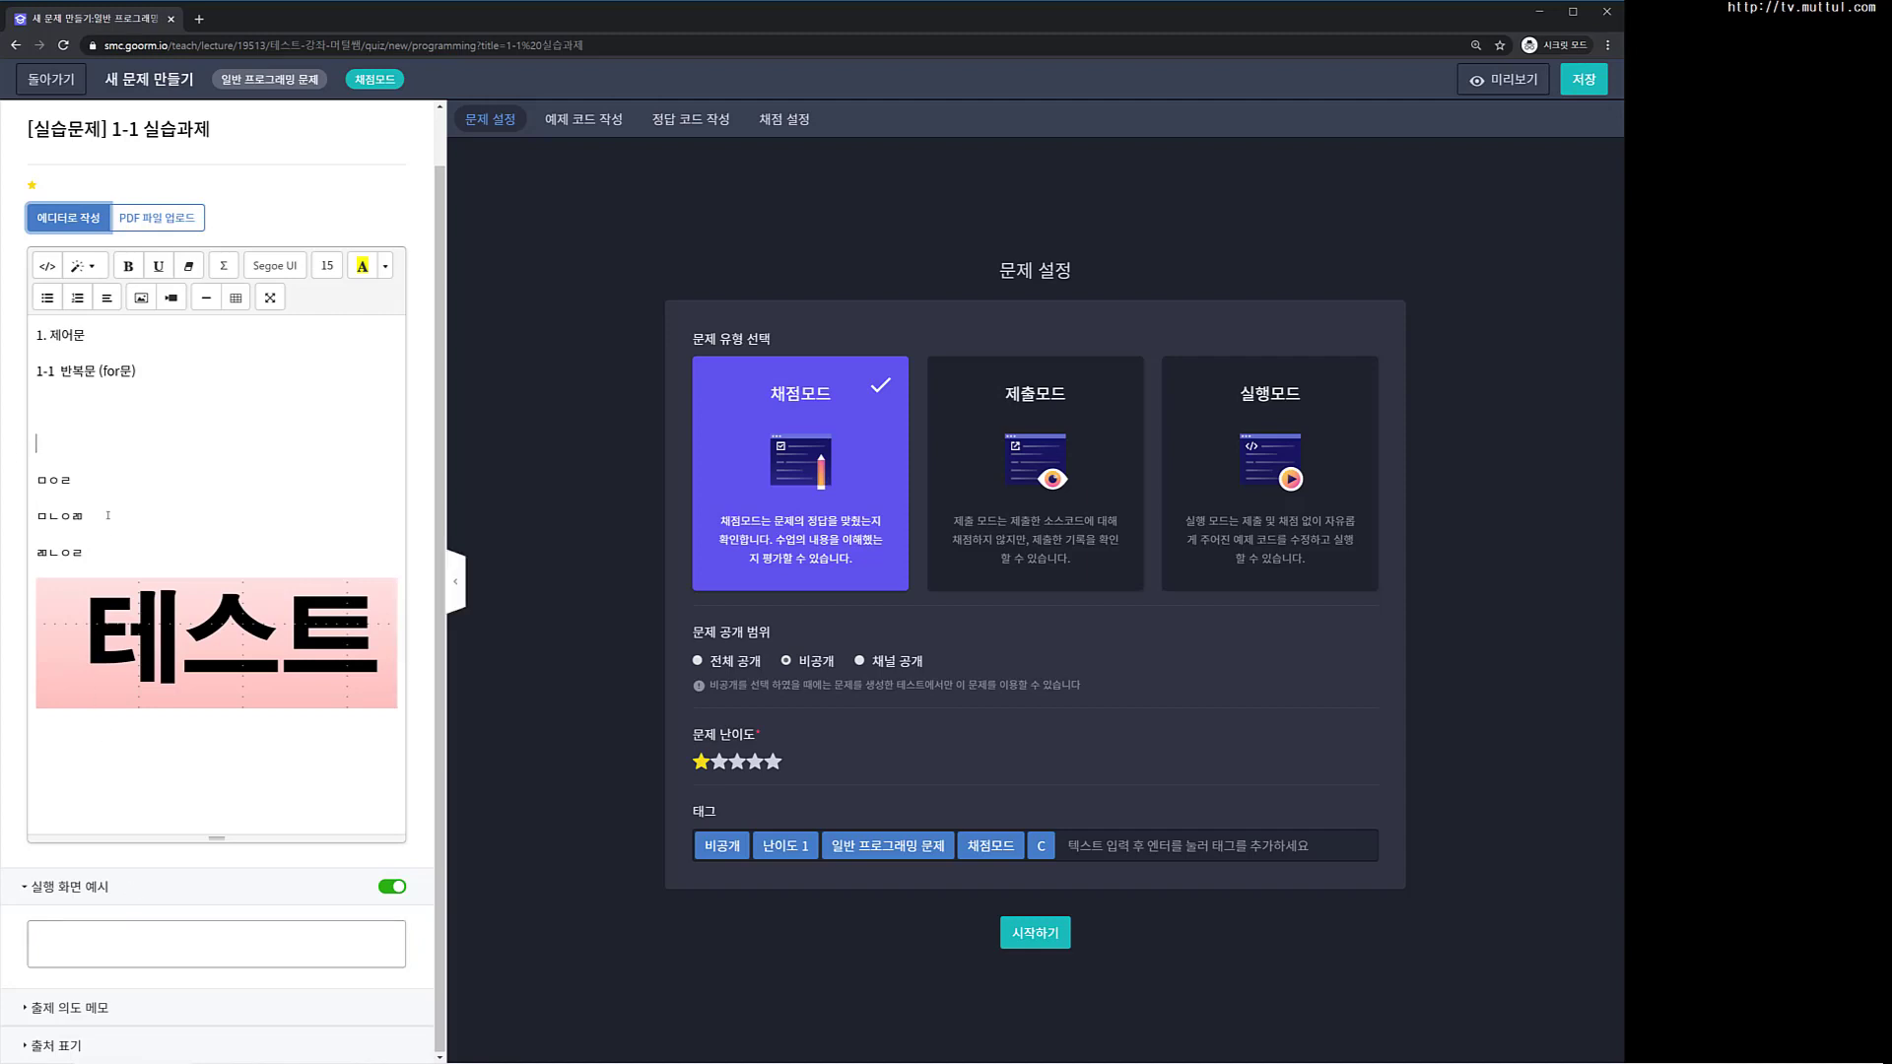
key("Return")
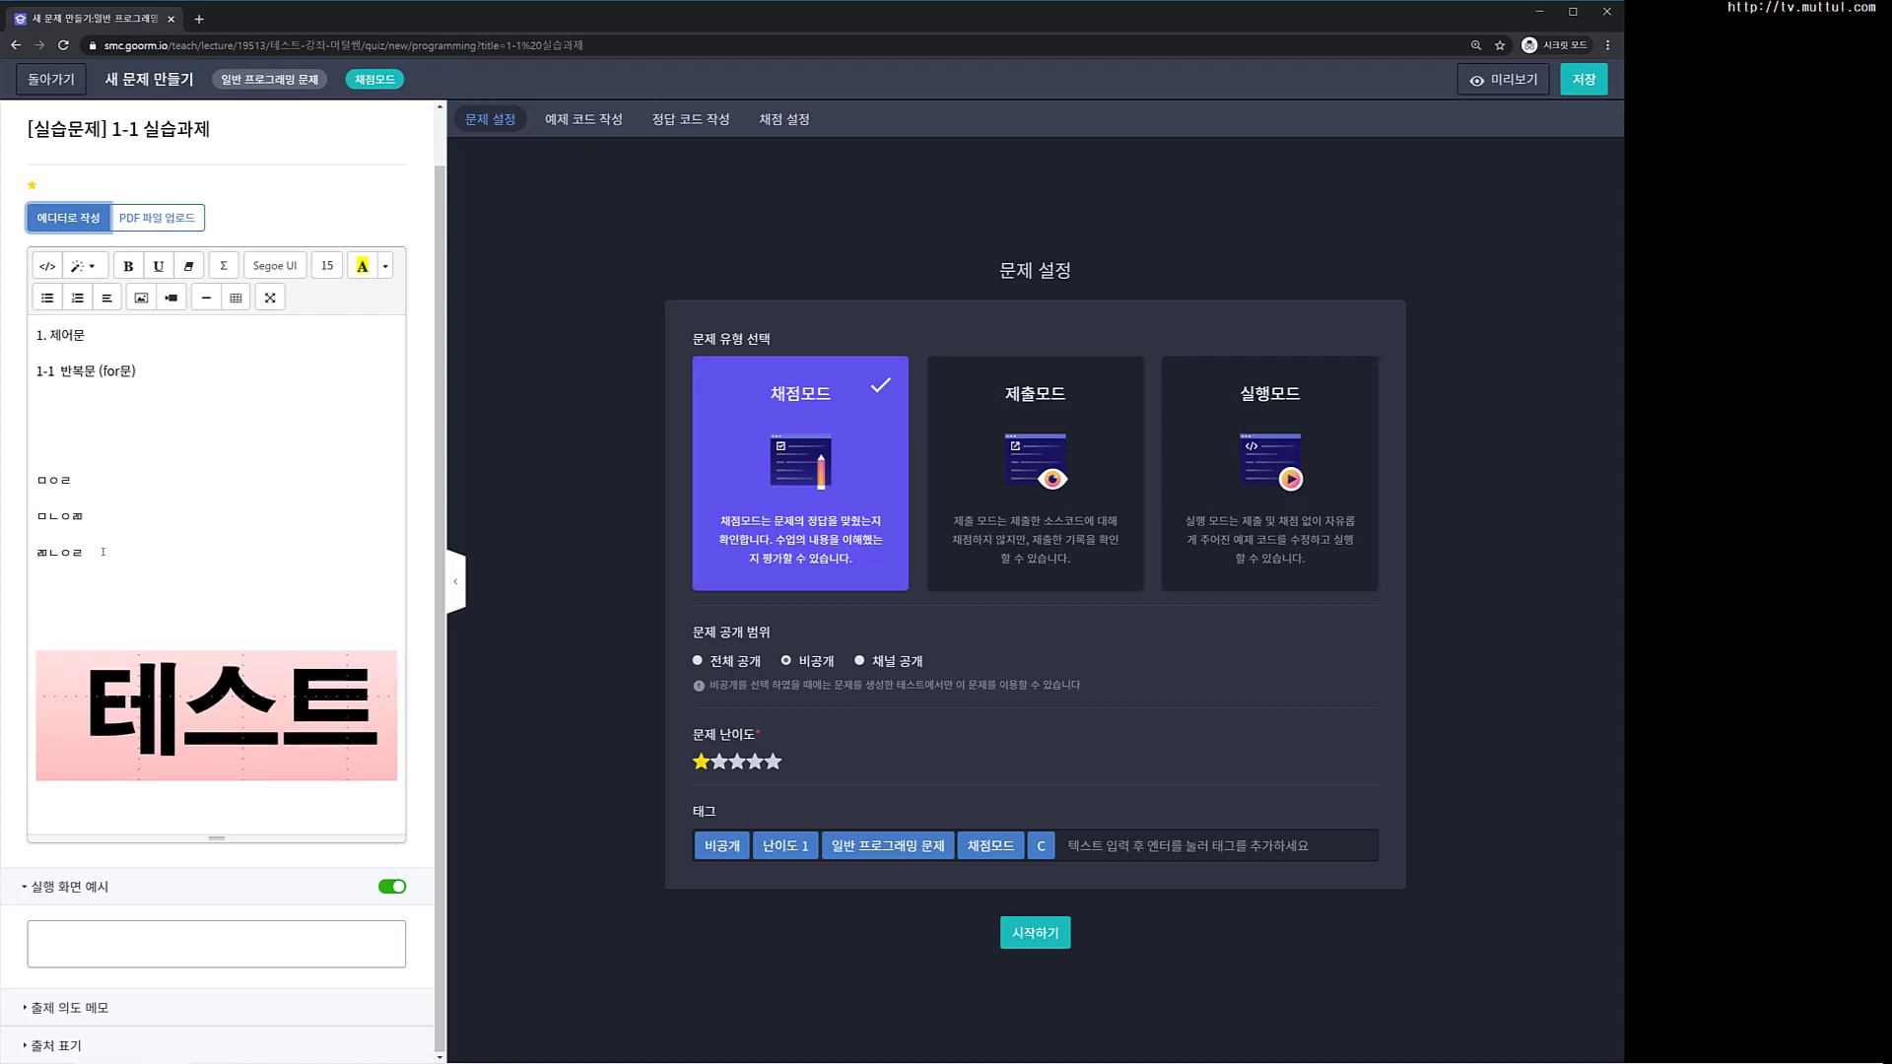
type("문제]")
key("Left")
key("Left")
key("shift+Left")
key("Up")
type("[")
key("Delete")
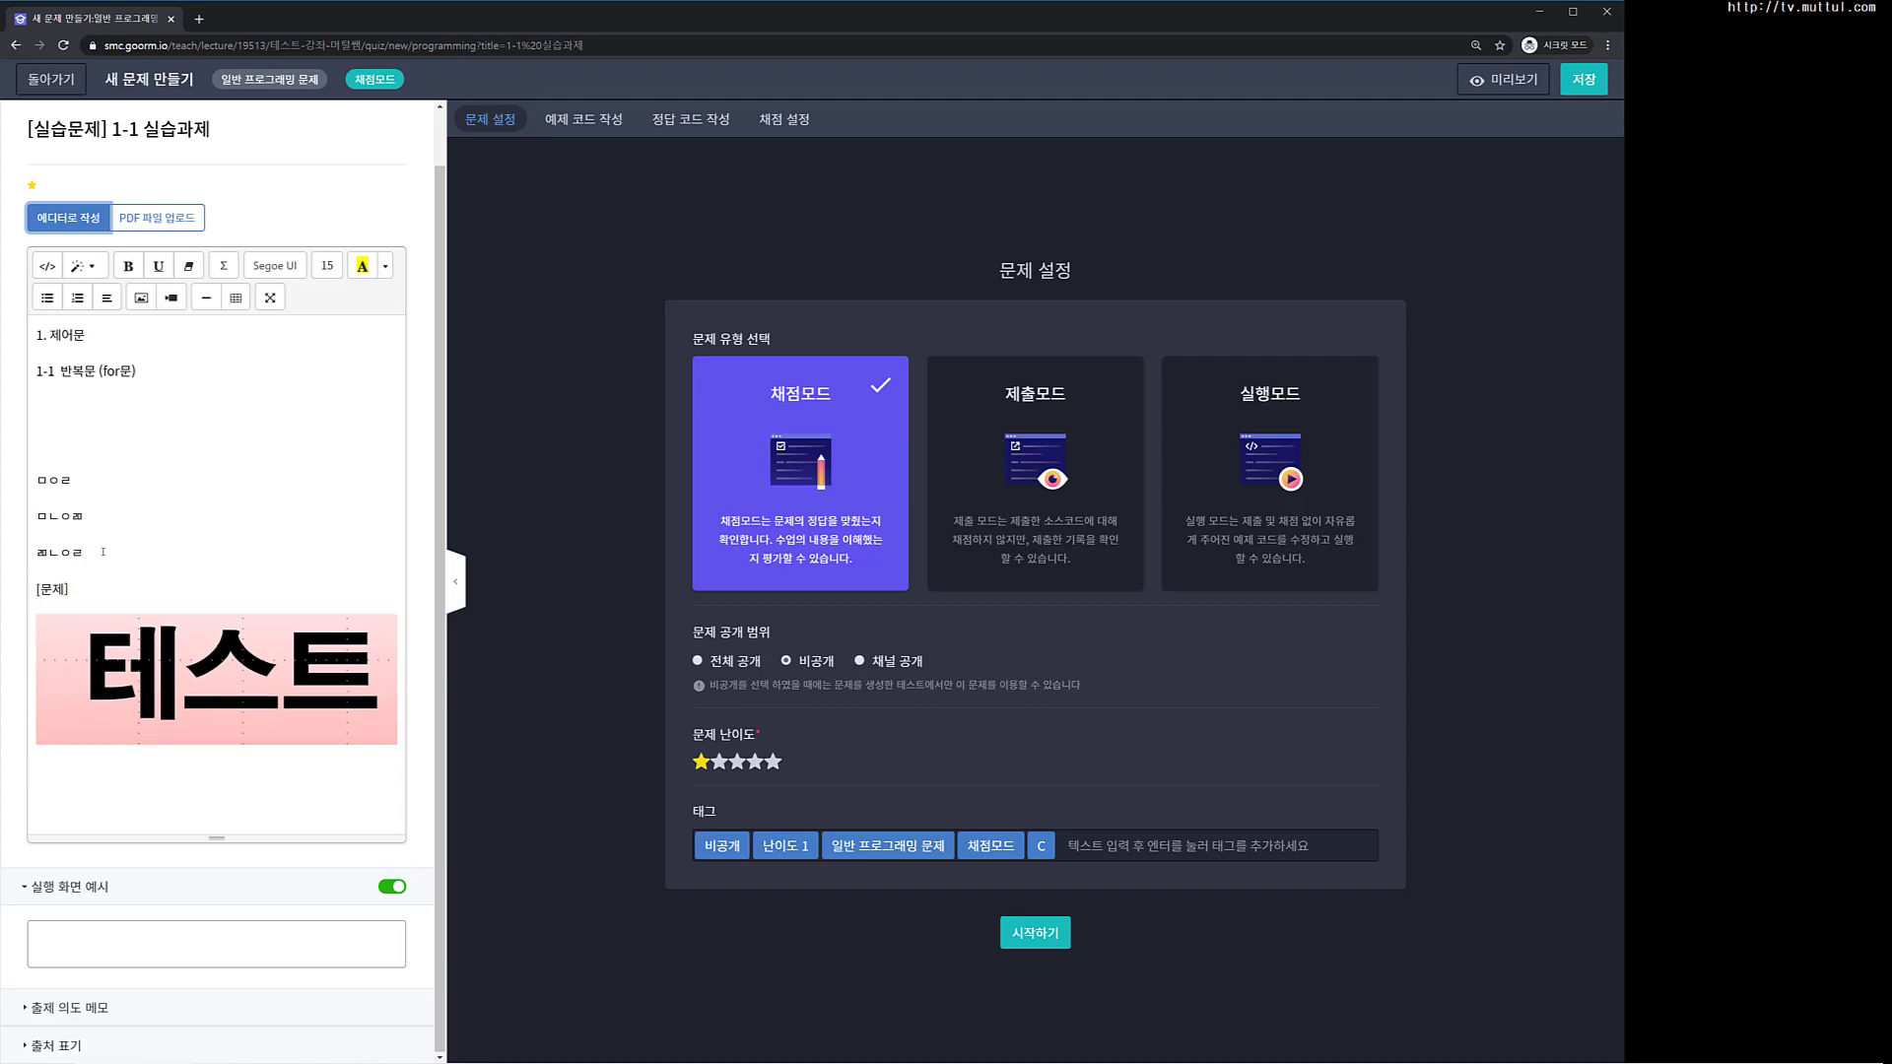
Step: Write "1~10까지 출력하는 프로그램을 작성하시오." after the [문제] label
type("1")
type("~10")
type("까지 출력해")
type("는")
type(" 프로그래미")
key("BackSpace")
key("BackSpace")
type("ㅁ을 작성")
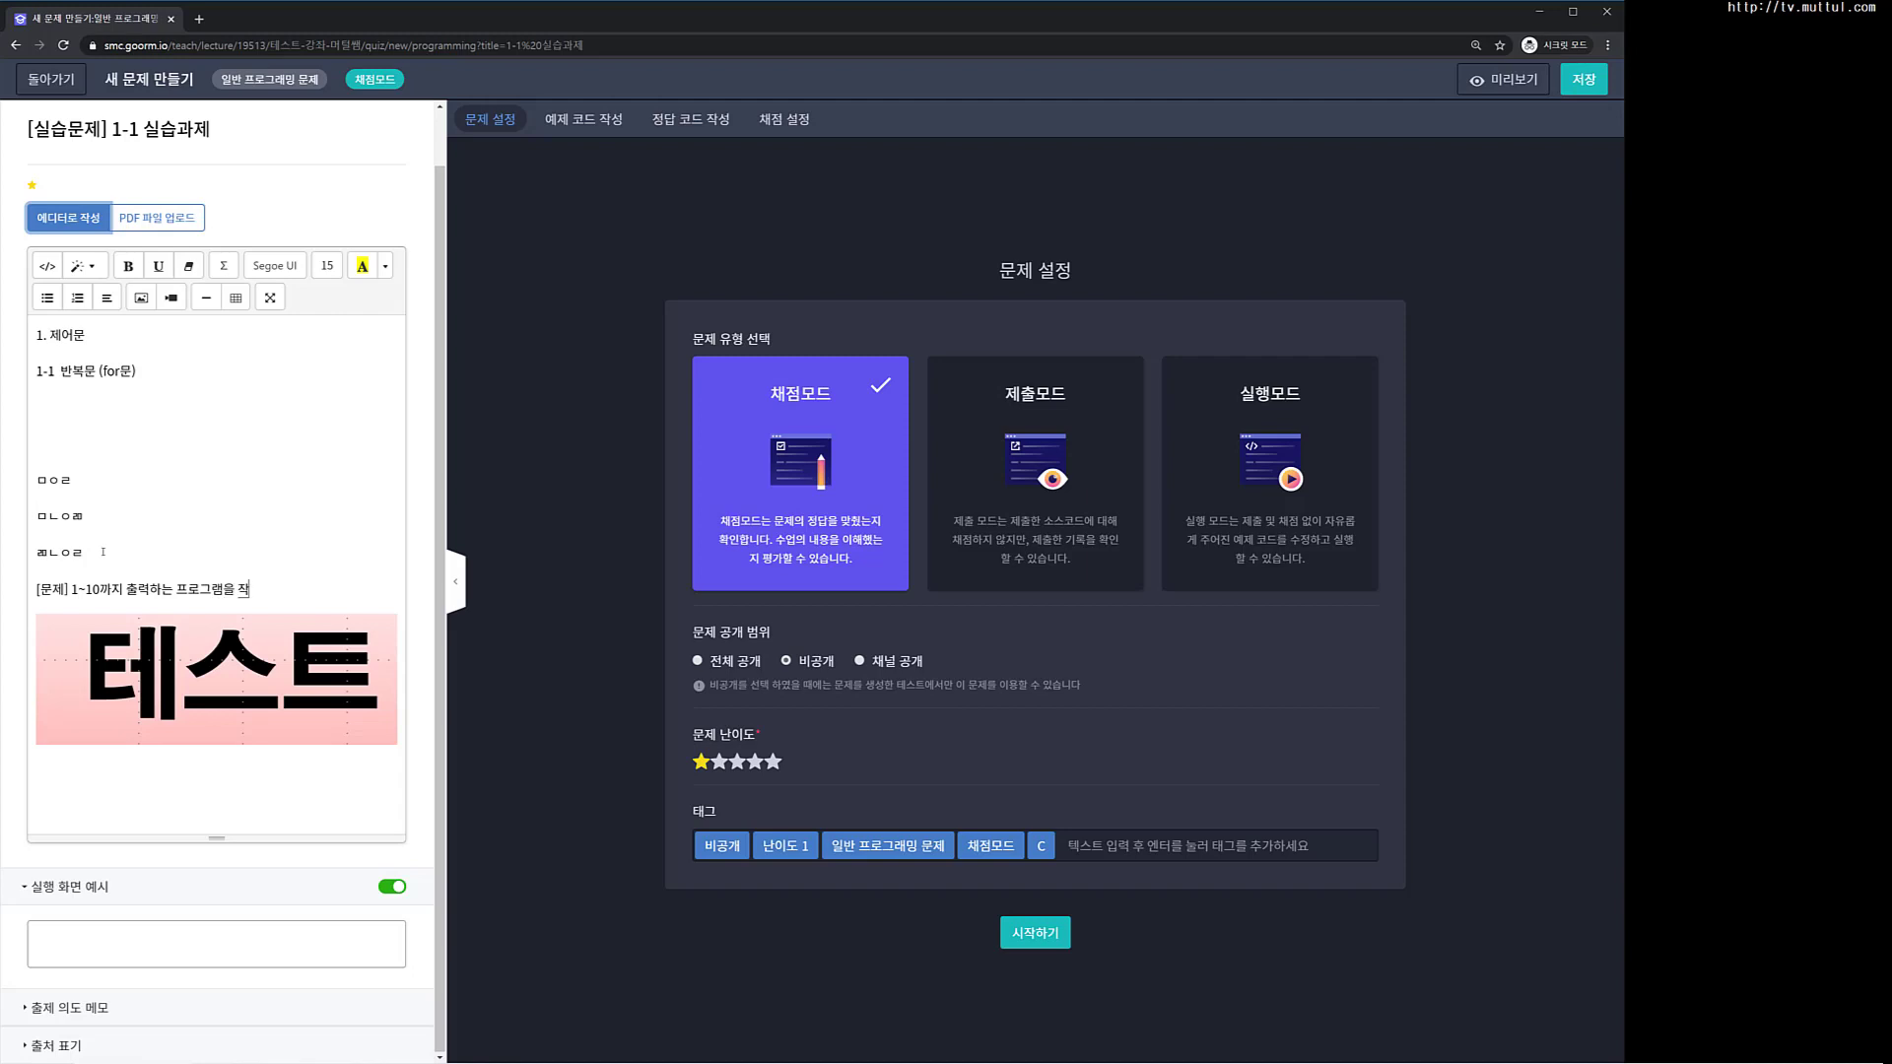
type("하시오.")
left_click(97, 934)
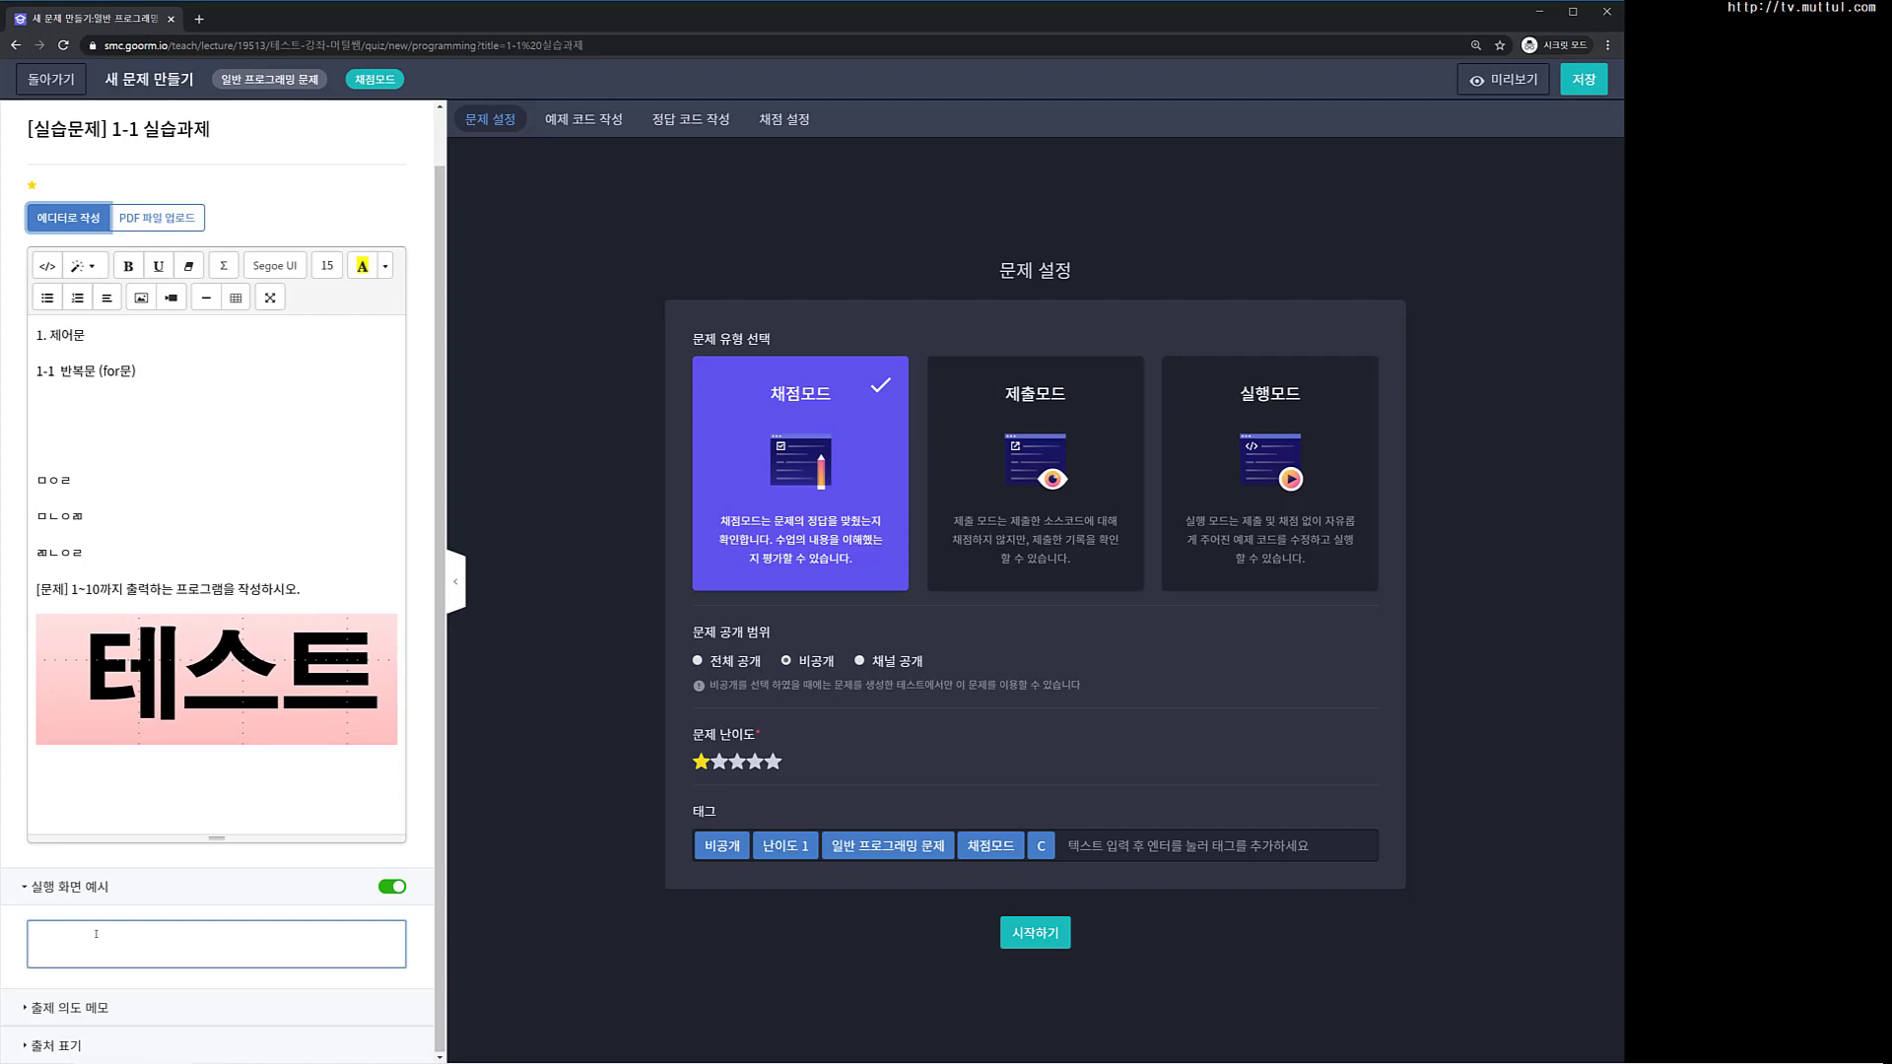
type("1 2 3 4 5 6 7 8 9 10")
left_click_drag(96, 1008, 59, 1048)
scroll(187, 1031, "down", 2)
scroll(143, 1035, "down", 1)
left_click(37, 1001)
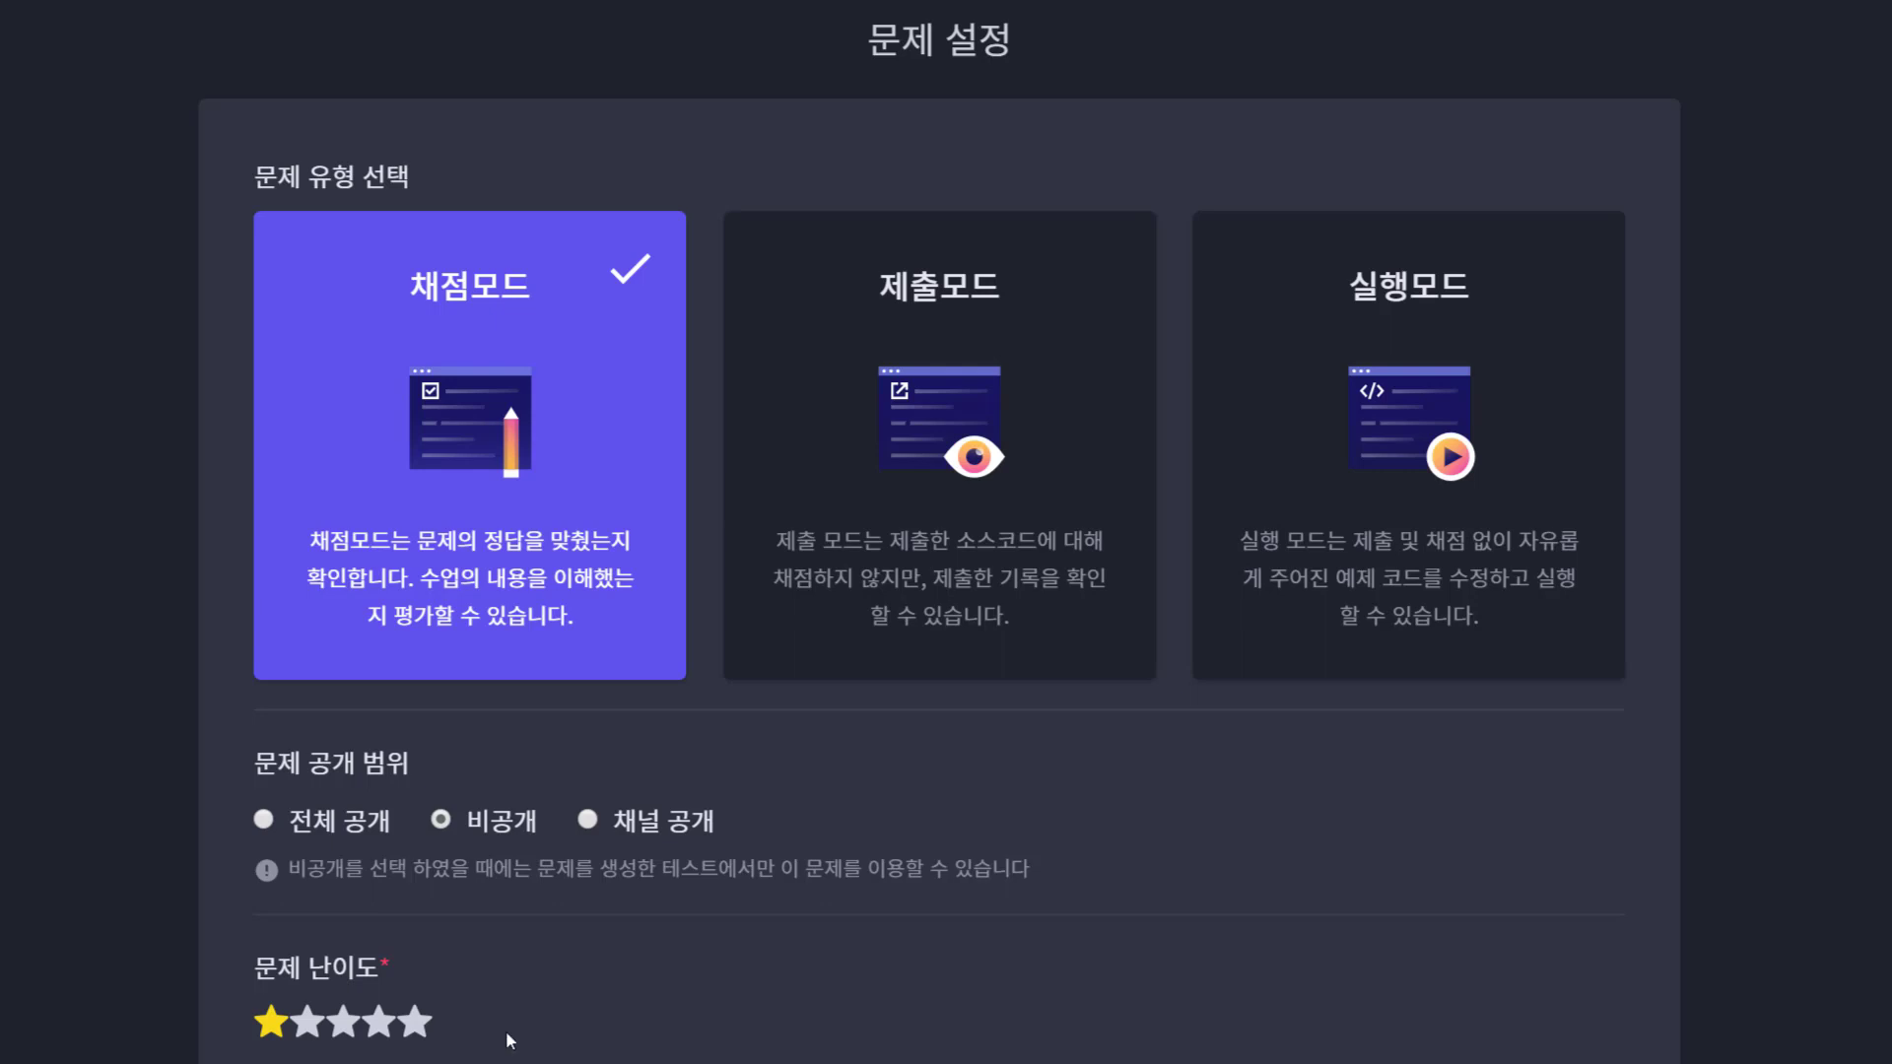
Step: Compare the 제출모드, 실행모드 and 채점모드 problem types and leave 제출모드 selected
left_click_drag(908, 542, 924, 543)
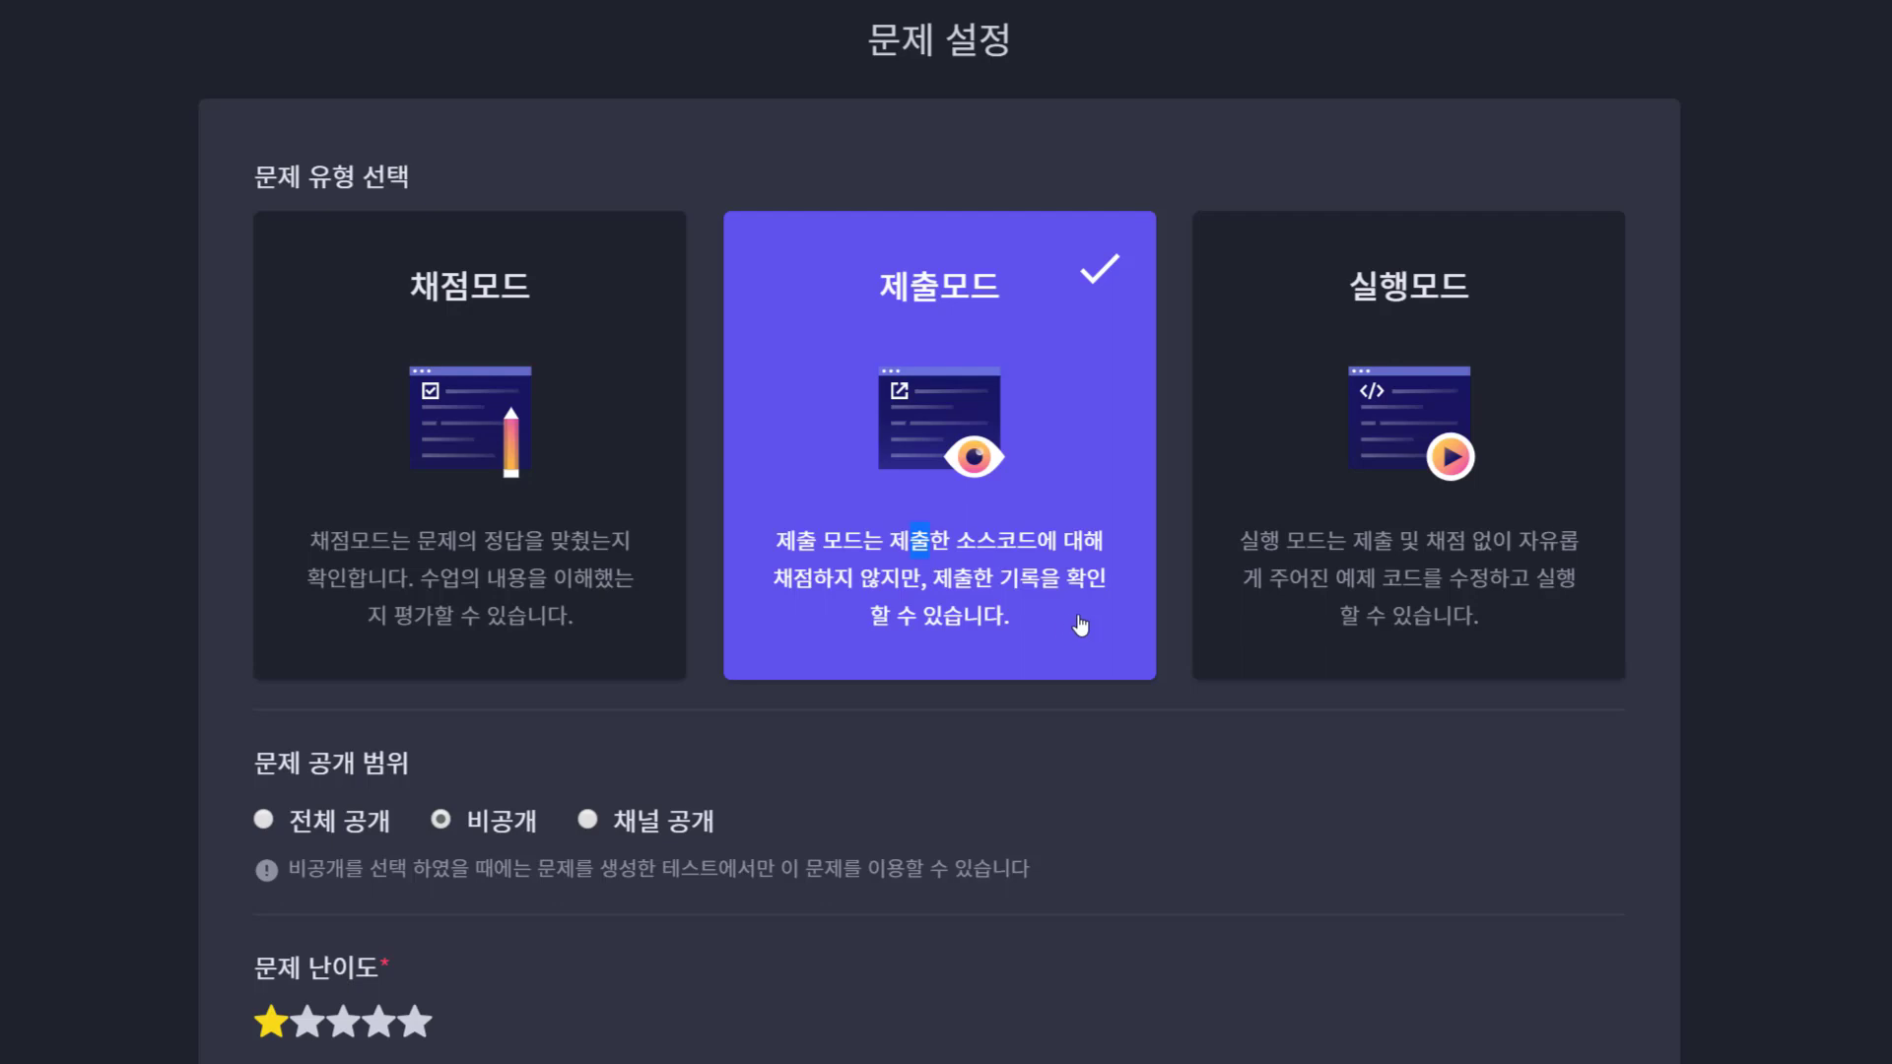
left_click(1528, 605)
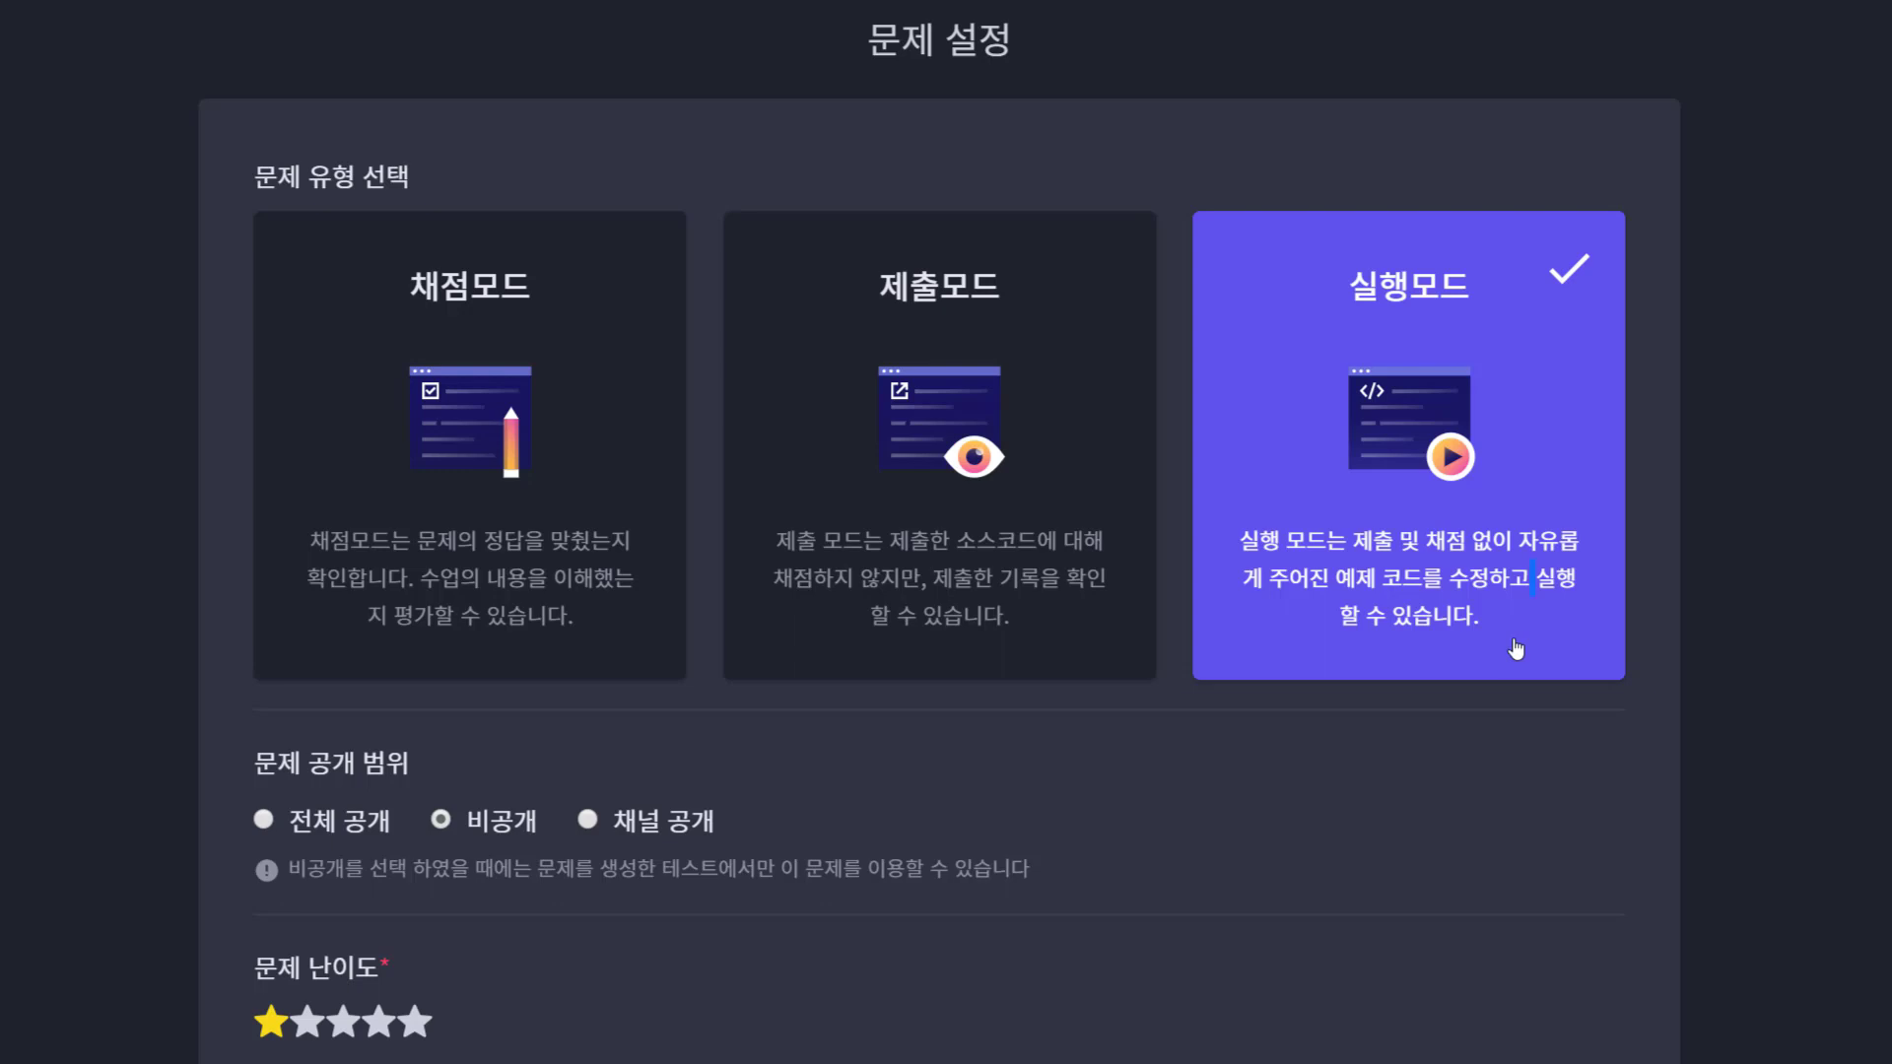
left_click(463, 584)
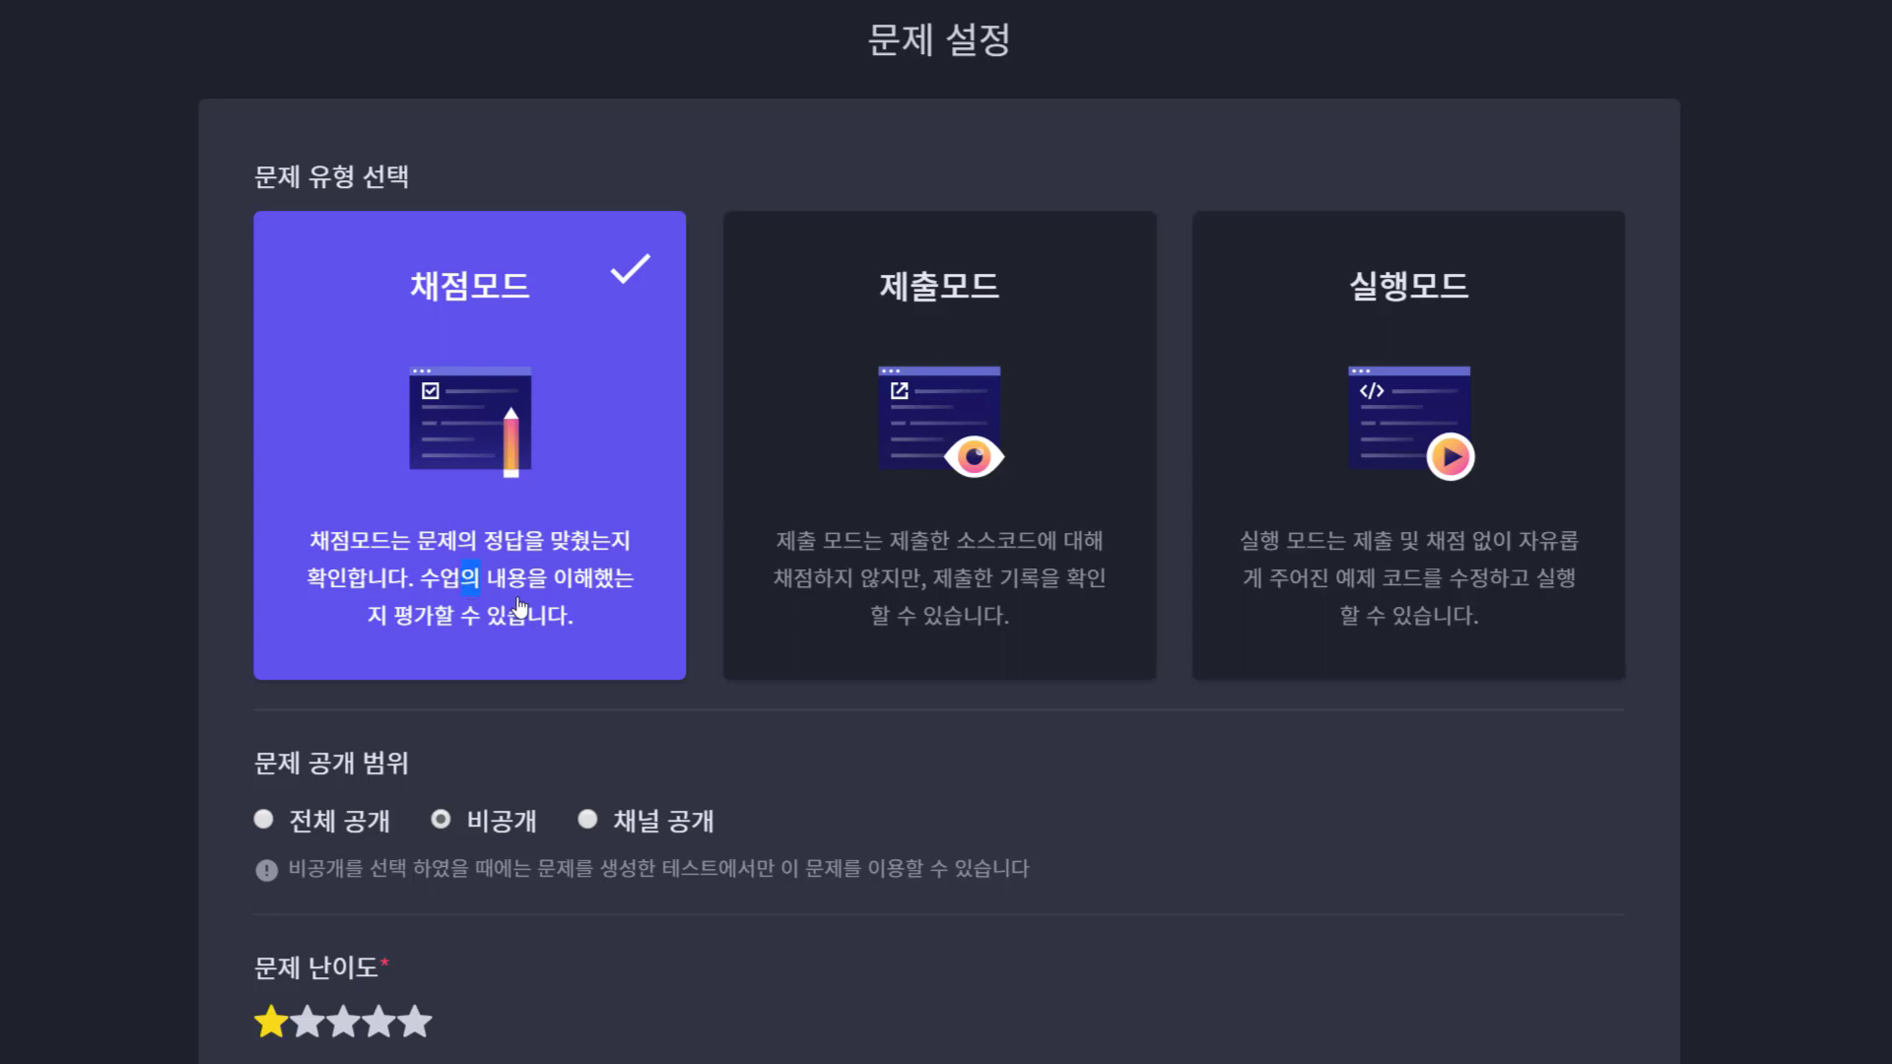
left_click(983, 579)
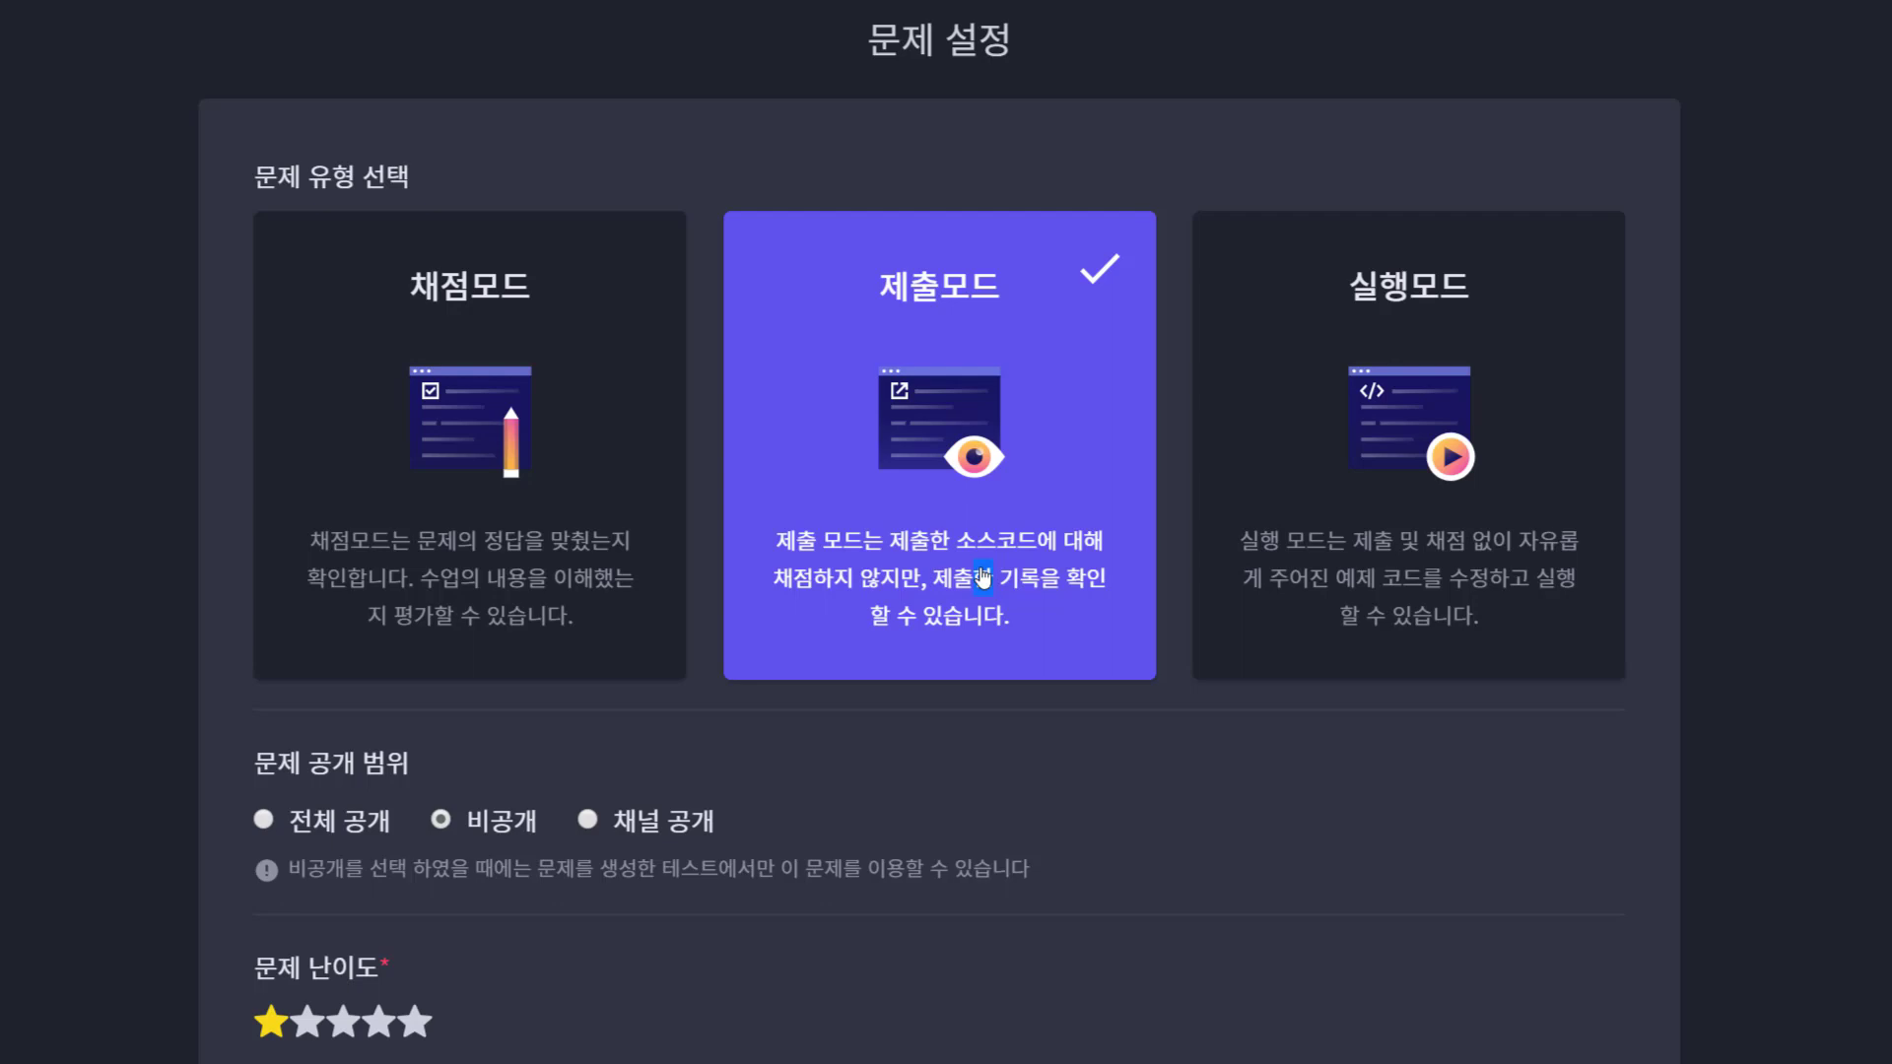
Step: Set the problem type to 채점모드 and the problem difficulty to three stars
left_click(561, 590)
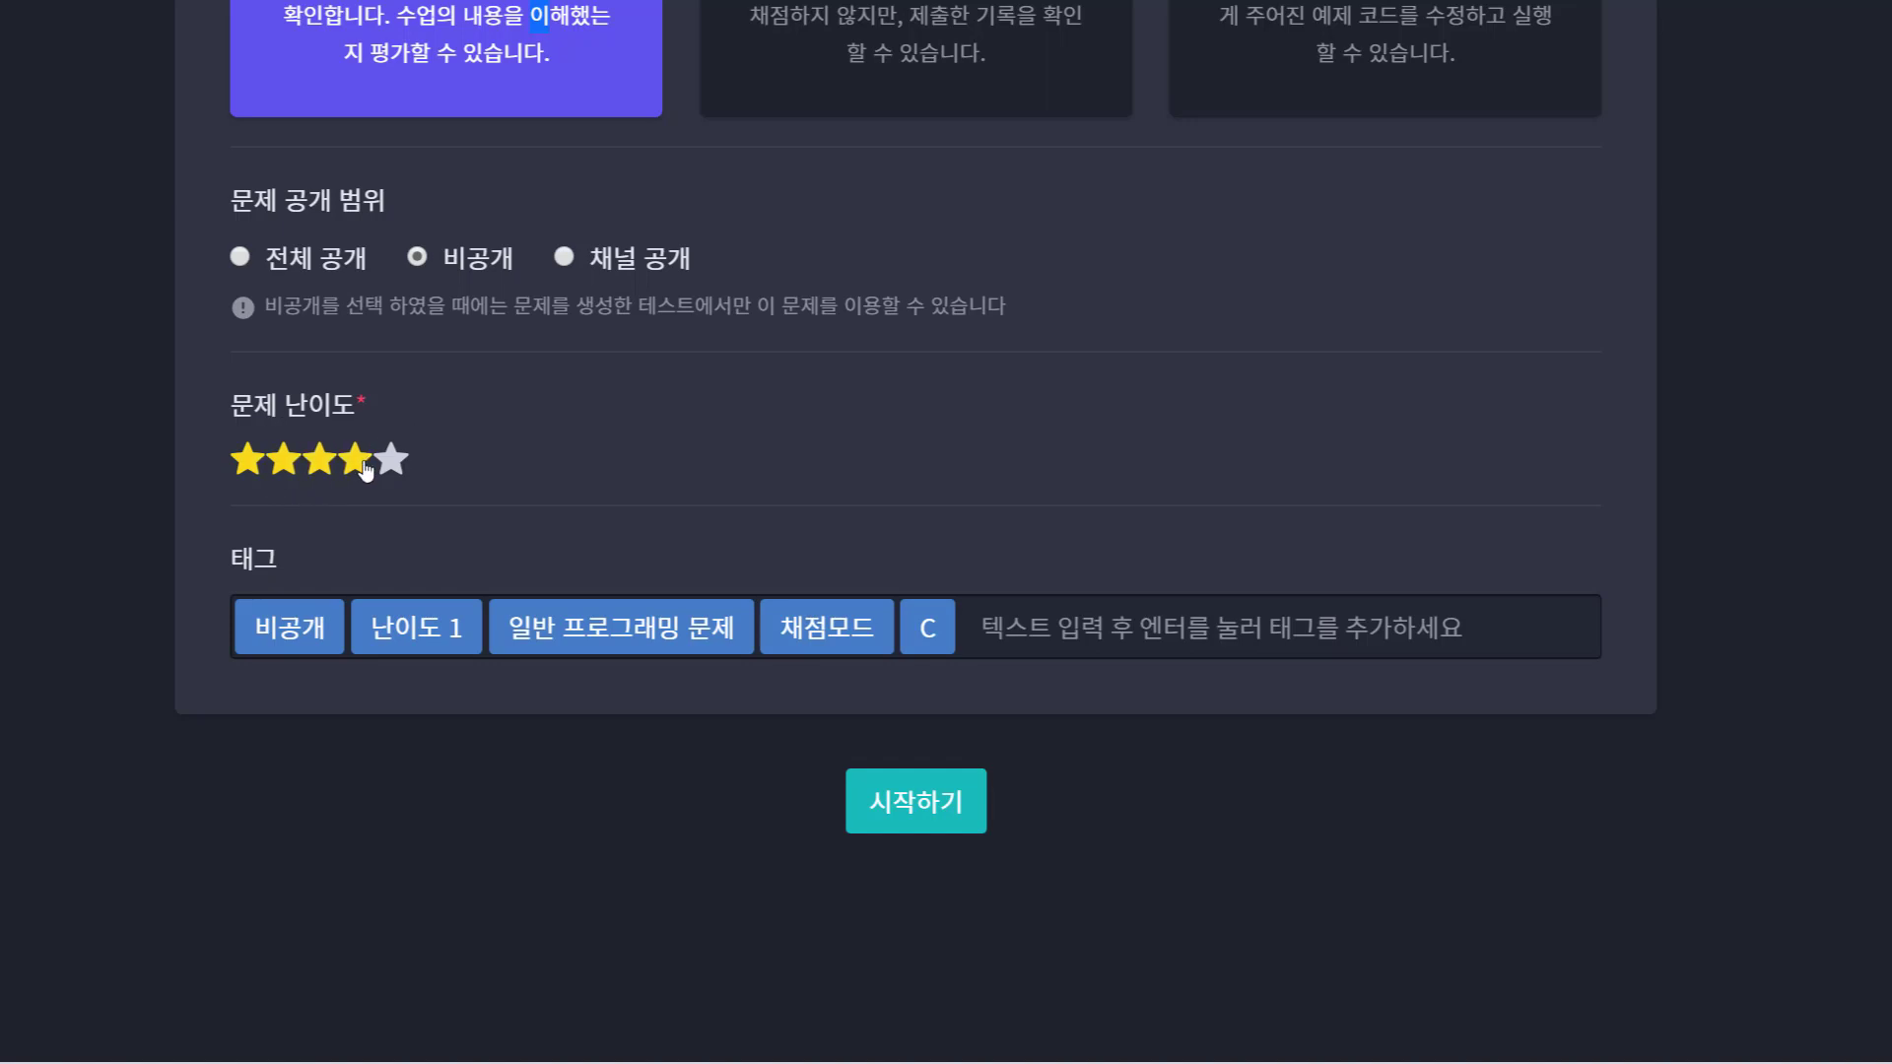
left_click(323, 465)
Step: Add the tag "아자아자" to the problem
left_click(1110, 678)
type("이비")
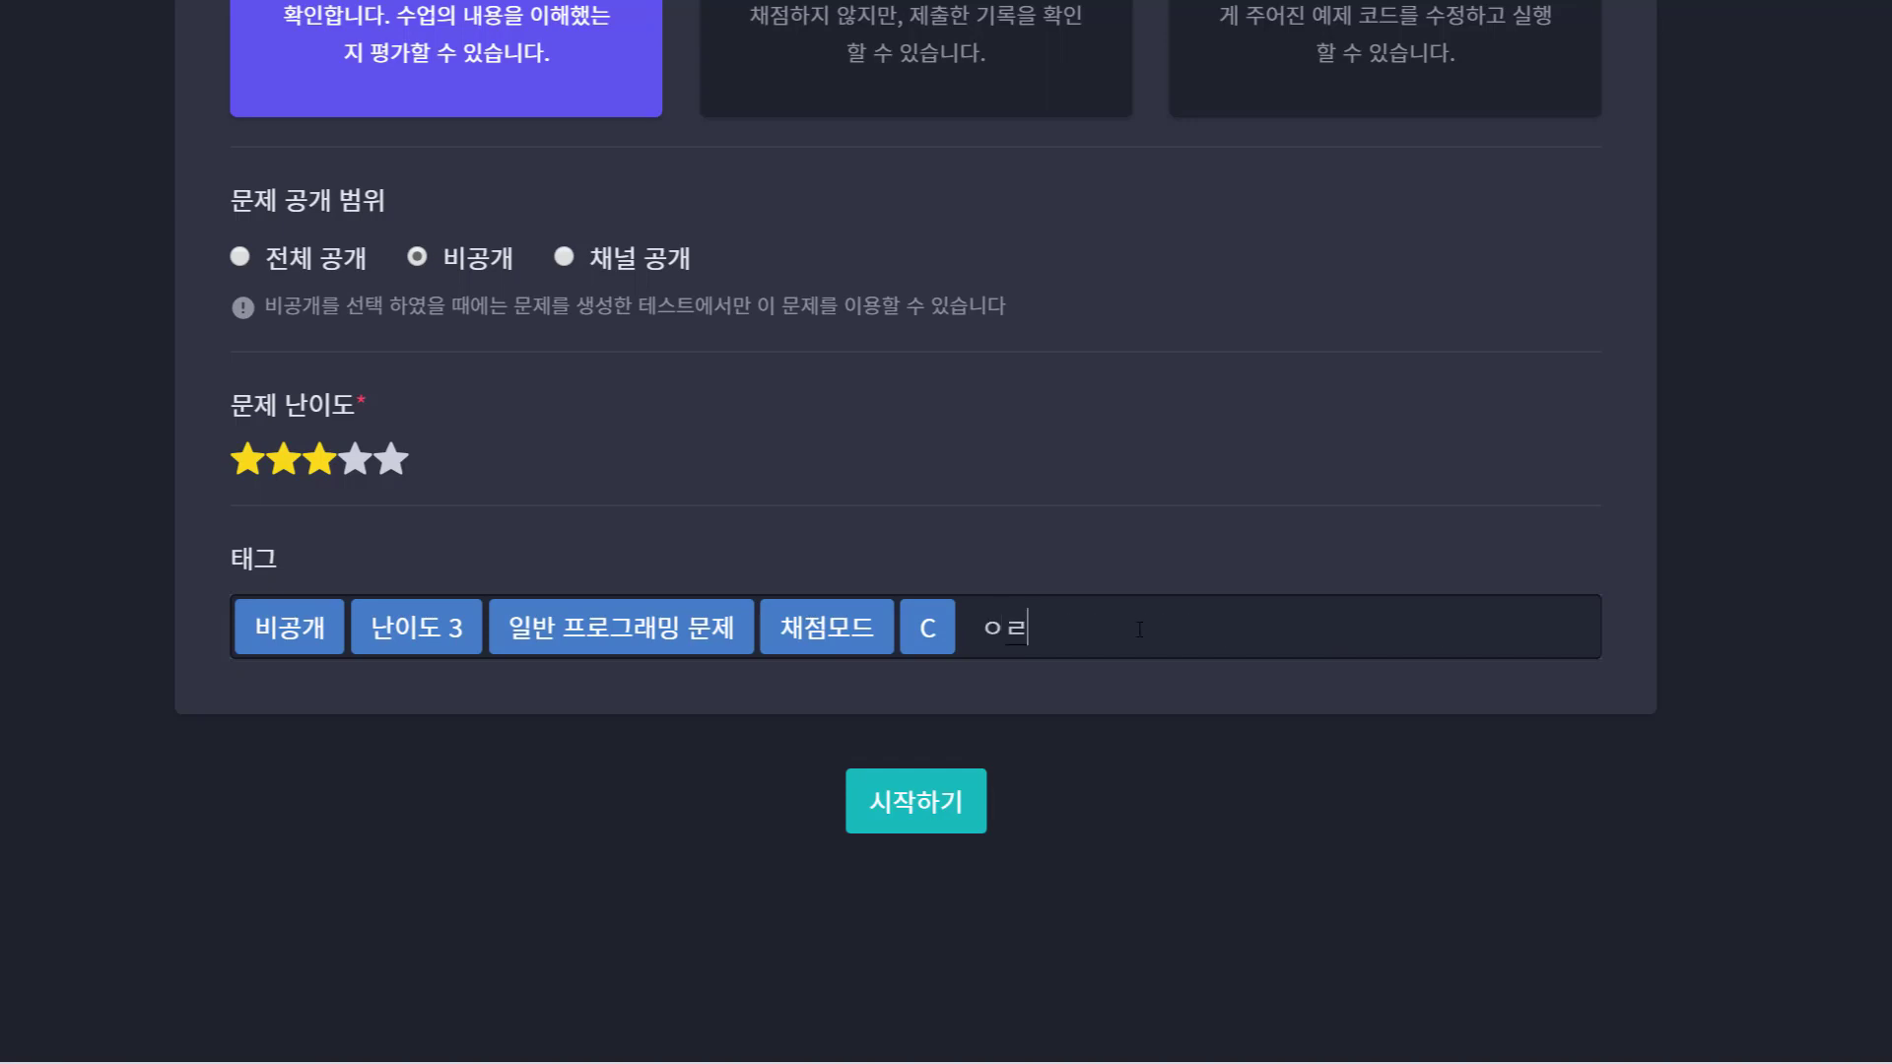
key("BackSpace")
key("BackSpace")
type("아")
key("BackSpace")
type("아자아자")
key("Return")
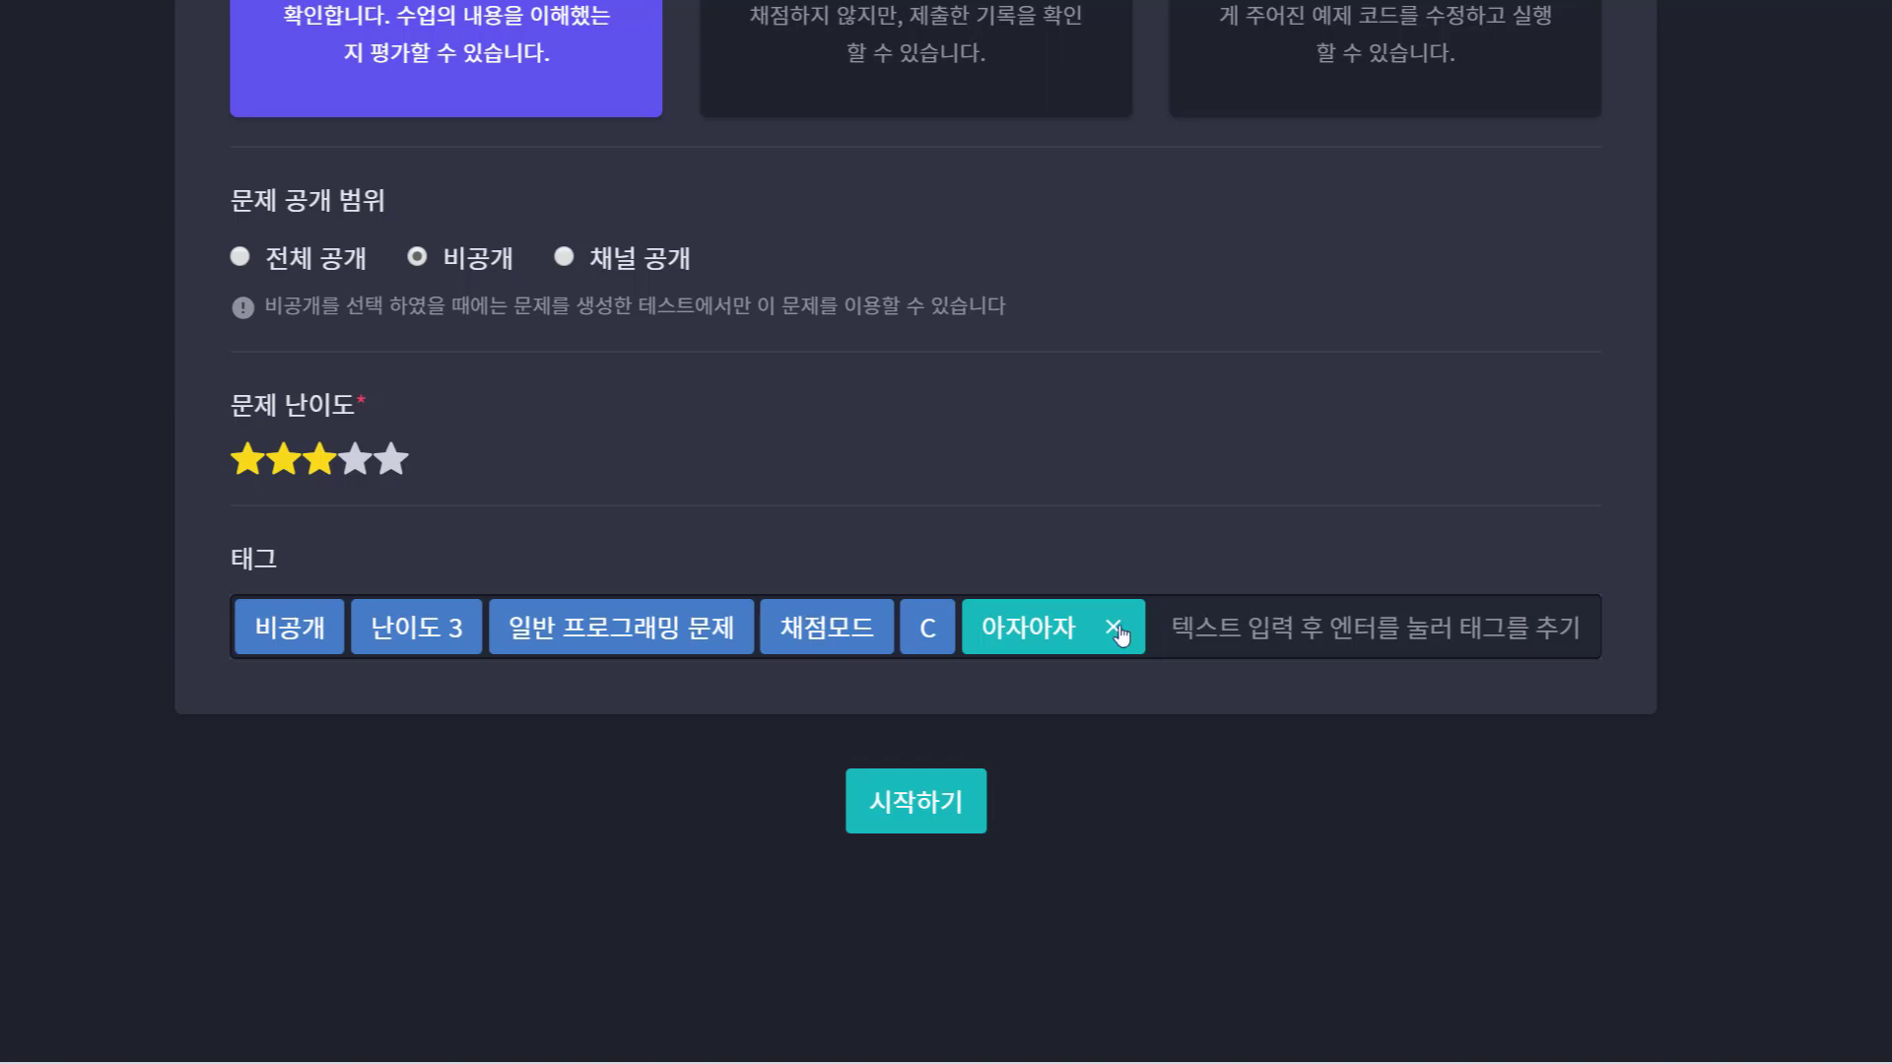
Step: Add the tag "수행평가문제" to the problem
type("수")
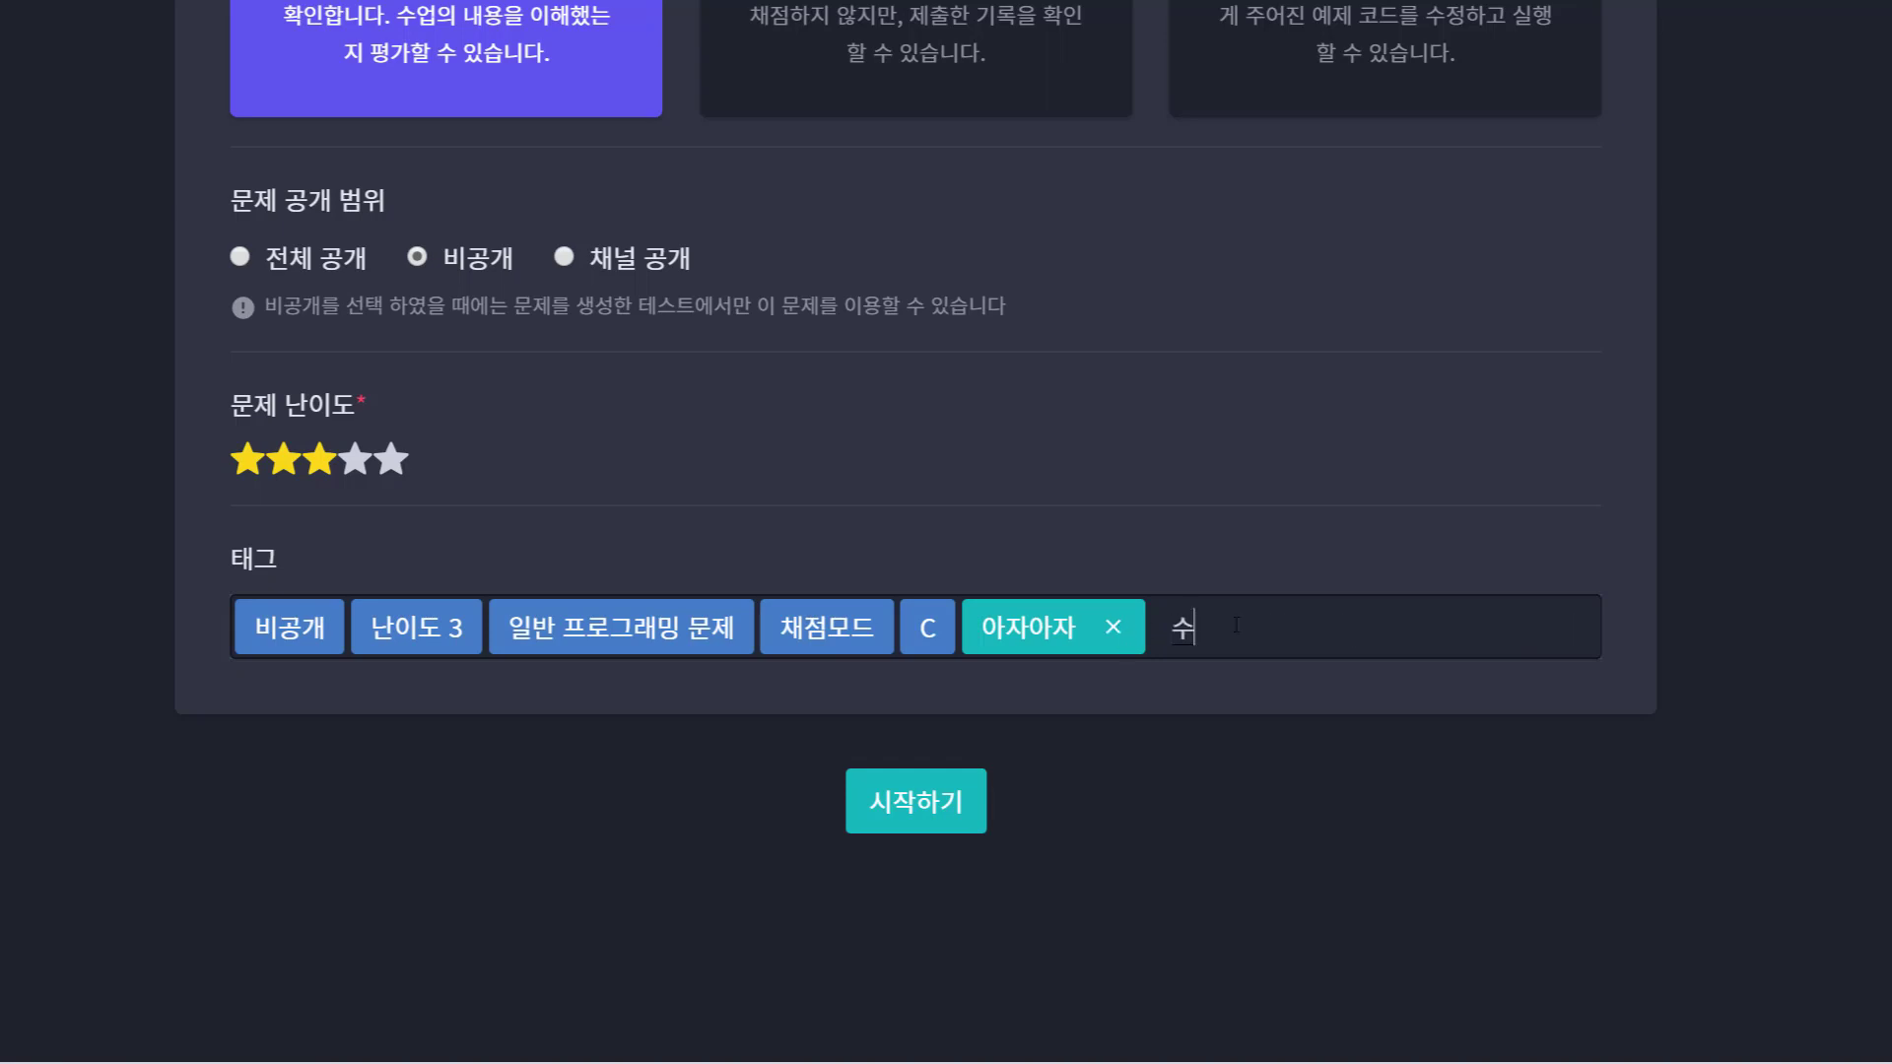
type("행며ㅇ가문제")
key("BackSpace")
key("BackSpace")
key("BackSpace")
key("BackSpace")
type("평가문제")
key("BackSpace")
key("BackSpace")
type("문제")
key("Return")
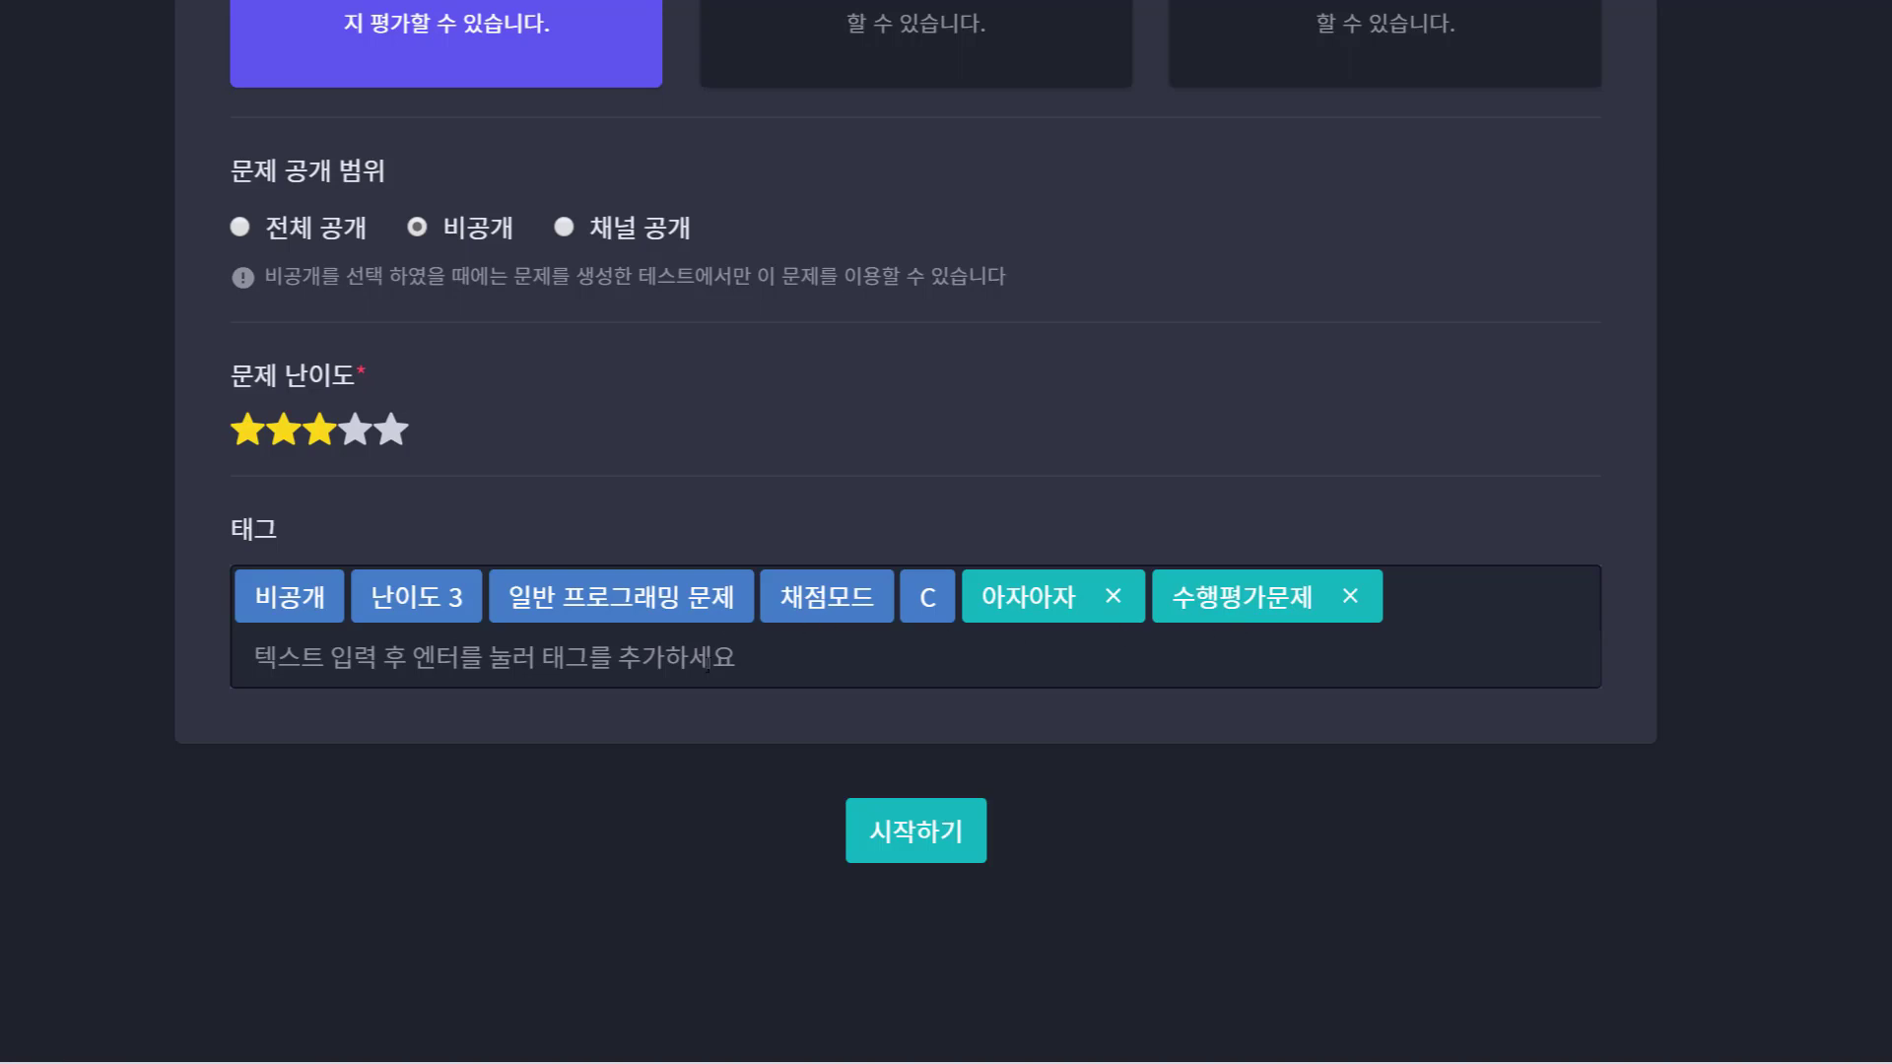
Step: Add the two tags "1단원 수행" and "2단원 수행" to the problem
type("1단원 ㅅ")
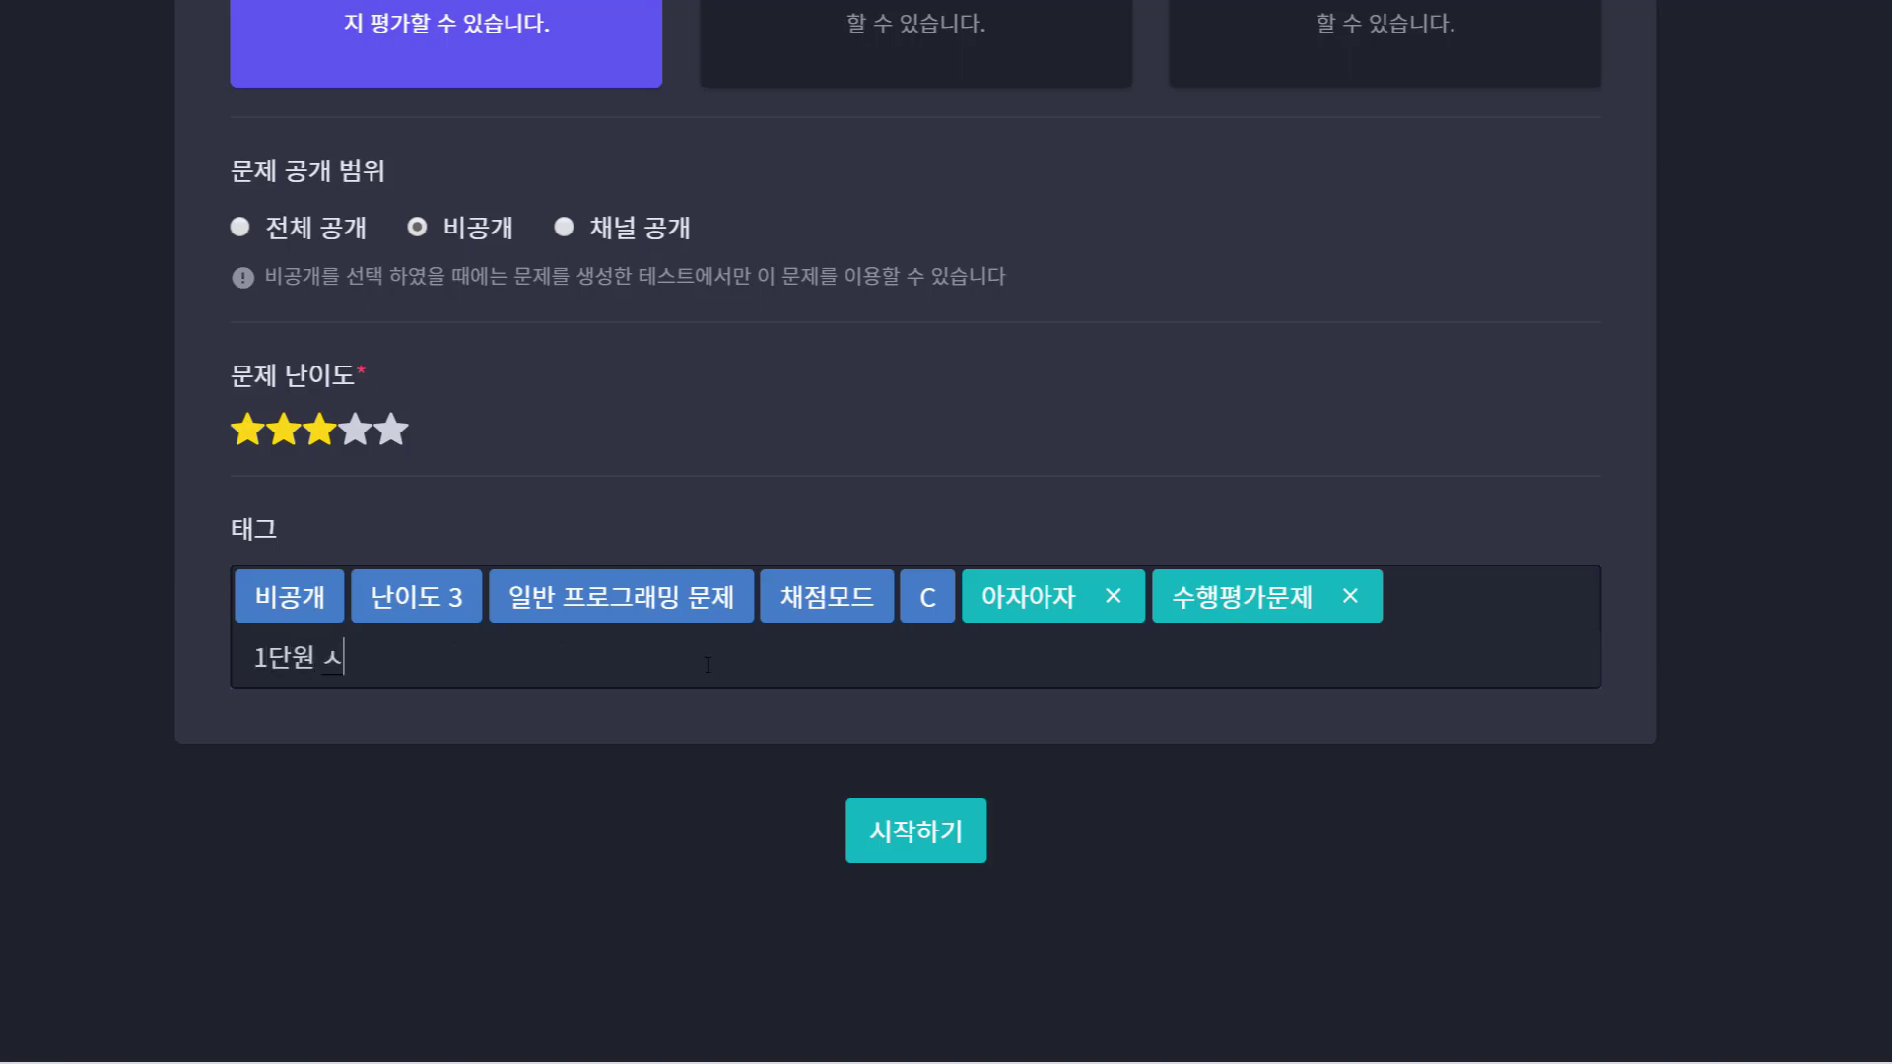
key("BackSpace")
type("수행")
key("Return")
type("2")
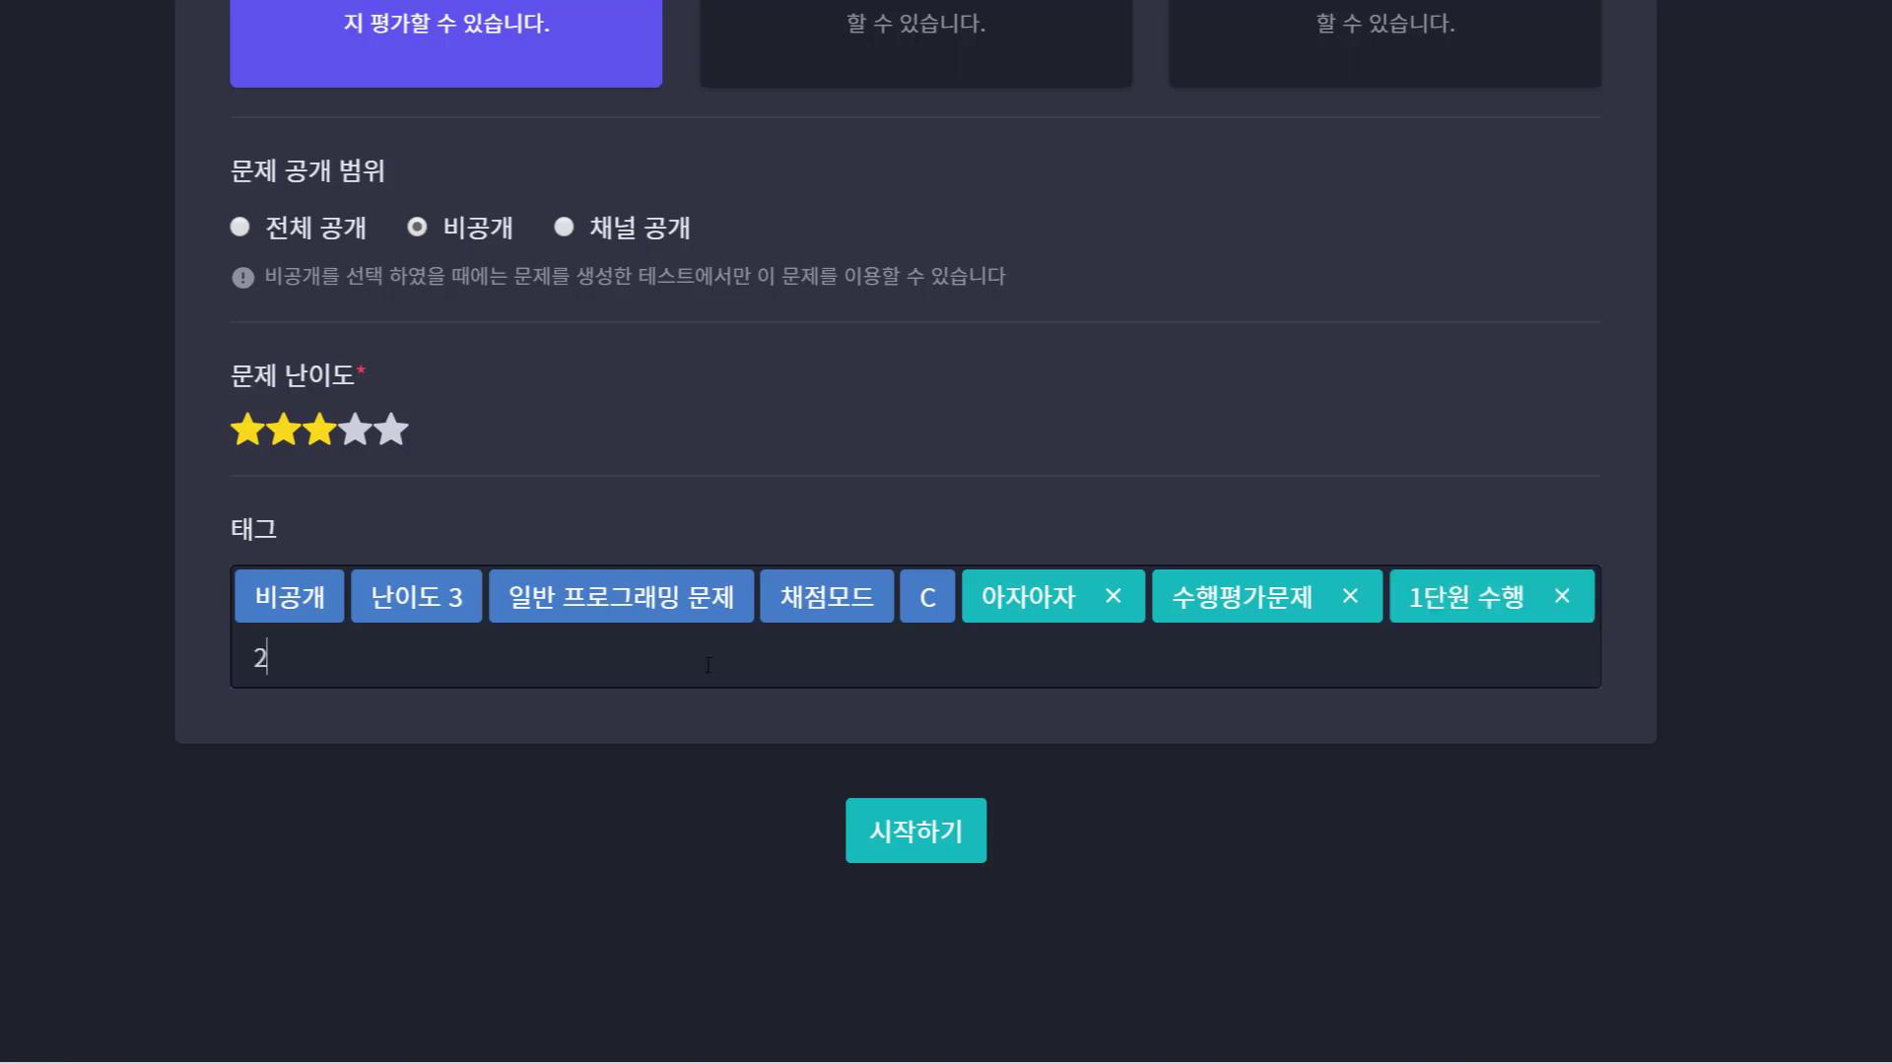
type("단원 수행")
key("Return")
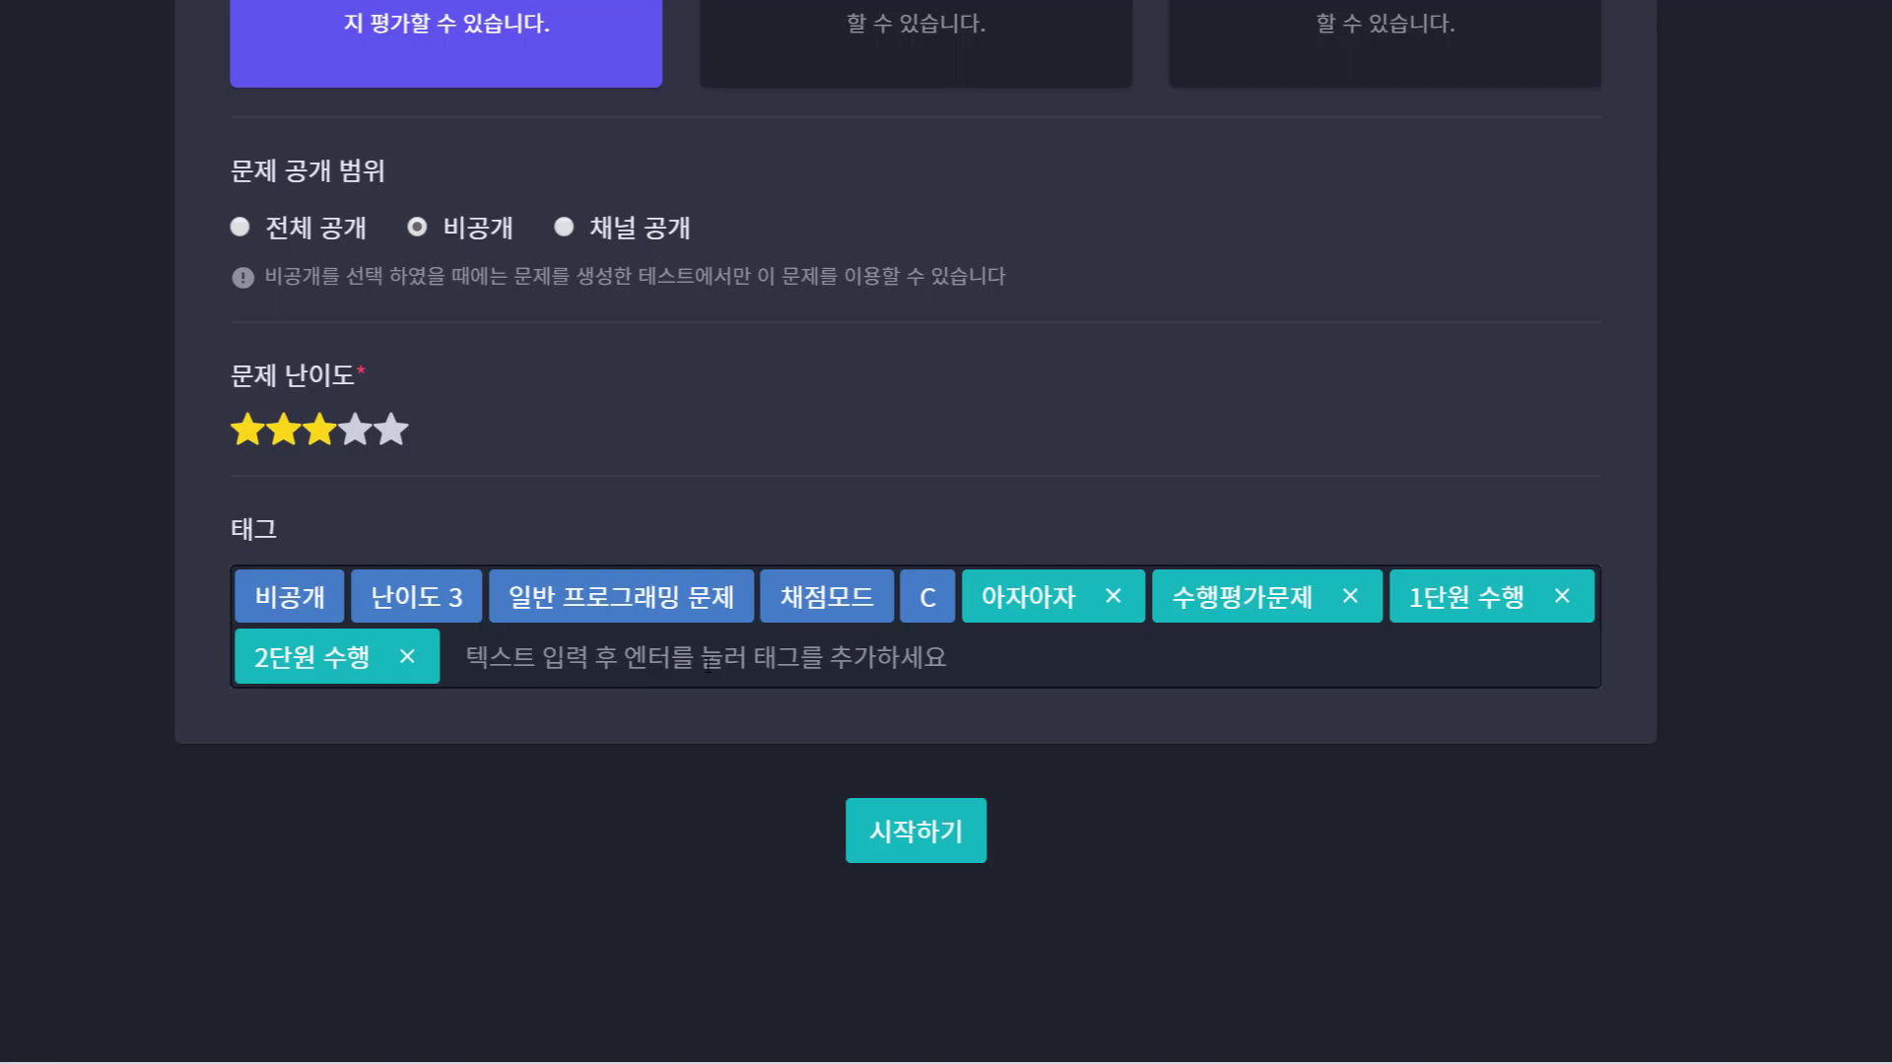
Step: Add the tag "총괄평가" and proceed from the problem settings to writing the example code
type("총과")
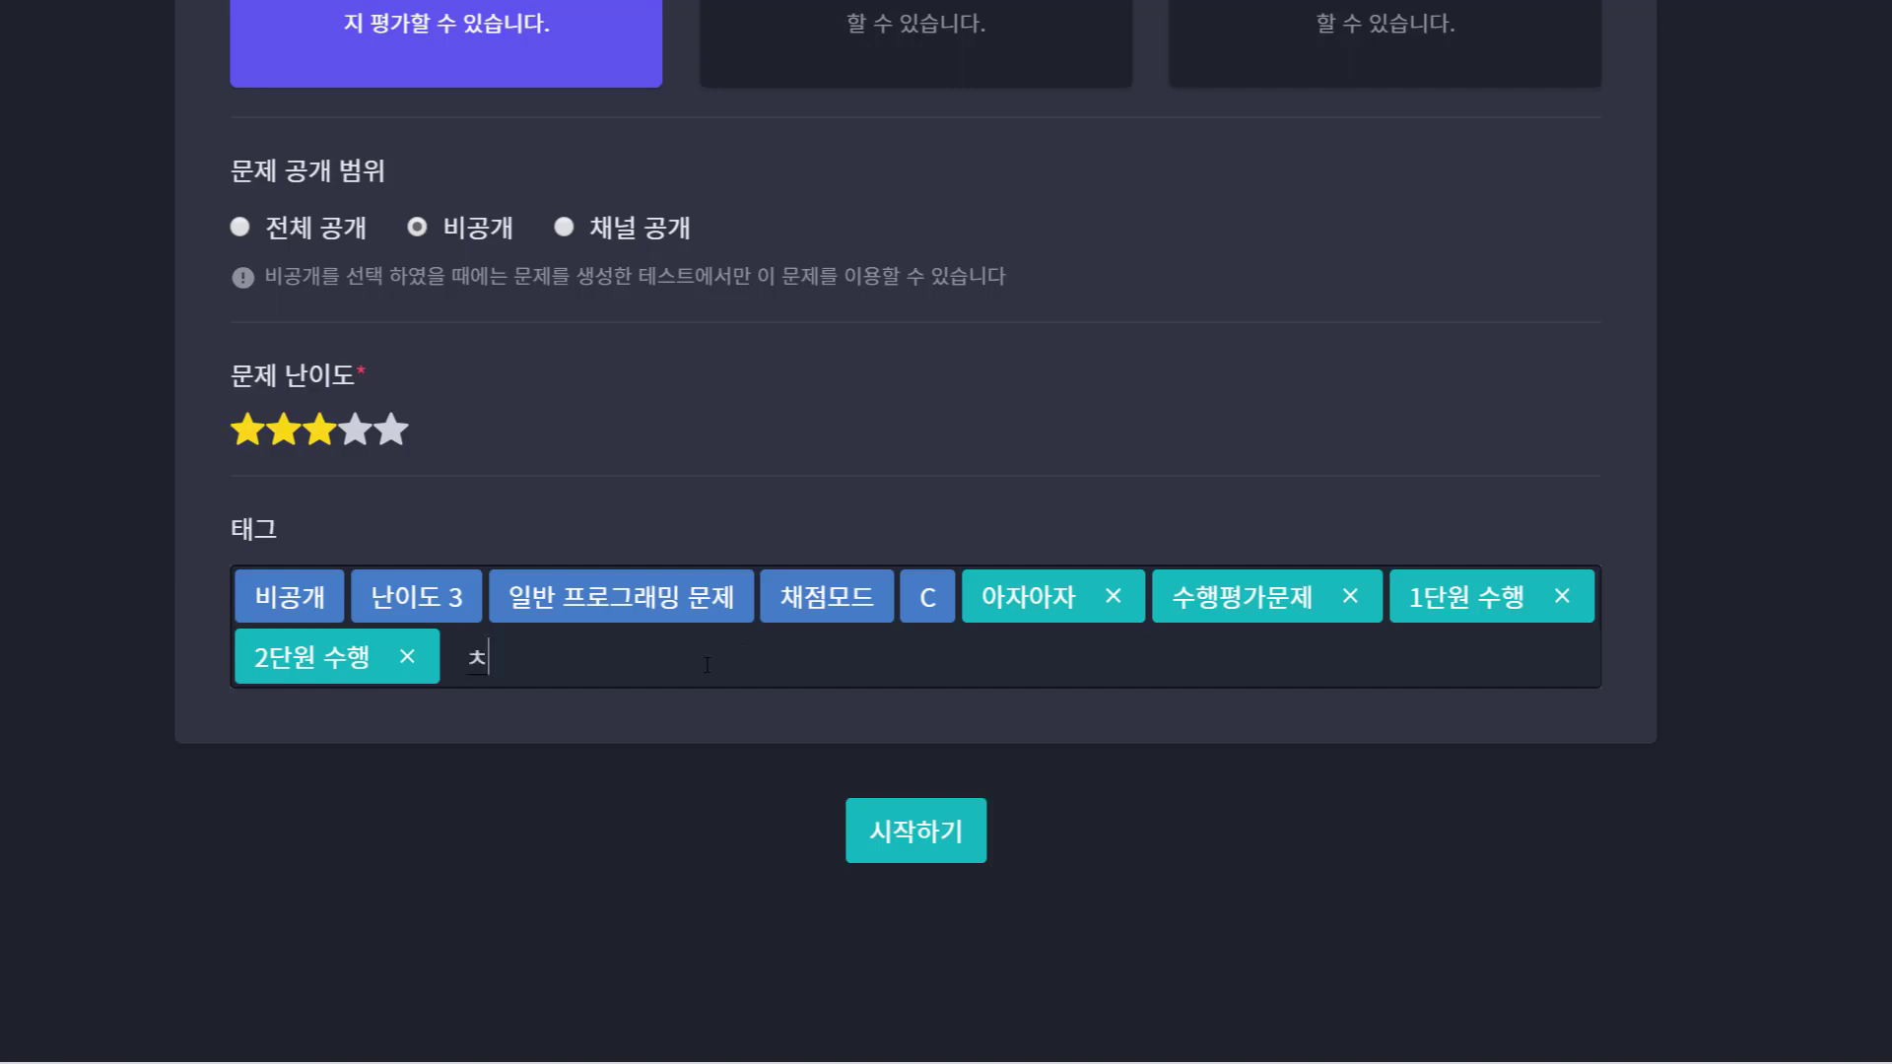
type("ㄹ벼ㅇ고")
key("BackSpace")
type("ㅏ")
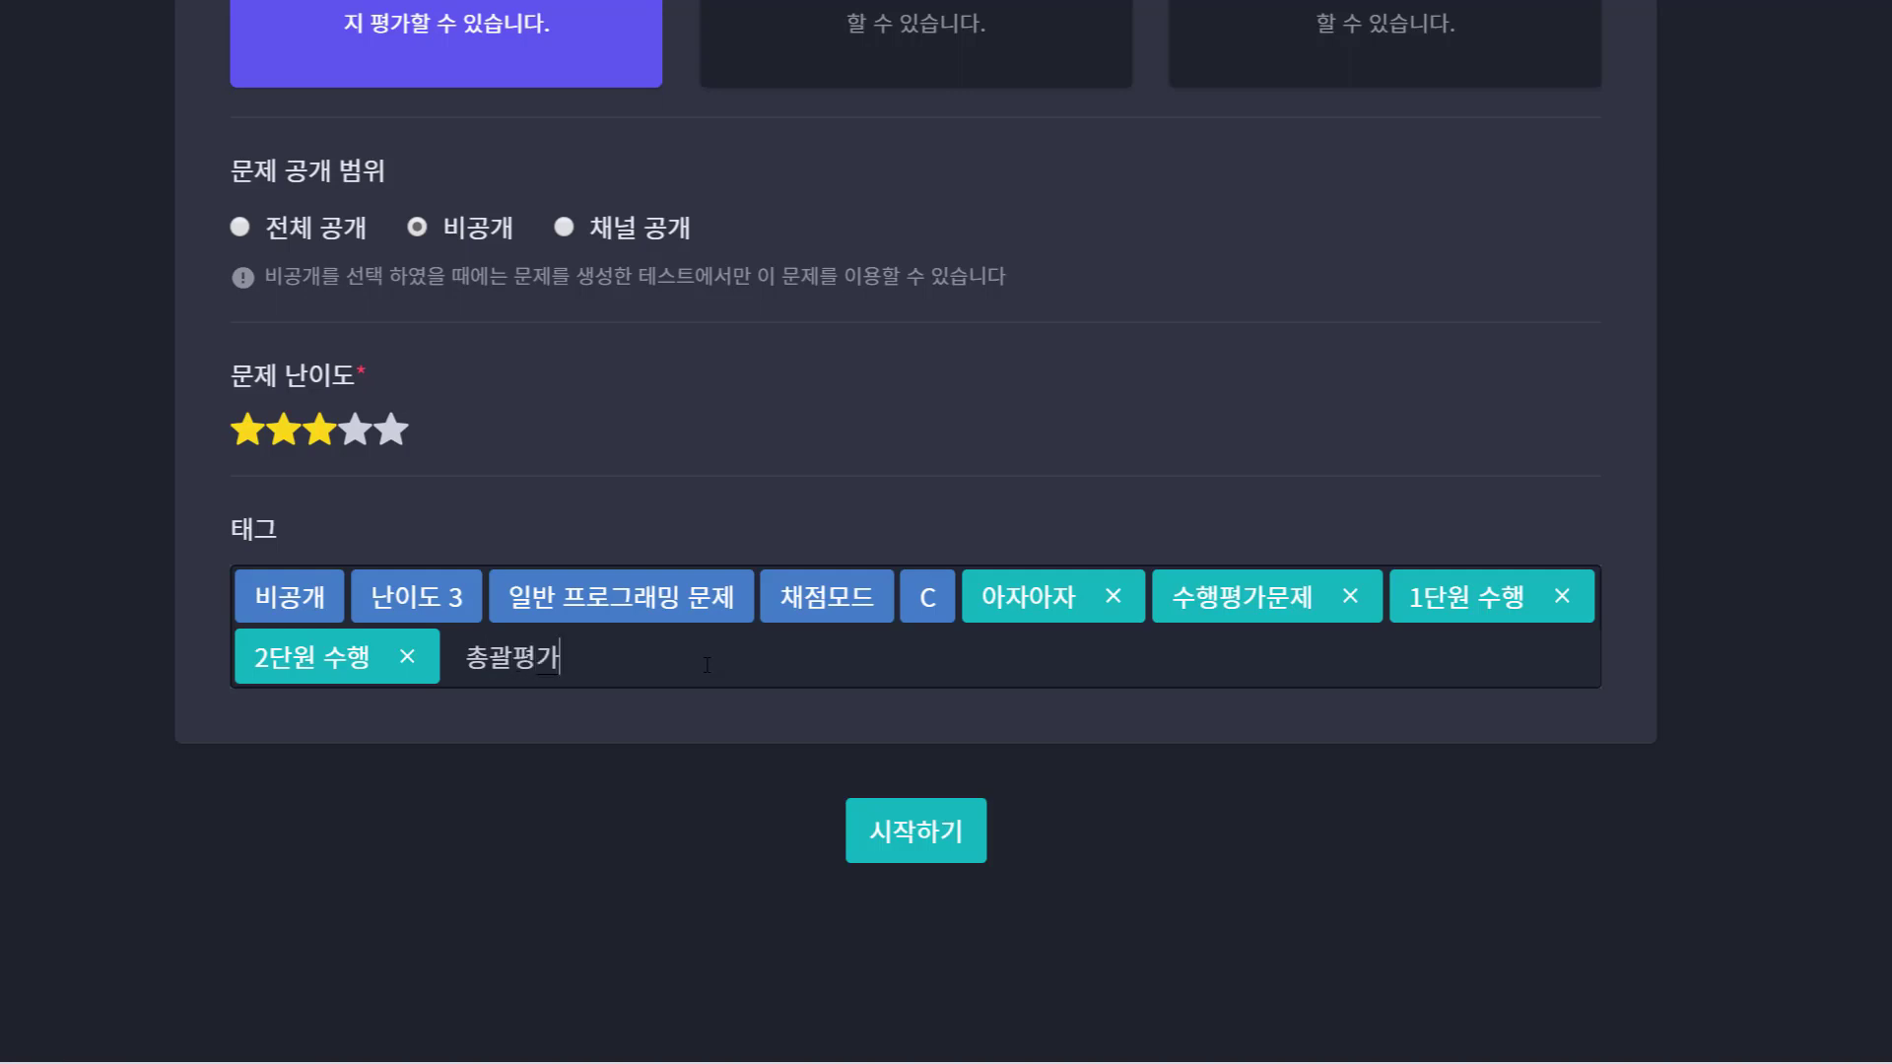
key("Return")
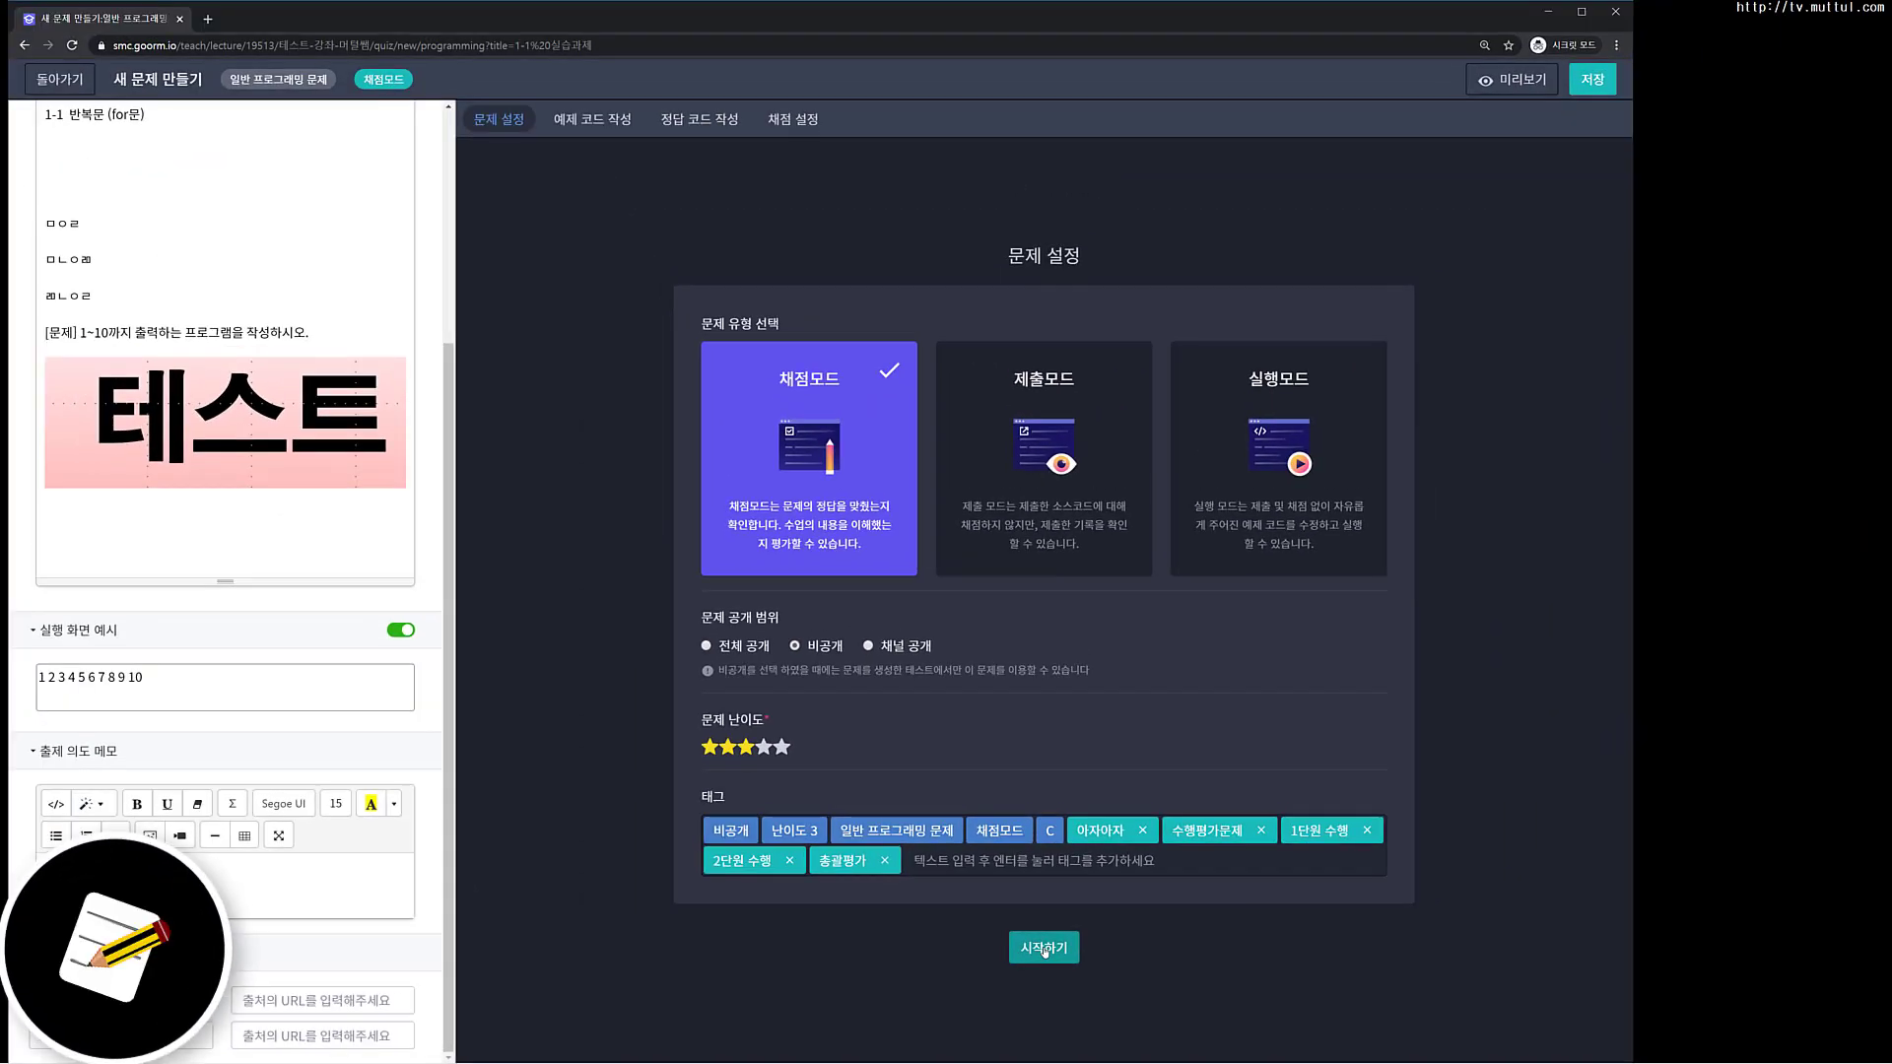
left_click(1043, 948)
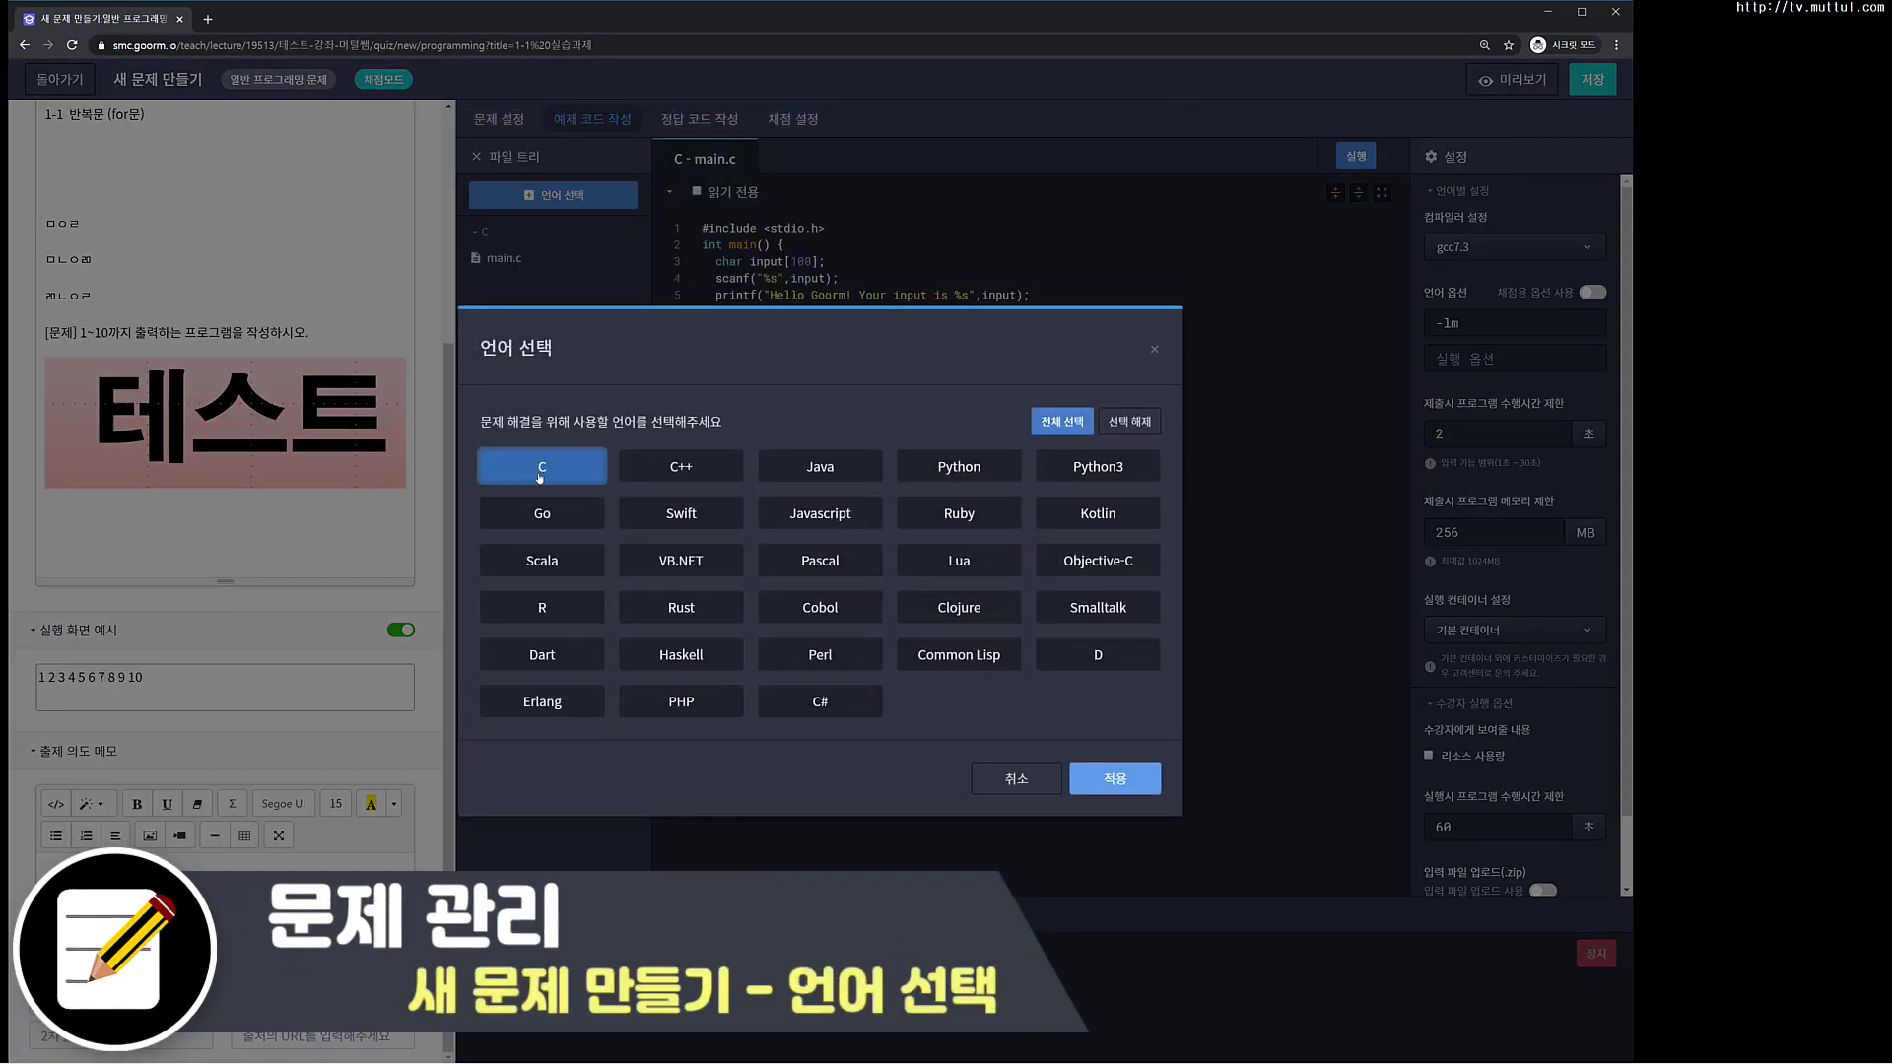
Step: Try out selecting and deselecting several solution languages, including C, C++, Java, Python and Python3
left_click(688, 474)
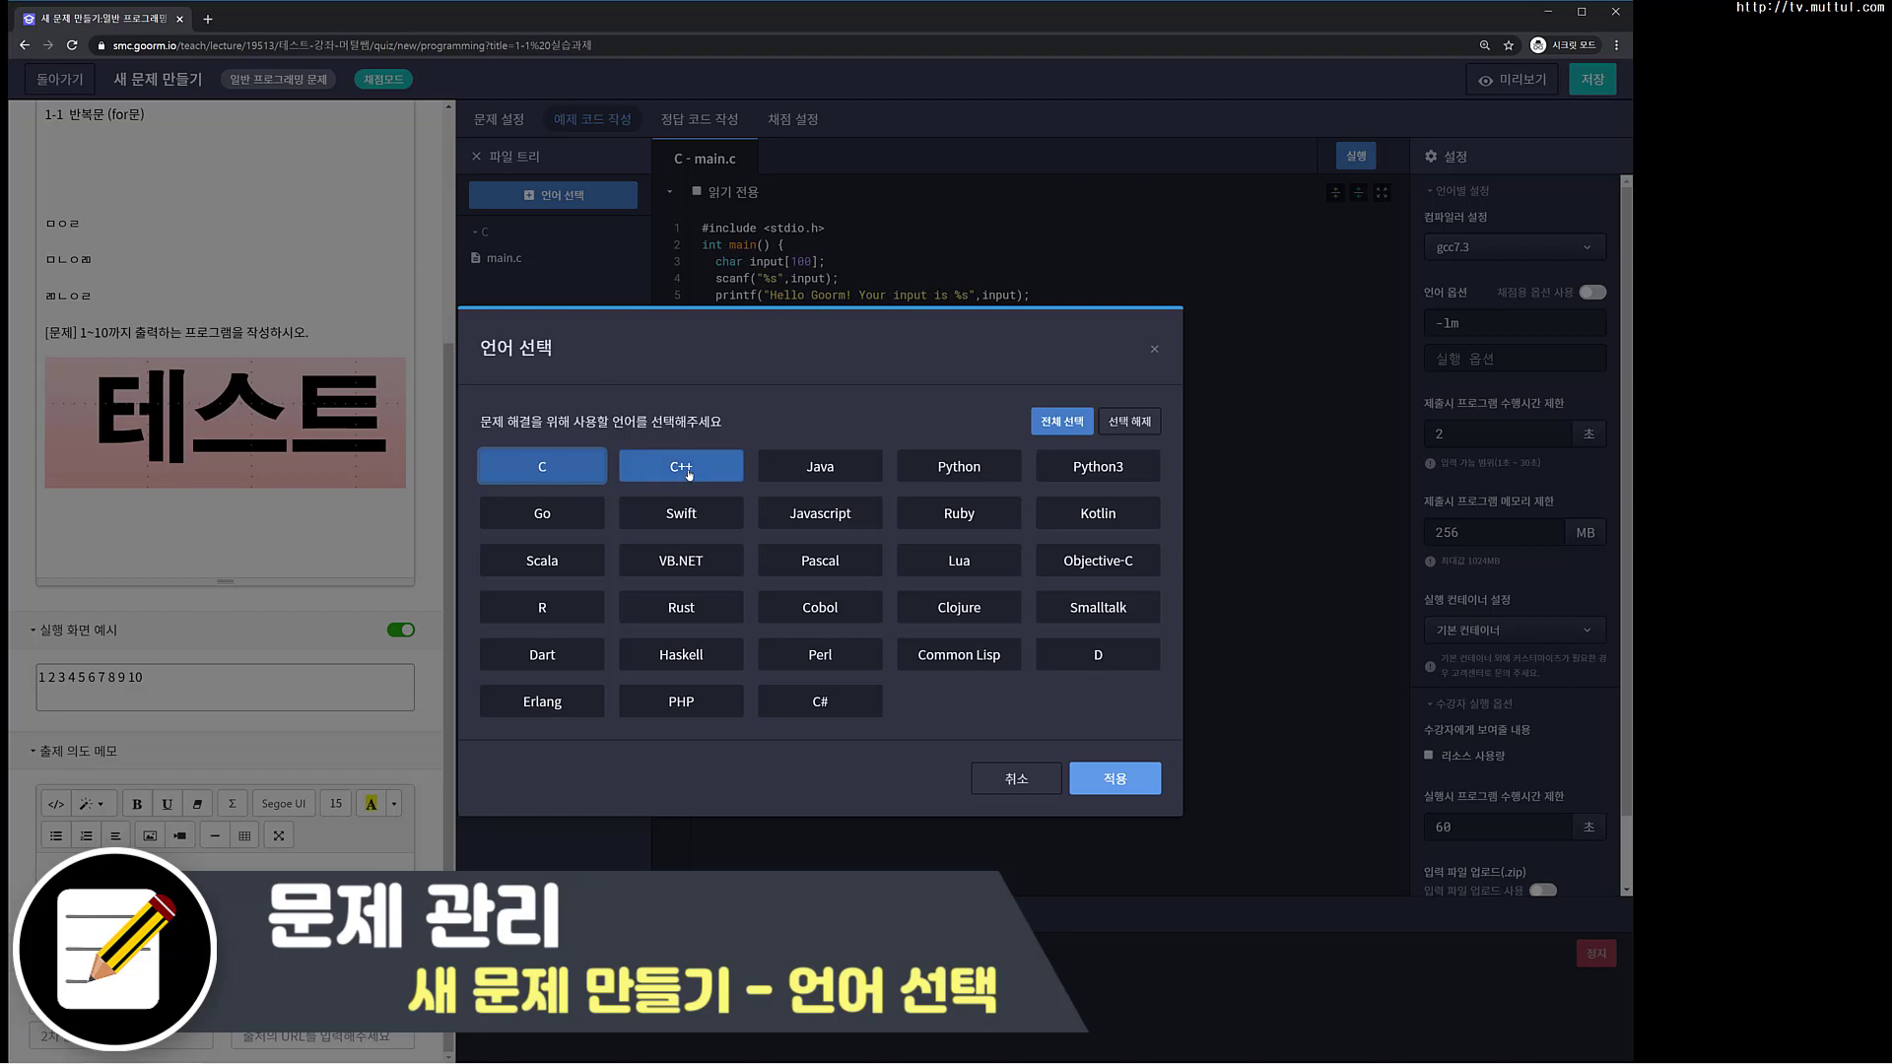
left_click(681, 467)
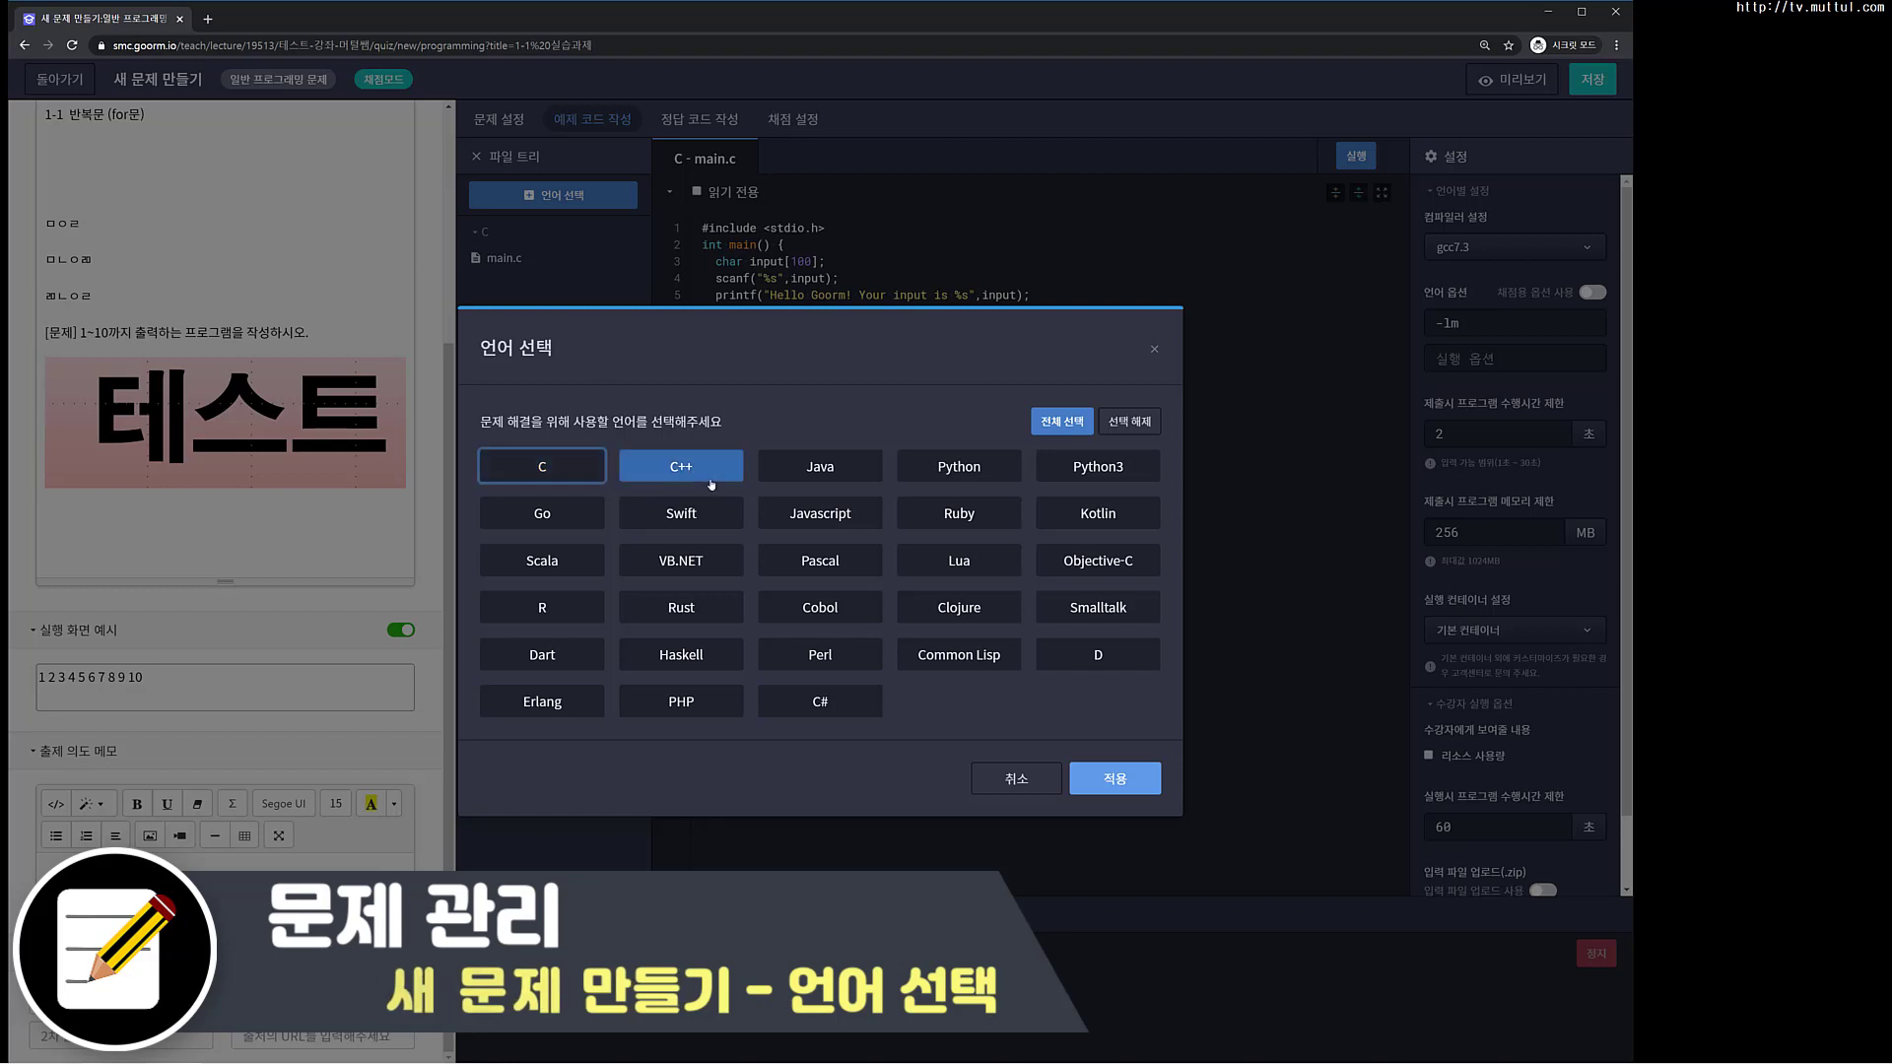
left_click_drag(869, 352, 876, 351)
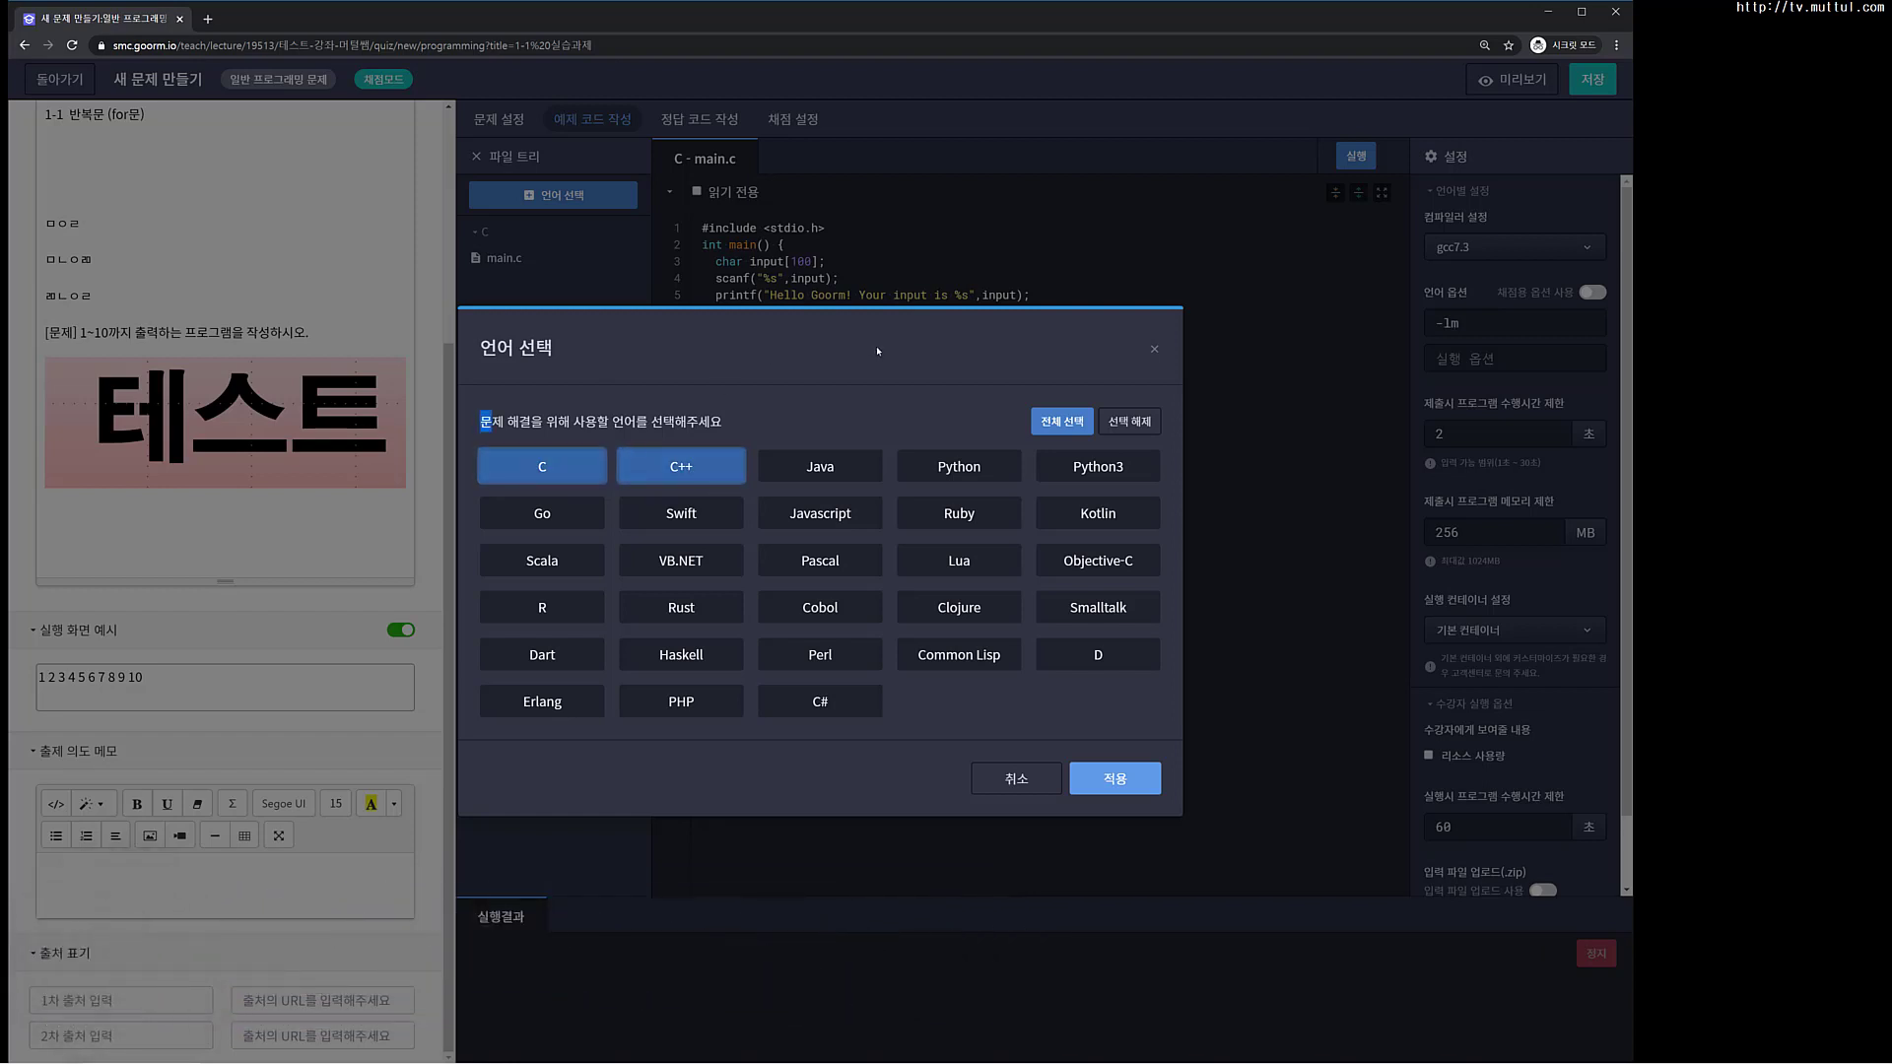
left_click(843, 459)
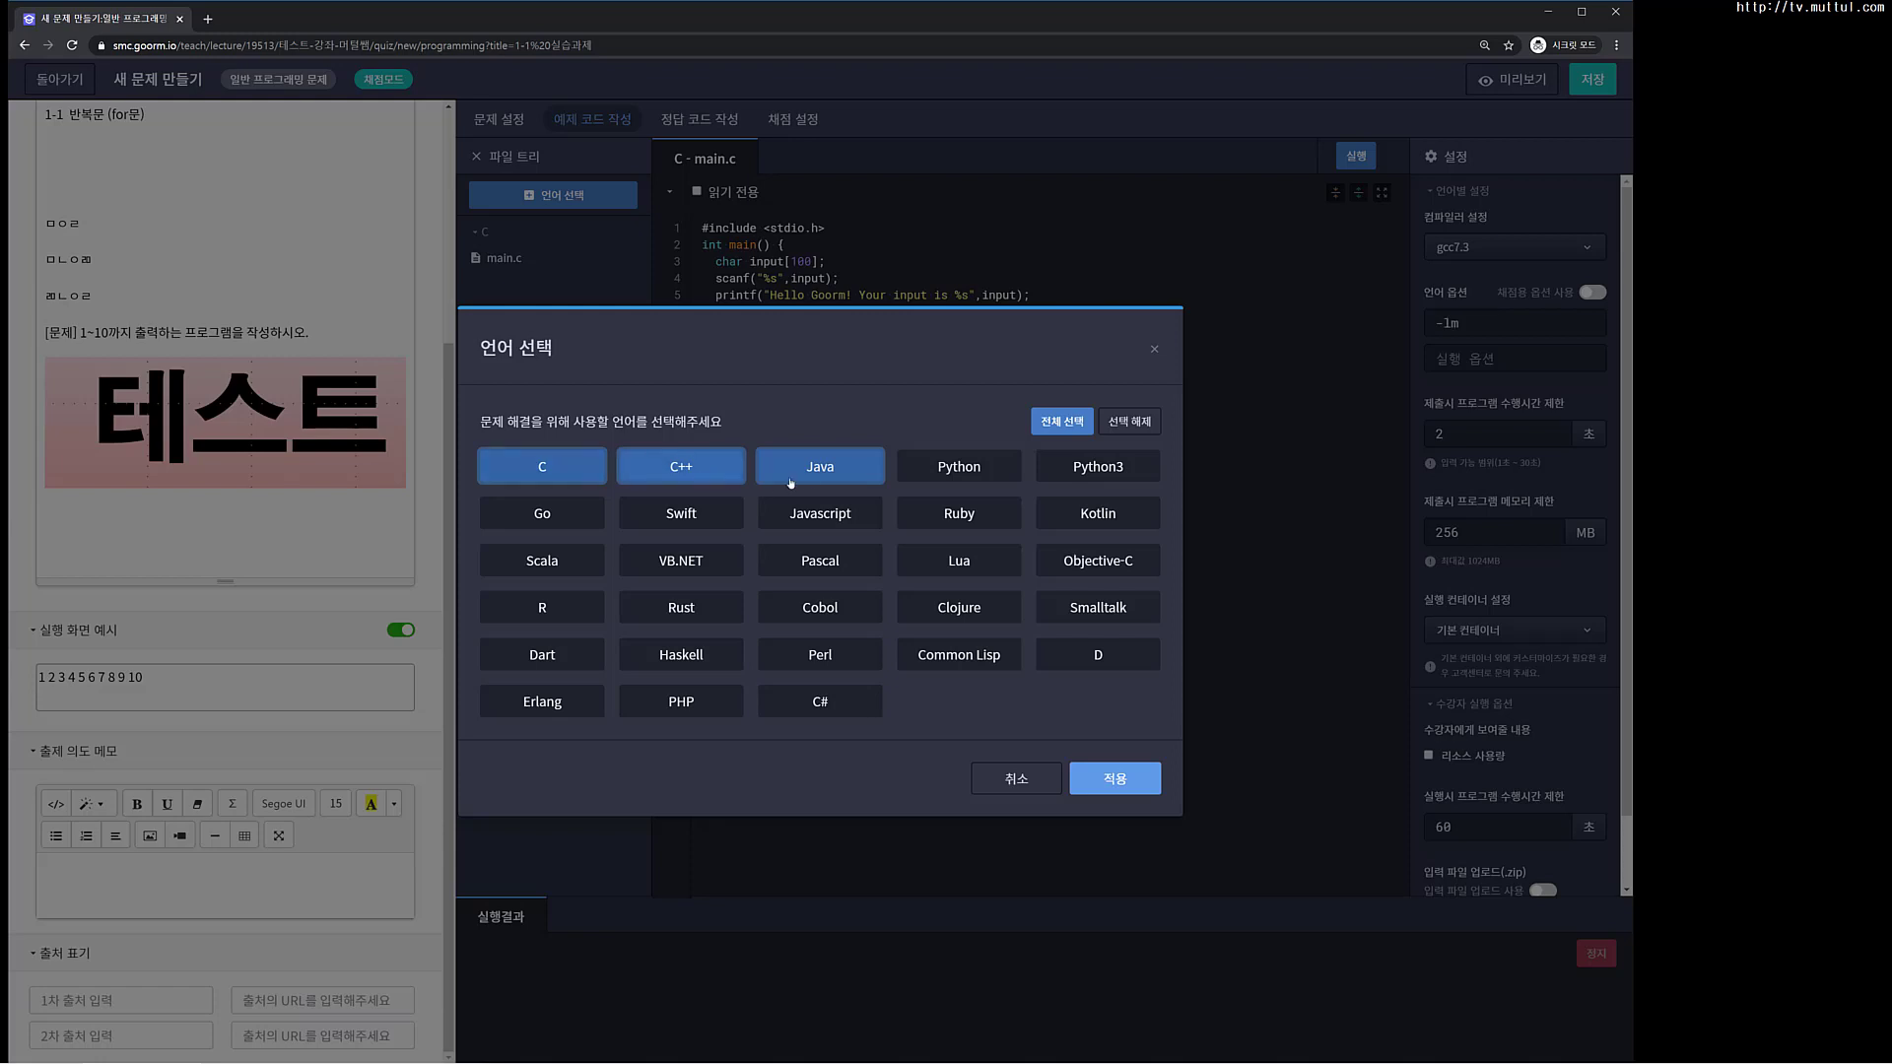
left_click(908, 471)
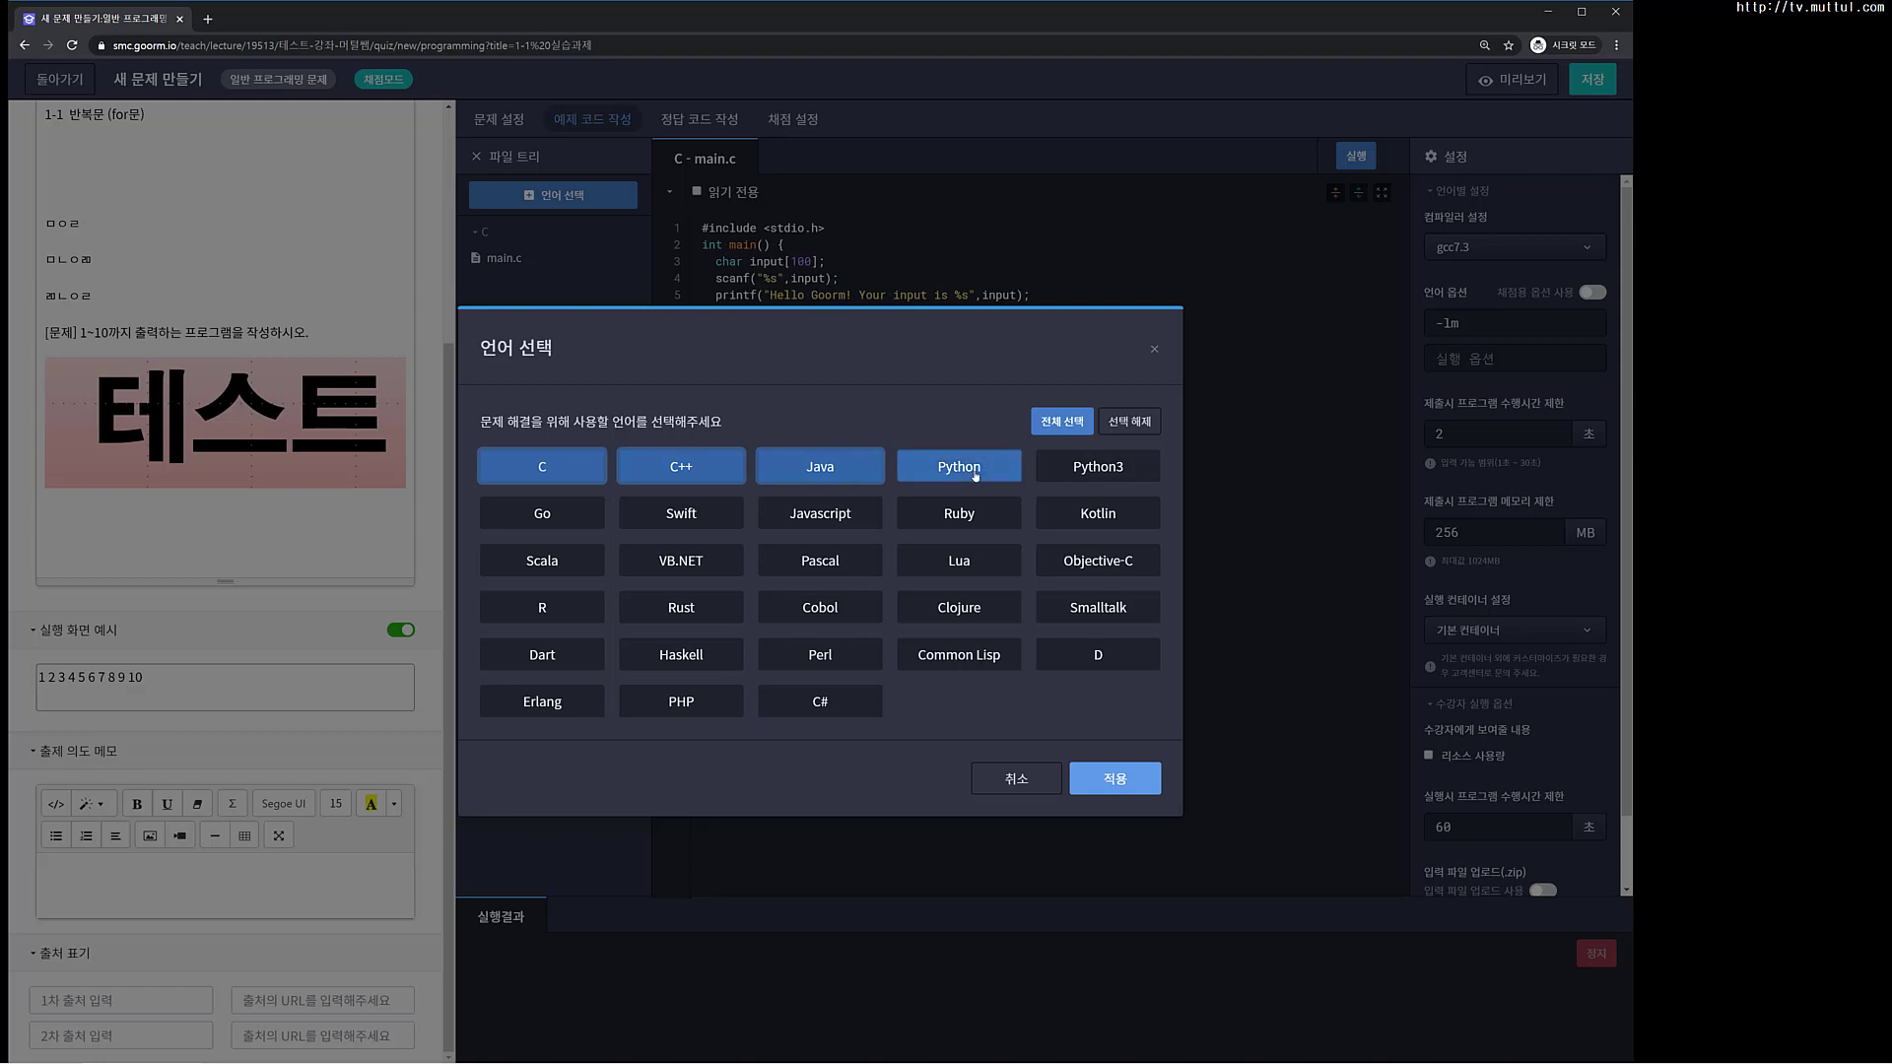
left_click(907, 471)
left_click(804, 479)
left_click(620, 473)
left_click(577, 467)
left_click(955, 467)
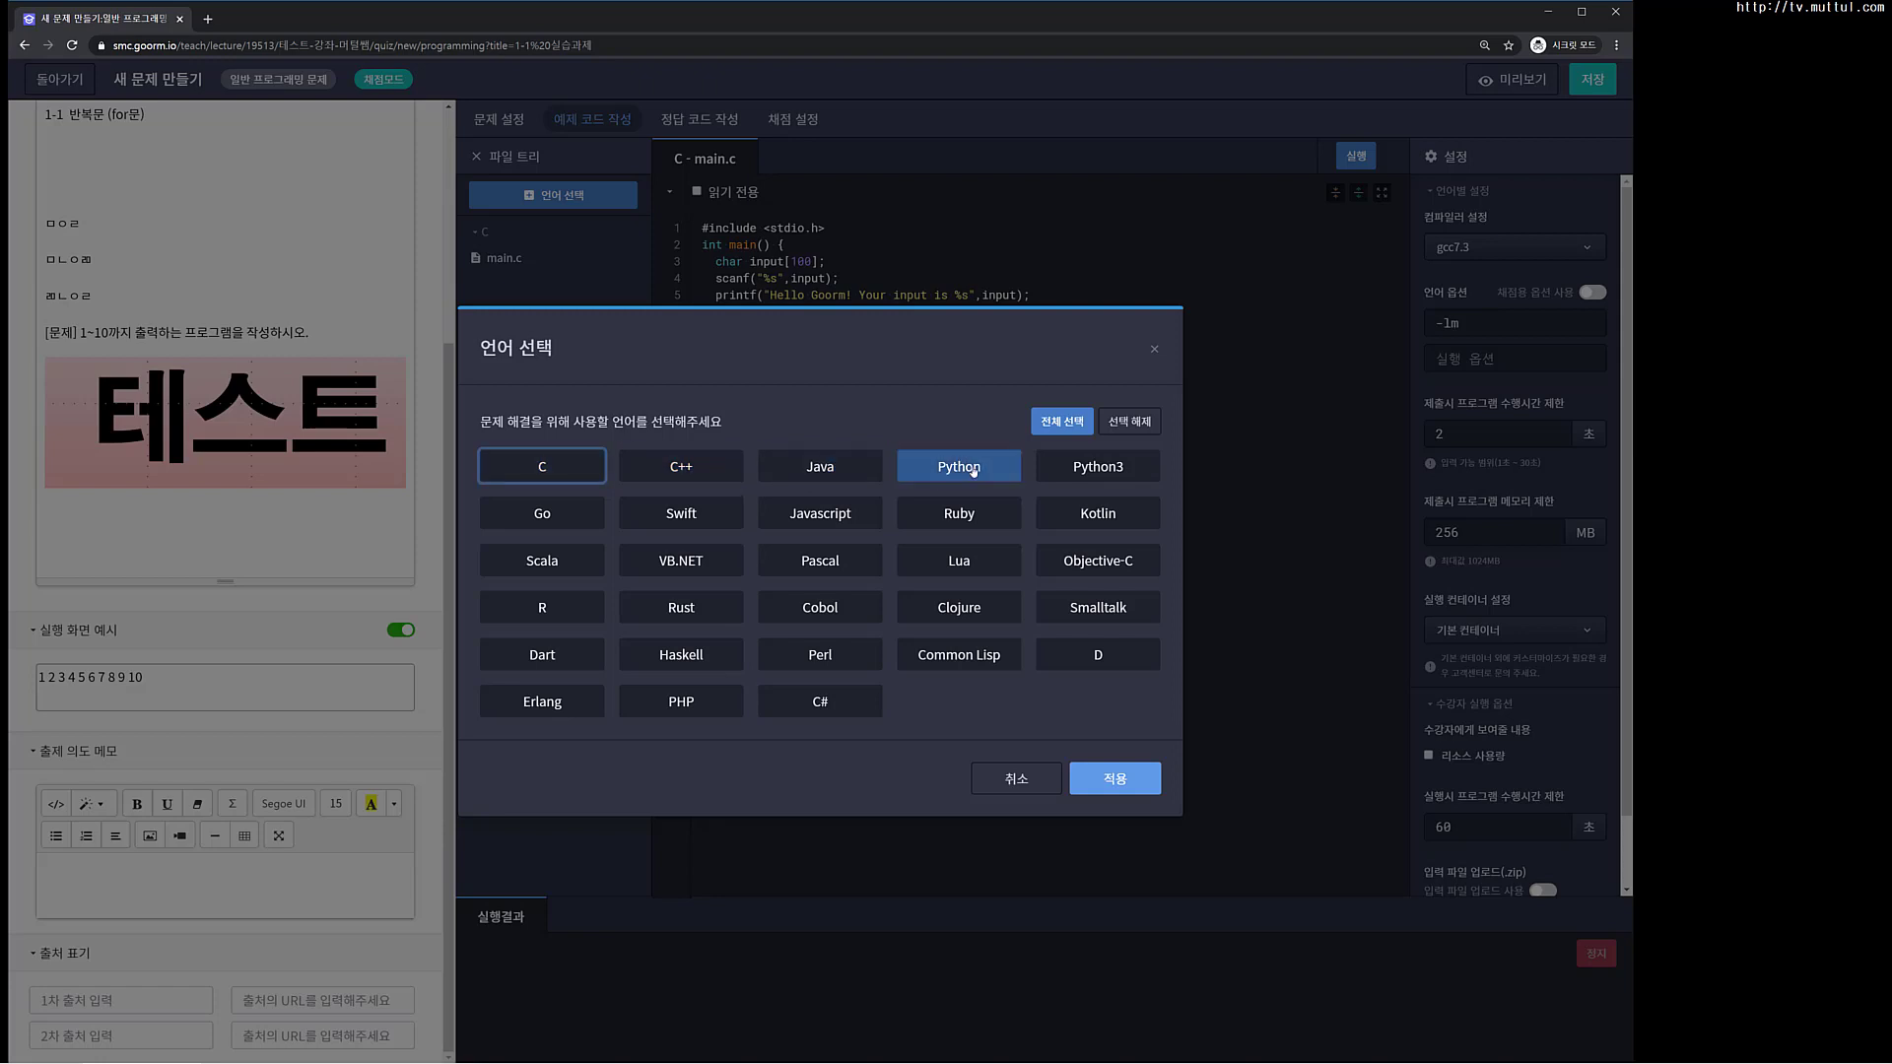
left_click(1104, 467)
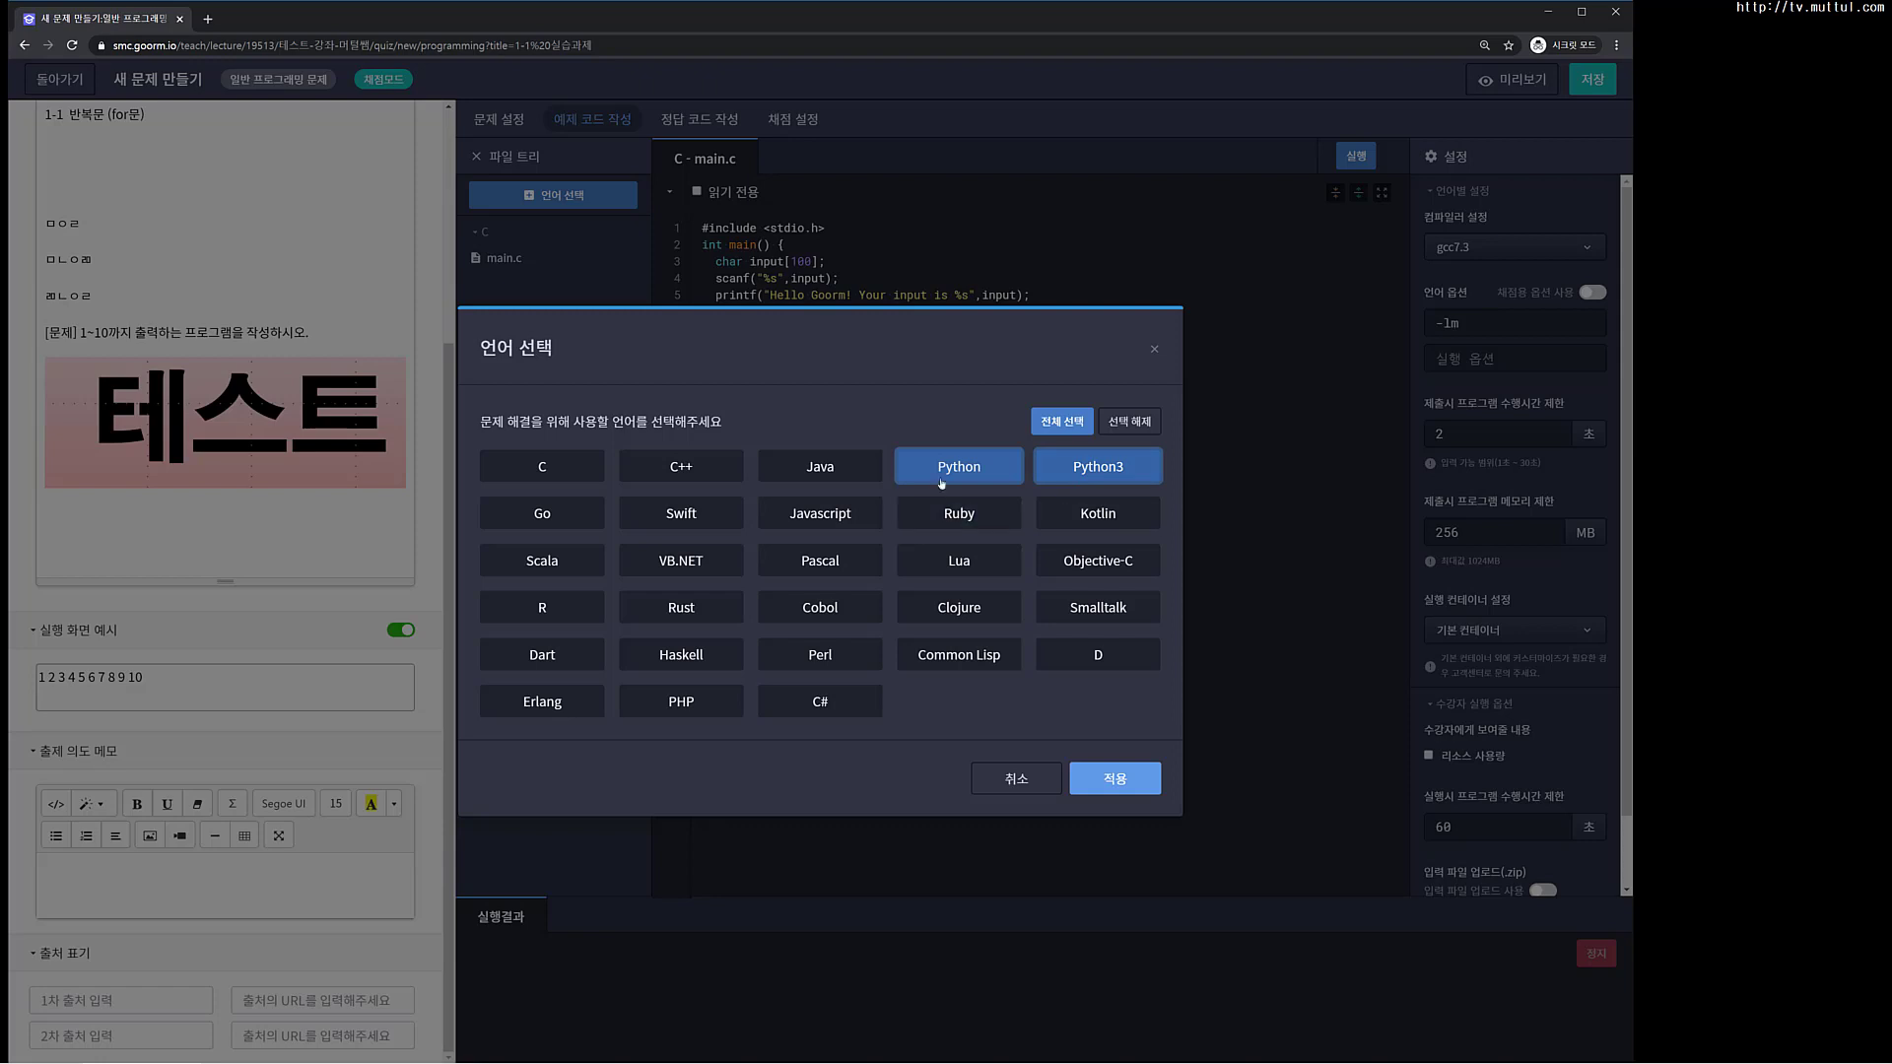
left_click(990, 472)
left_click(1052, 481)
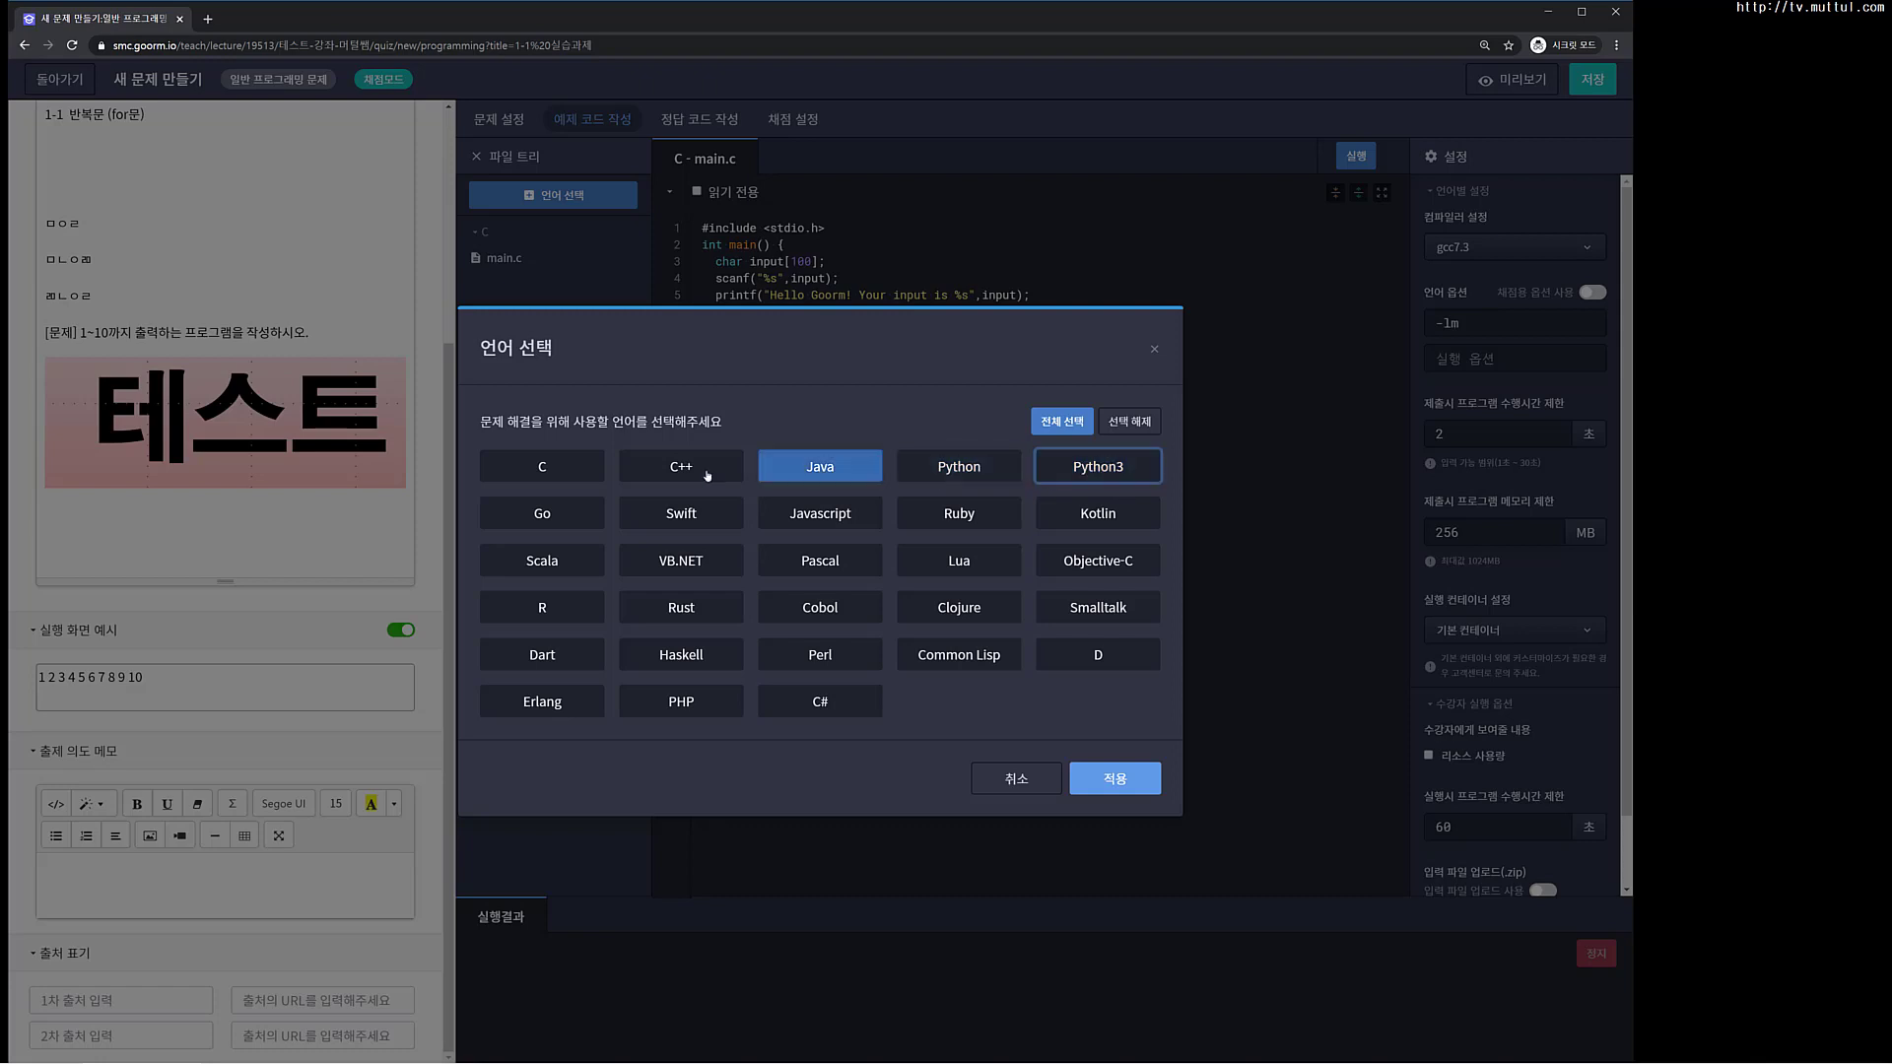
Step: Choose C++ as the only language for solving the problem and apply the selection
left_click(537, 471)
left_click(650, 473)
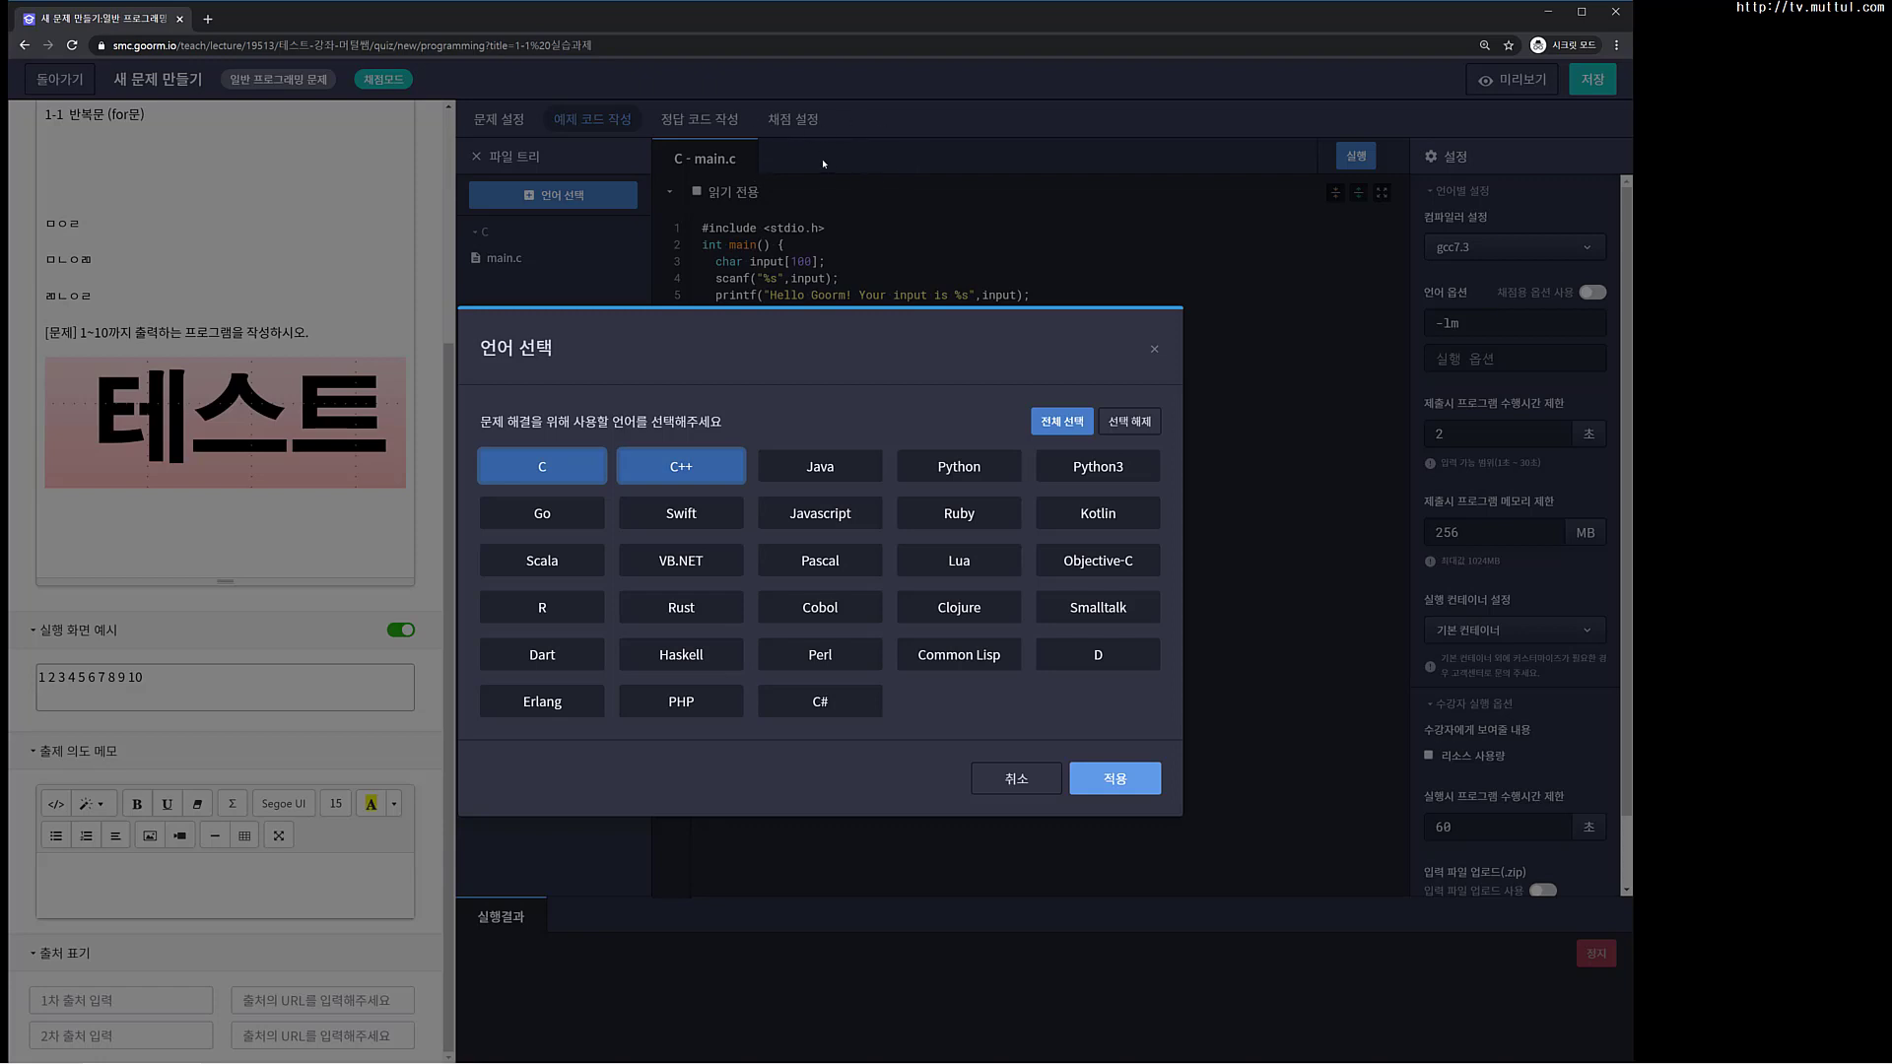
left_click(543, 467)
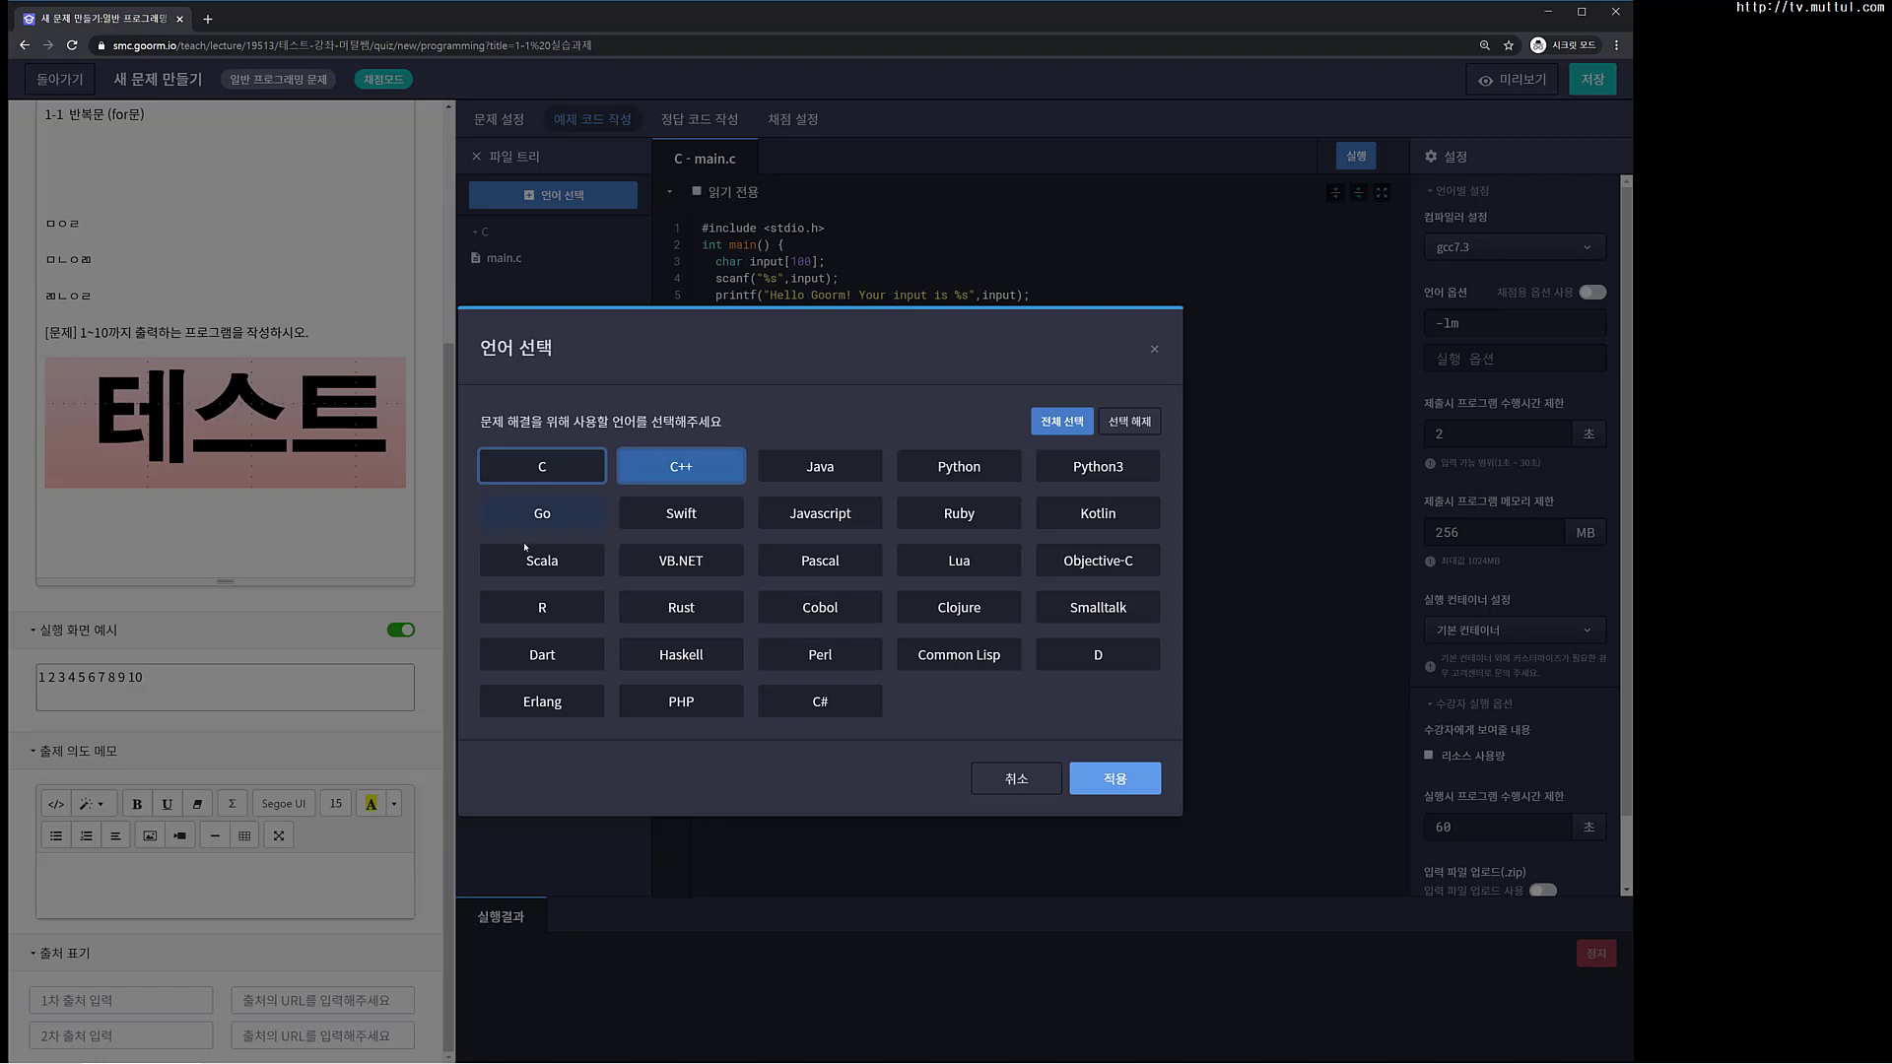
left_click(693, 479)
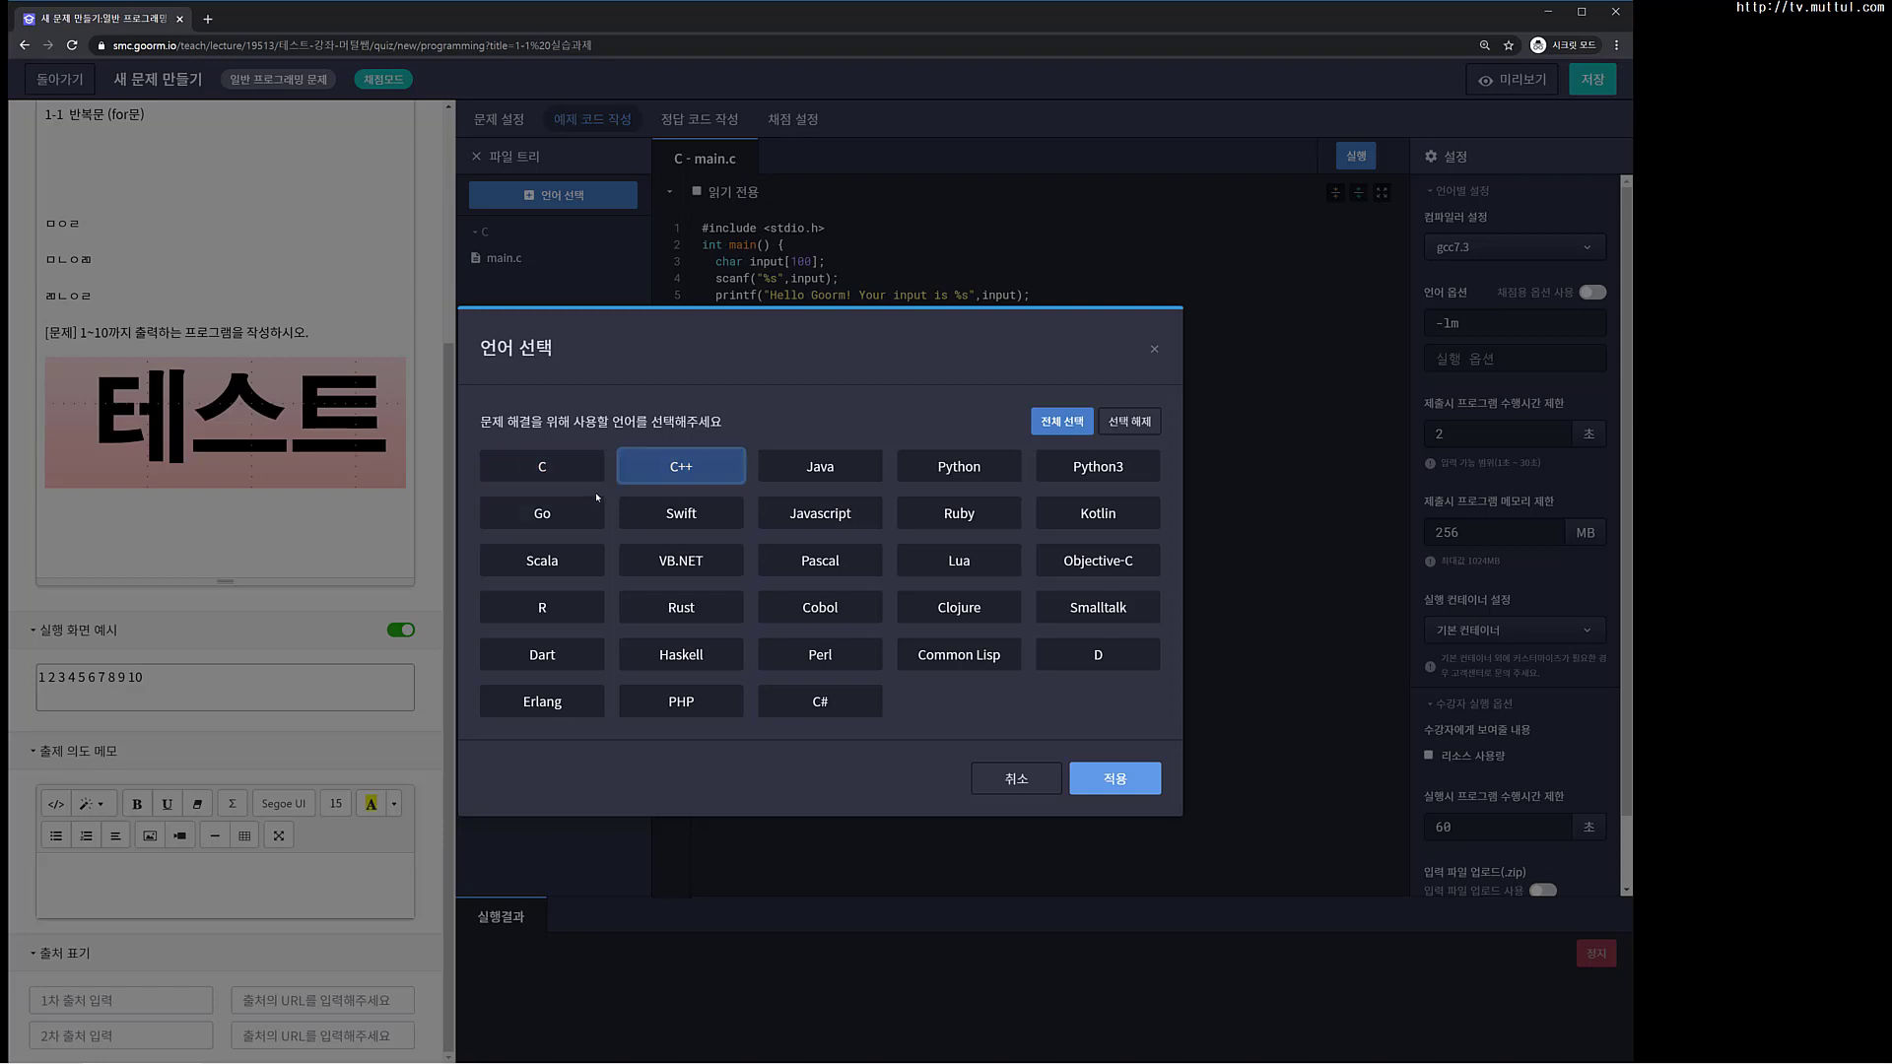
left_click(699, 480)
left_click(1113, 780)
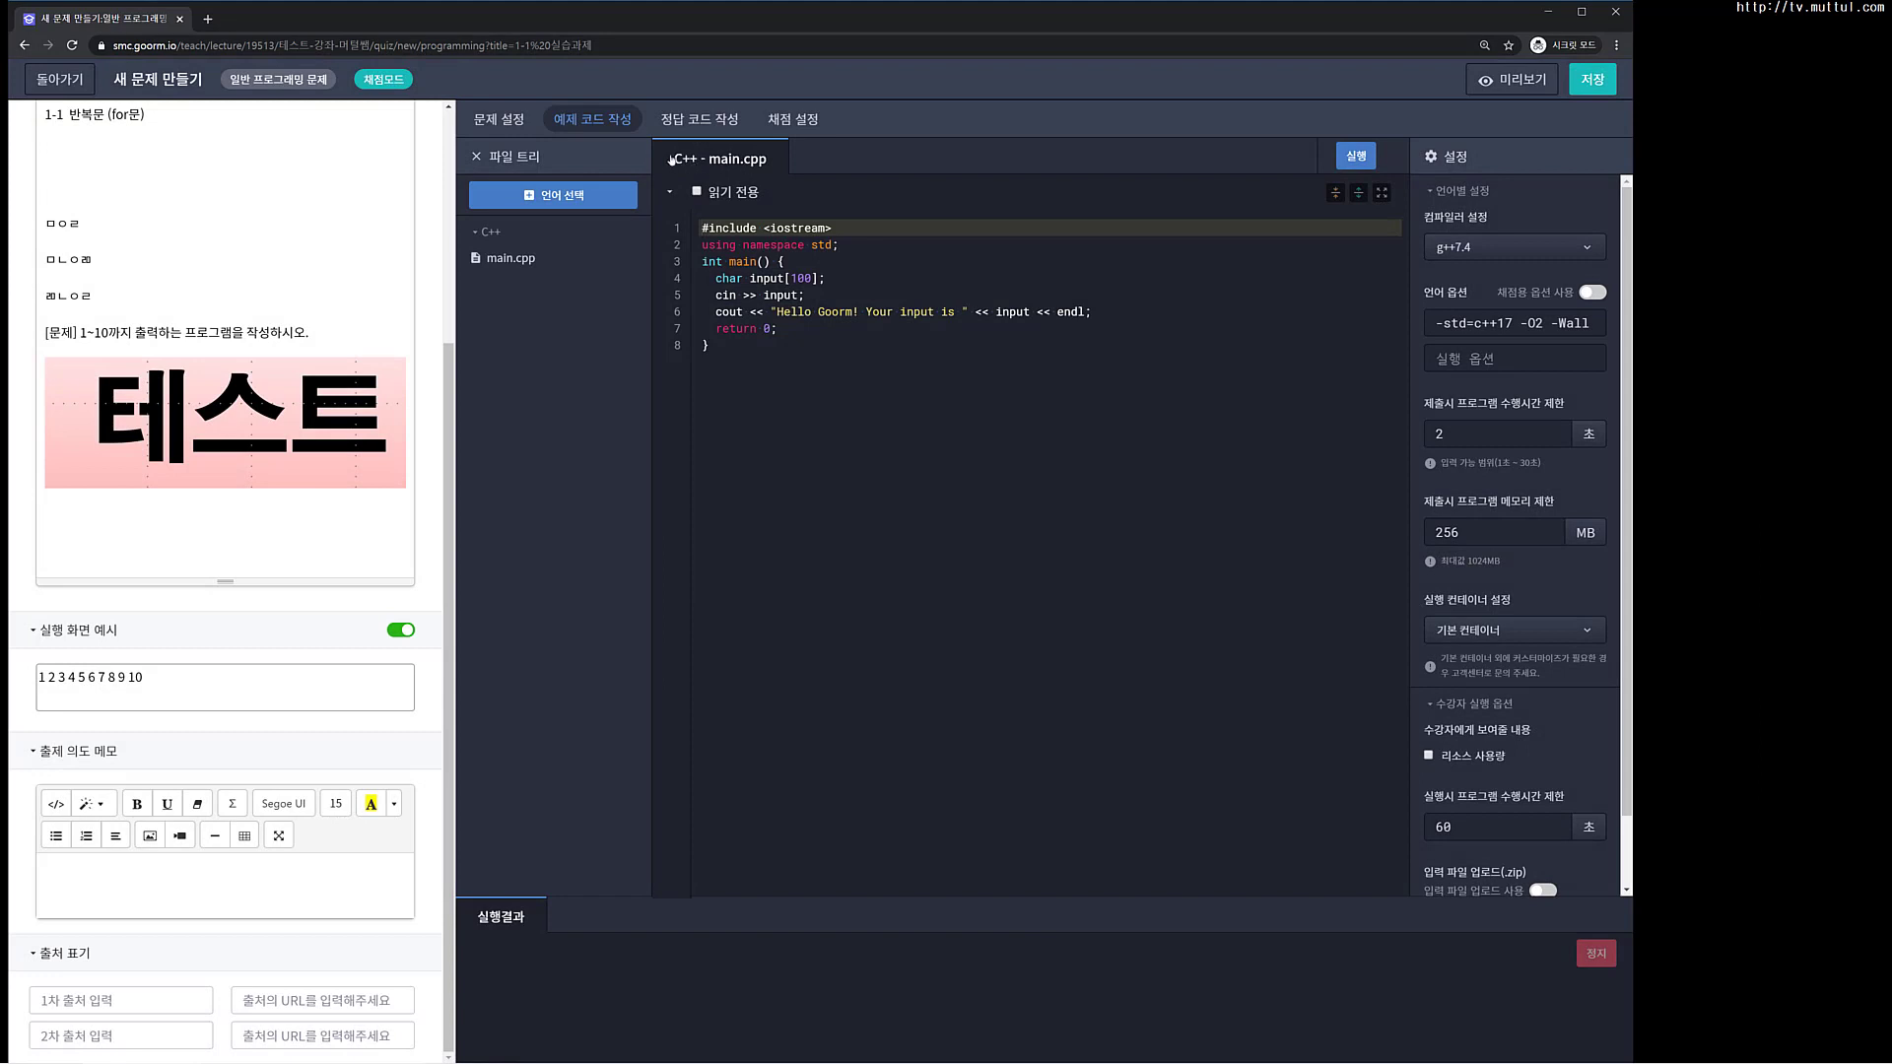
Step: Add C as a second language and compare the example code in main.cpp and main.c
left_click(595, 205)
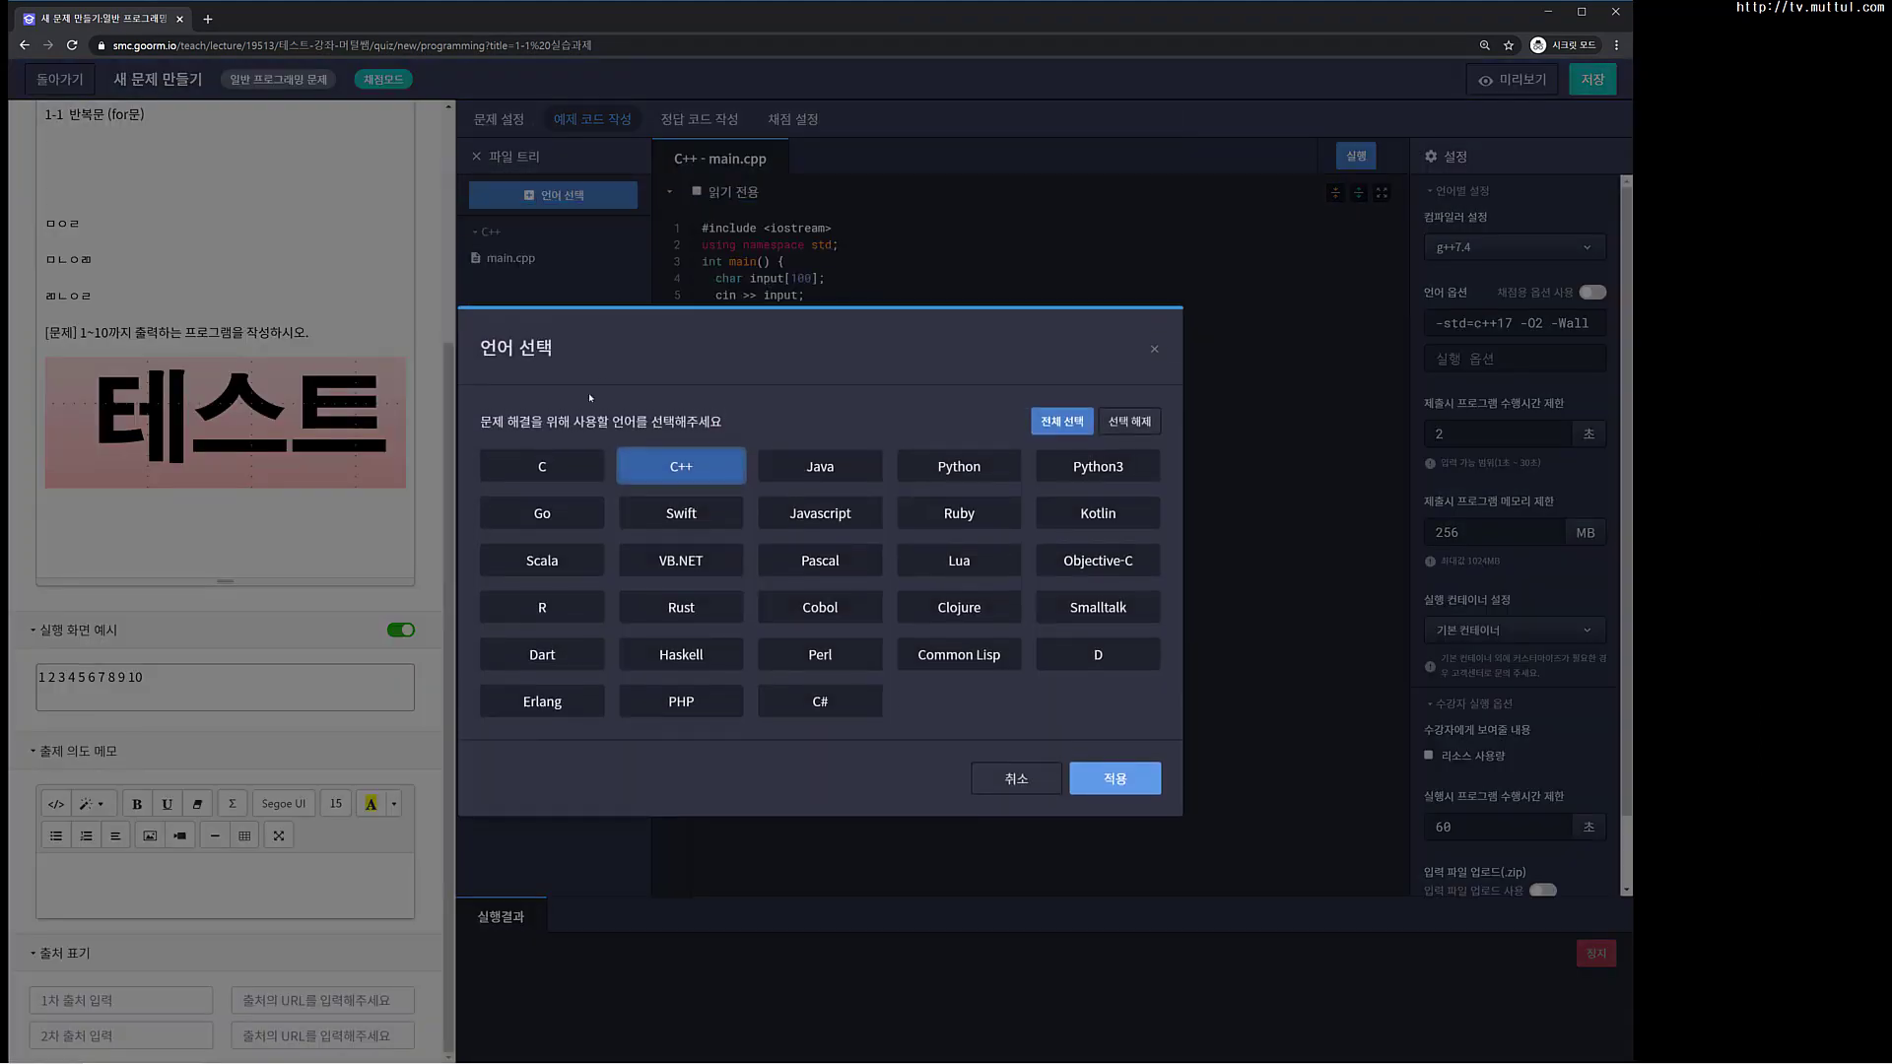
left_click(550, 469)
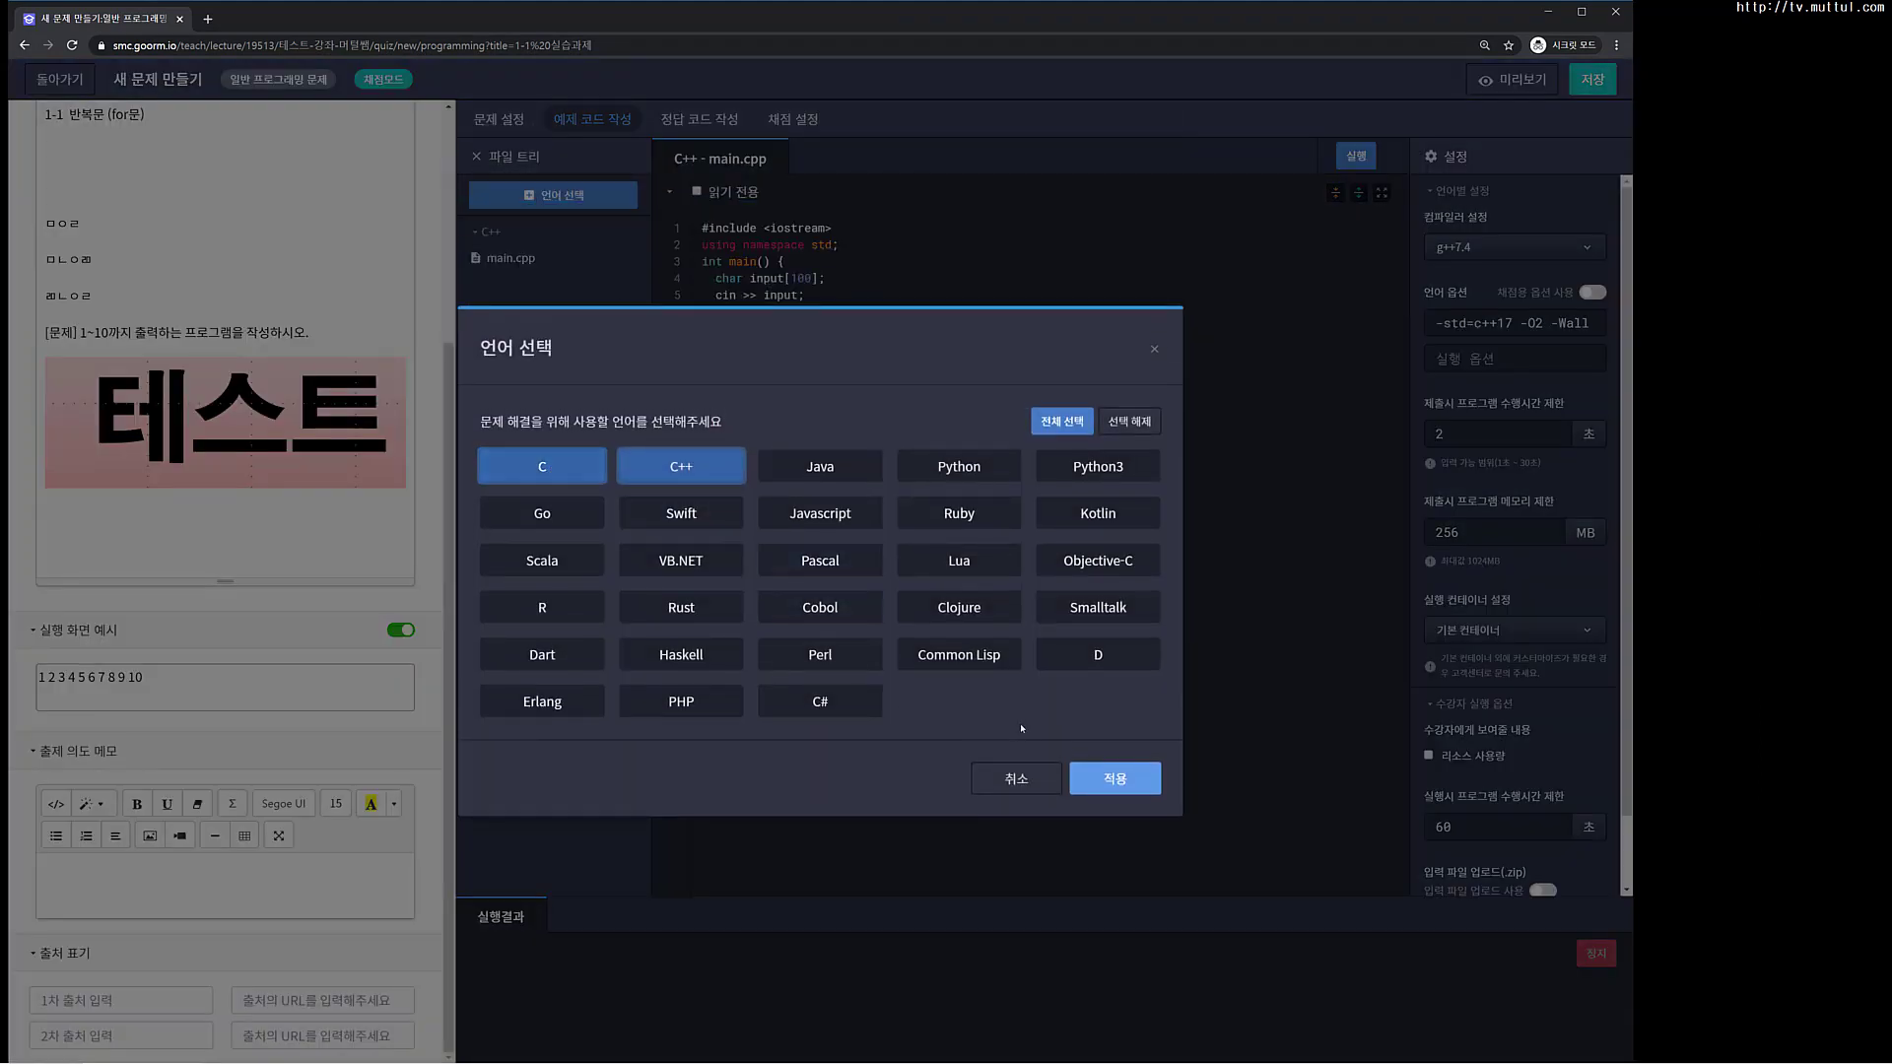
left_click(1114, 779)
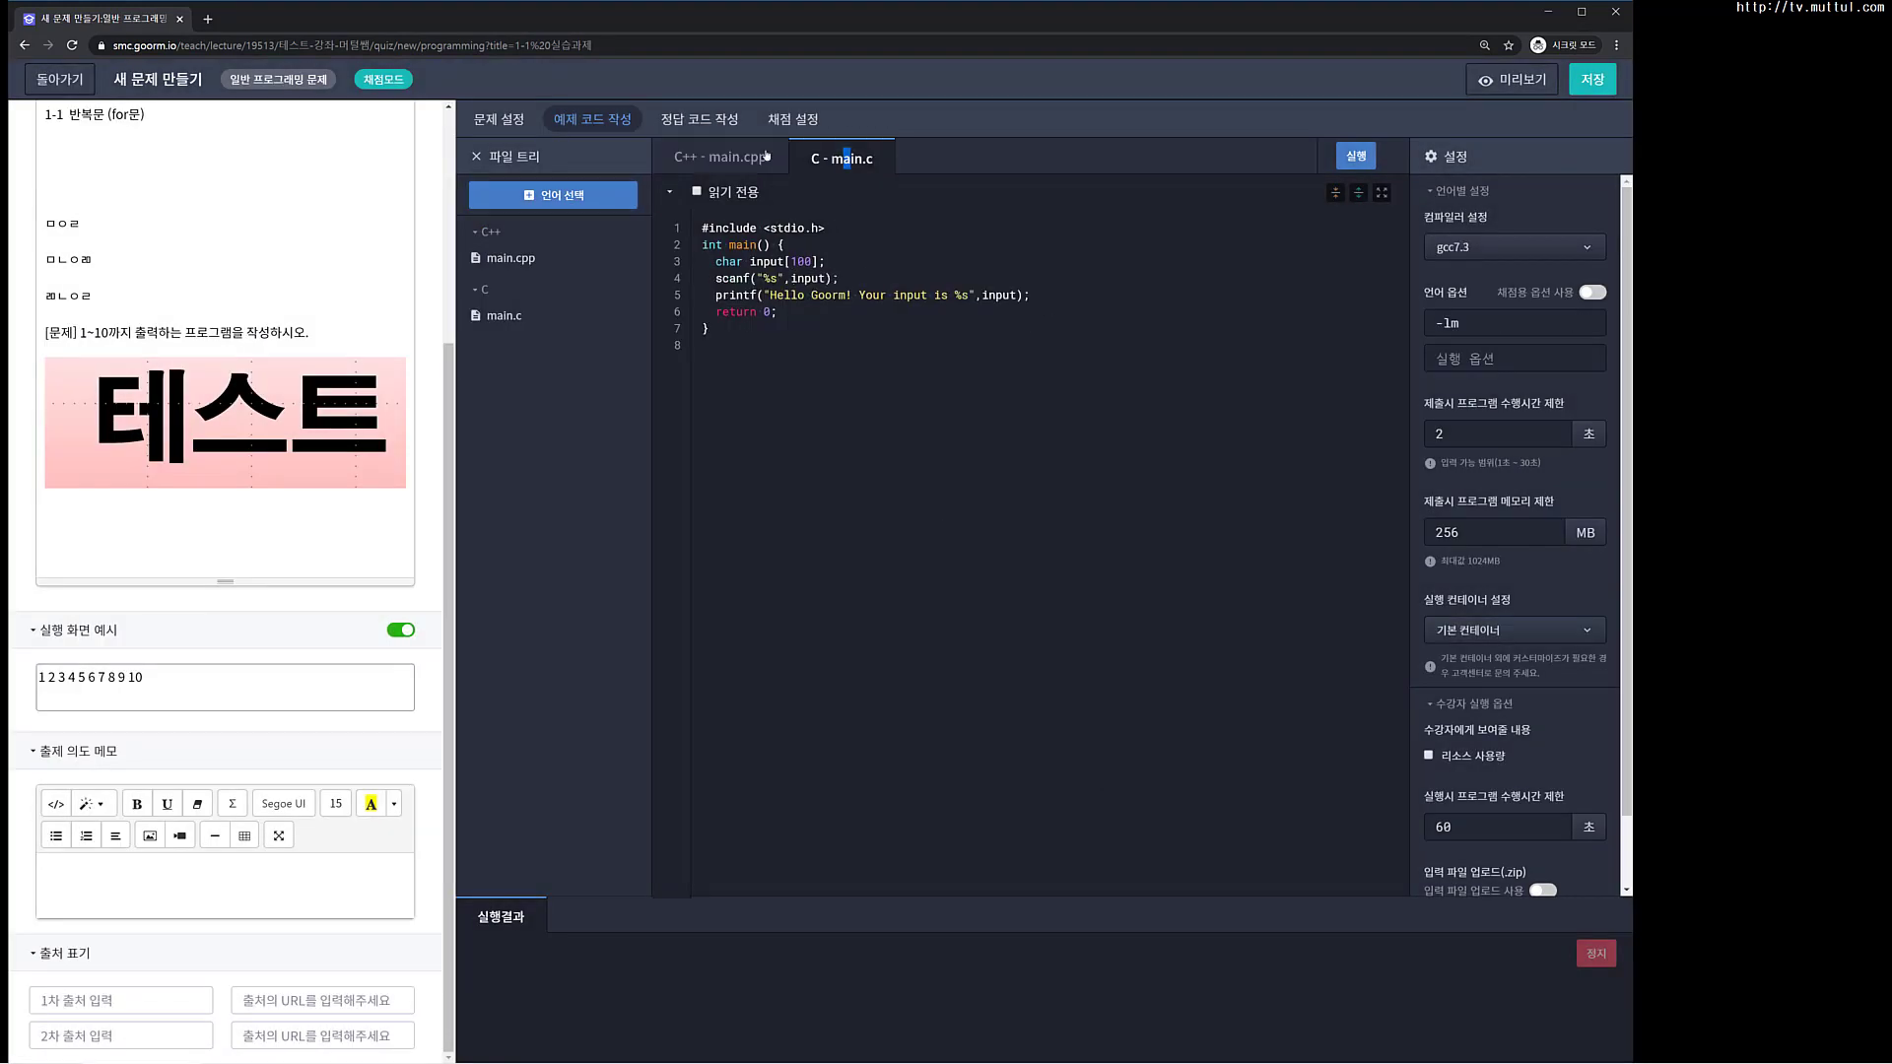
left_click(766, 154)
left_click(832, 158)
left_click(776, 161)
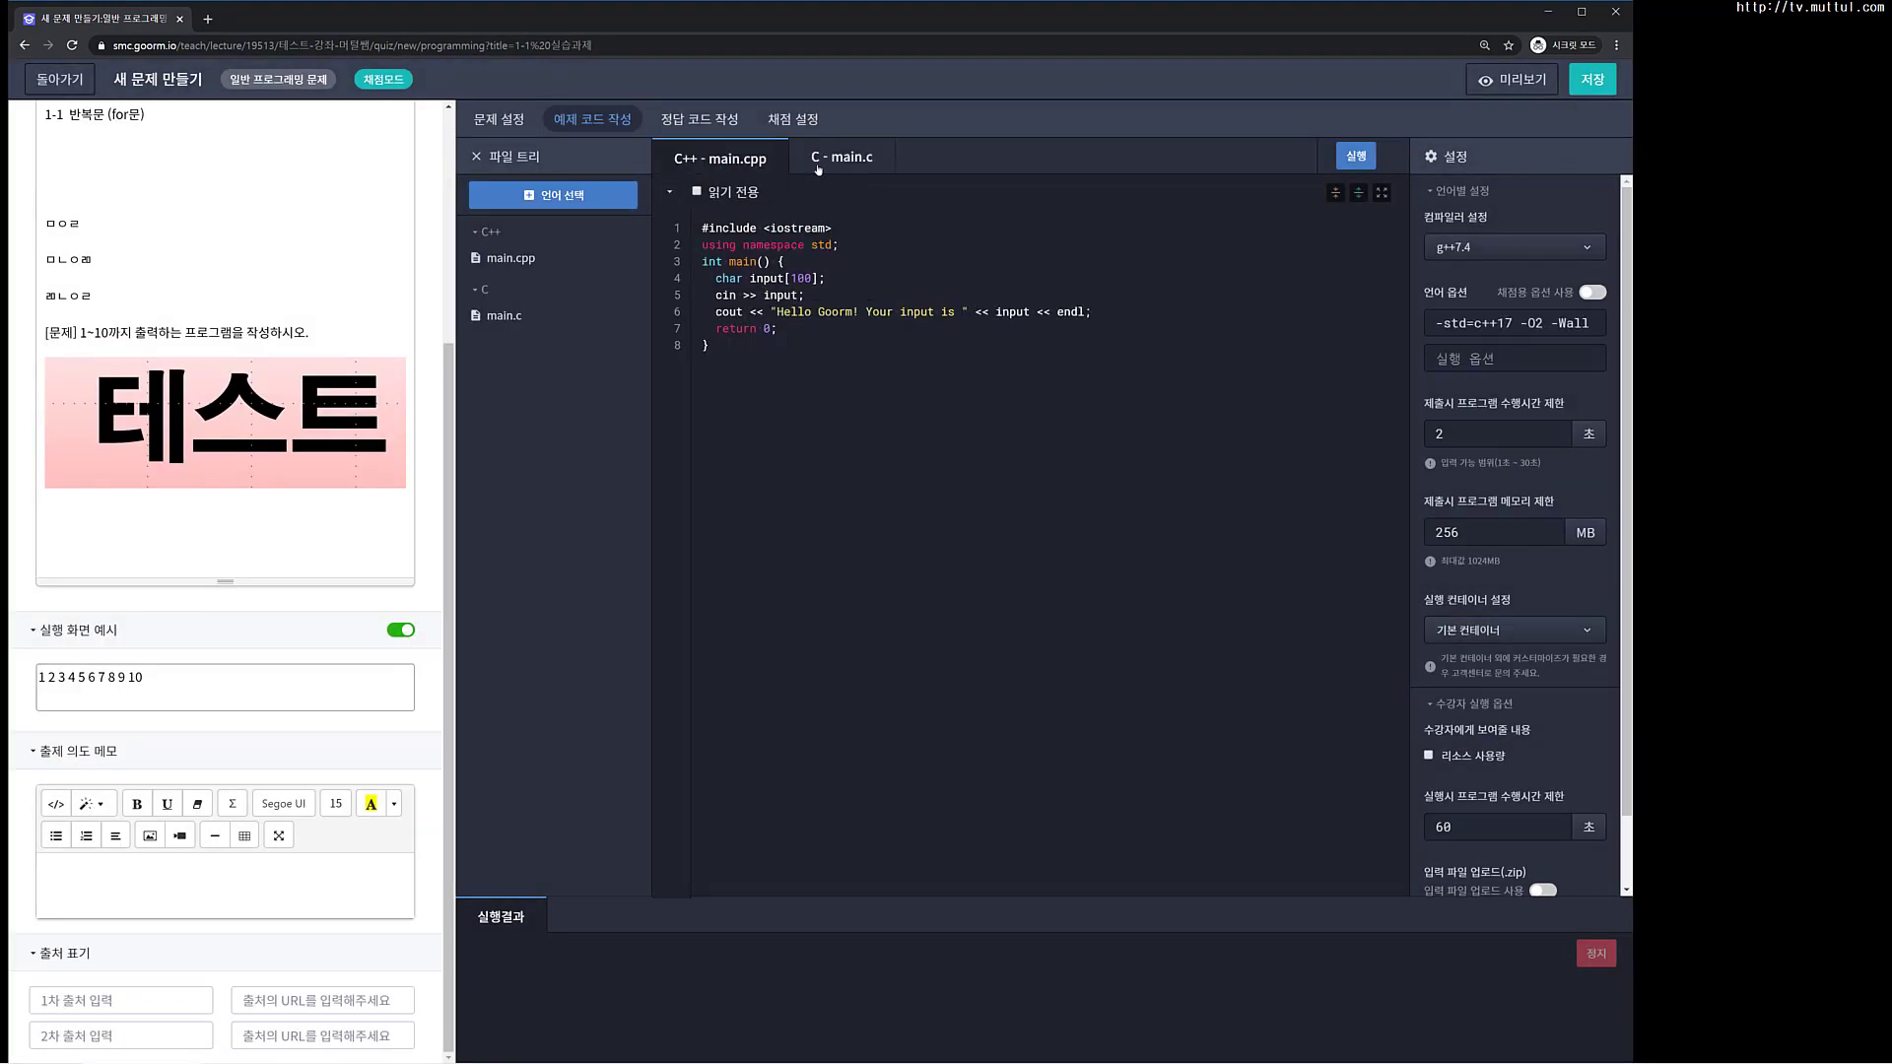
left_click(817, 165)
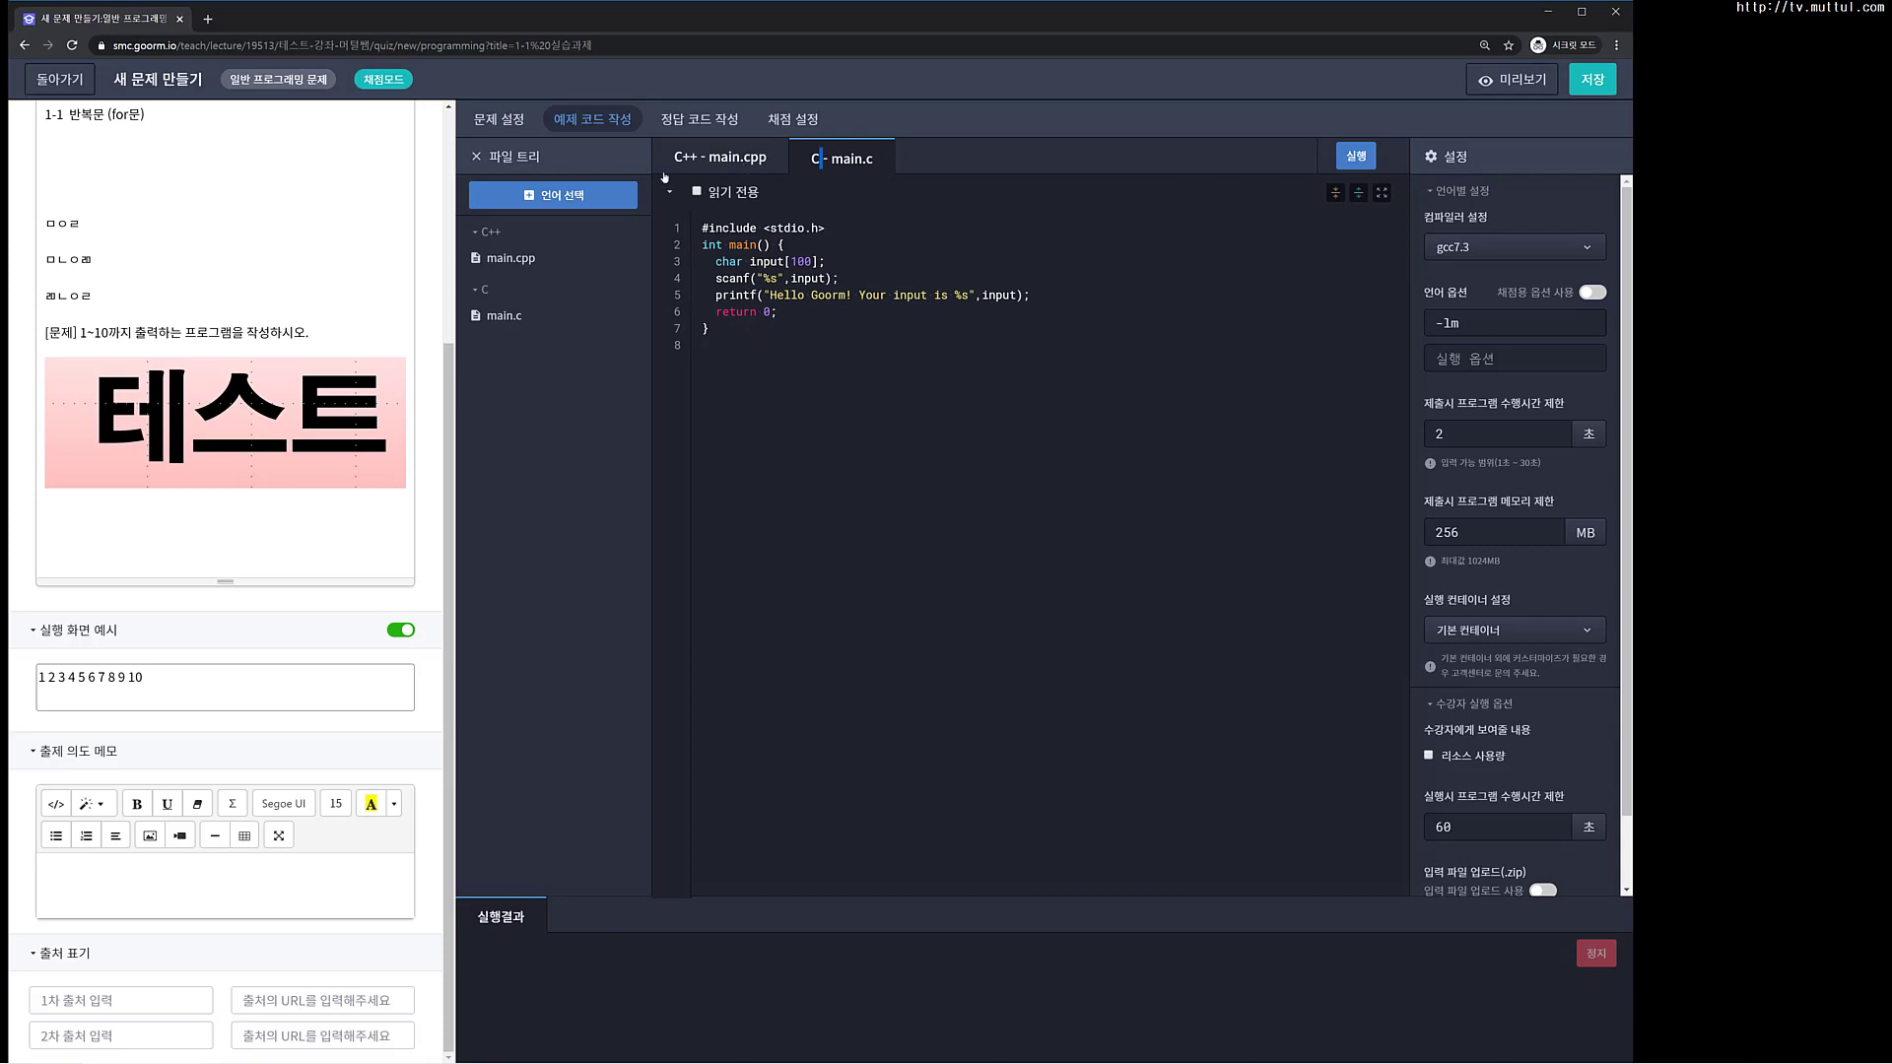
Step: Remove C from the problem's languages, keeping only C++
left_click(553, 194)
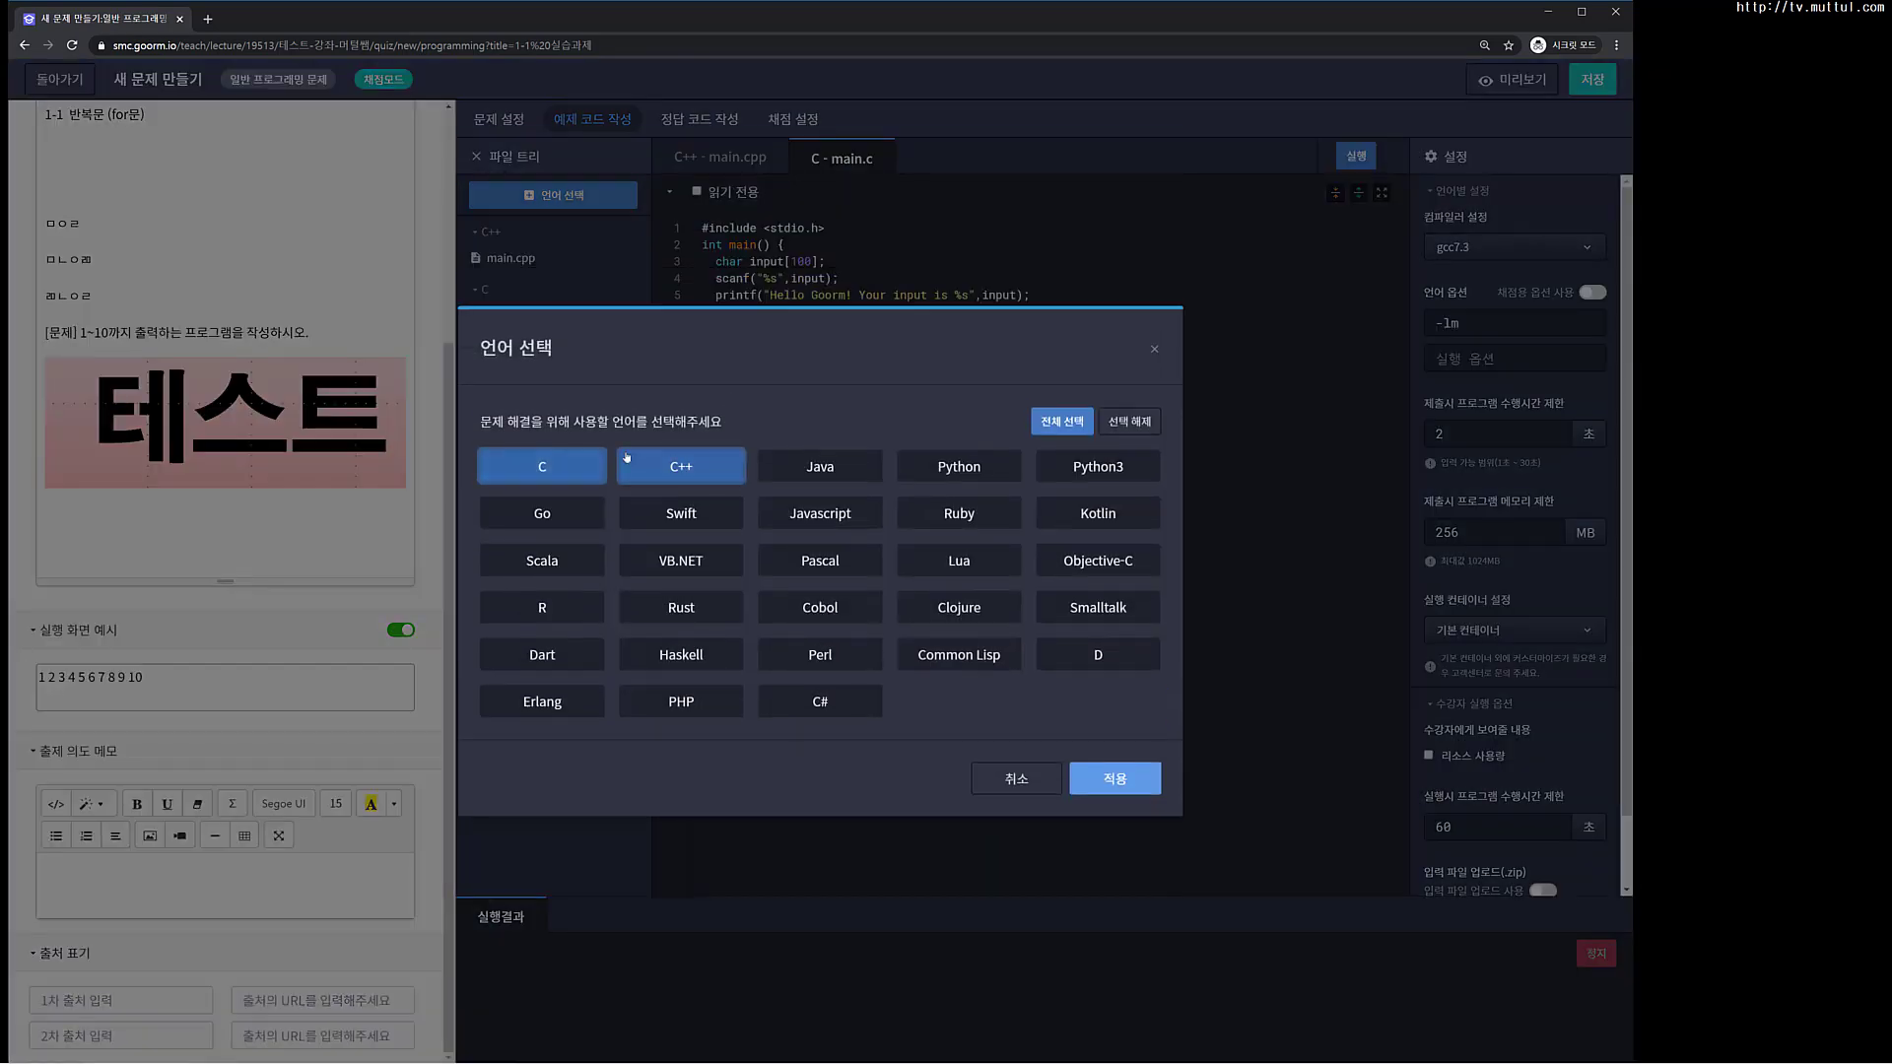
left_click(547, 466)
left_click(1111, 777)
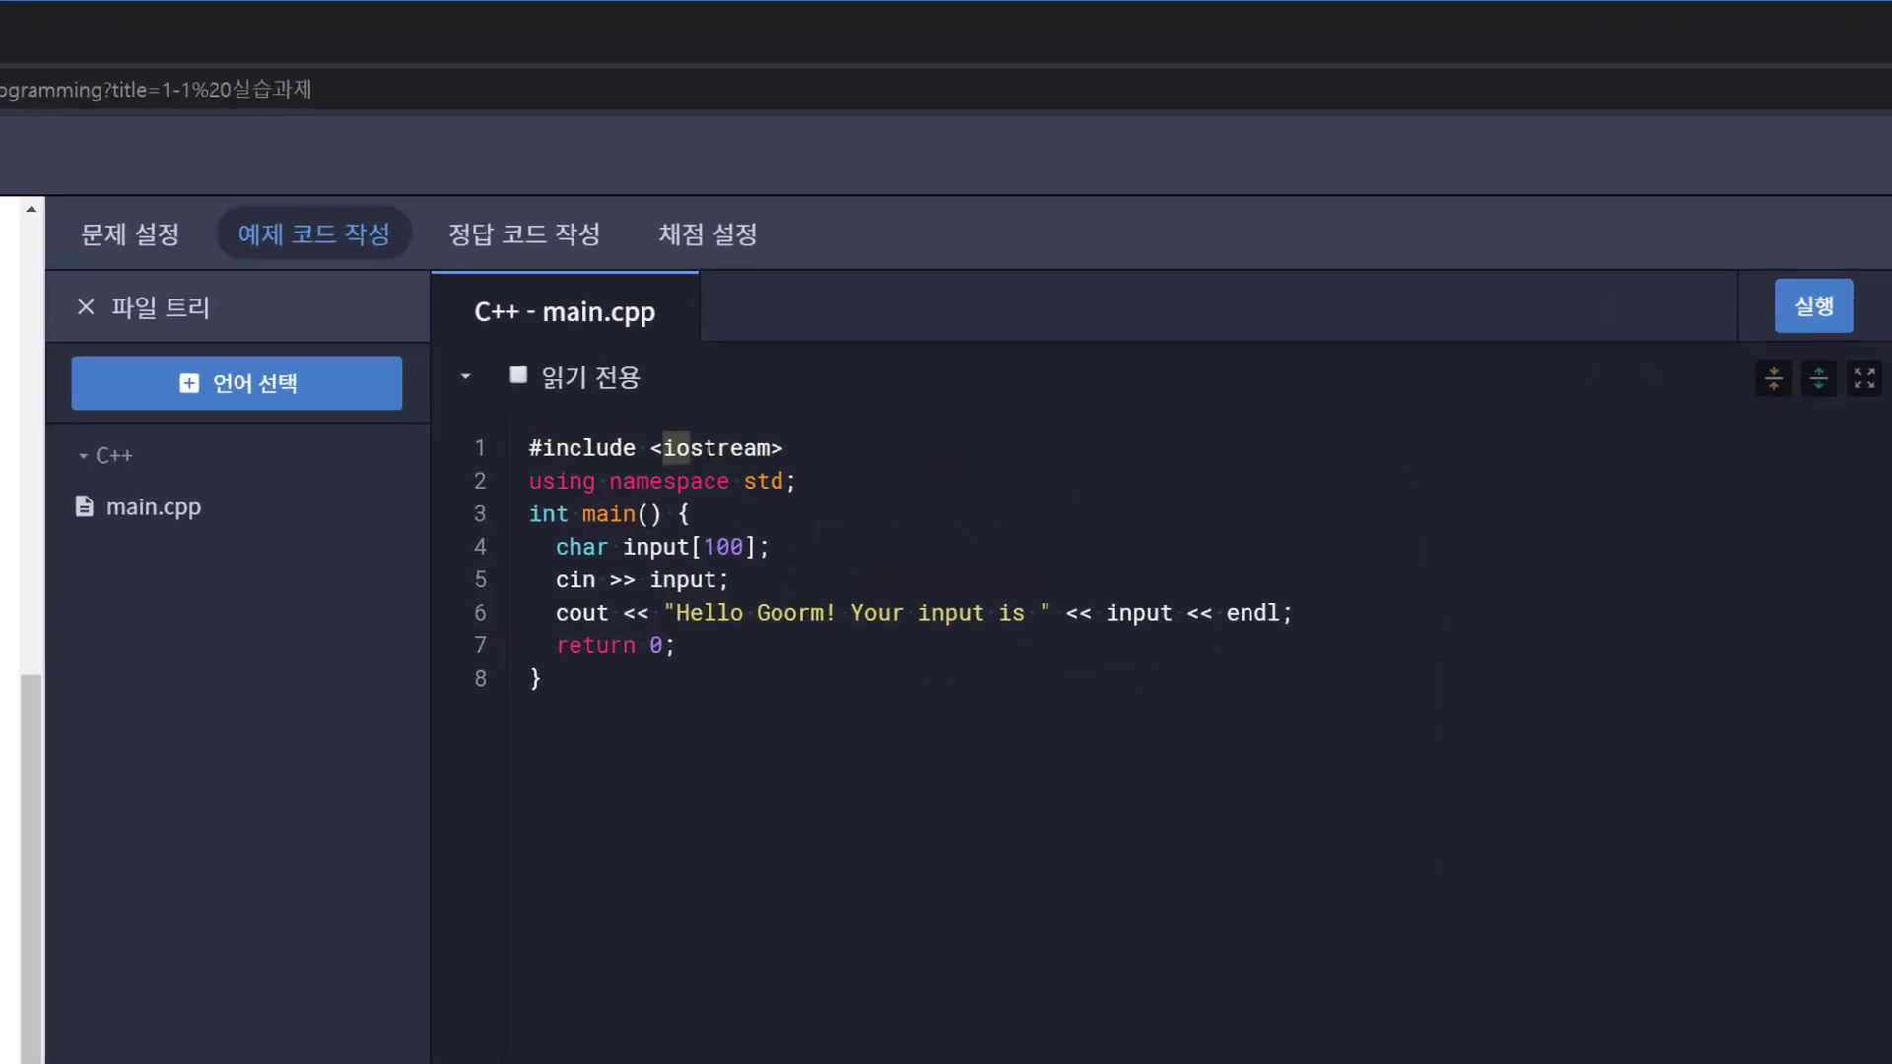
Step: Replace iostream with stdio.h in the #include line of the main.cpp example code
left_click_drag(769, 227, 820, 232)
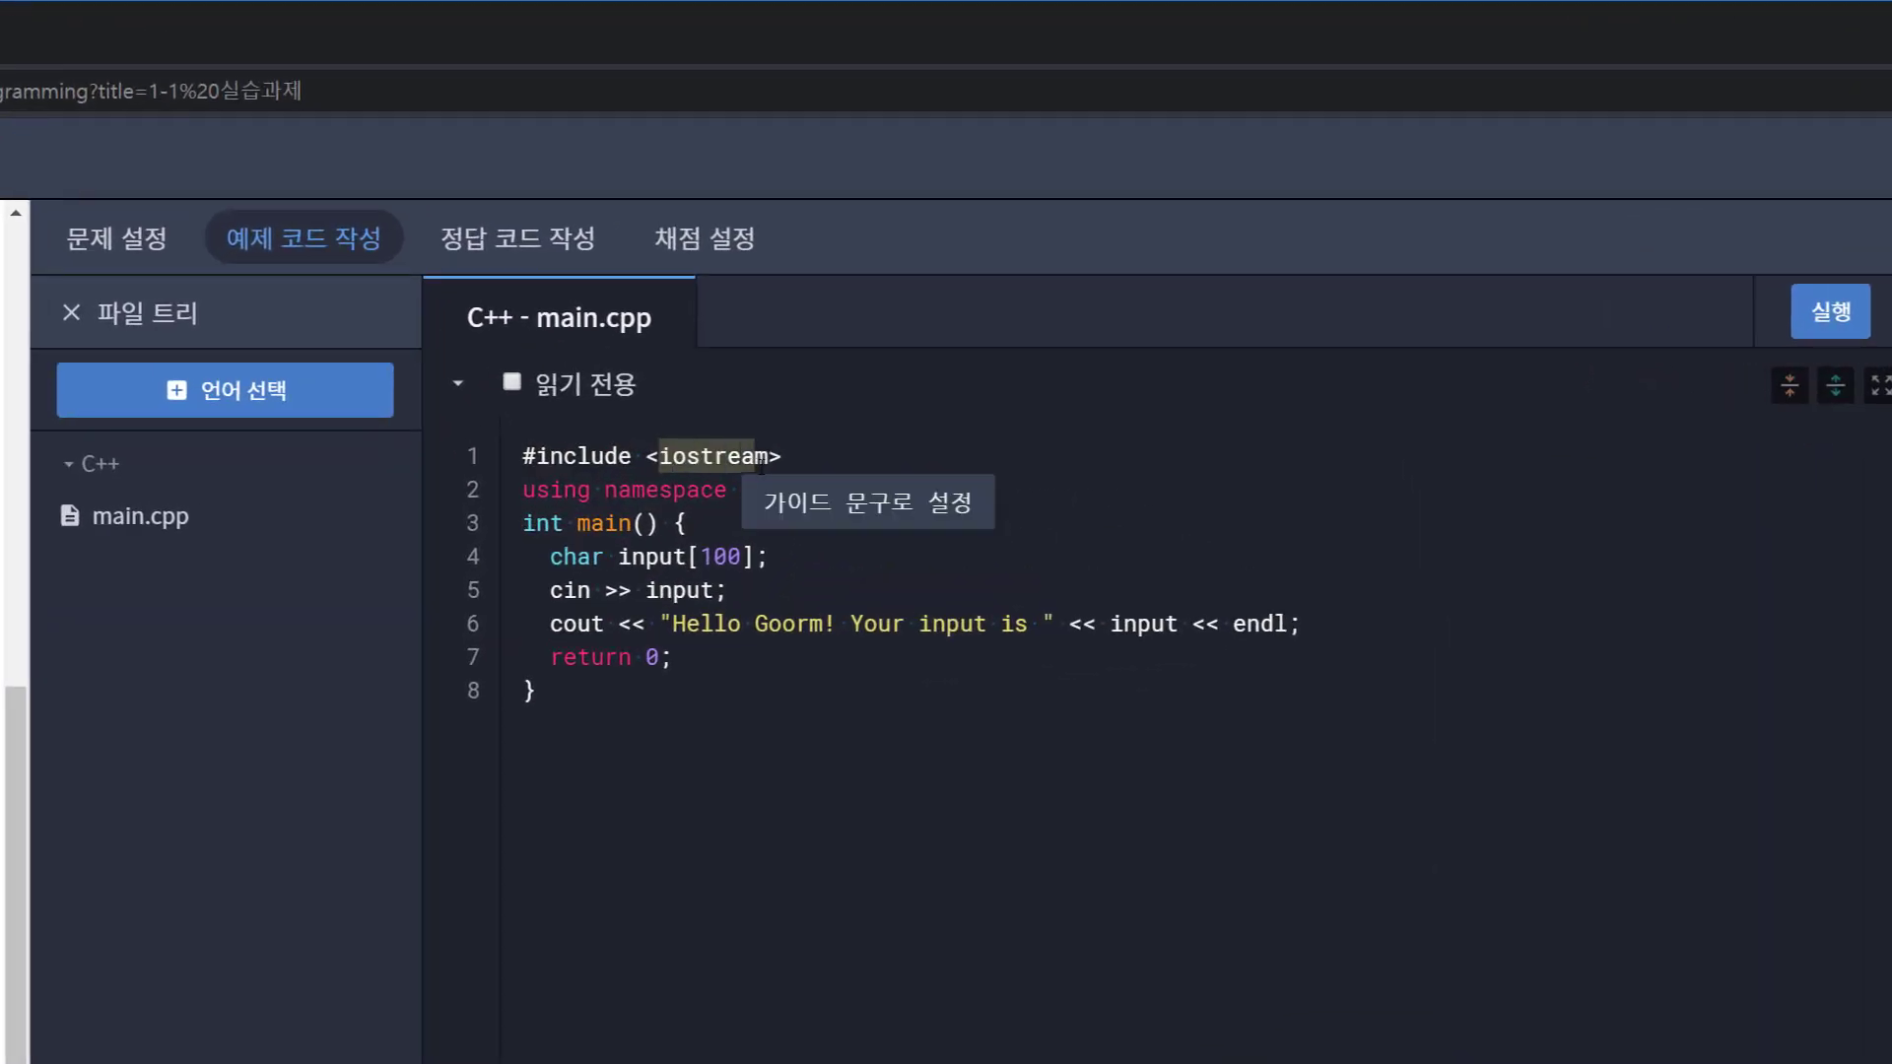
left_click_drag(761, 465, 770, 461)
key("BackSpace")
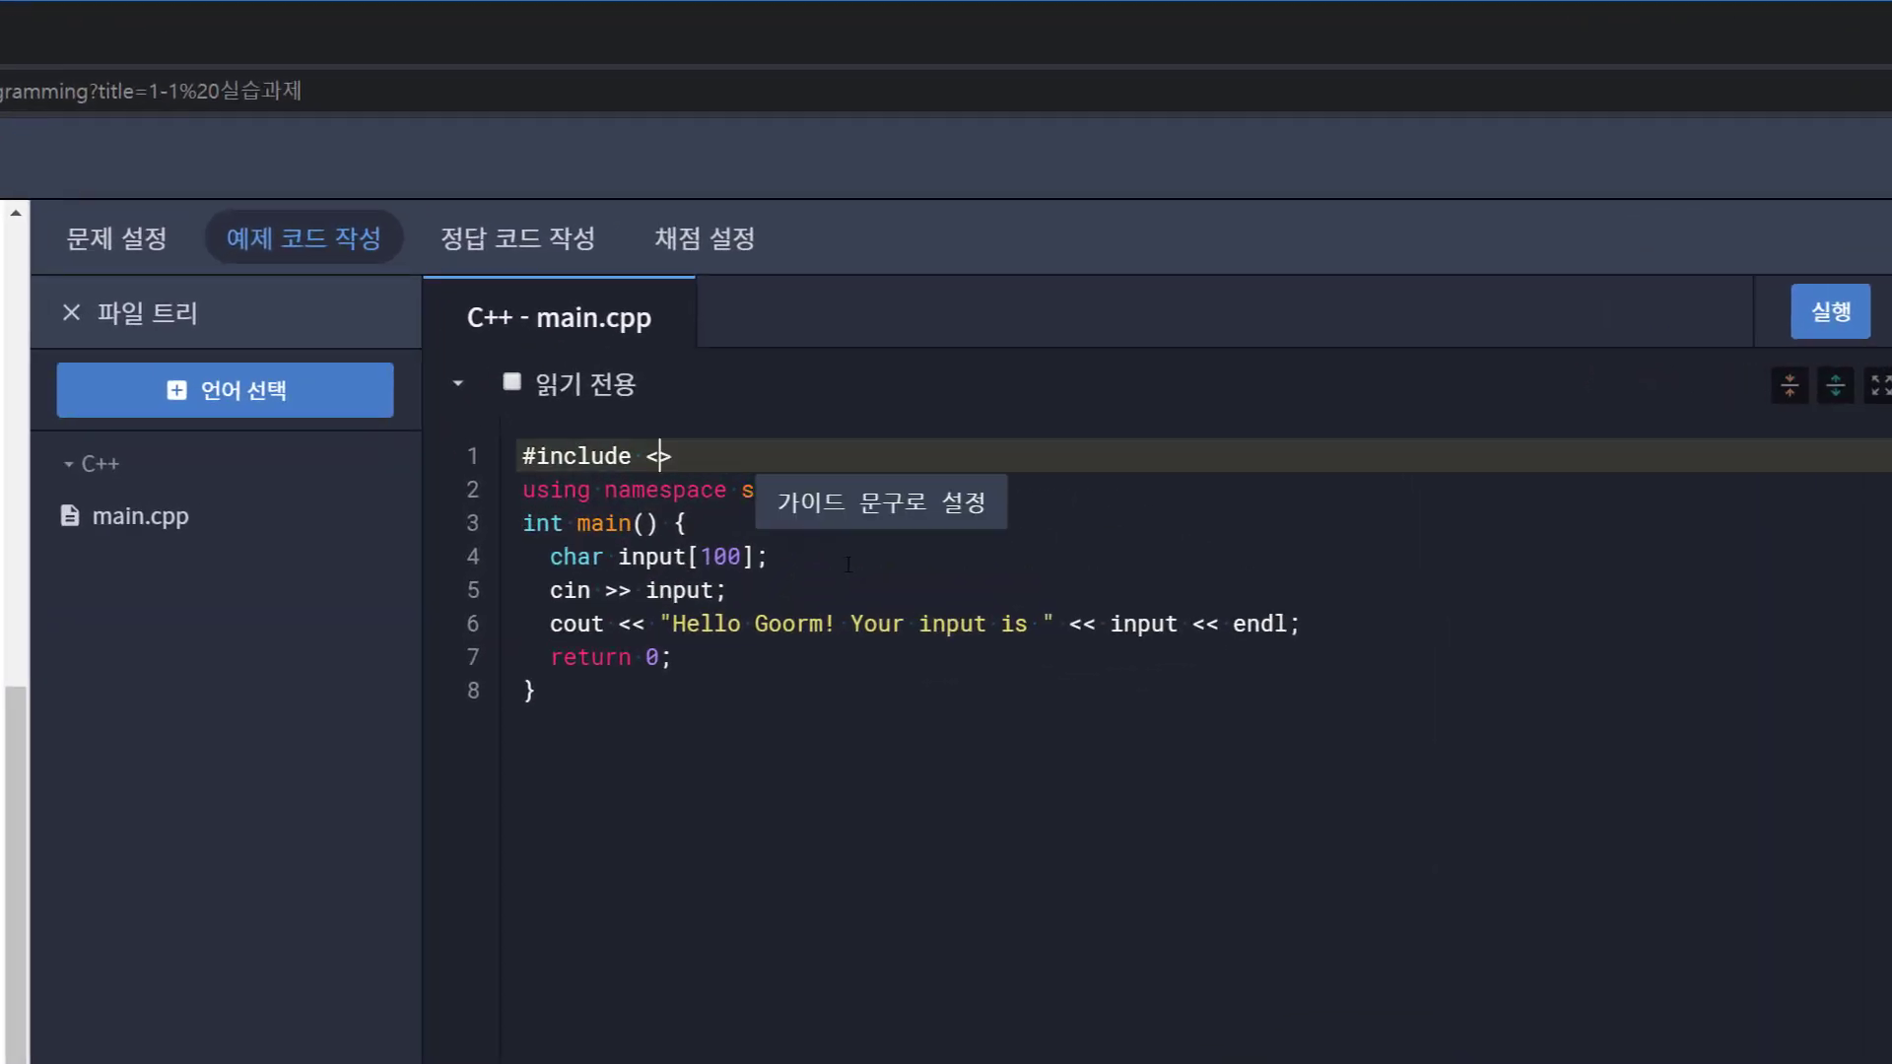
type("ㄴ")
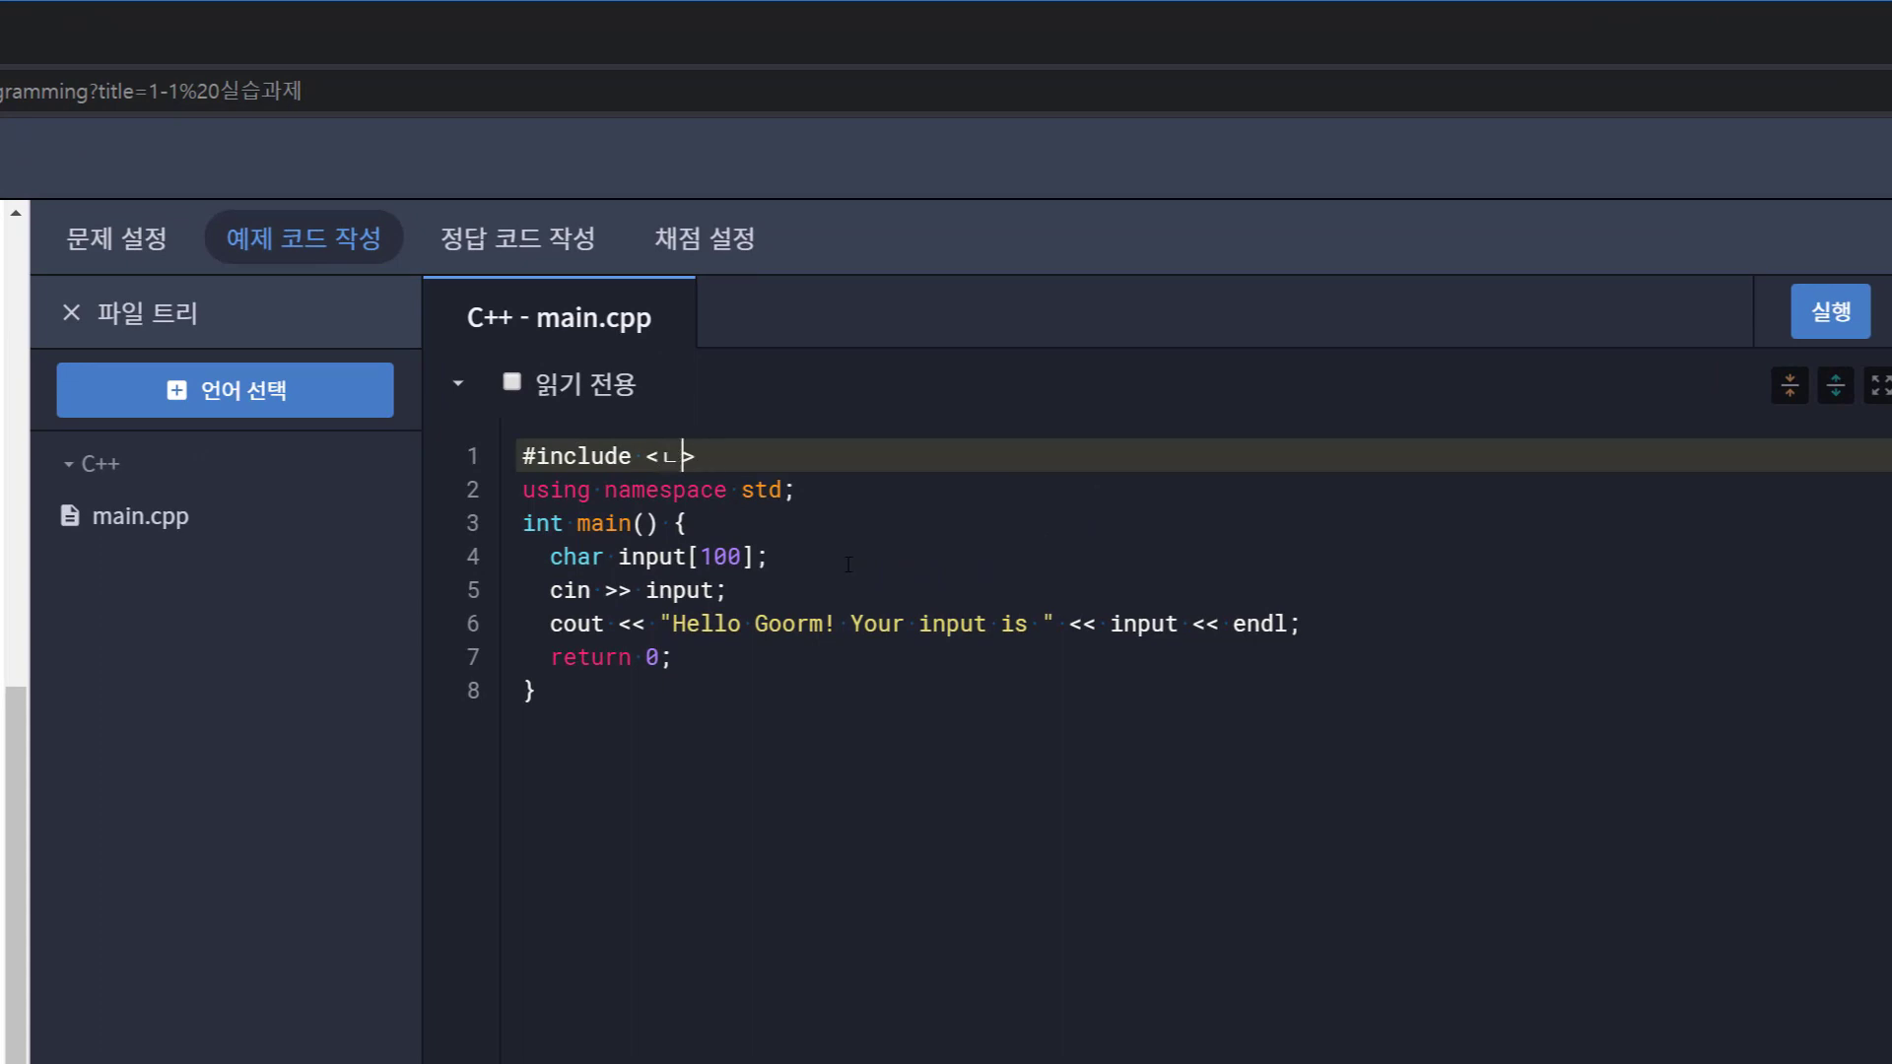
key("BackSpace")
type("stdio.h")
key("Down")
key("Right")
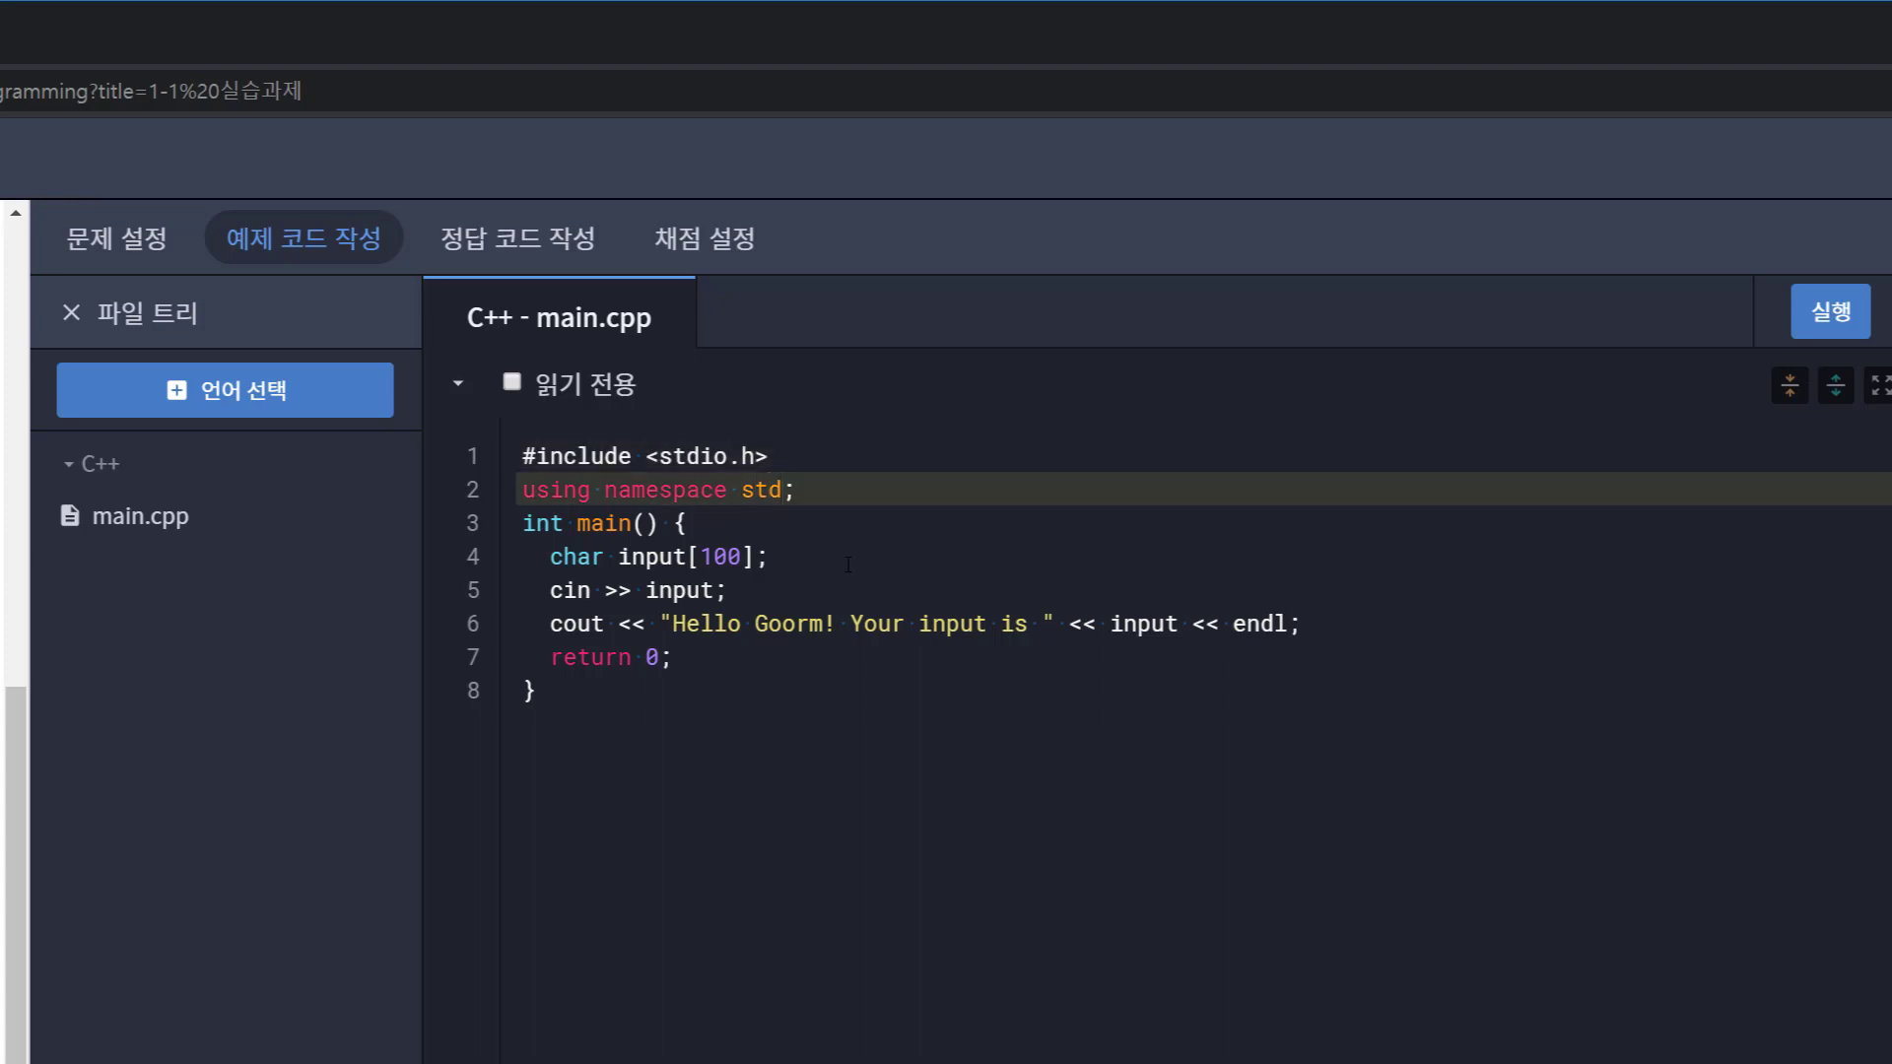
Step: Replace the "using namespace std;" line in the main.cpp example code with a blank line
key("Home")
key("shift+Down")
key("Delete")
key("Return")
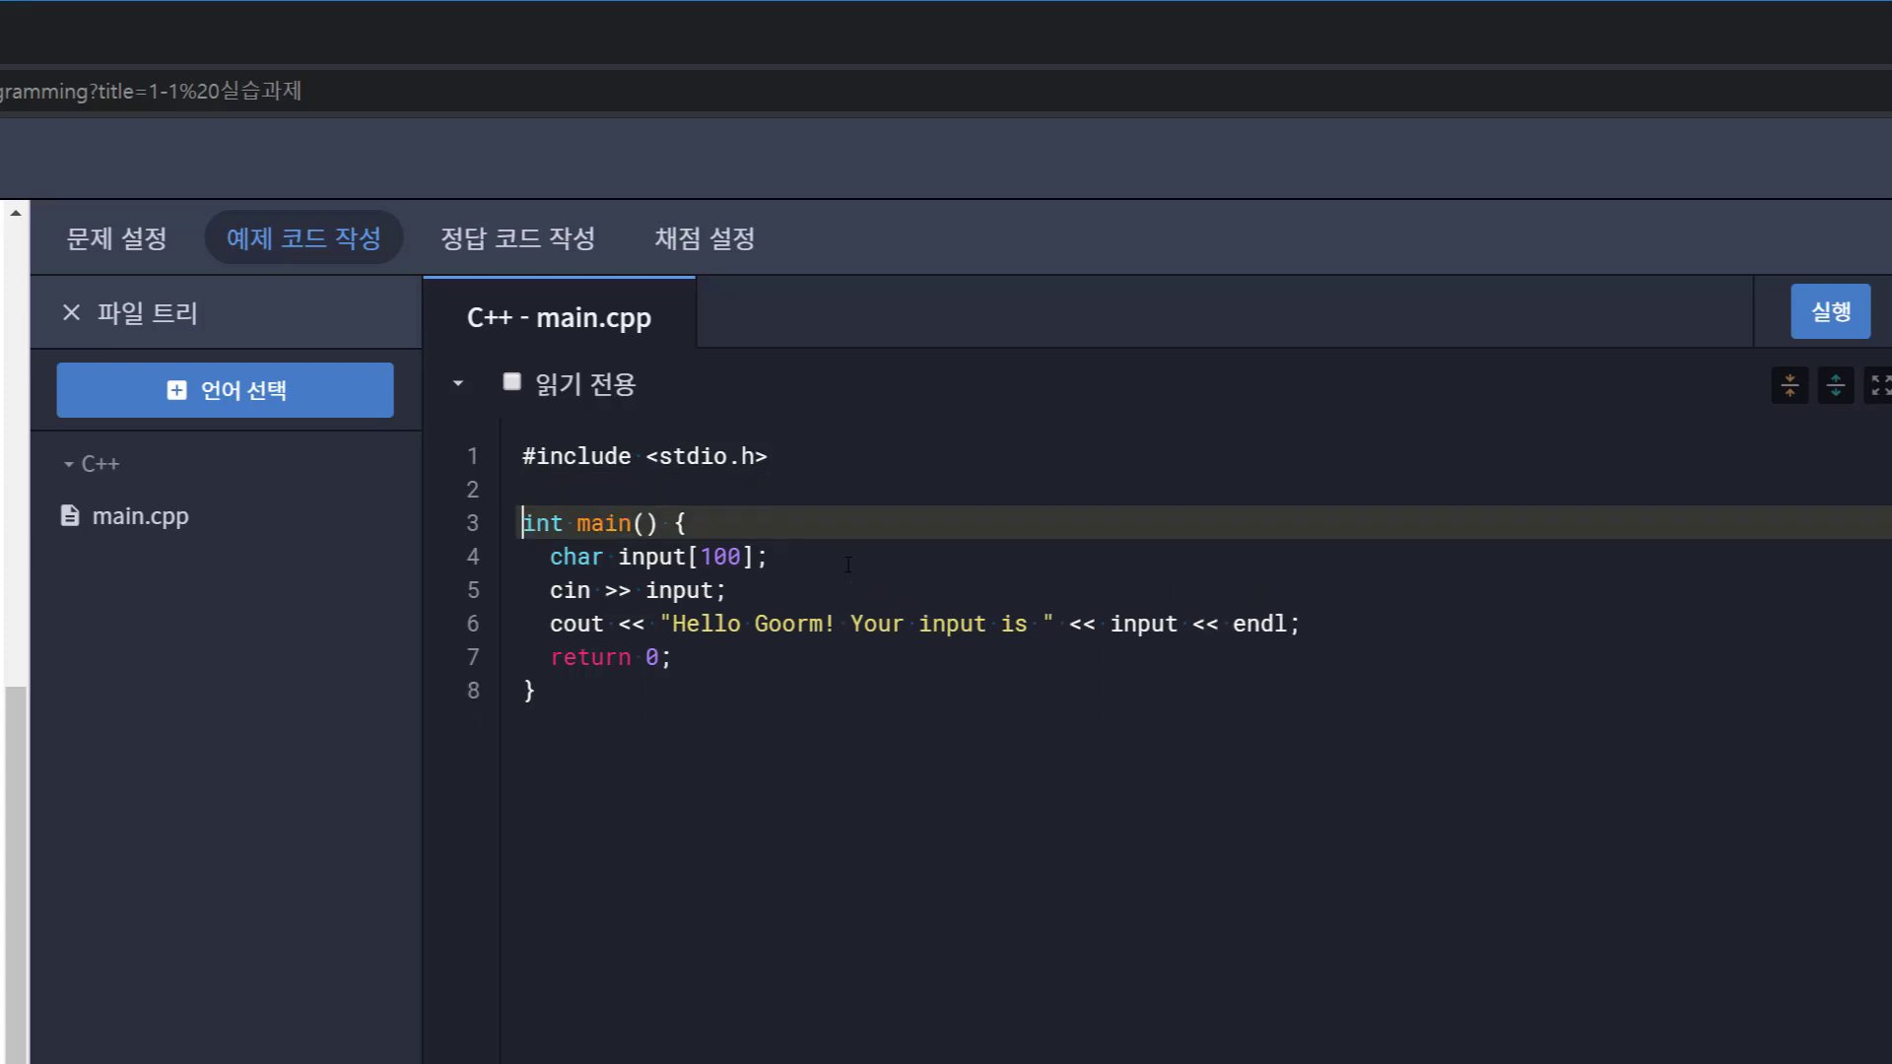
key("Right")
key("Right")
key("Right")
key("shift+Right")
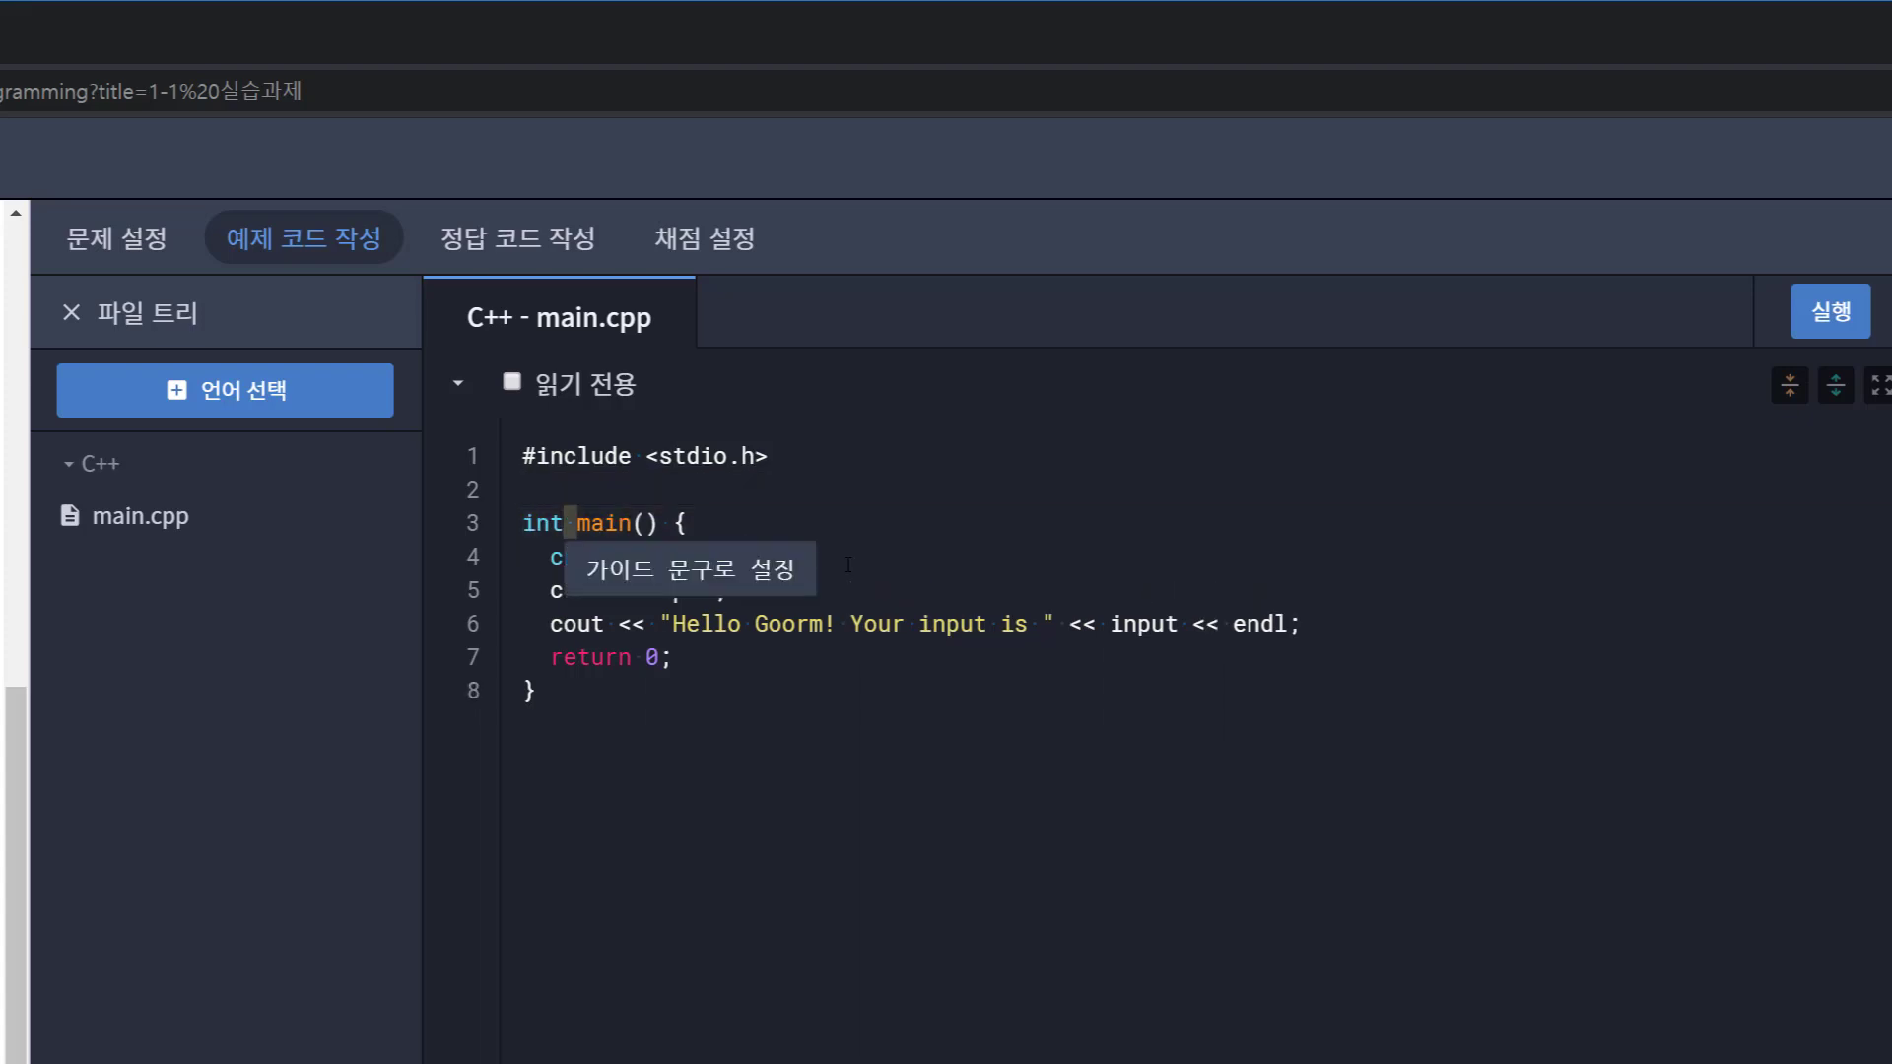
key("Left")
key("Left")
key("Left")
key("shift+Right")
key("shift+Right")
key("shift+Right")
key("Left")
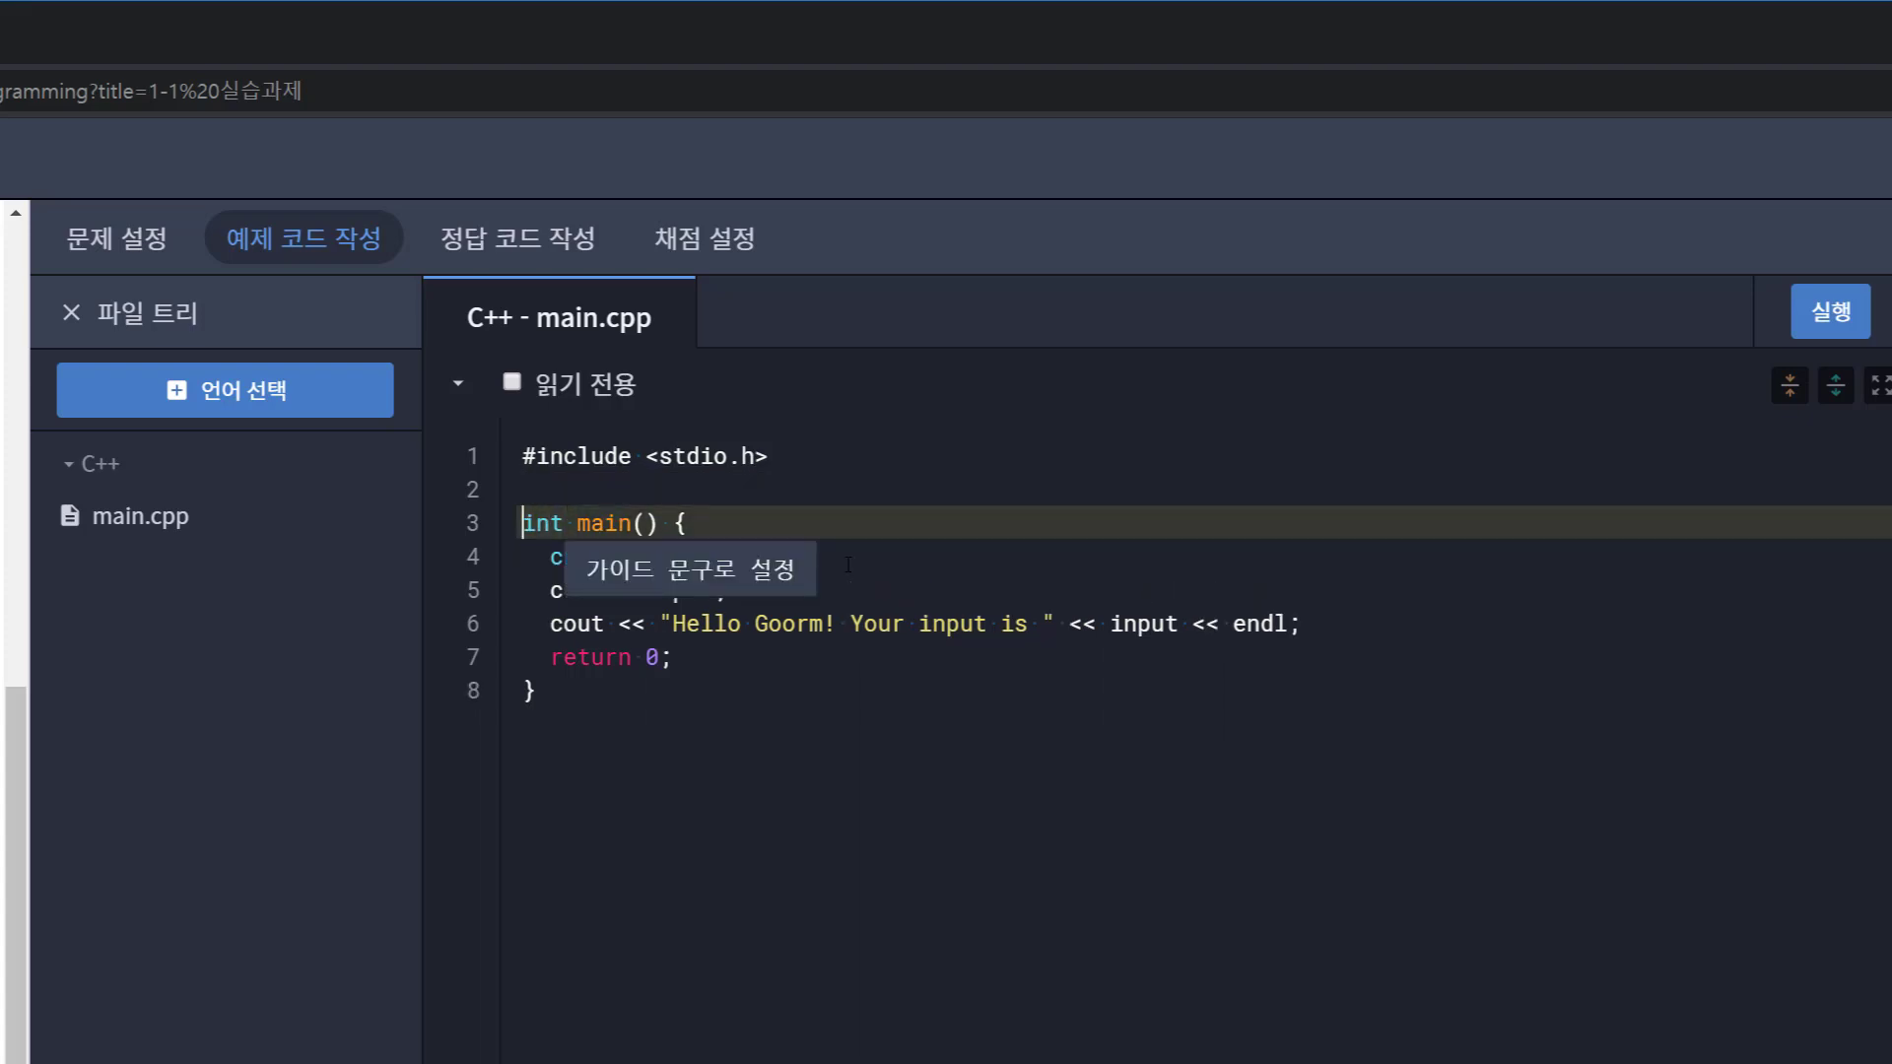
key("Up")
key("Up")
key("End")
key("Down")
key("Down")
key("Left")
key("Left")
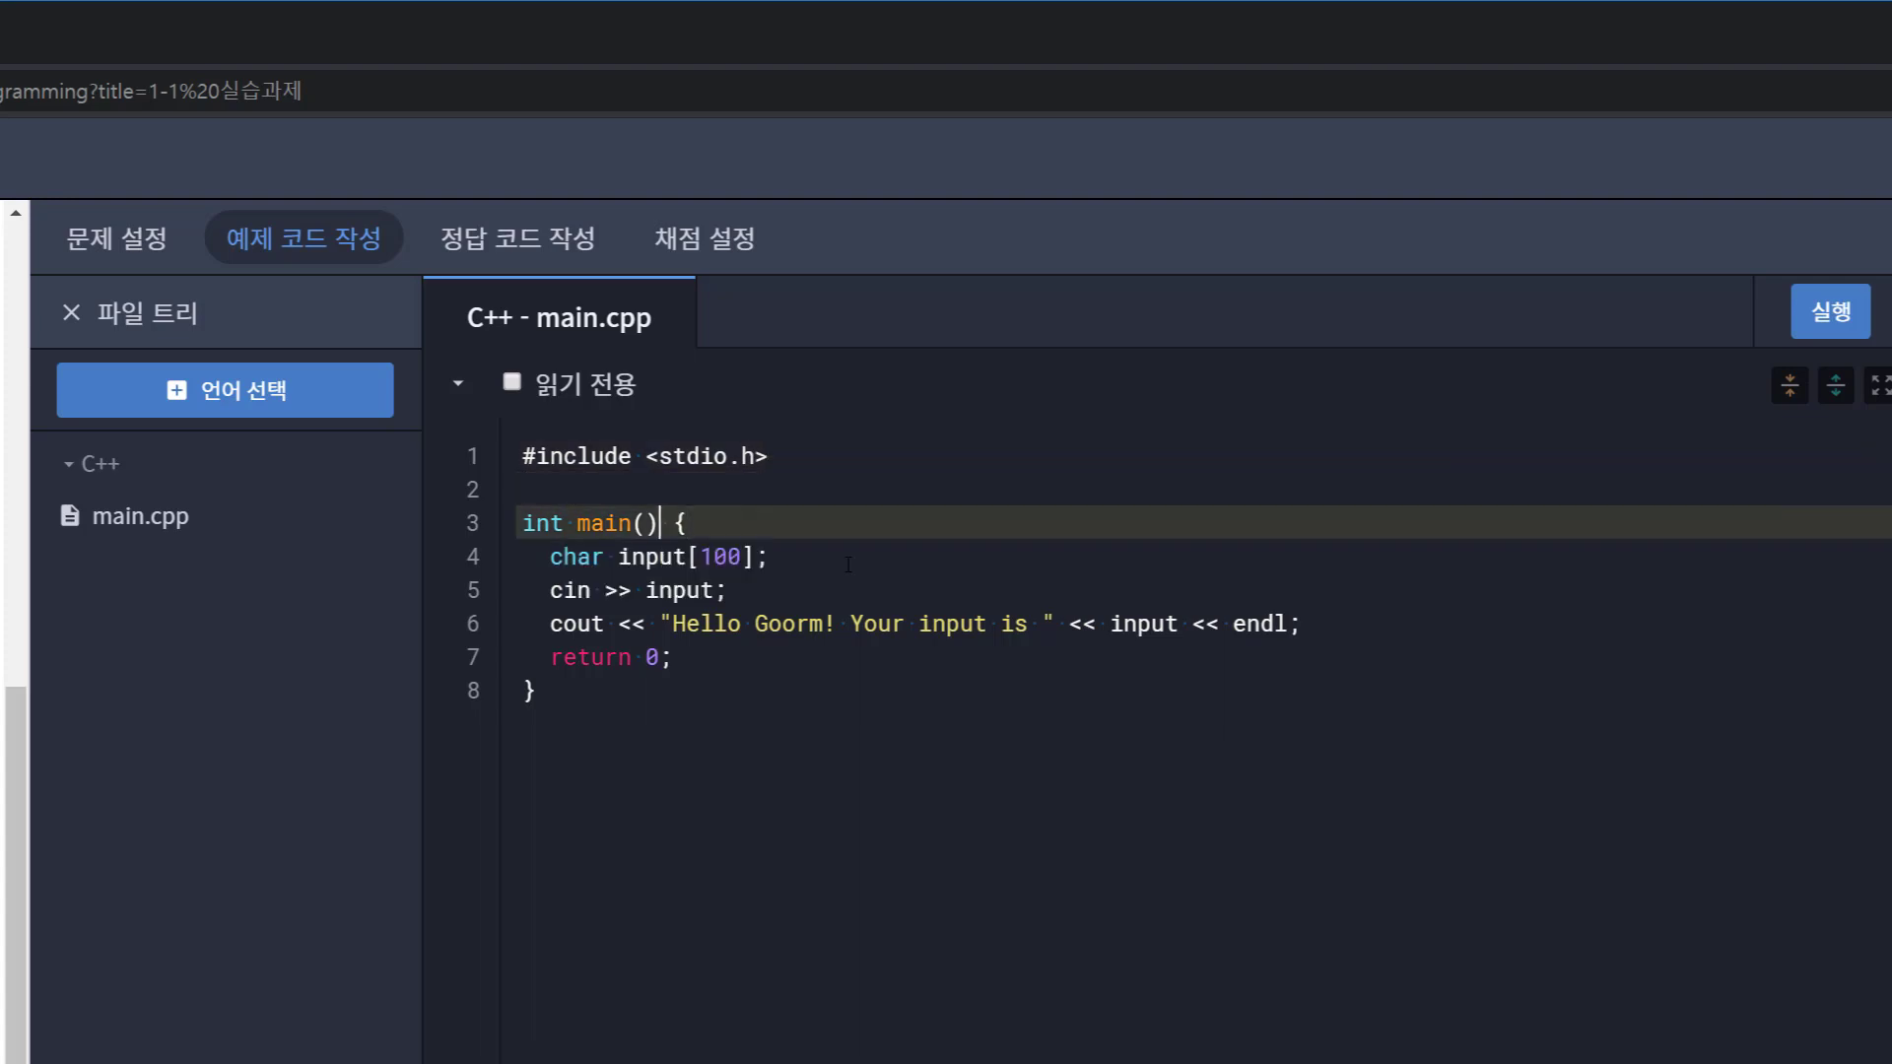
key("ctrl+Left")
key("shift+Left")
key("shift+Left")
key("shift+Left")
key("shift+Left")
key("Right")
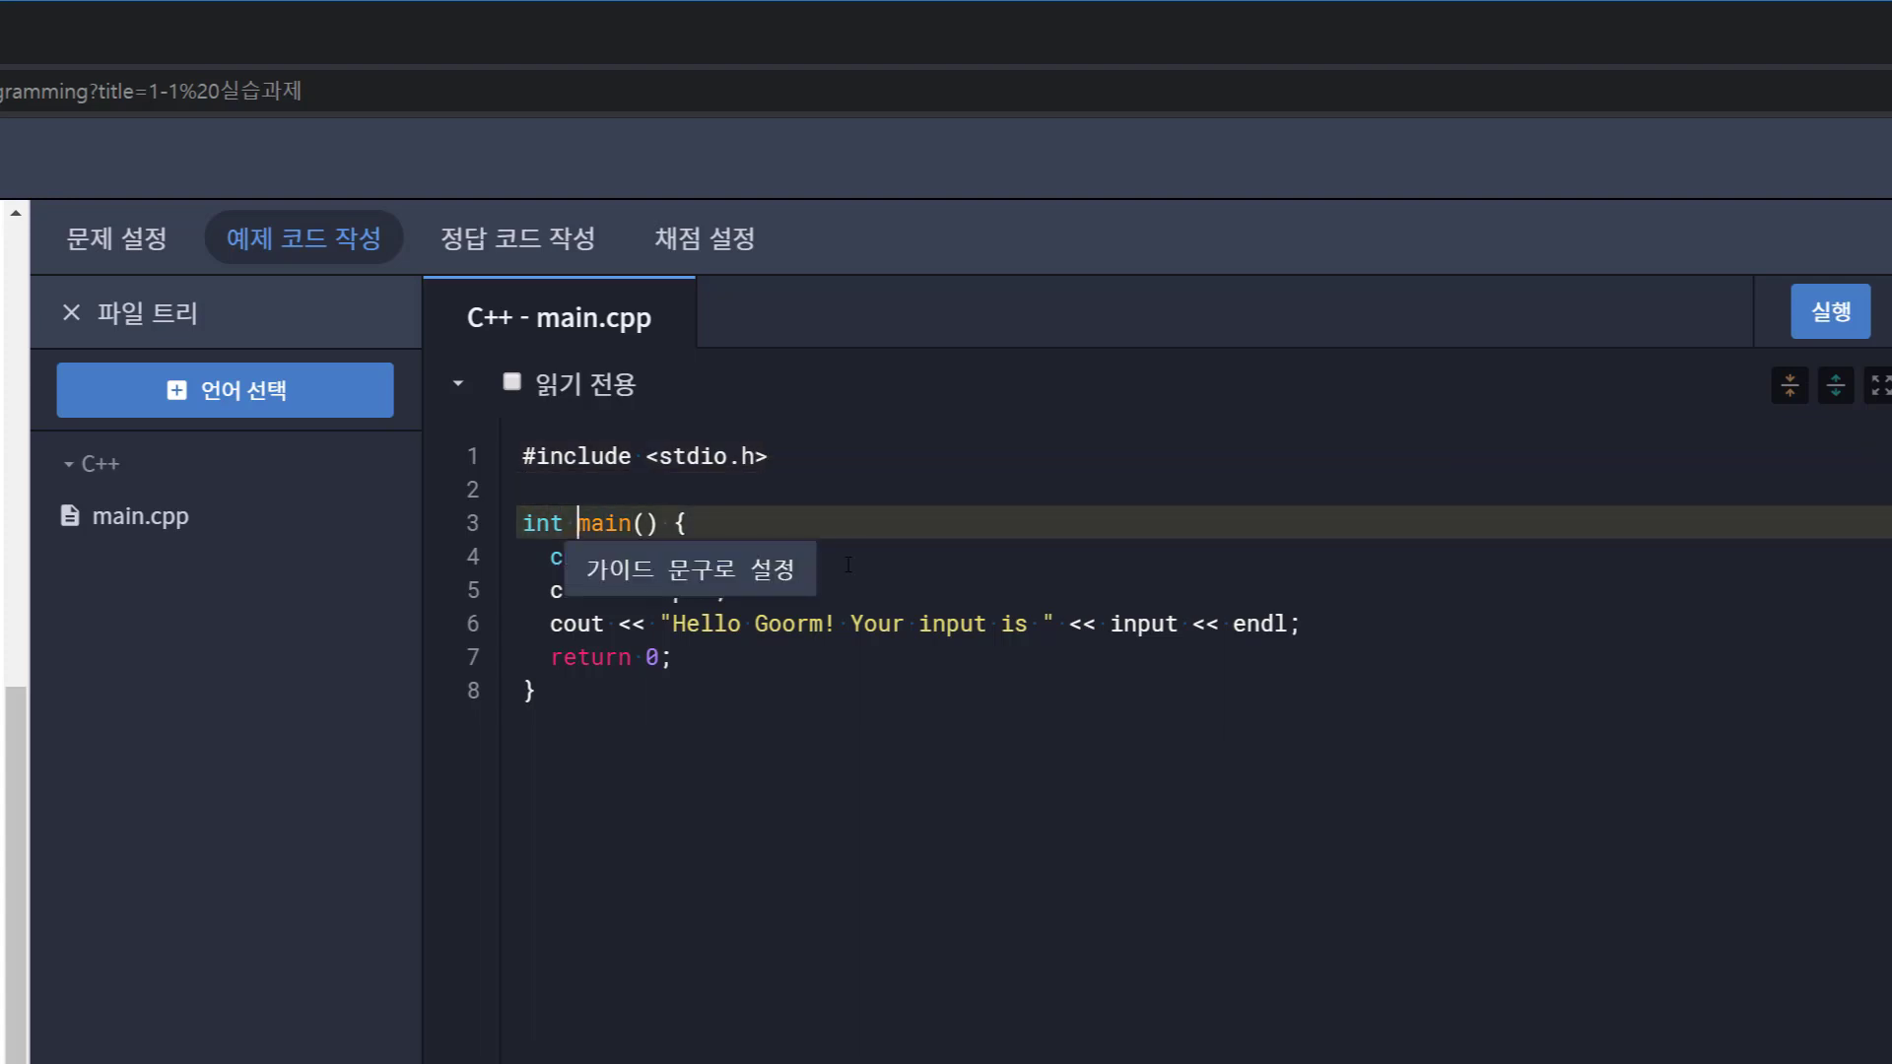
key("Left")
key("Left")
key("Right")
key("Right")
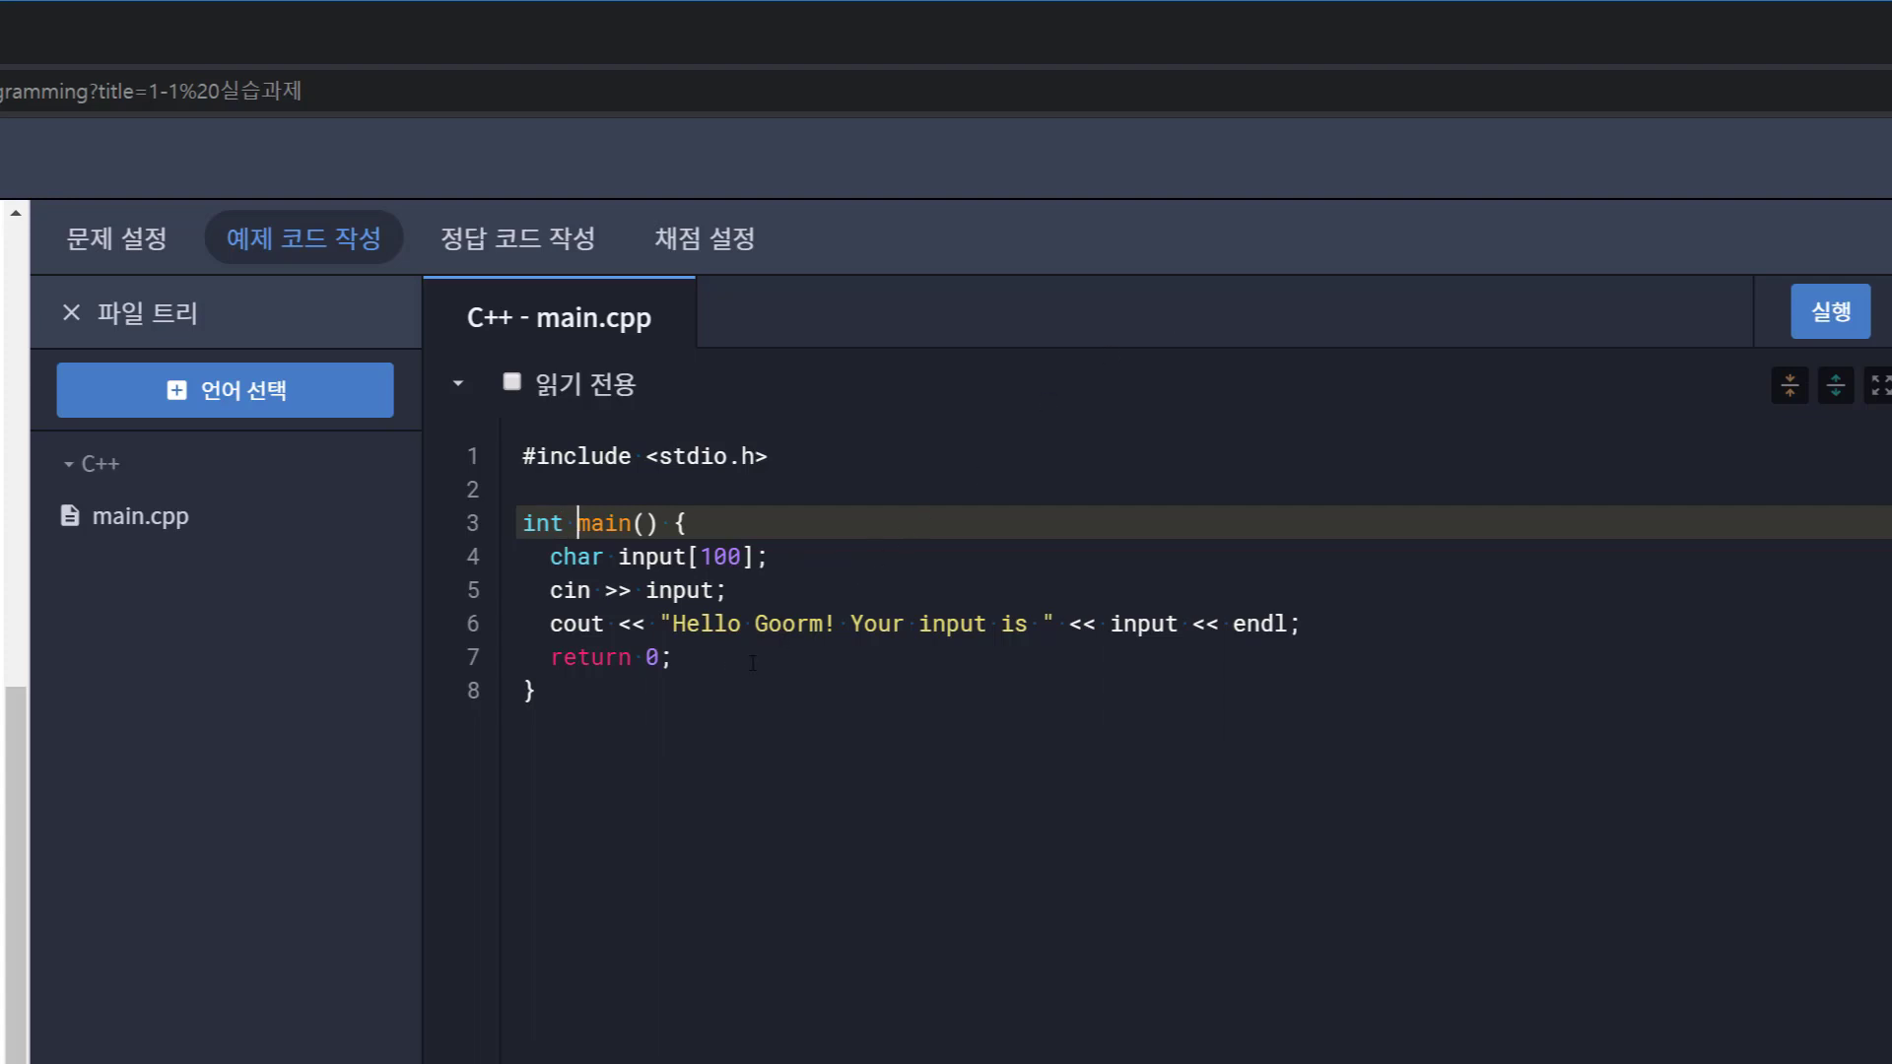
Step: Delete the char input, cin and cout lines from the main function in the main.cpp example code
left_click_drag(1345, 625, 483, 576)
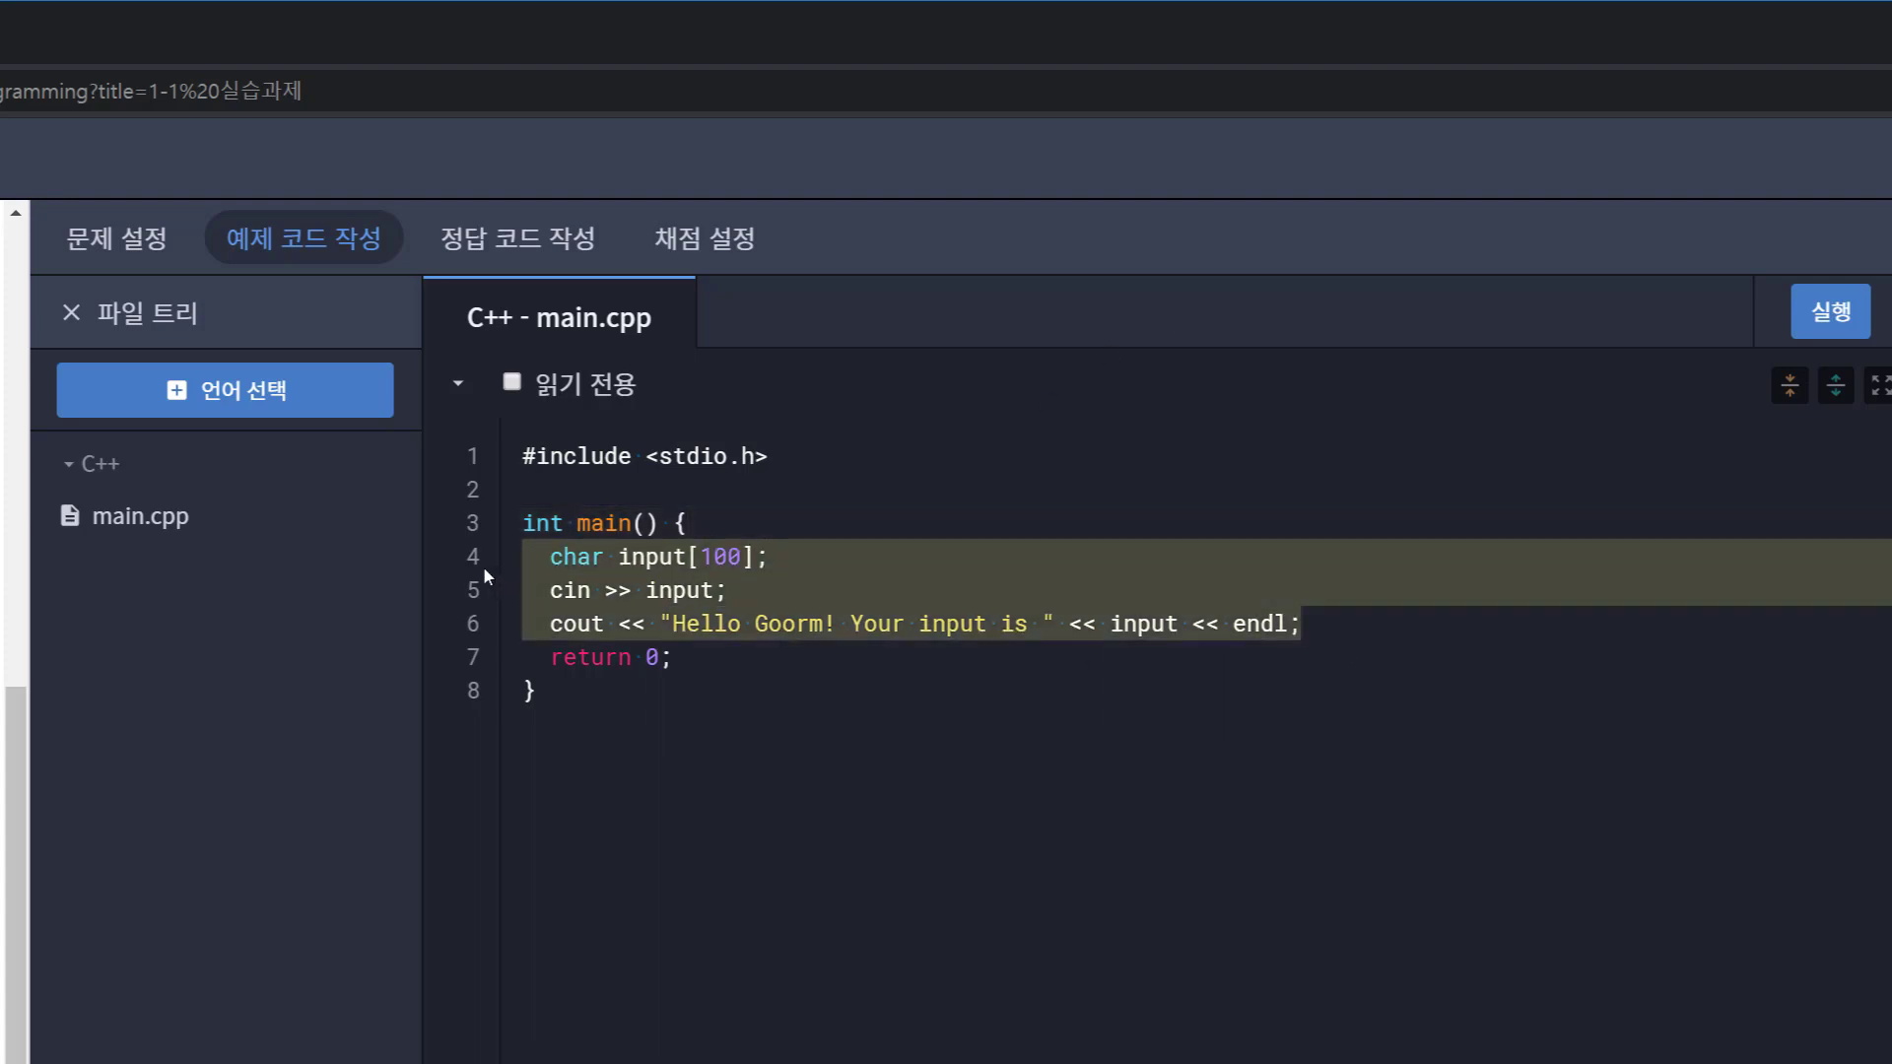
key("BackSpace")
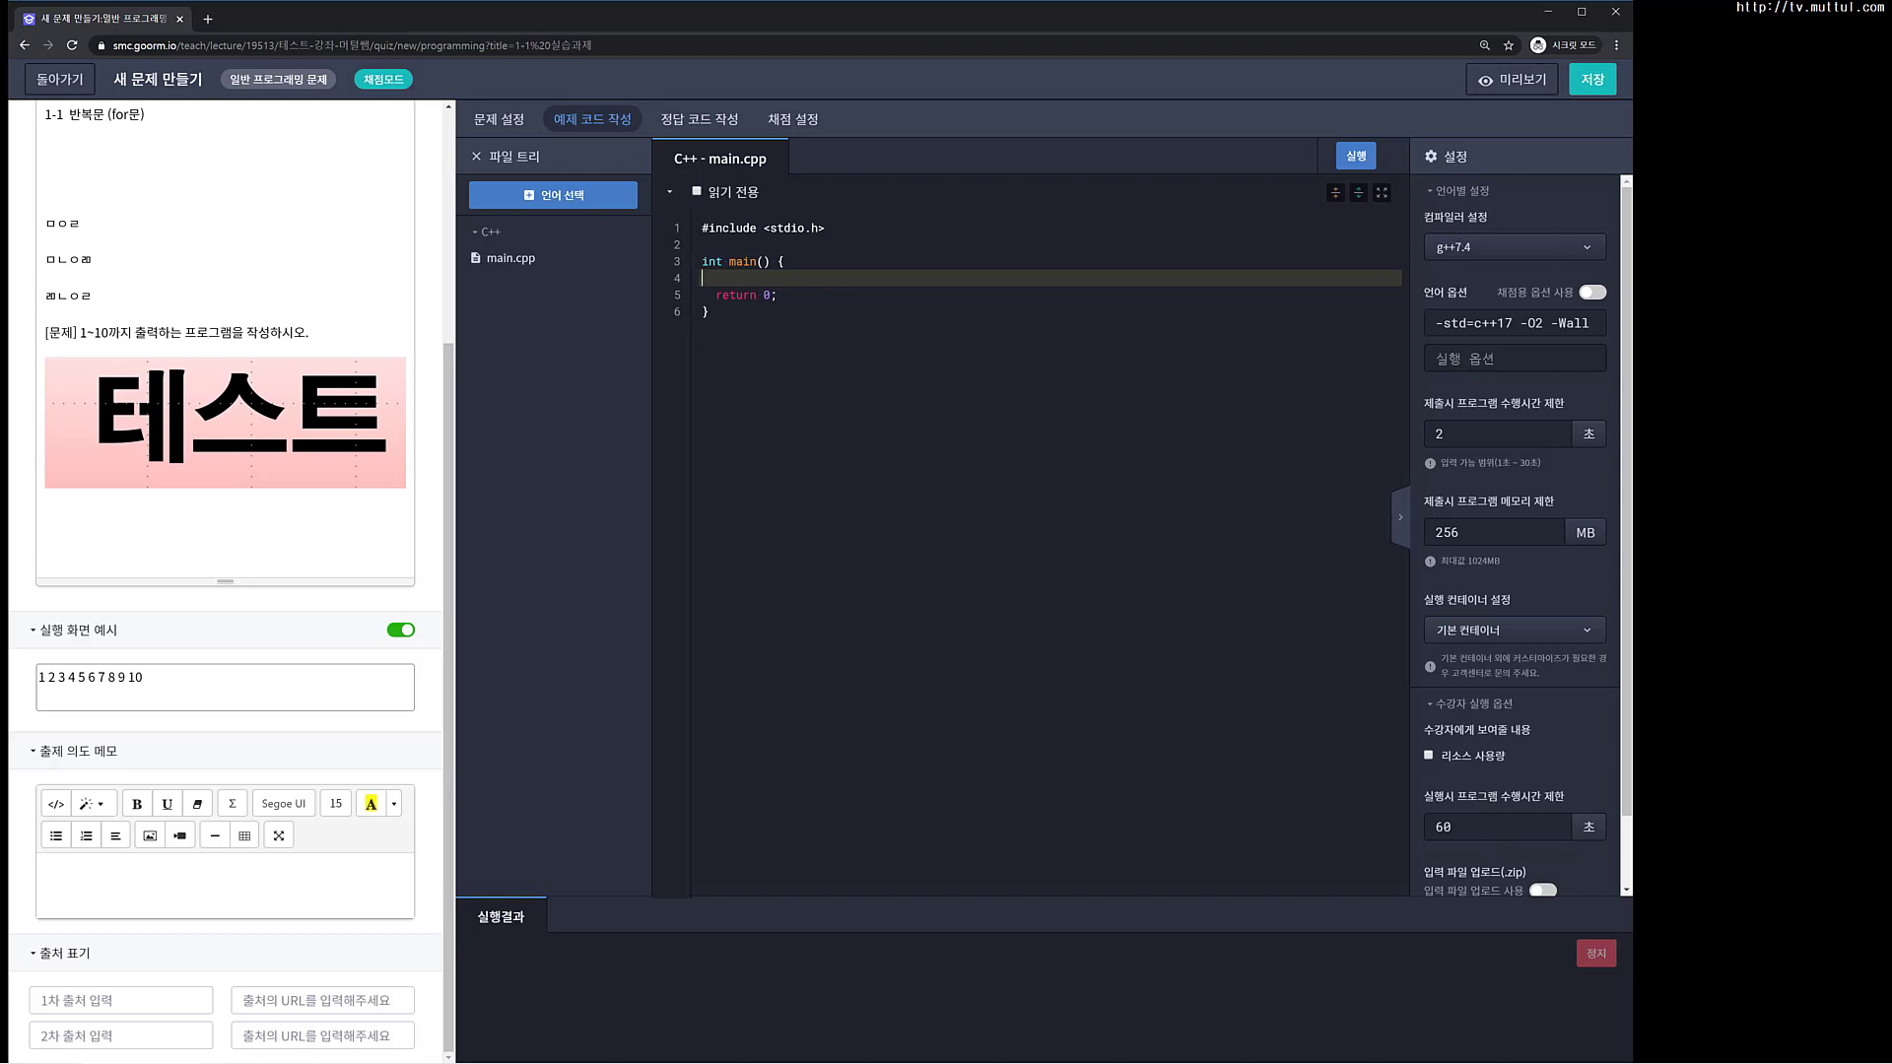
Step: Examine the example code's C++ language options and the time and memory limits for submissions
left_click(1585, 335)
left_click(1456, 436)
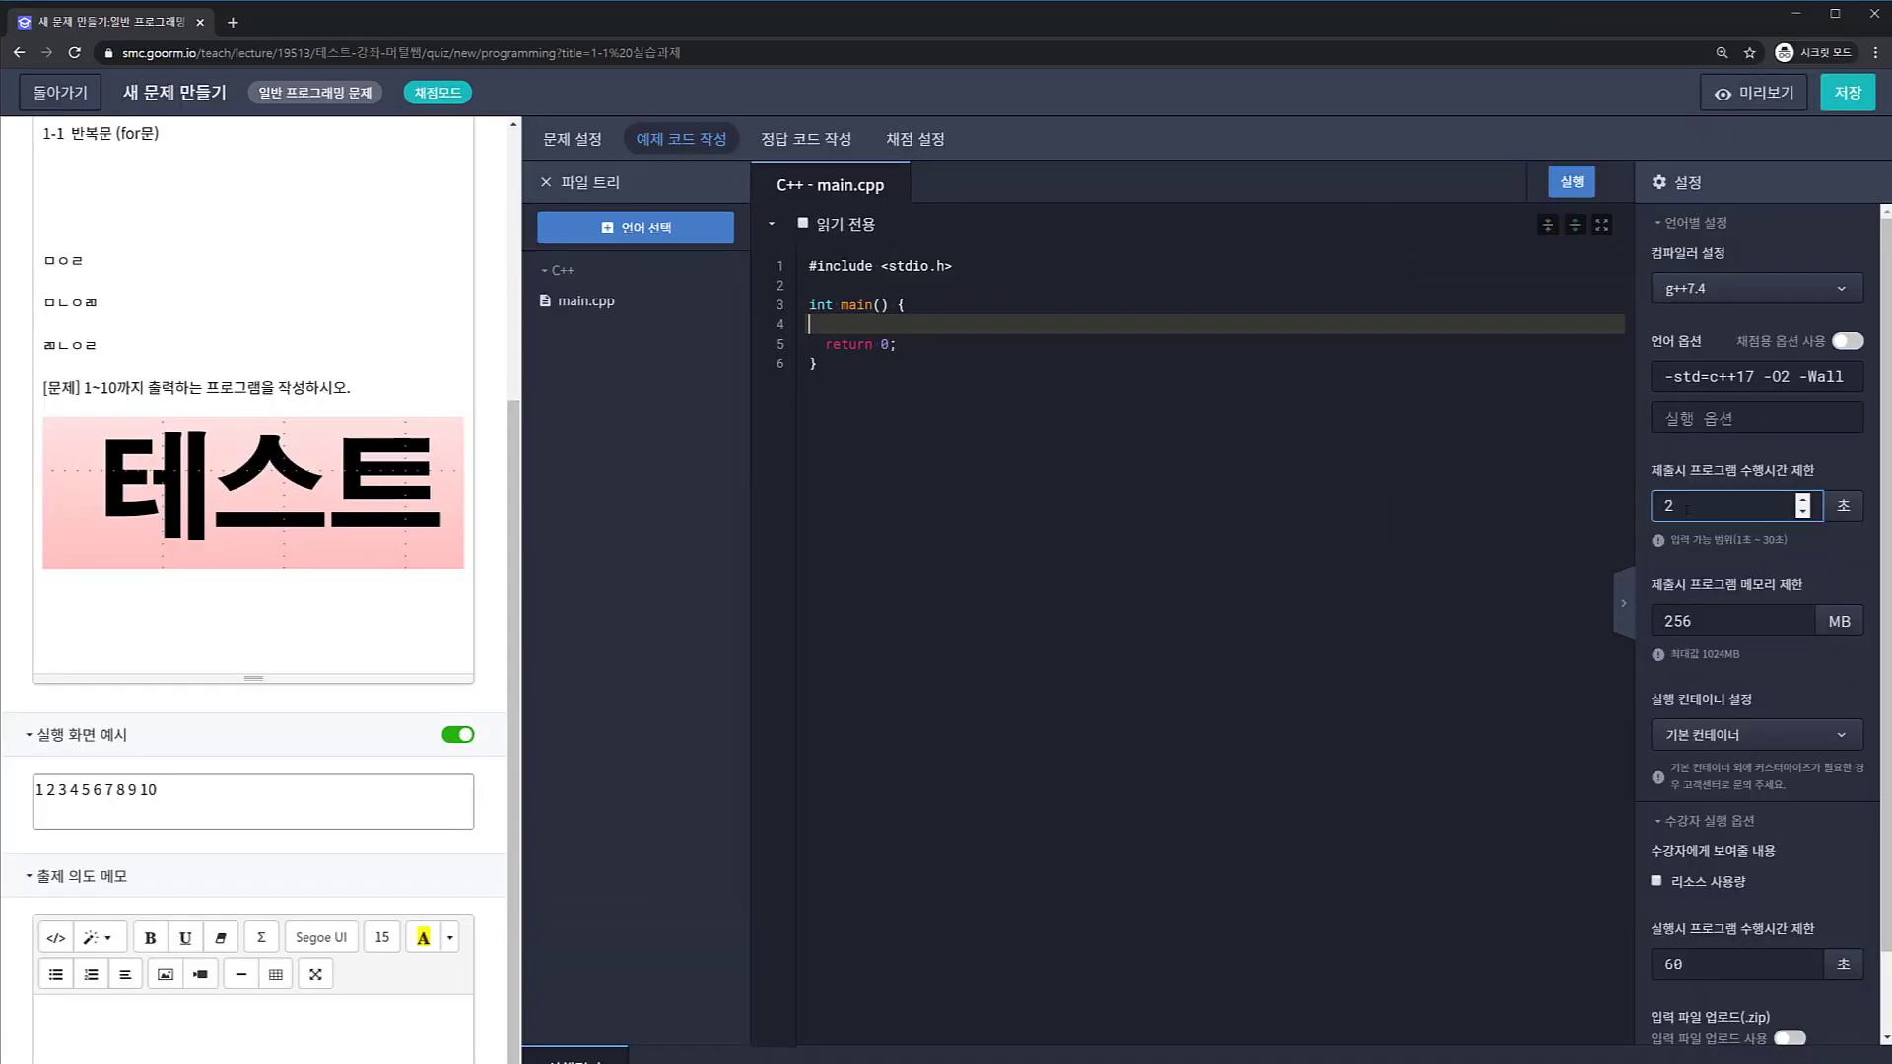
left_click(1711, 618)
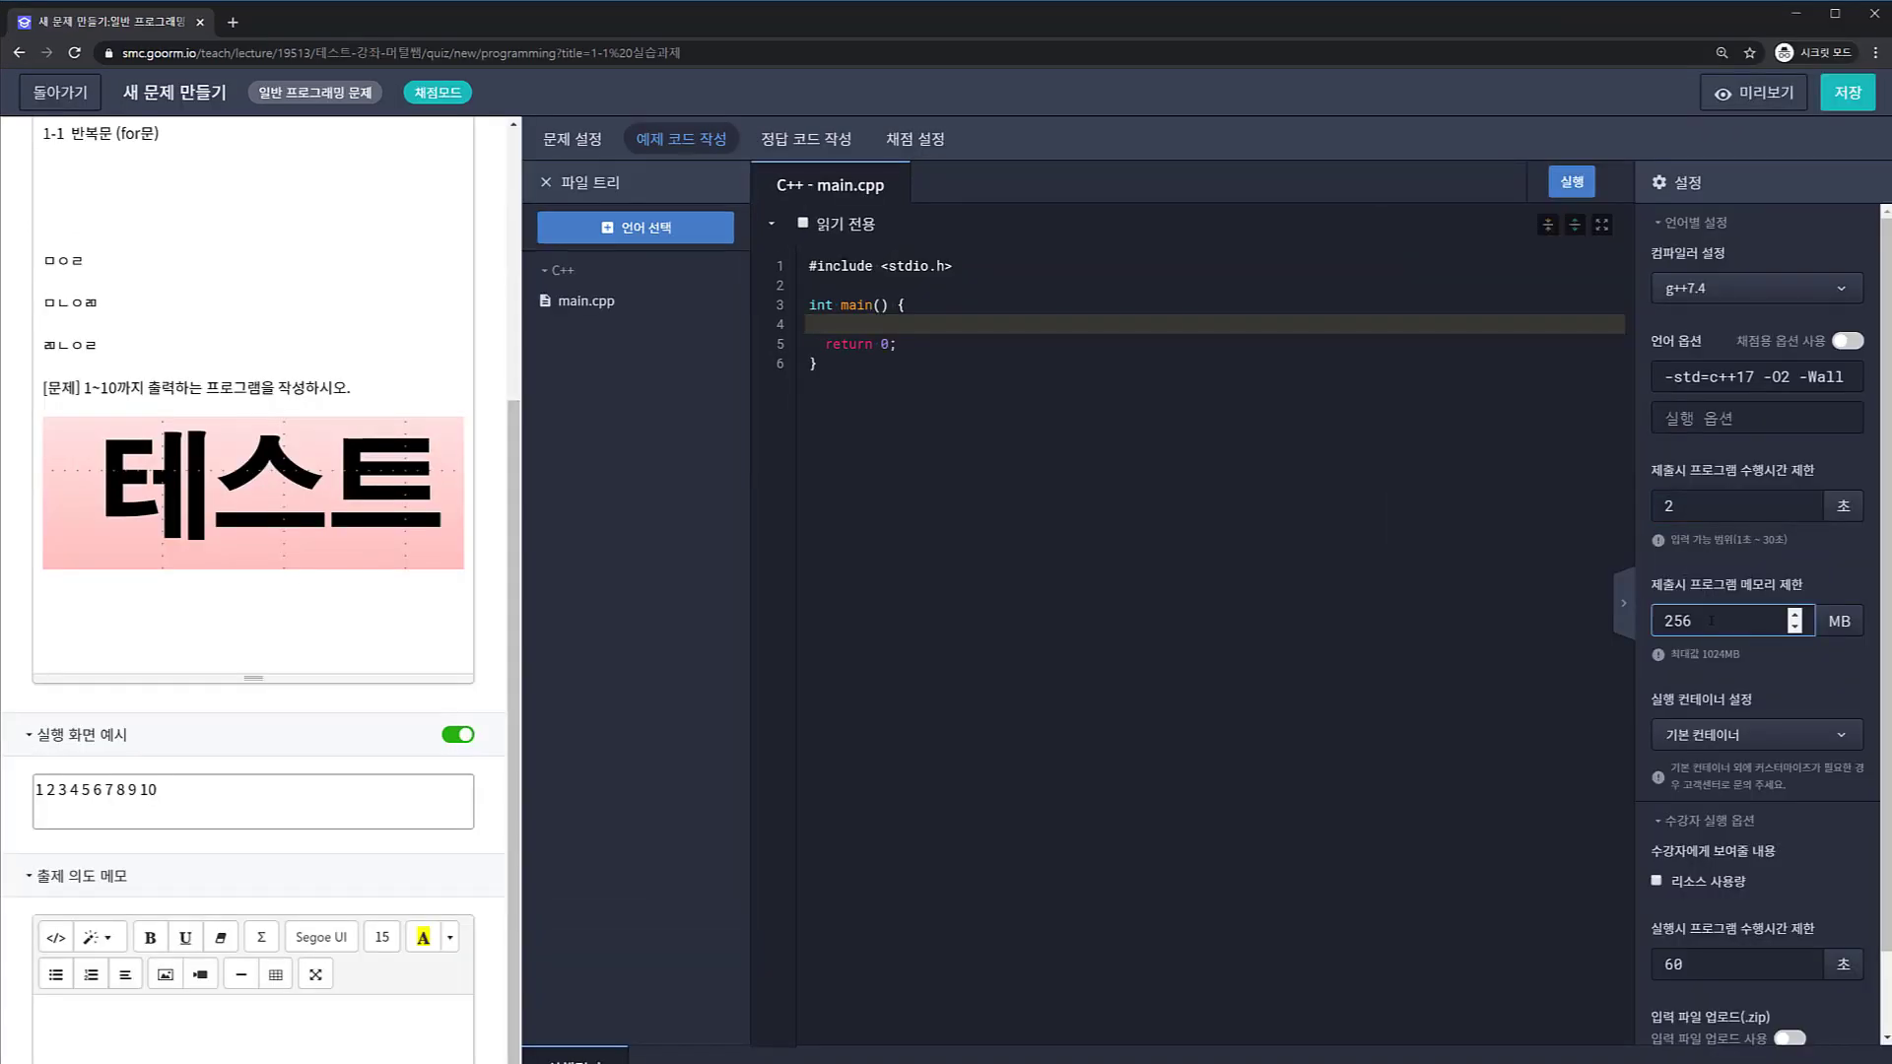
left_click(1715, 680)
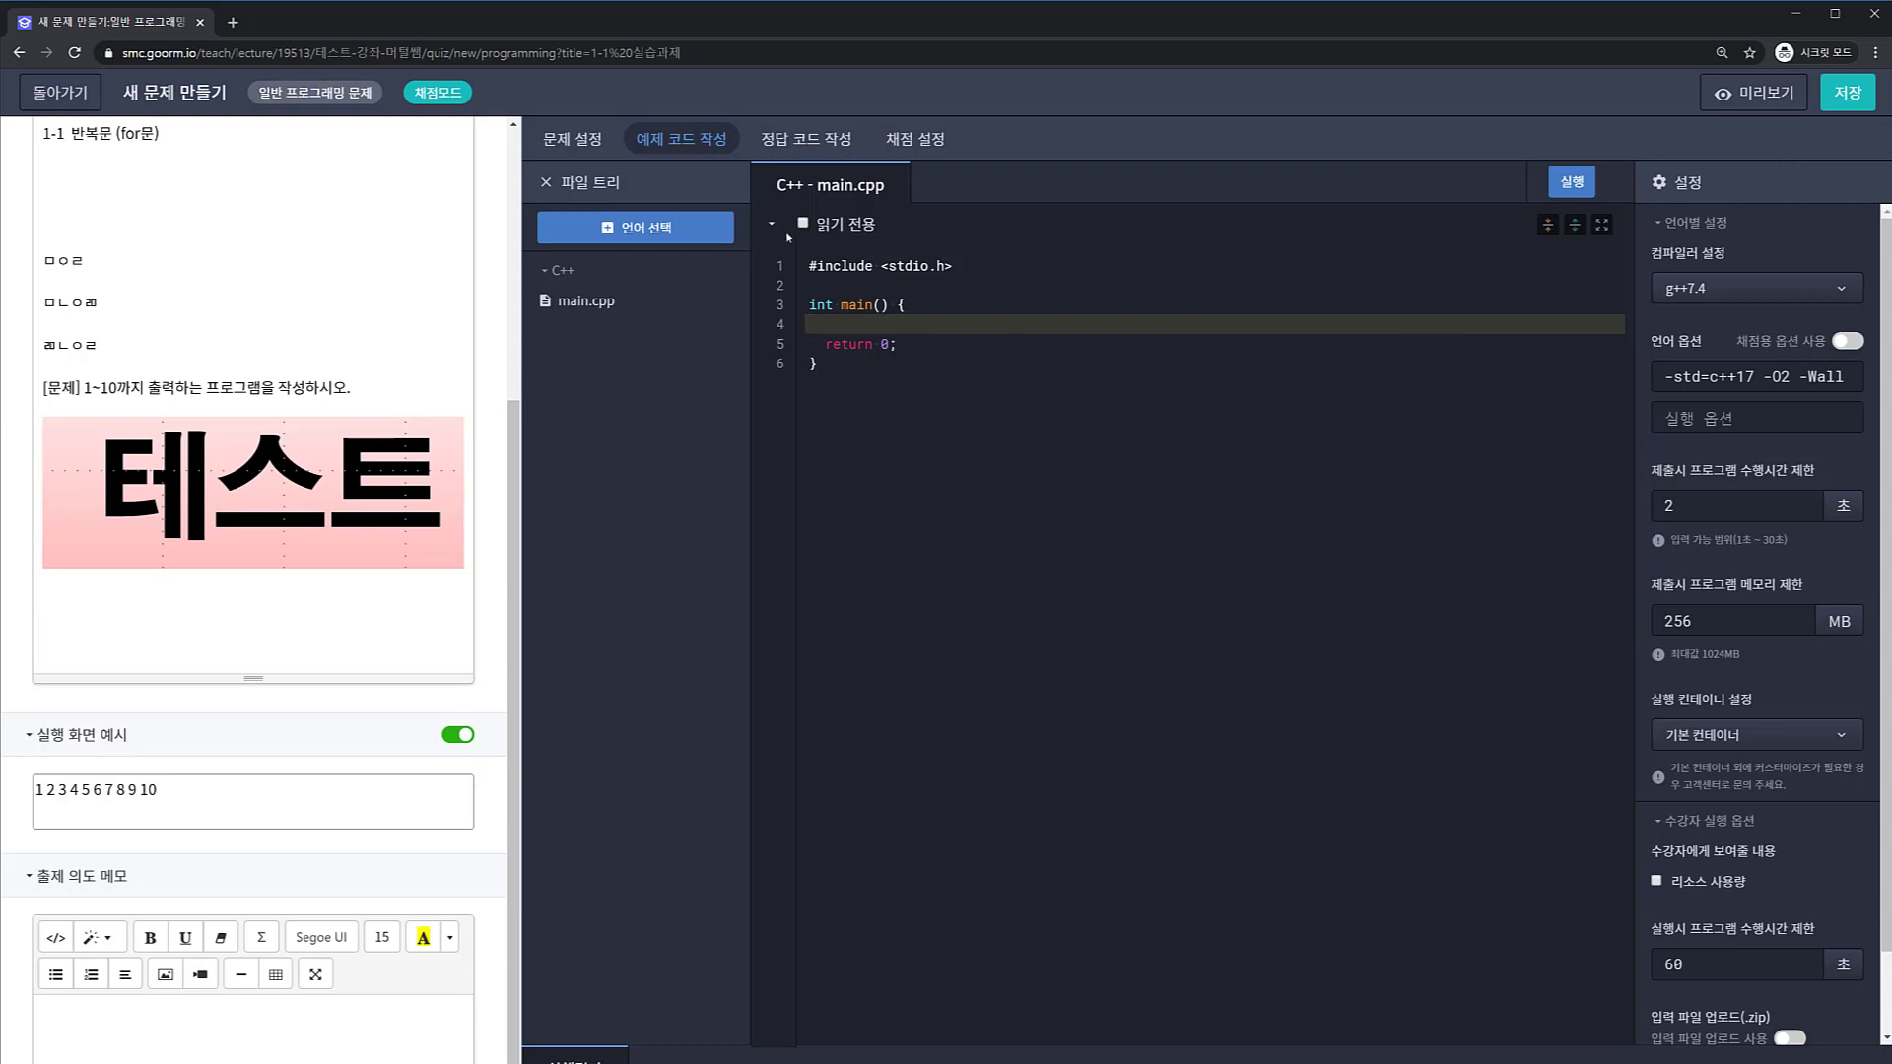
Step: In the answer code, delete the main function lines from the C version and switch the language to C++
left_click(800, 140)
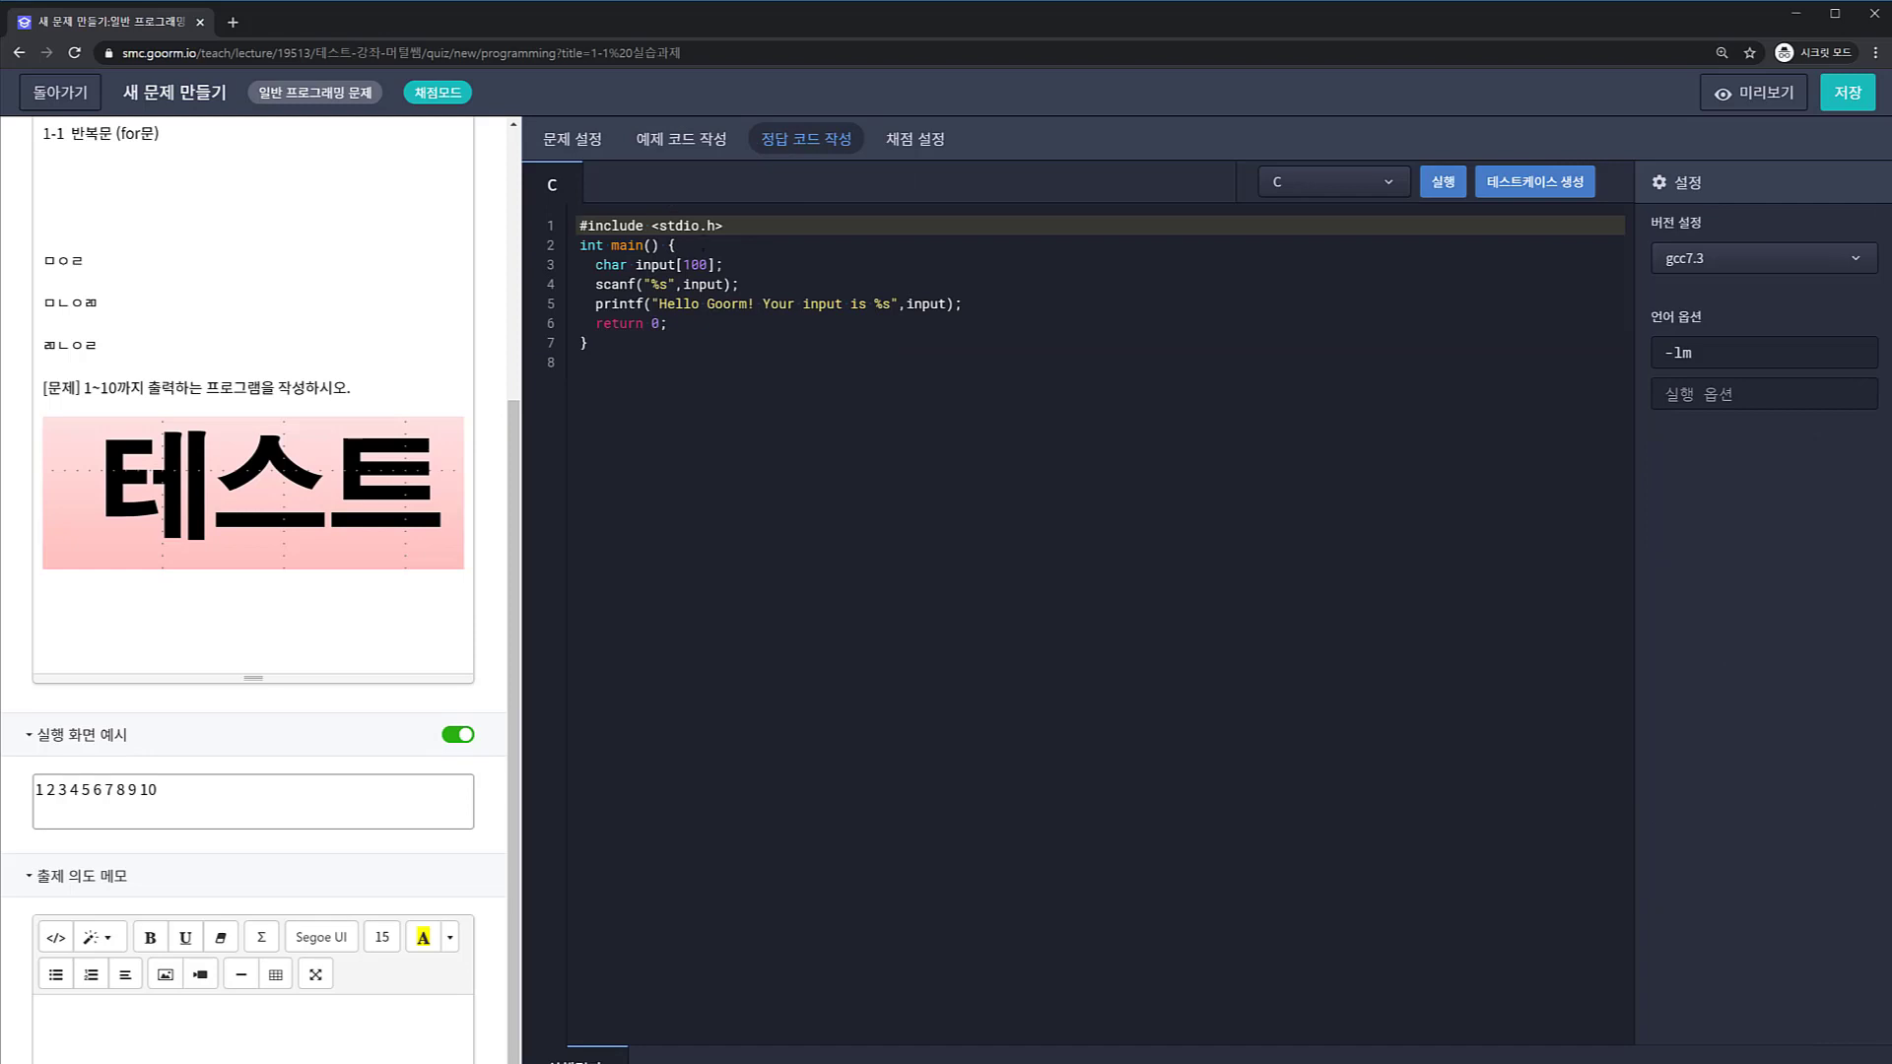
left_click_drag(693, 328, 499, 242)
key("BackSpace")
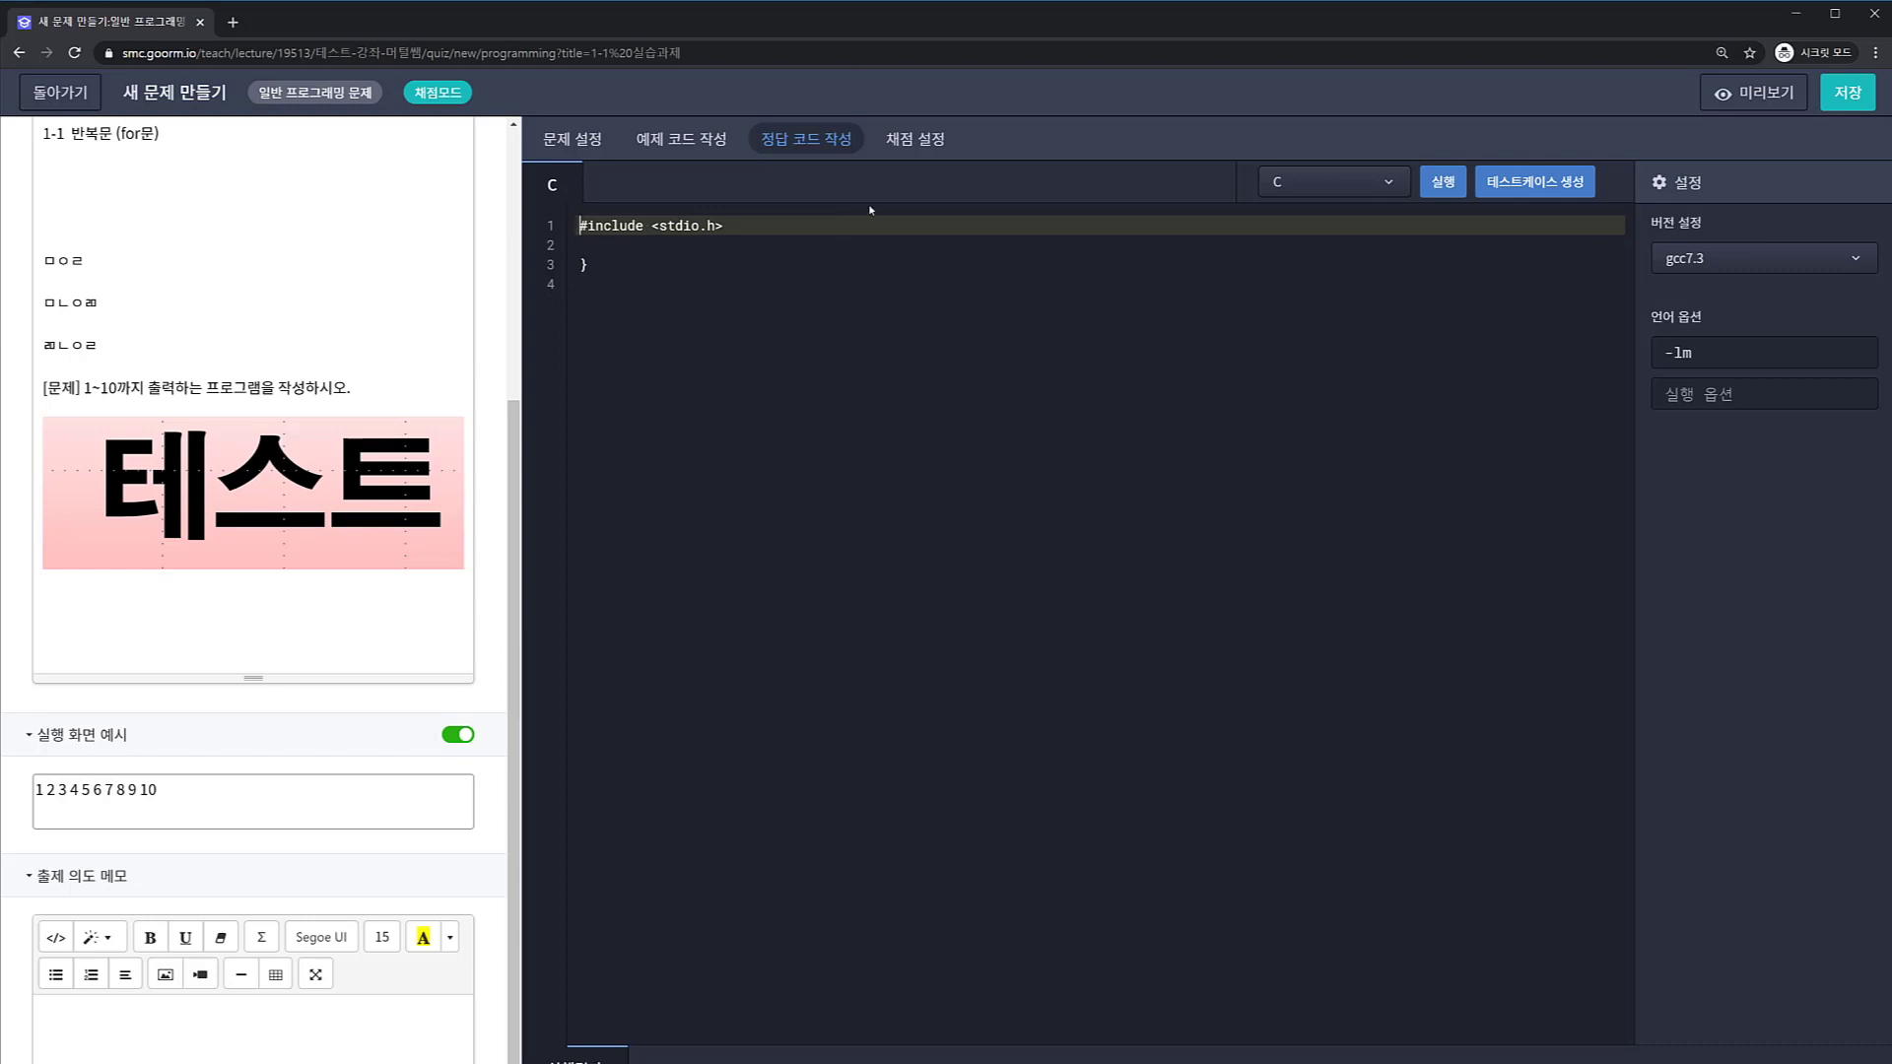
left_click(1384, 182)
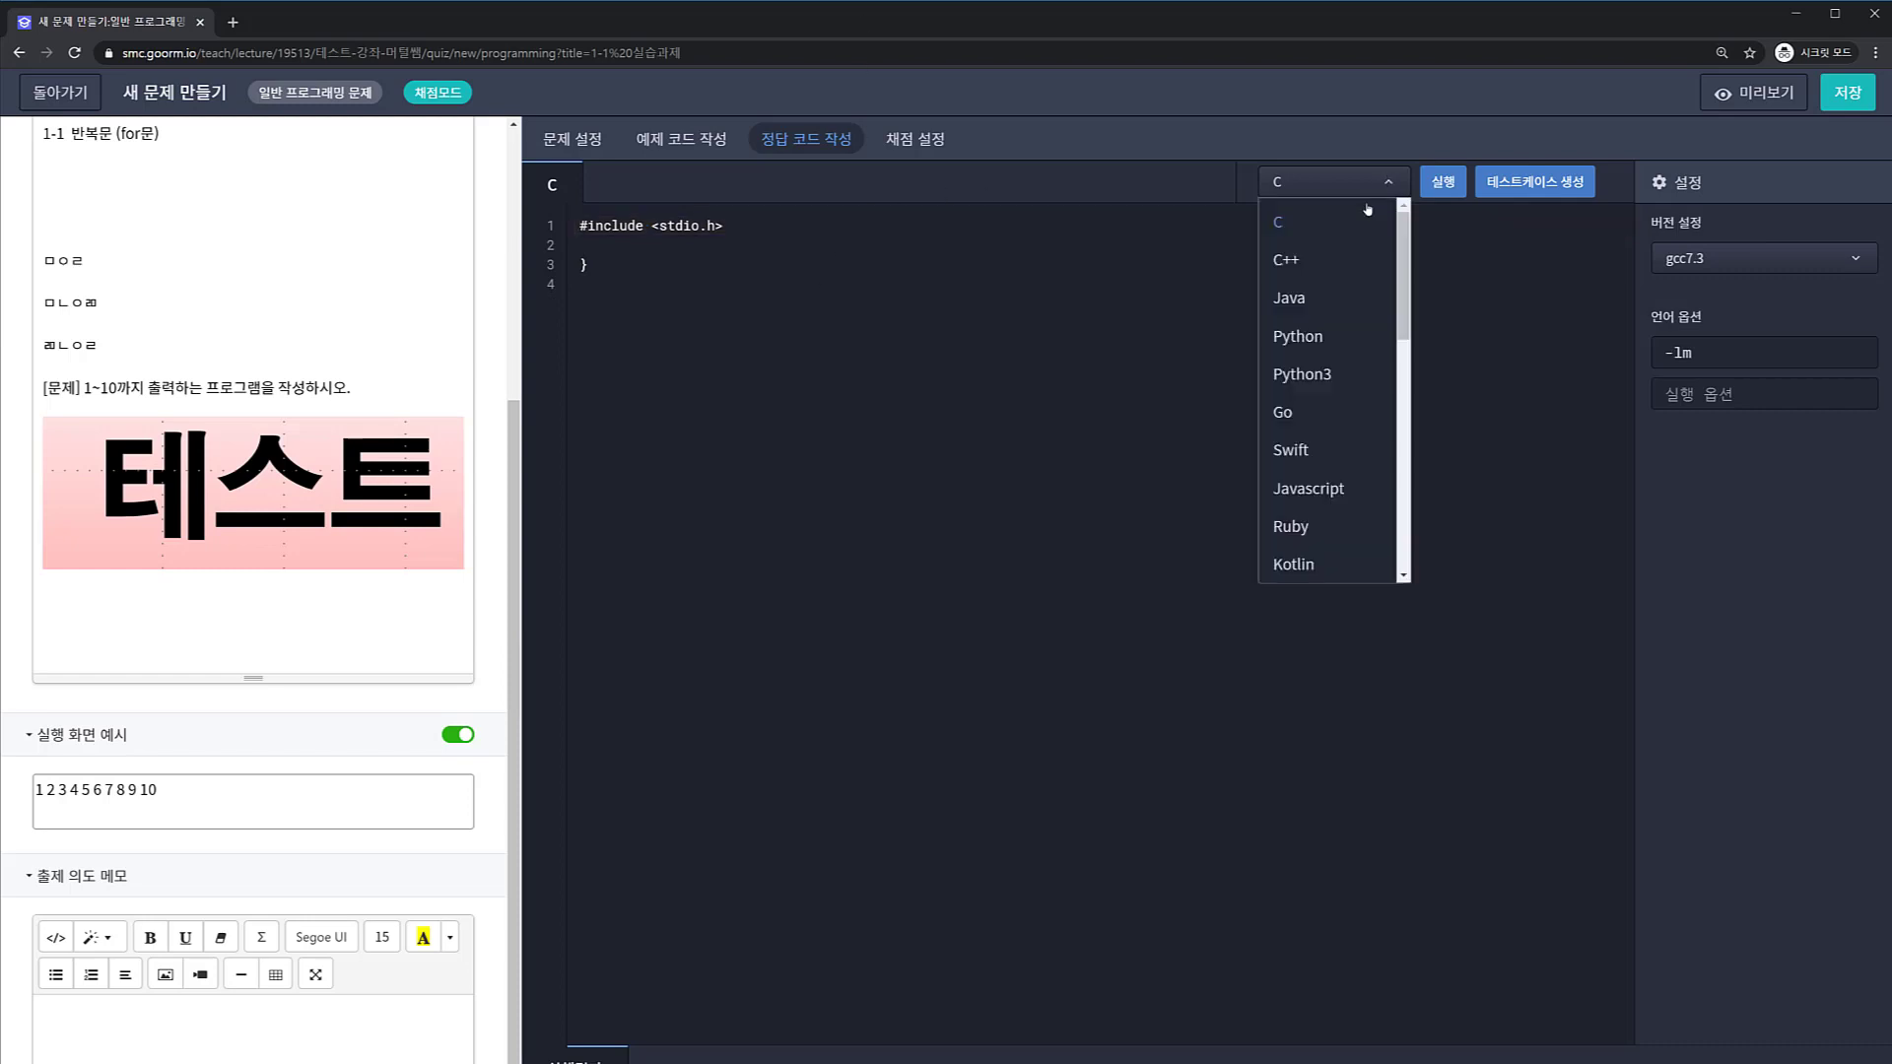
left_click(1315, 264)
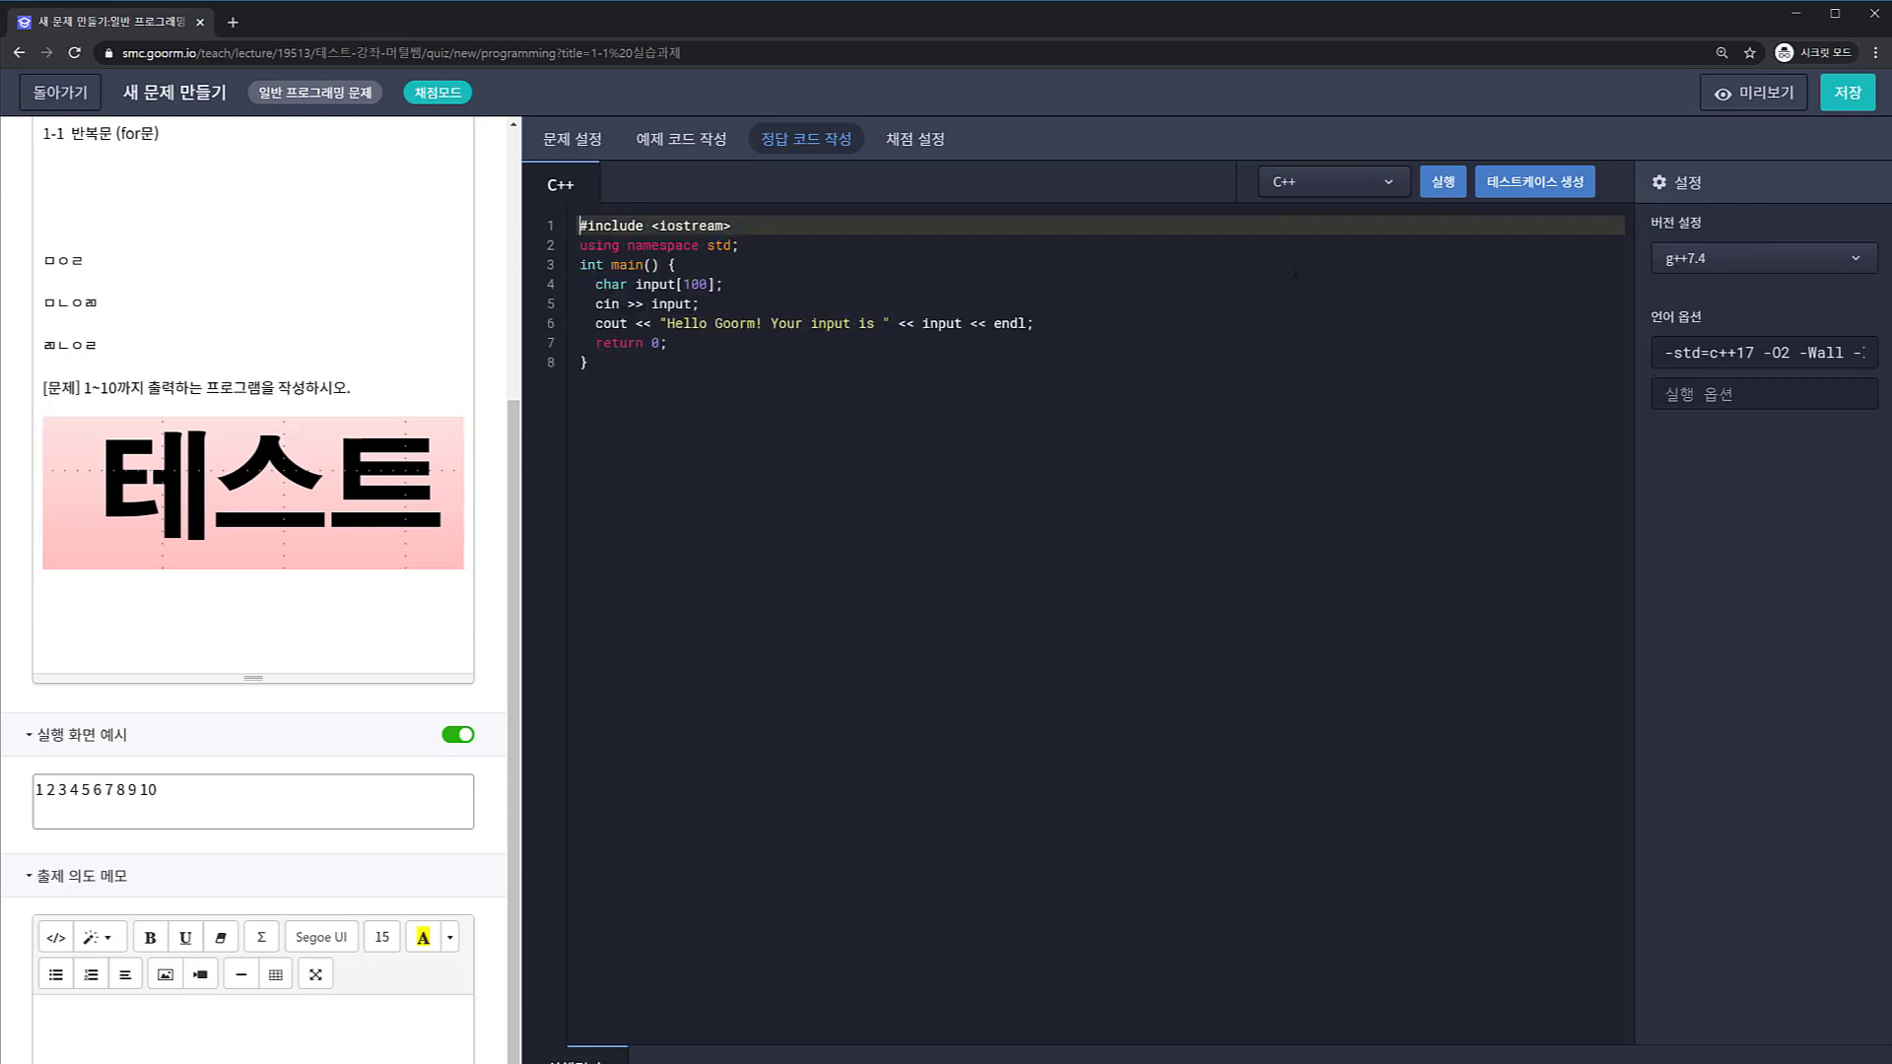
left_click(924, 139)
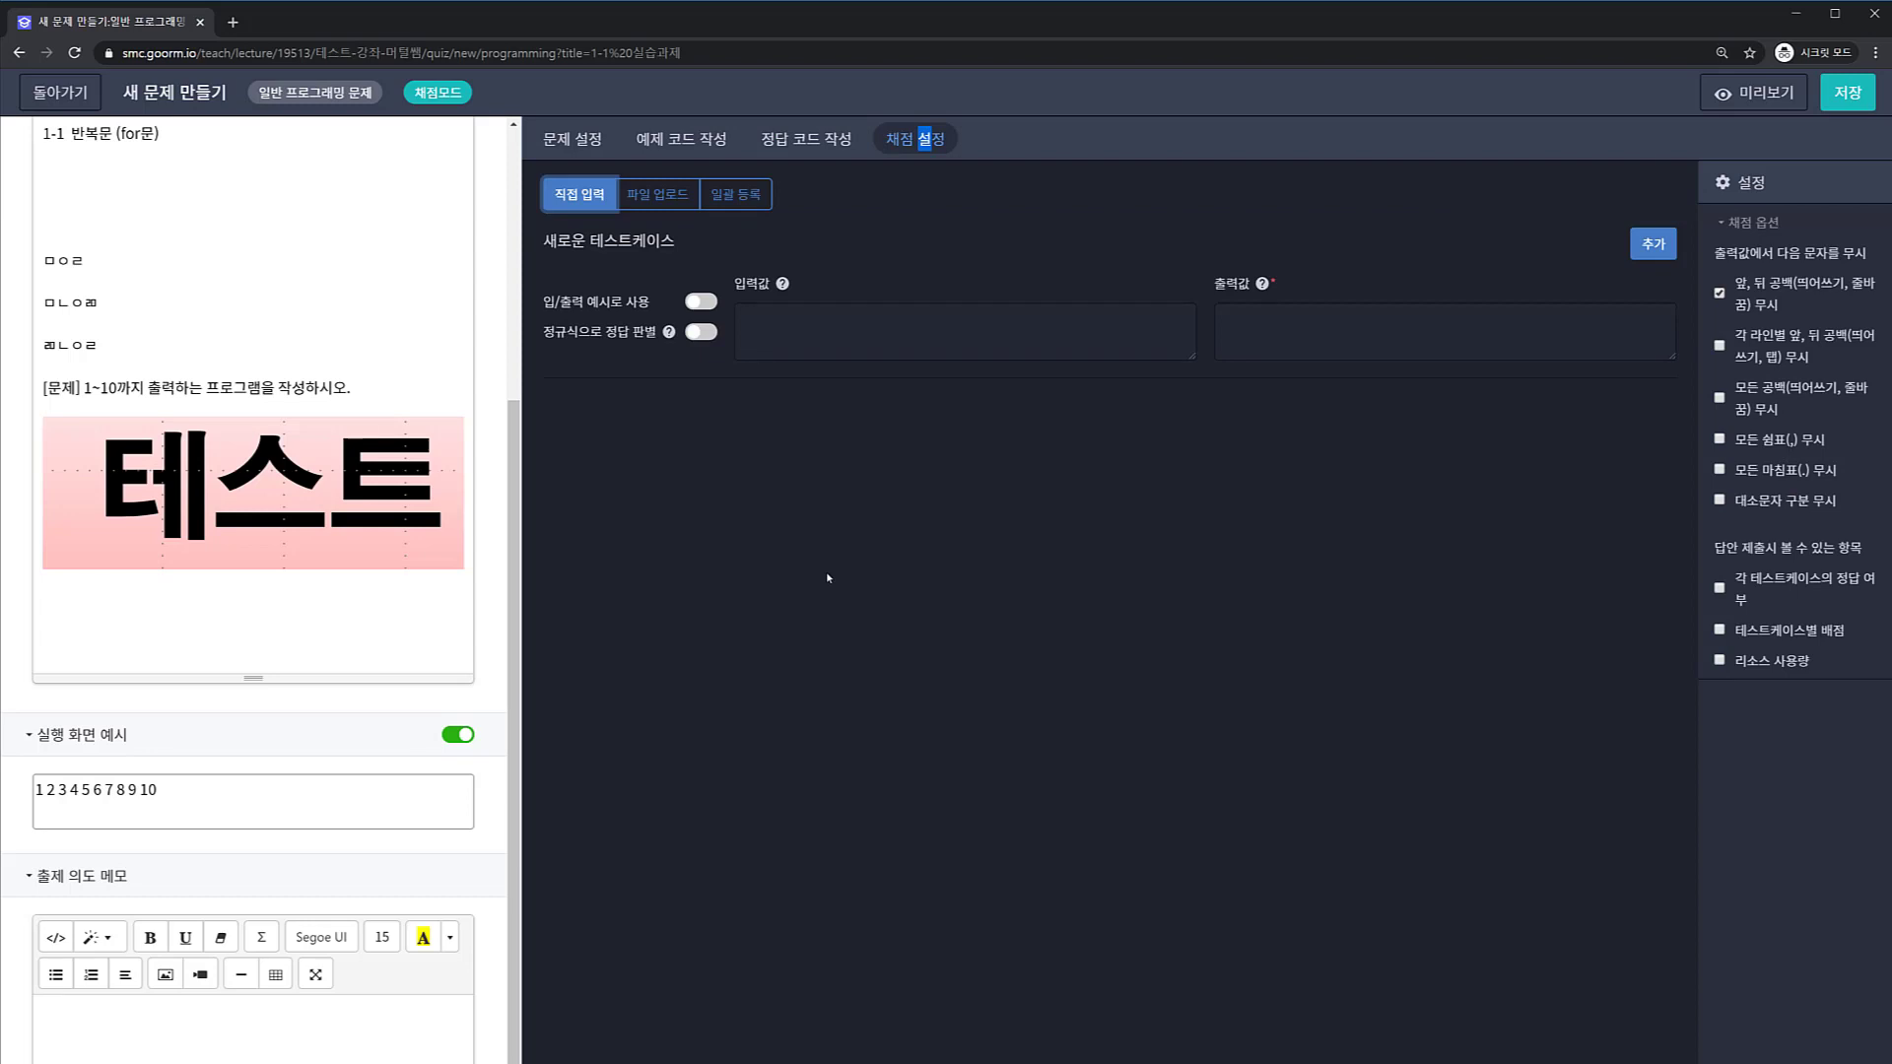
left_click_drag(157, 789, 4, 800)
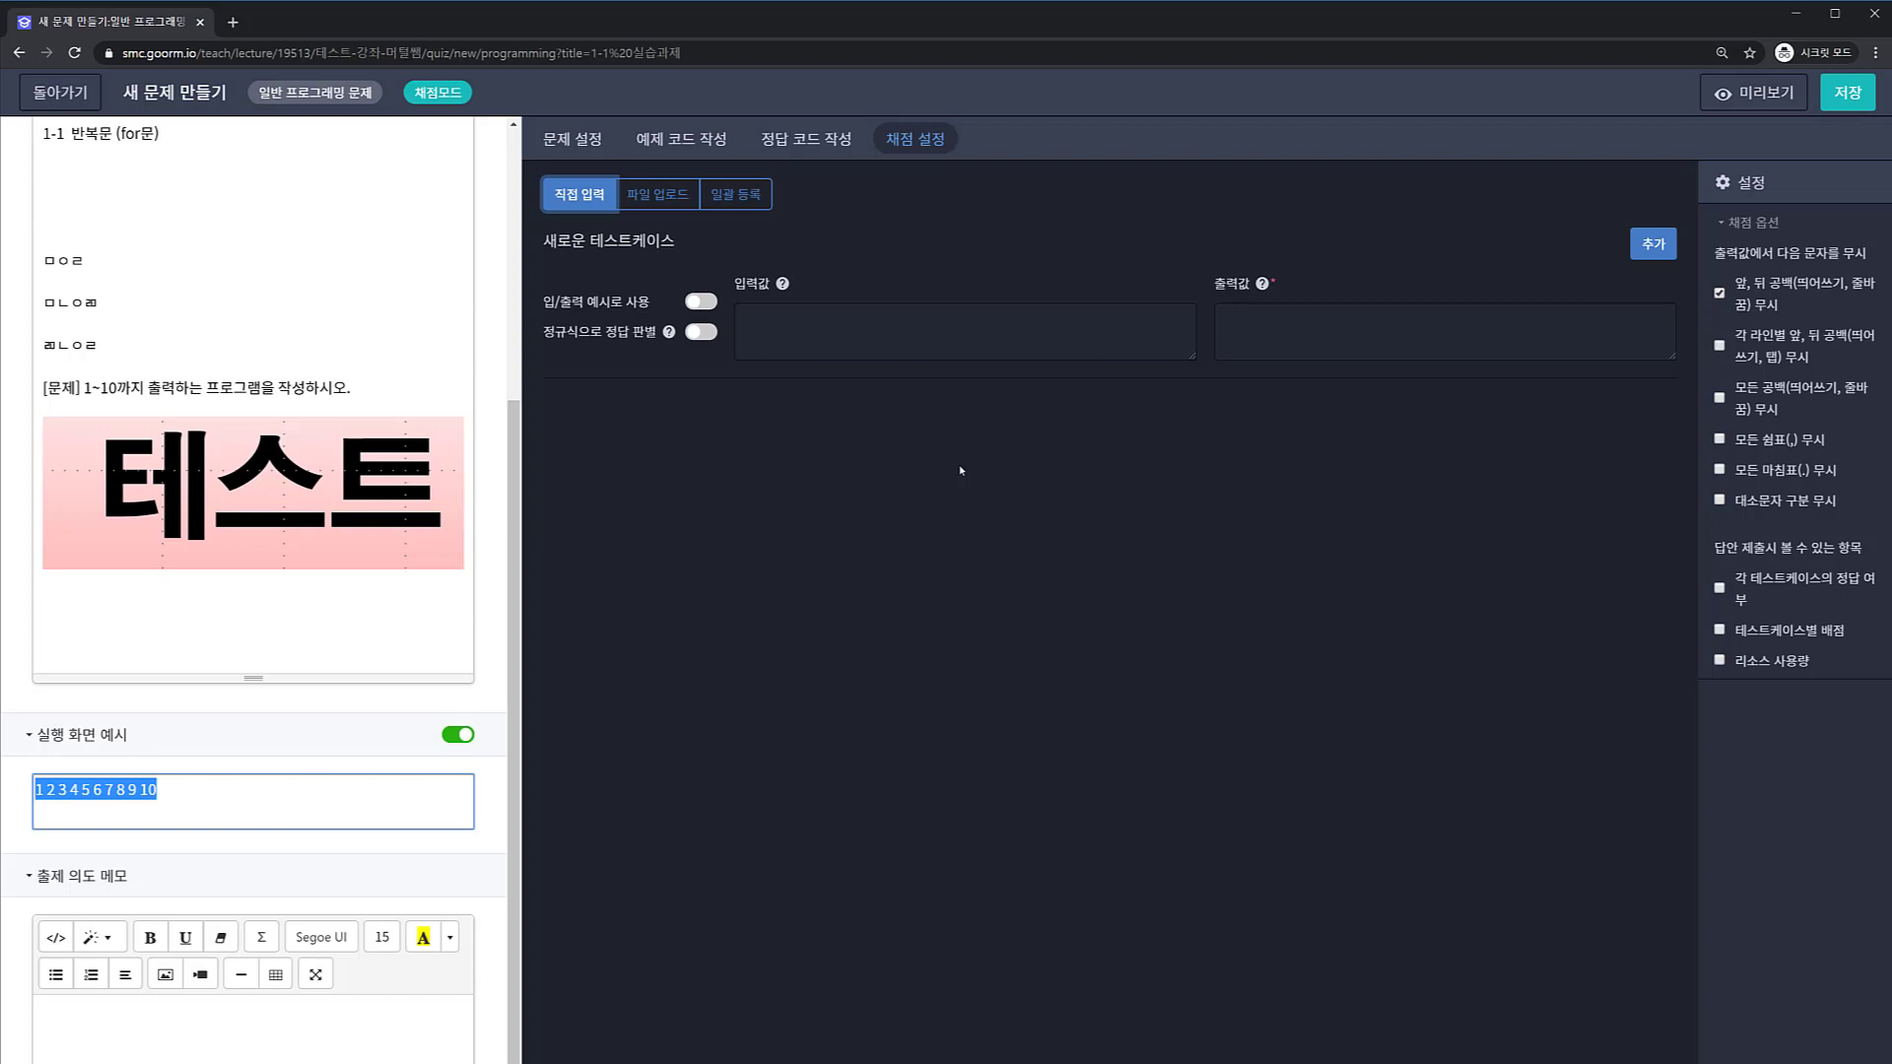
left_click(1294, 341)
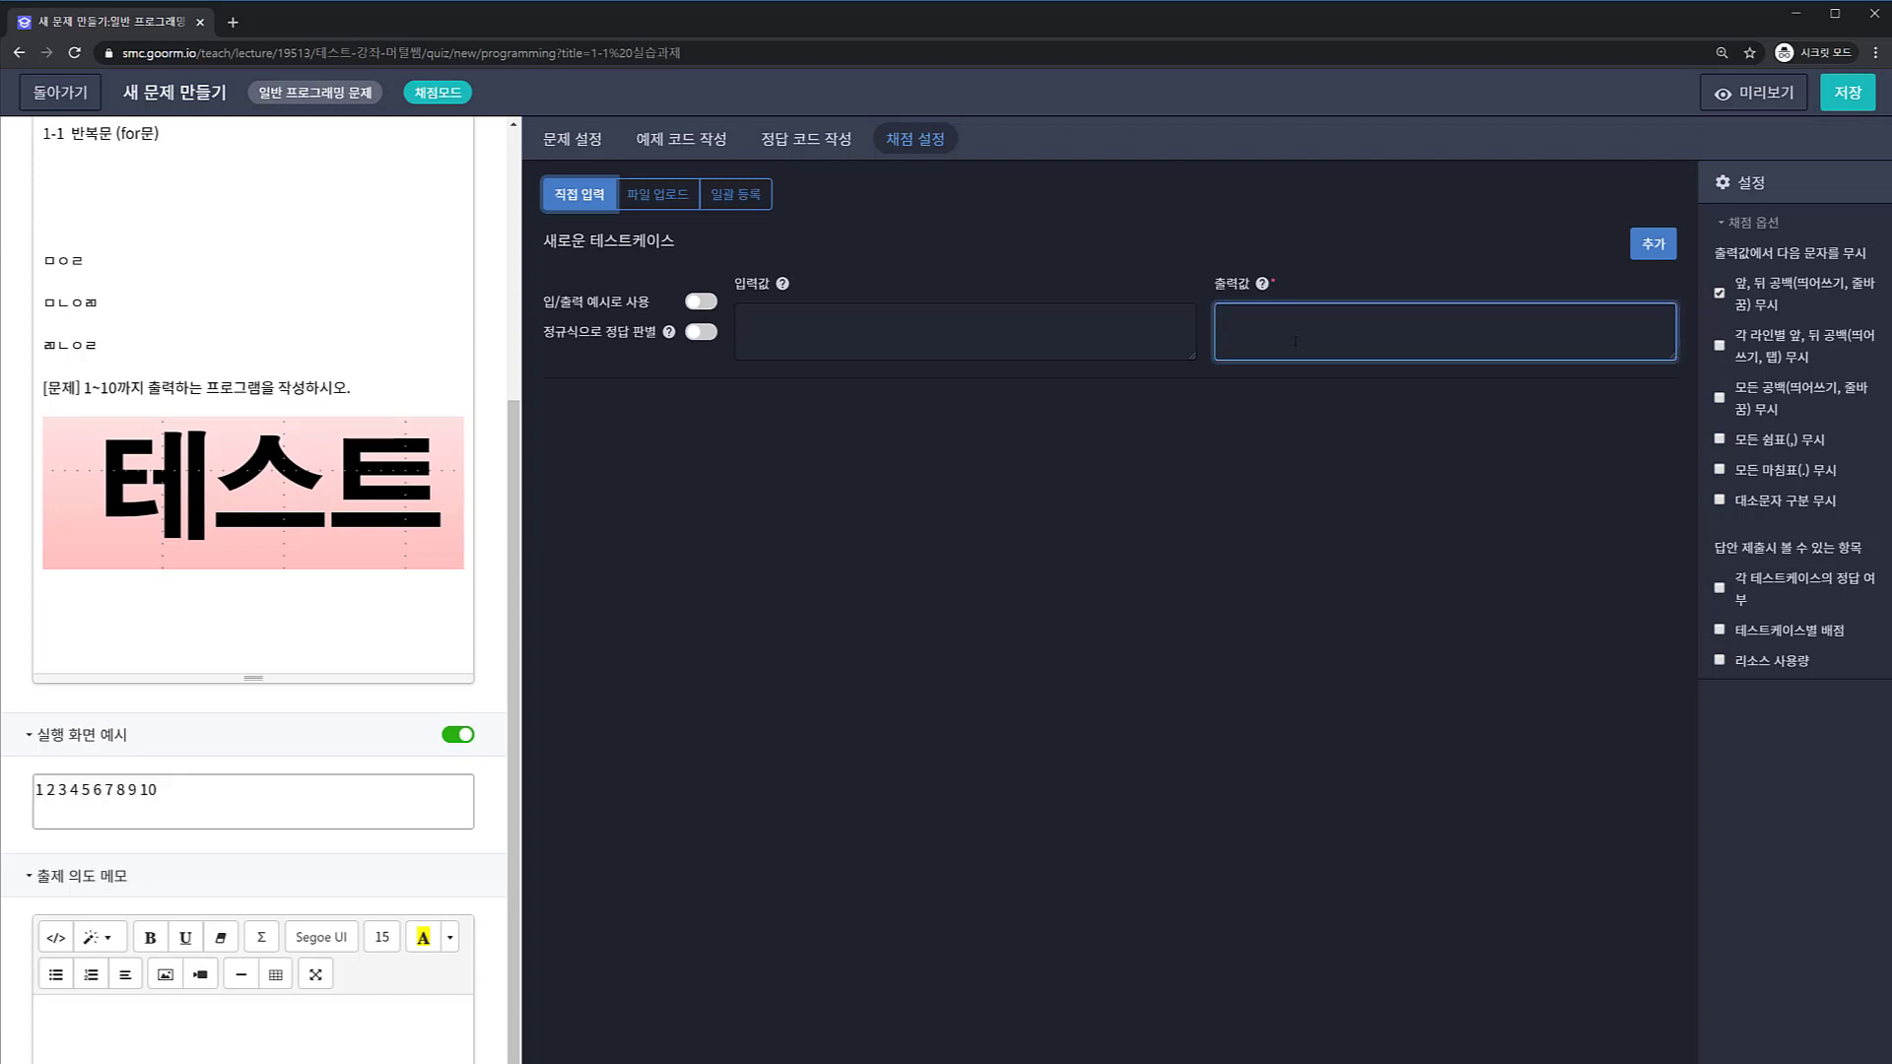
type("10")
key("BackSpace")
type("2 3 4 5 6 7 8 9 10")
left_click(1647, 250)
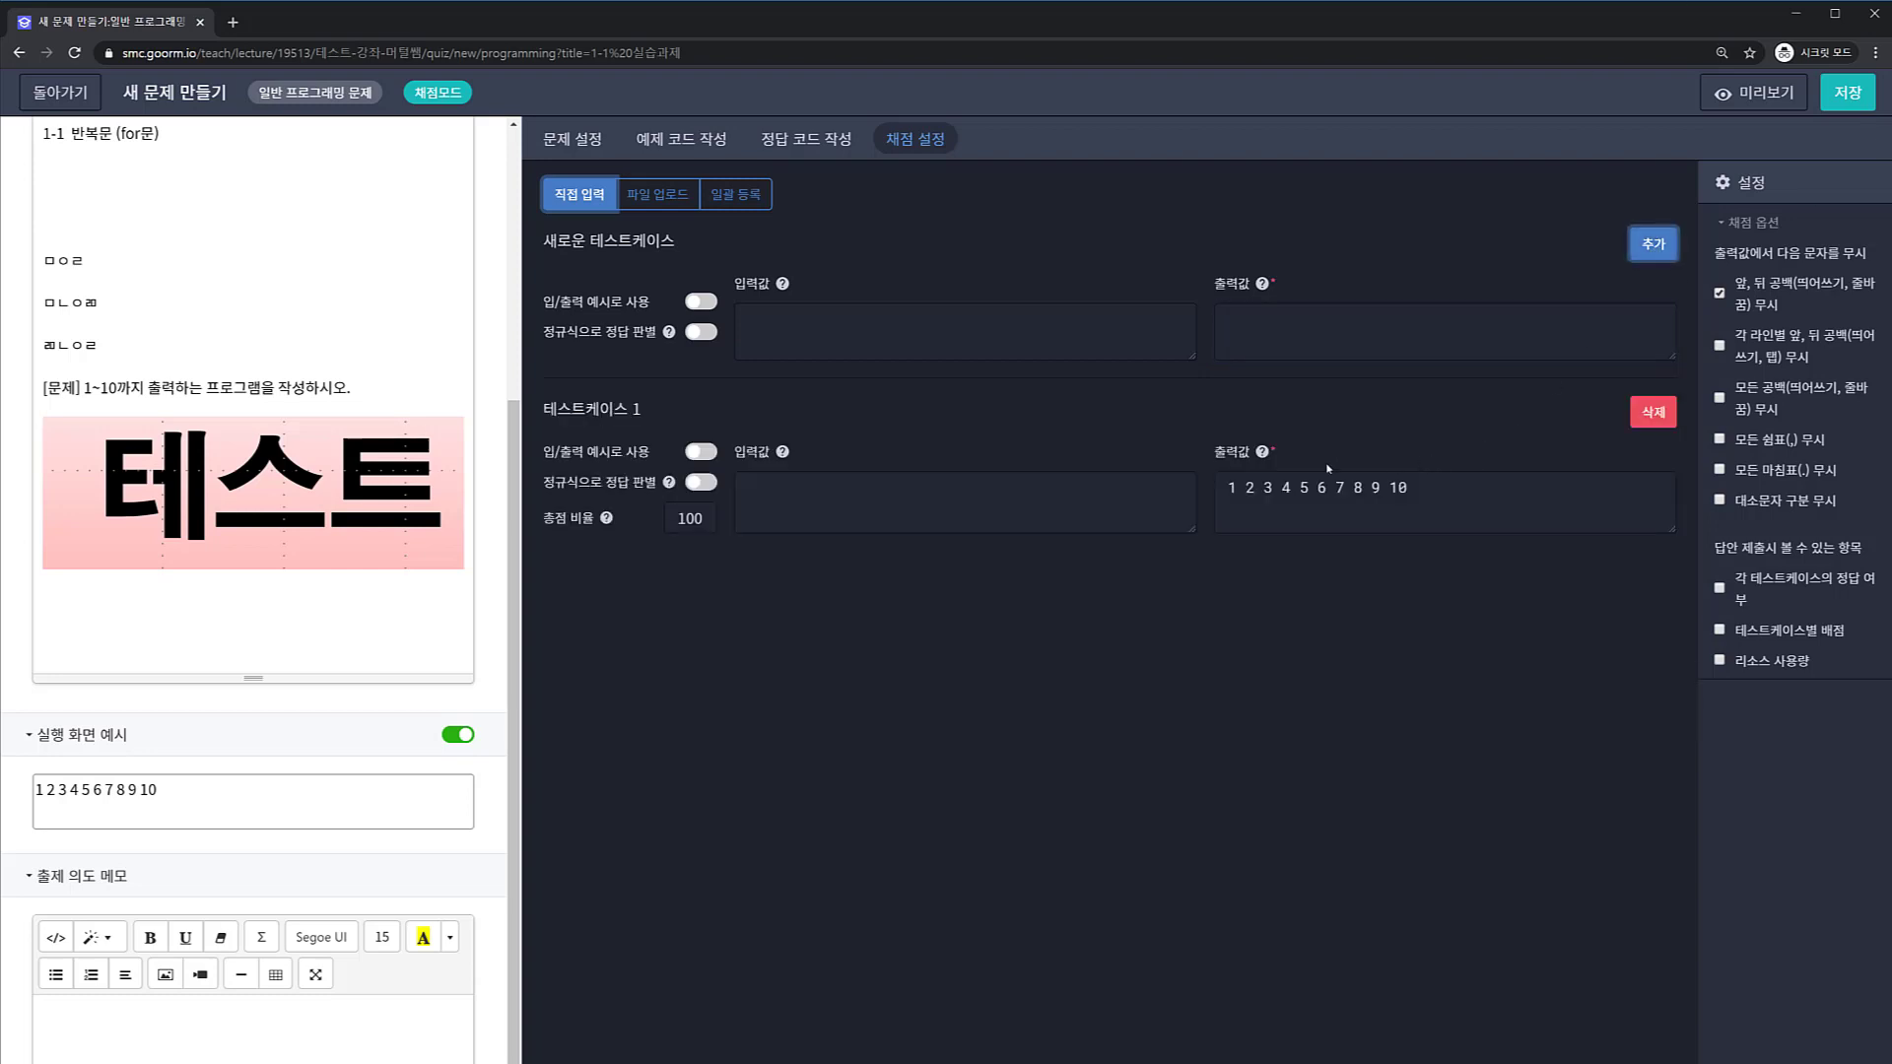
Step: Add a second test case with the input "10 20" and the output "30"
left_click(782, 504)
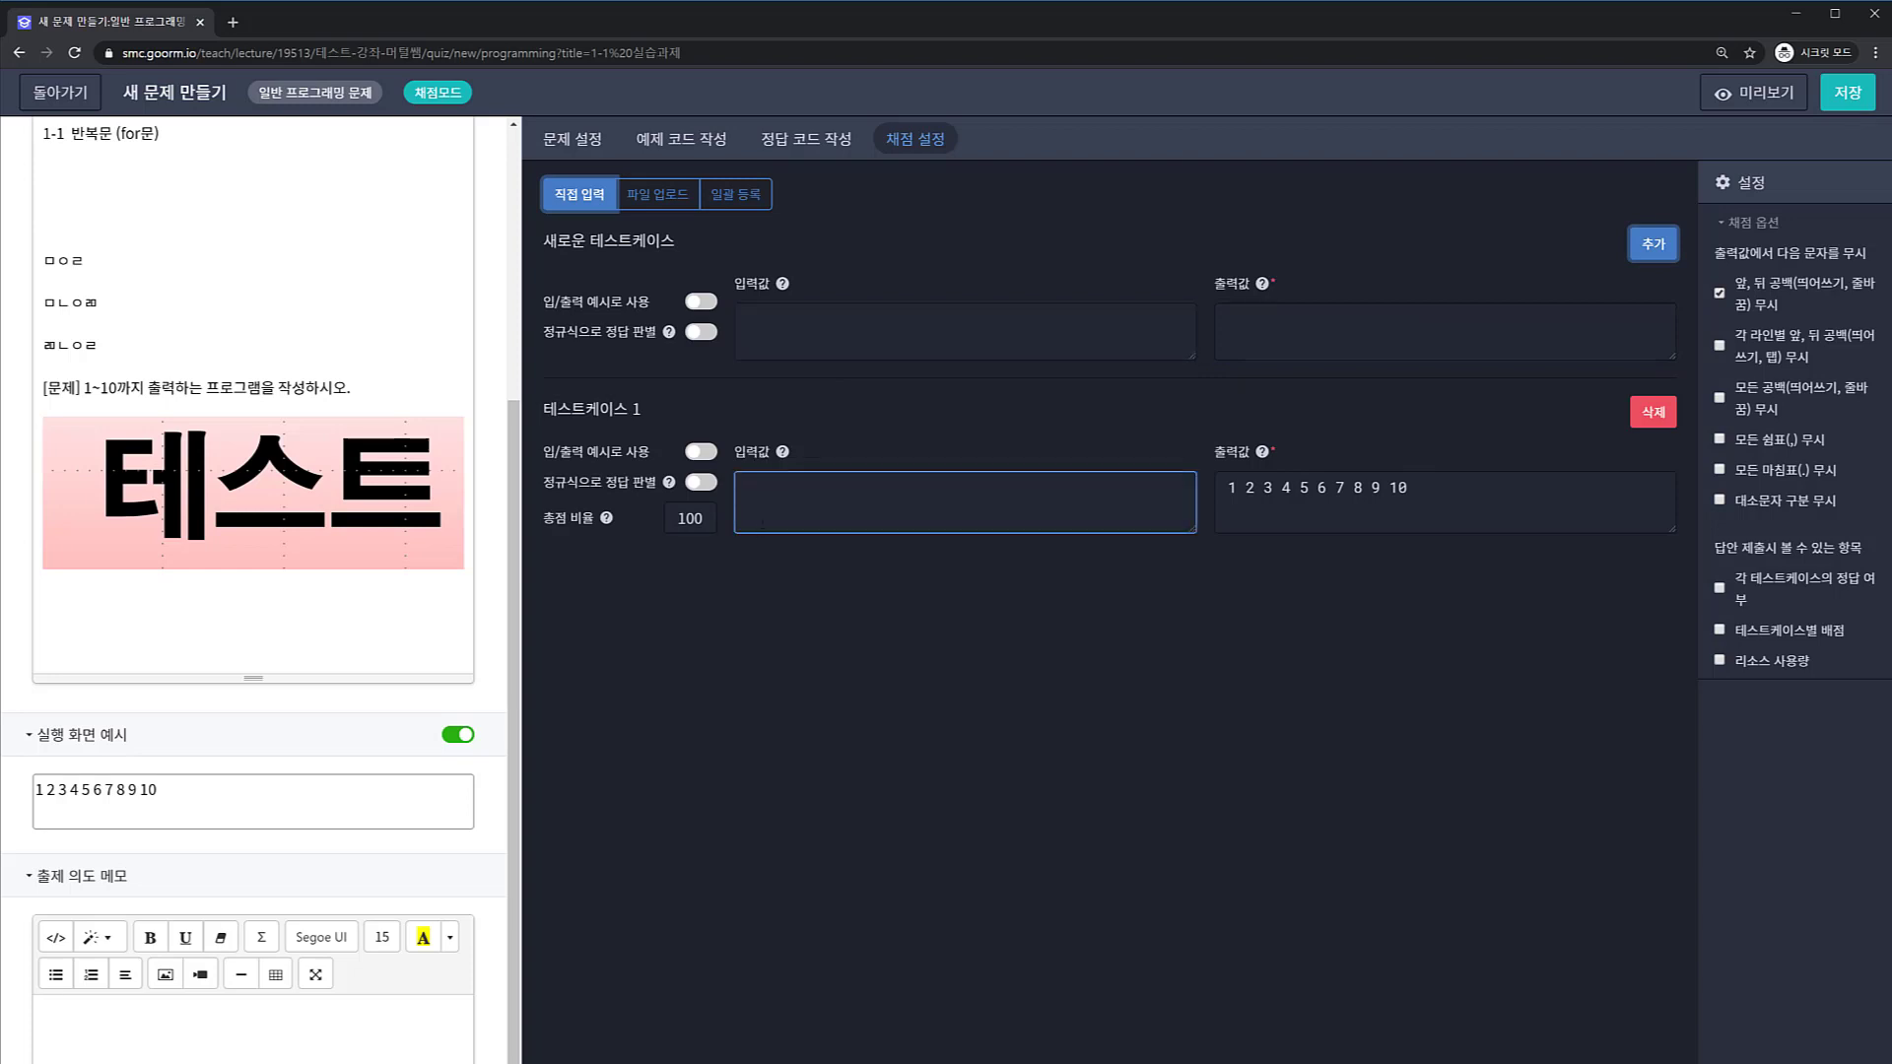
left_click(849, 342)
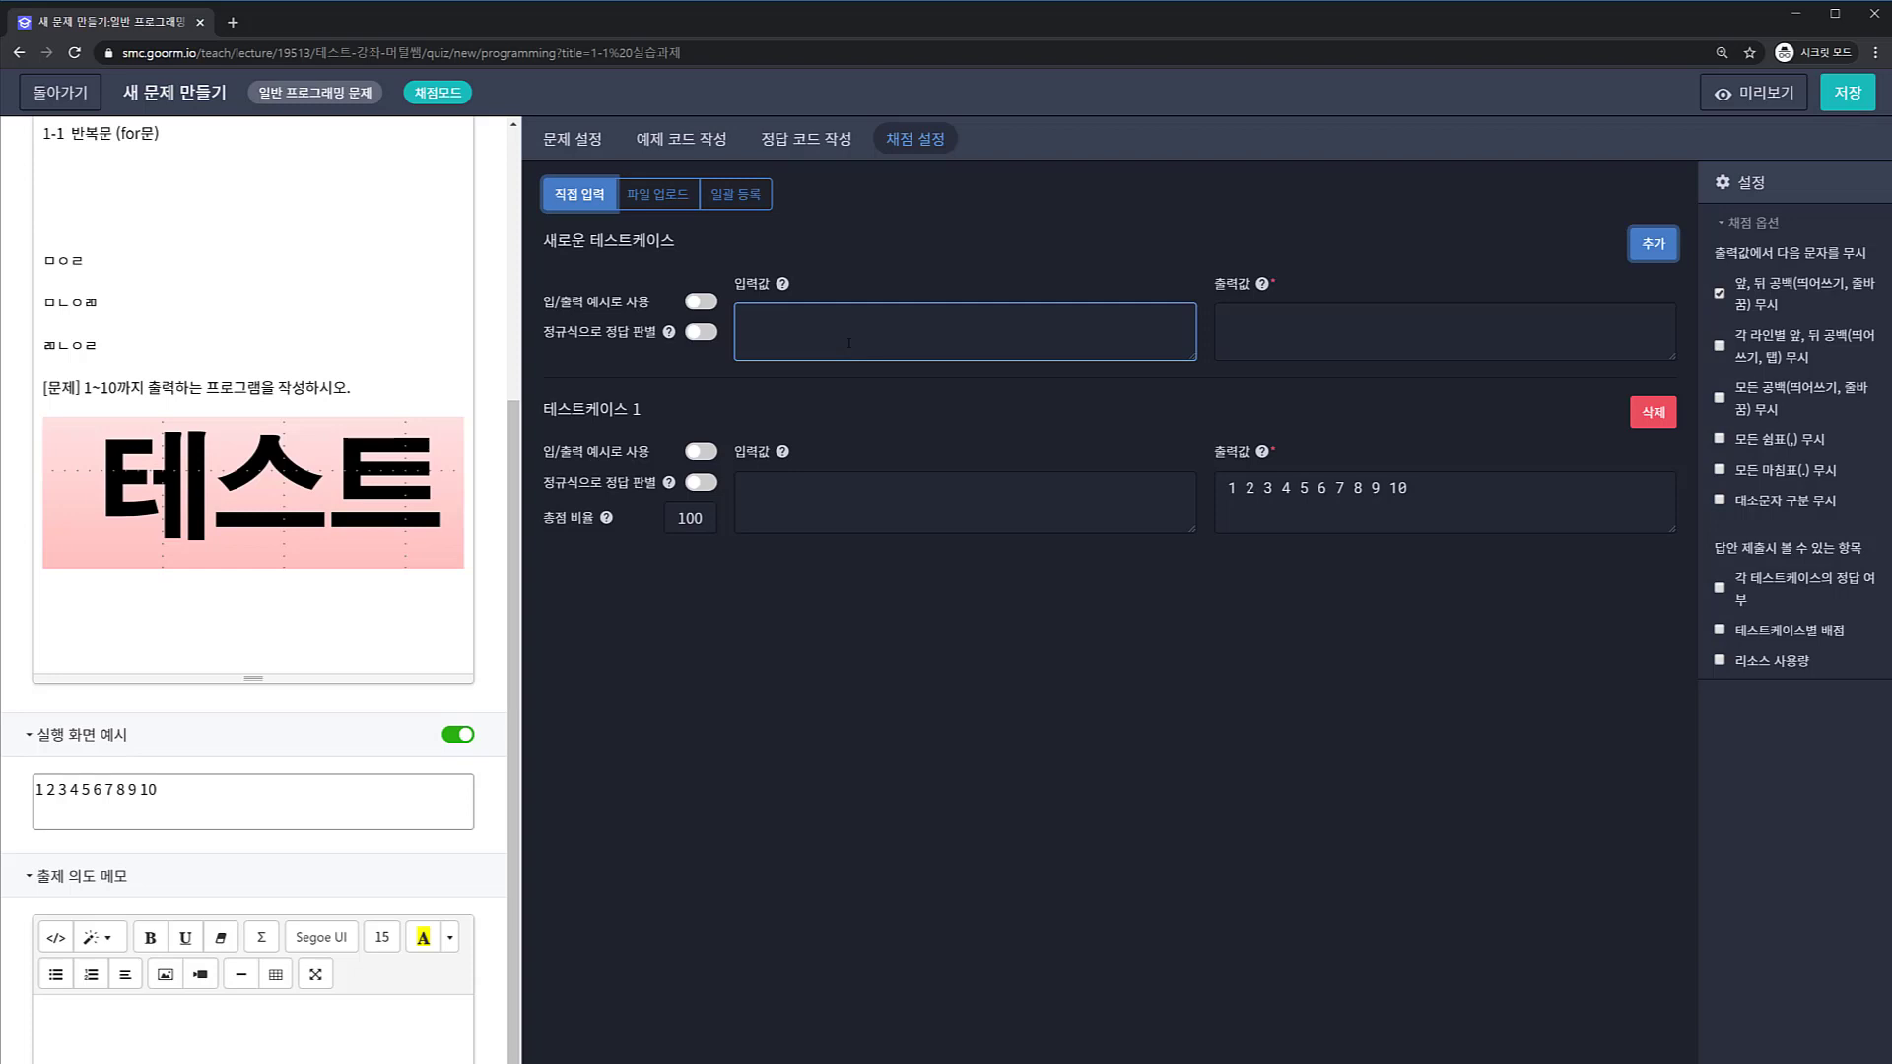
left_click(877, 321)
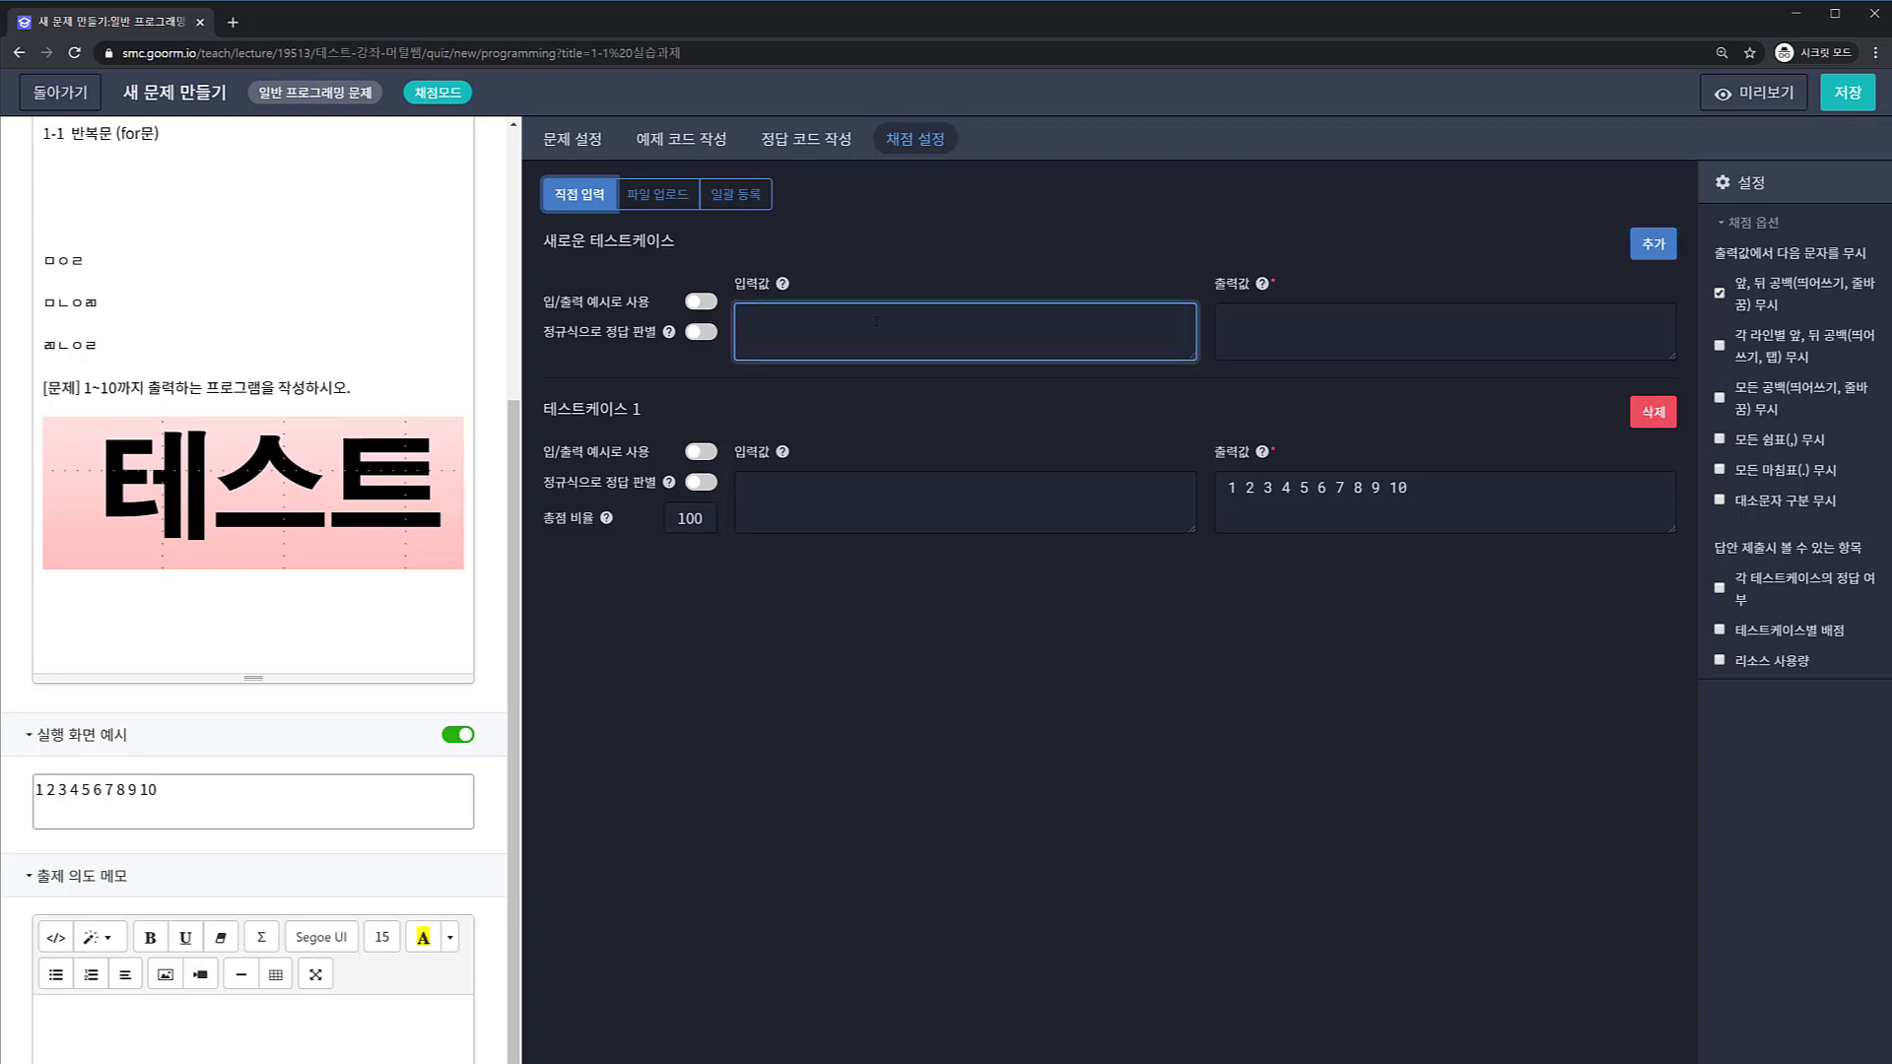
type("10 20")
left_click(1378, 318)
type("30")
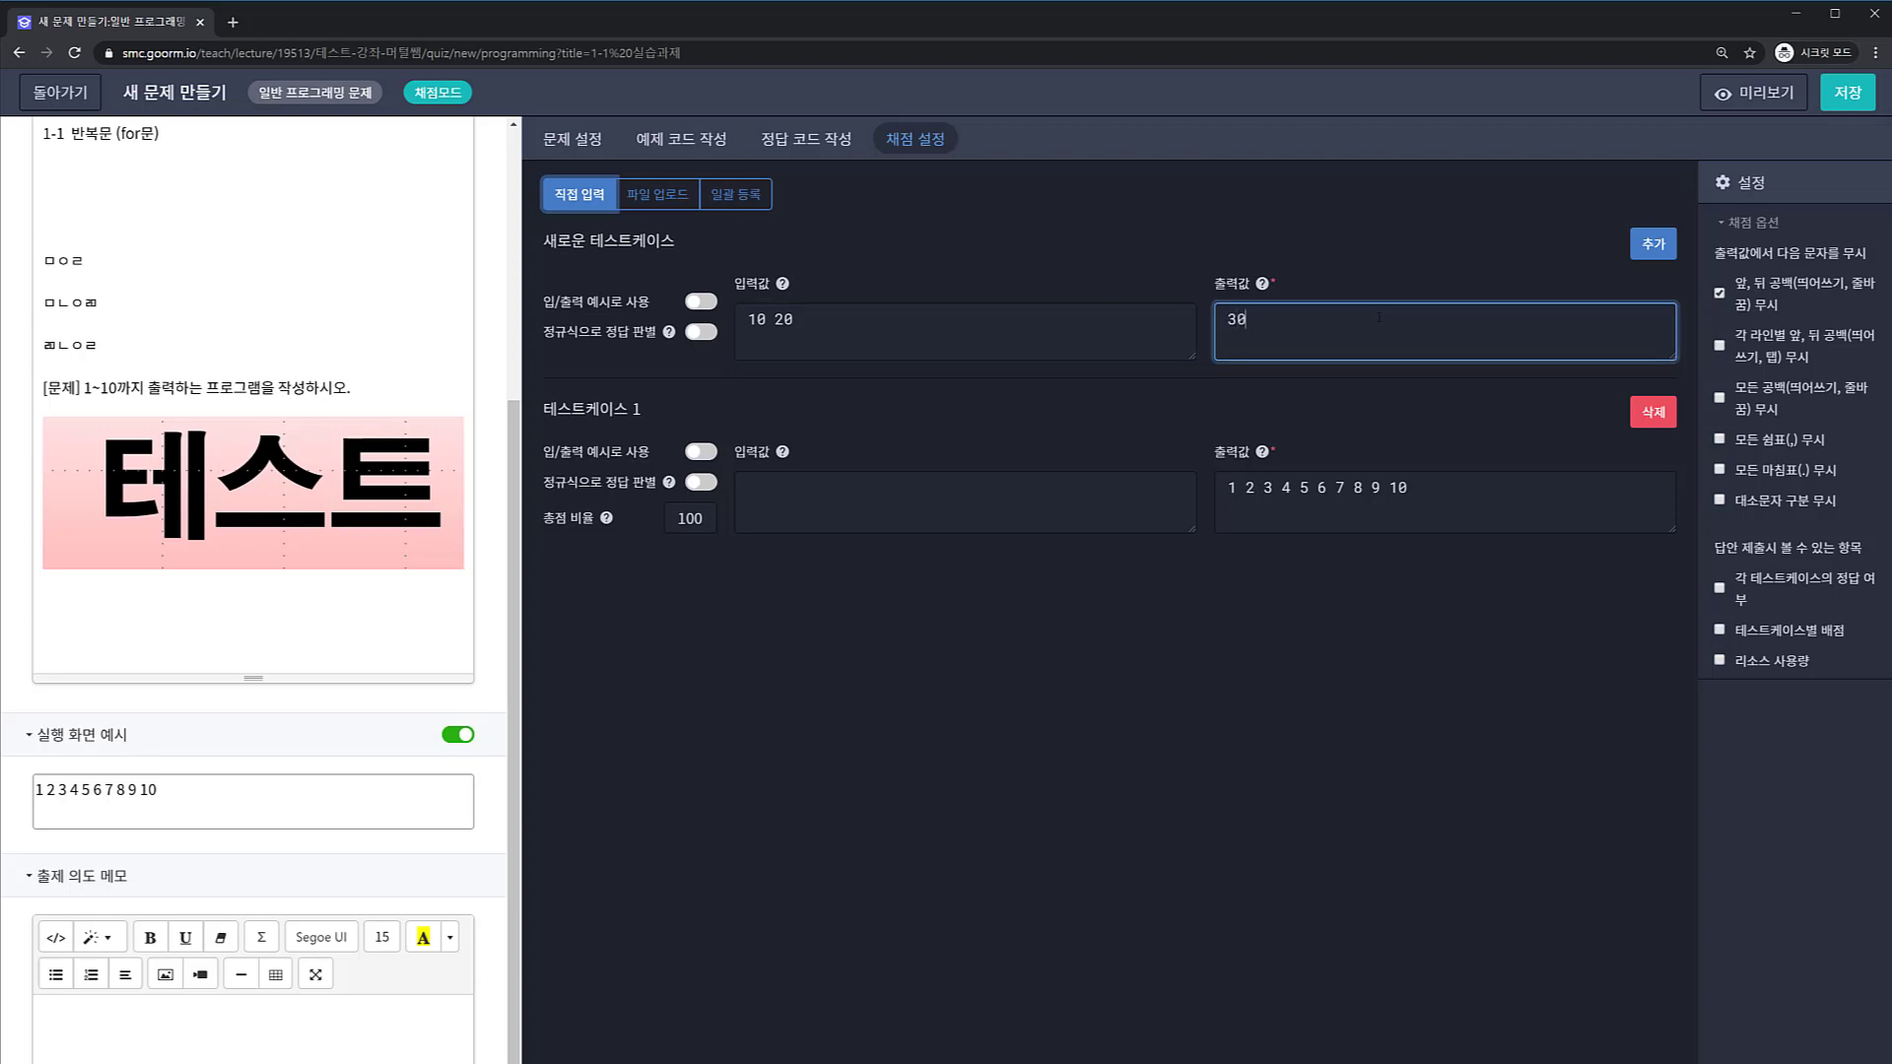
left_click(1654, 247)
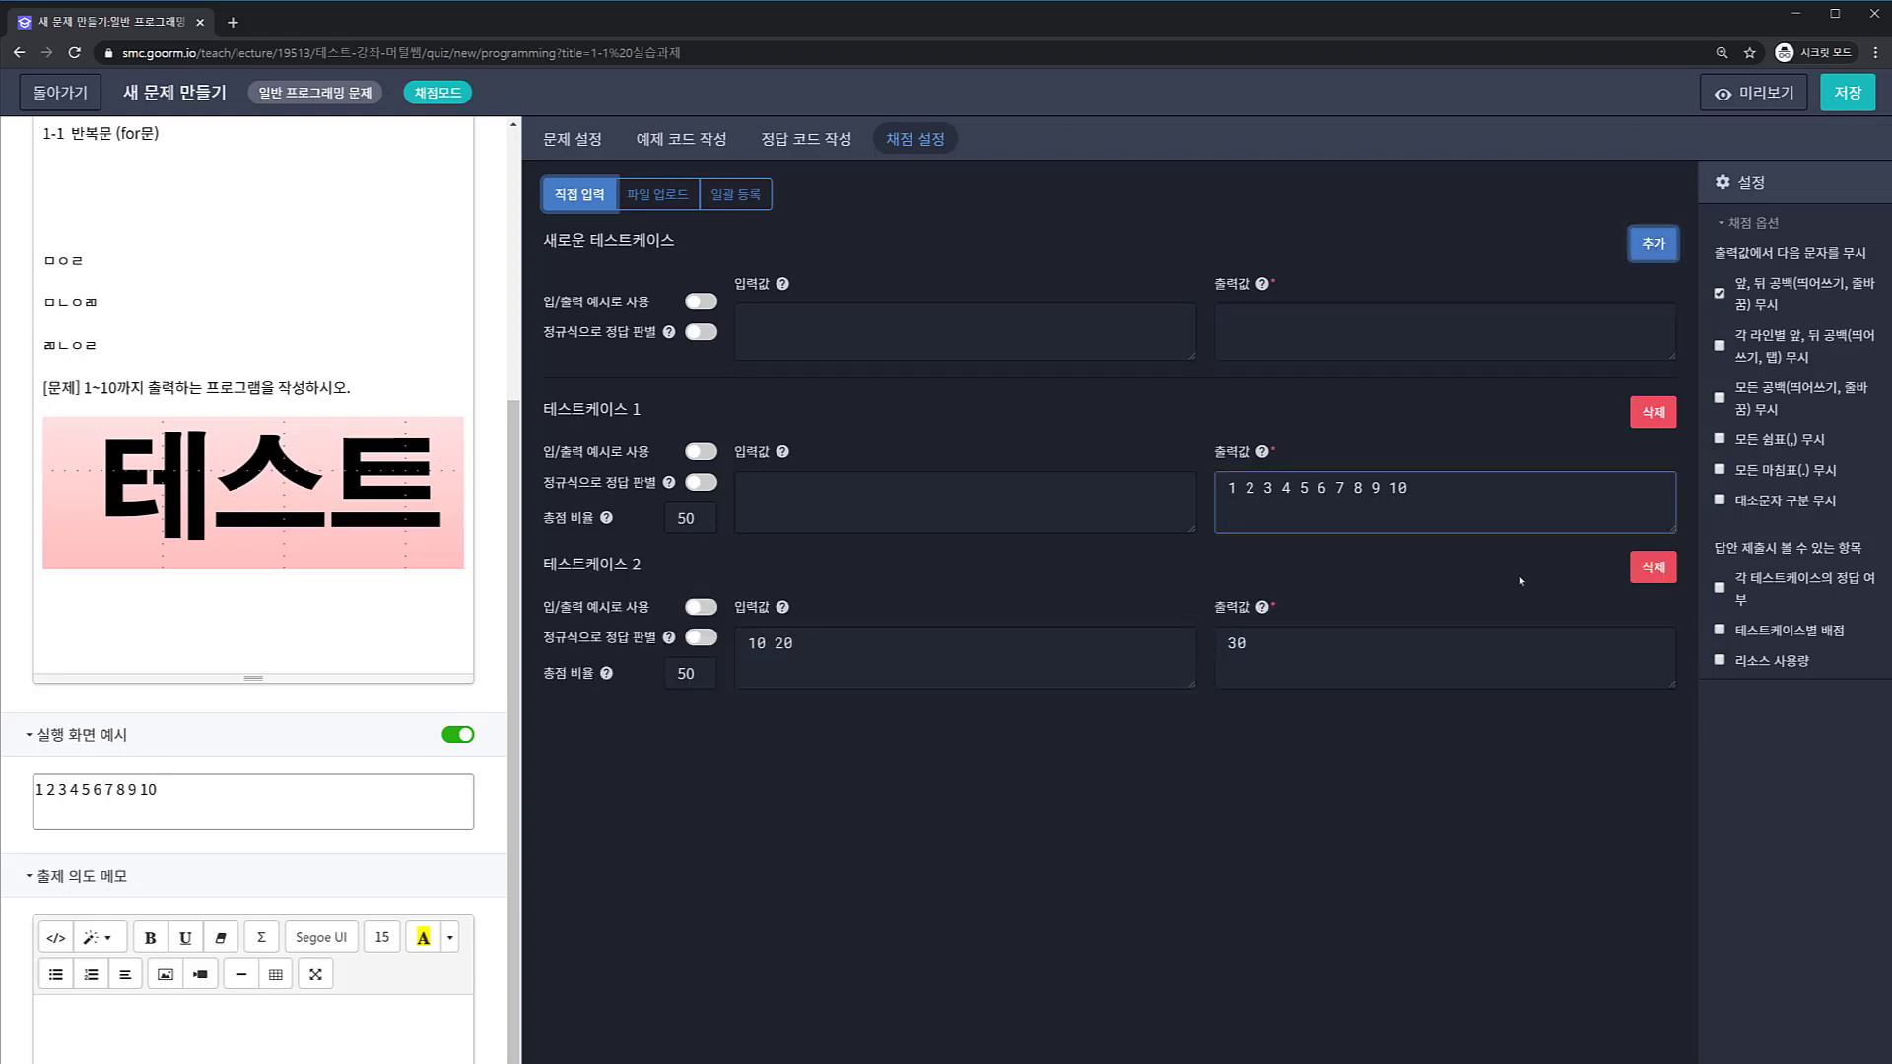
Step: Delete test case 2 from the grading settings
left_click(1635, 520)
key("ctrl+a")
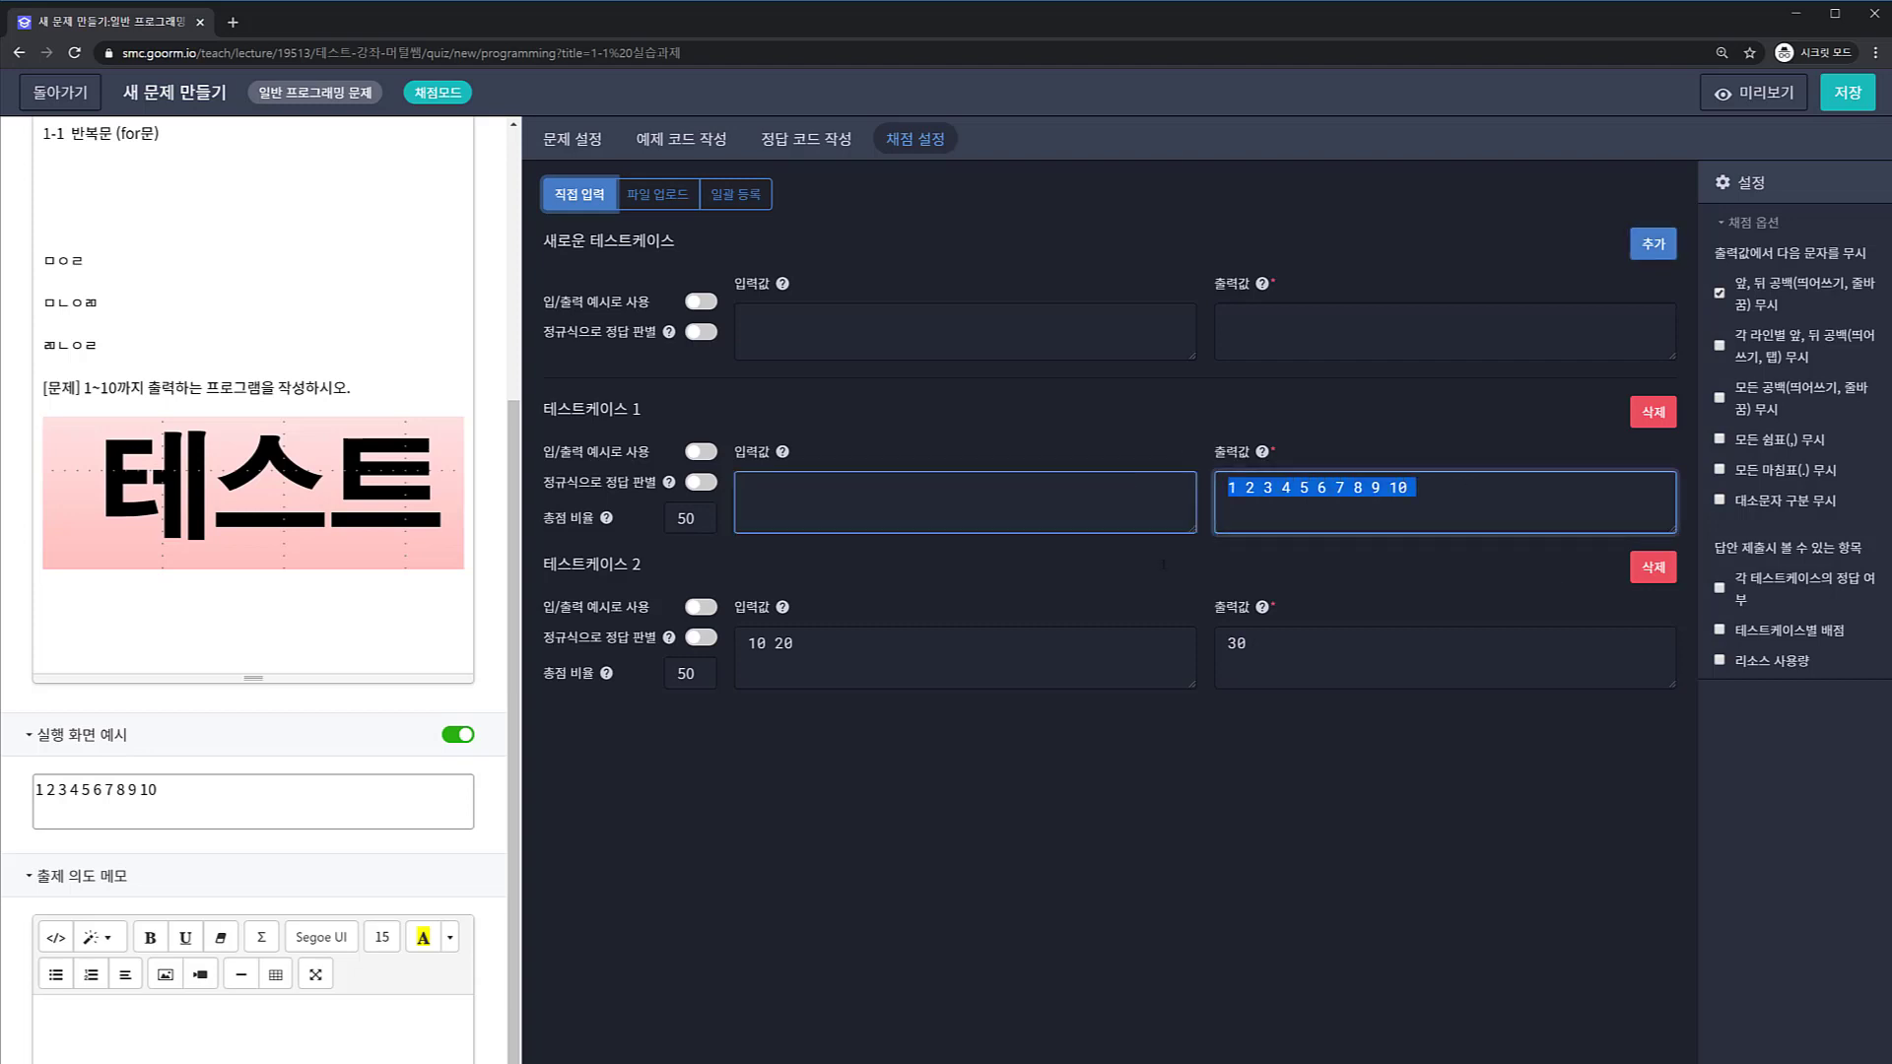
left_click(1659, 575)
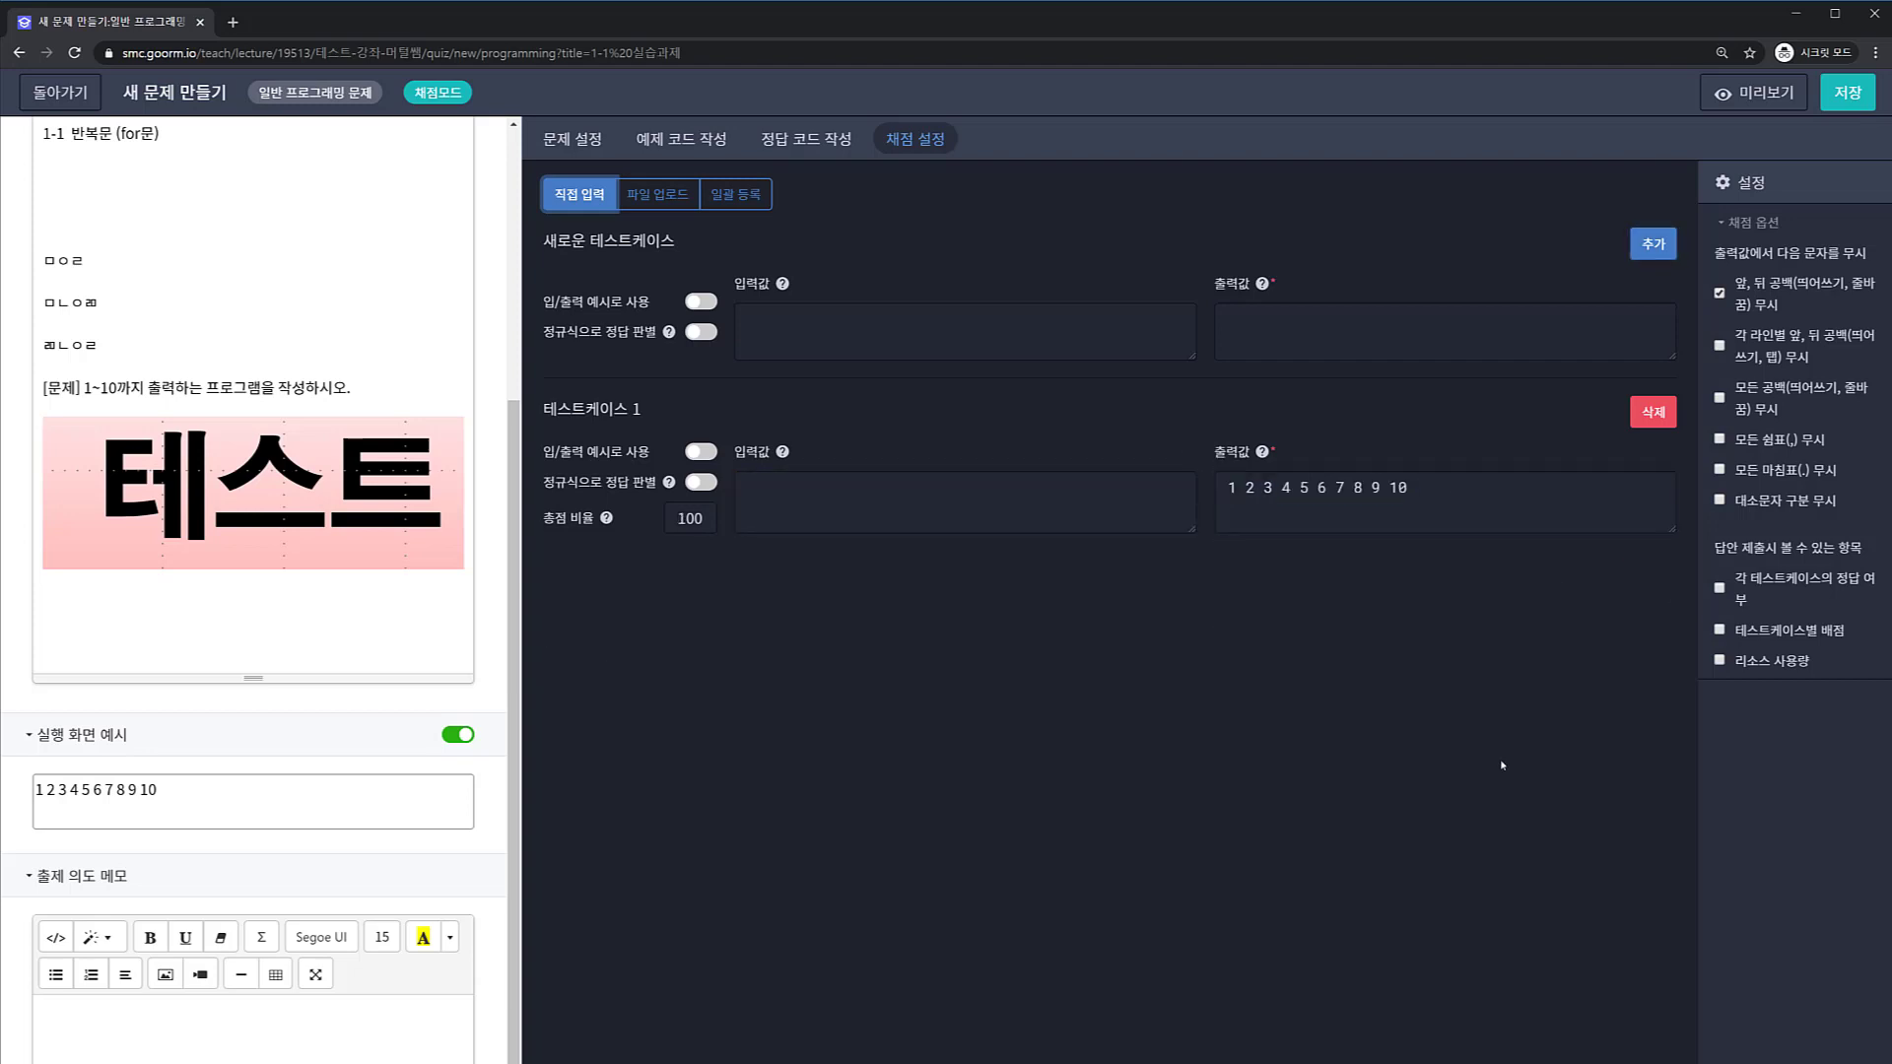
Step: Turn off the grading option that ignores leading and trailing whitespace in the output, and save the problem
left_click(1249, 508)
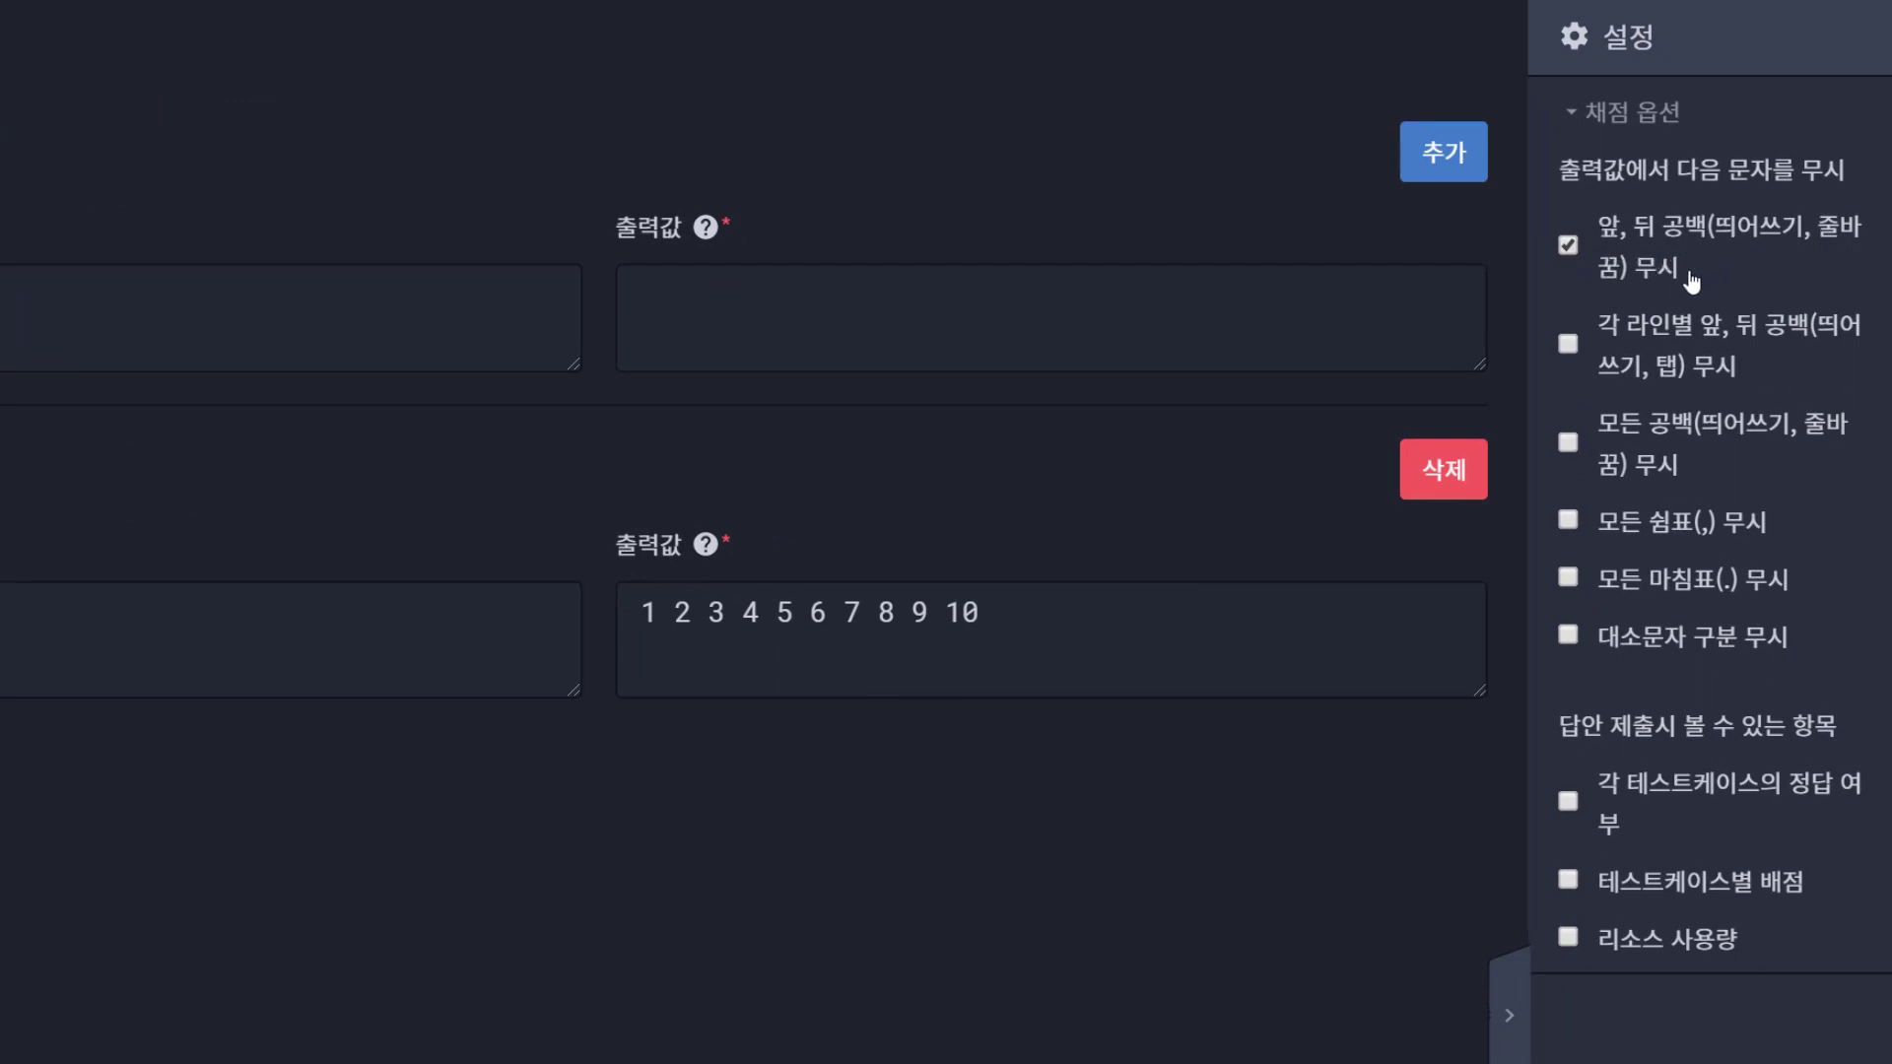
left_click(1086, 631)
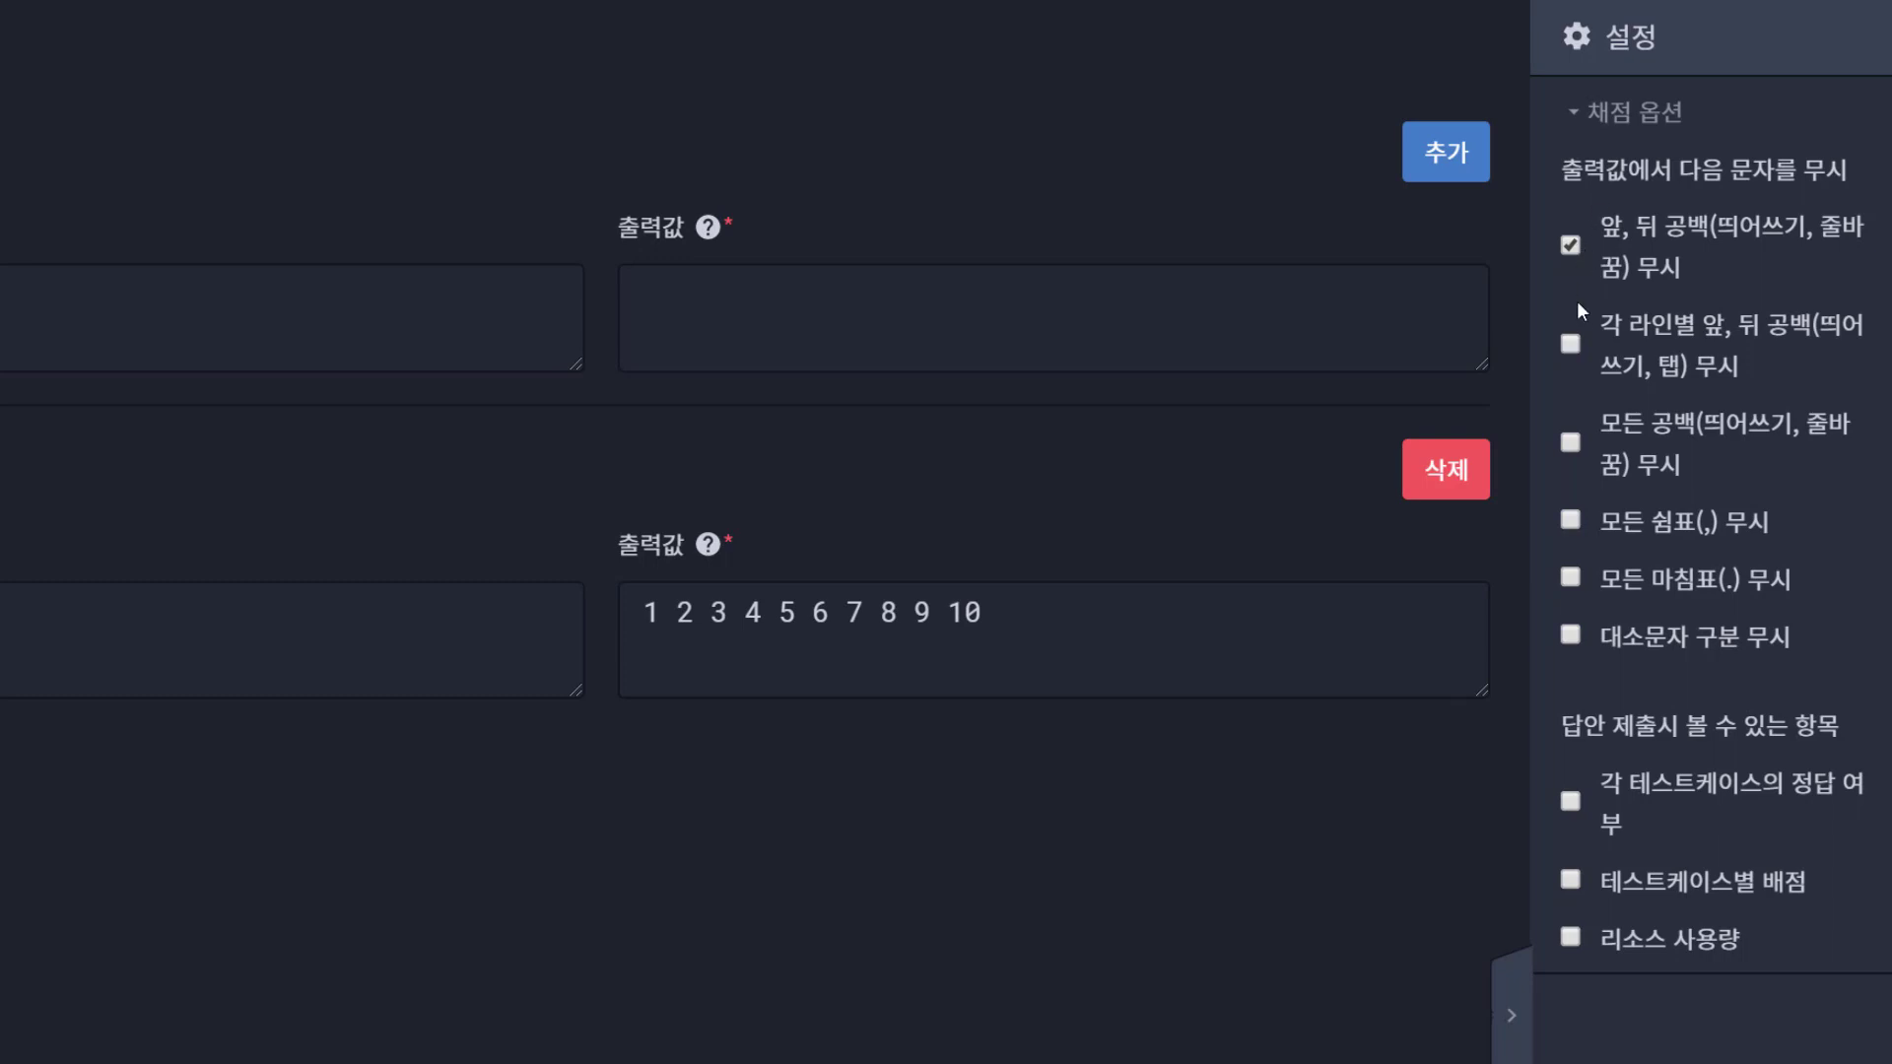
left_click(1574, 247)
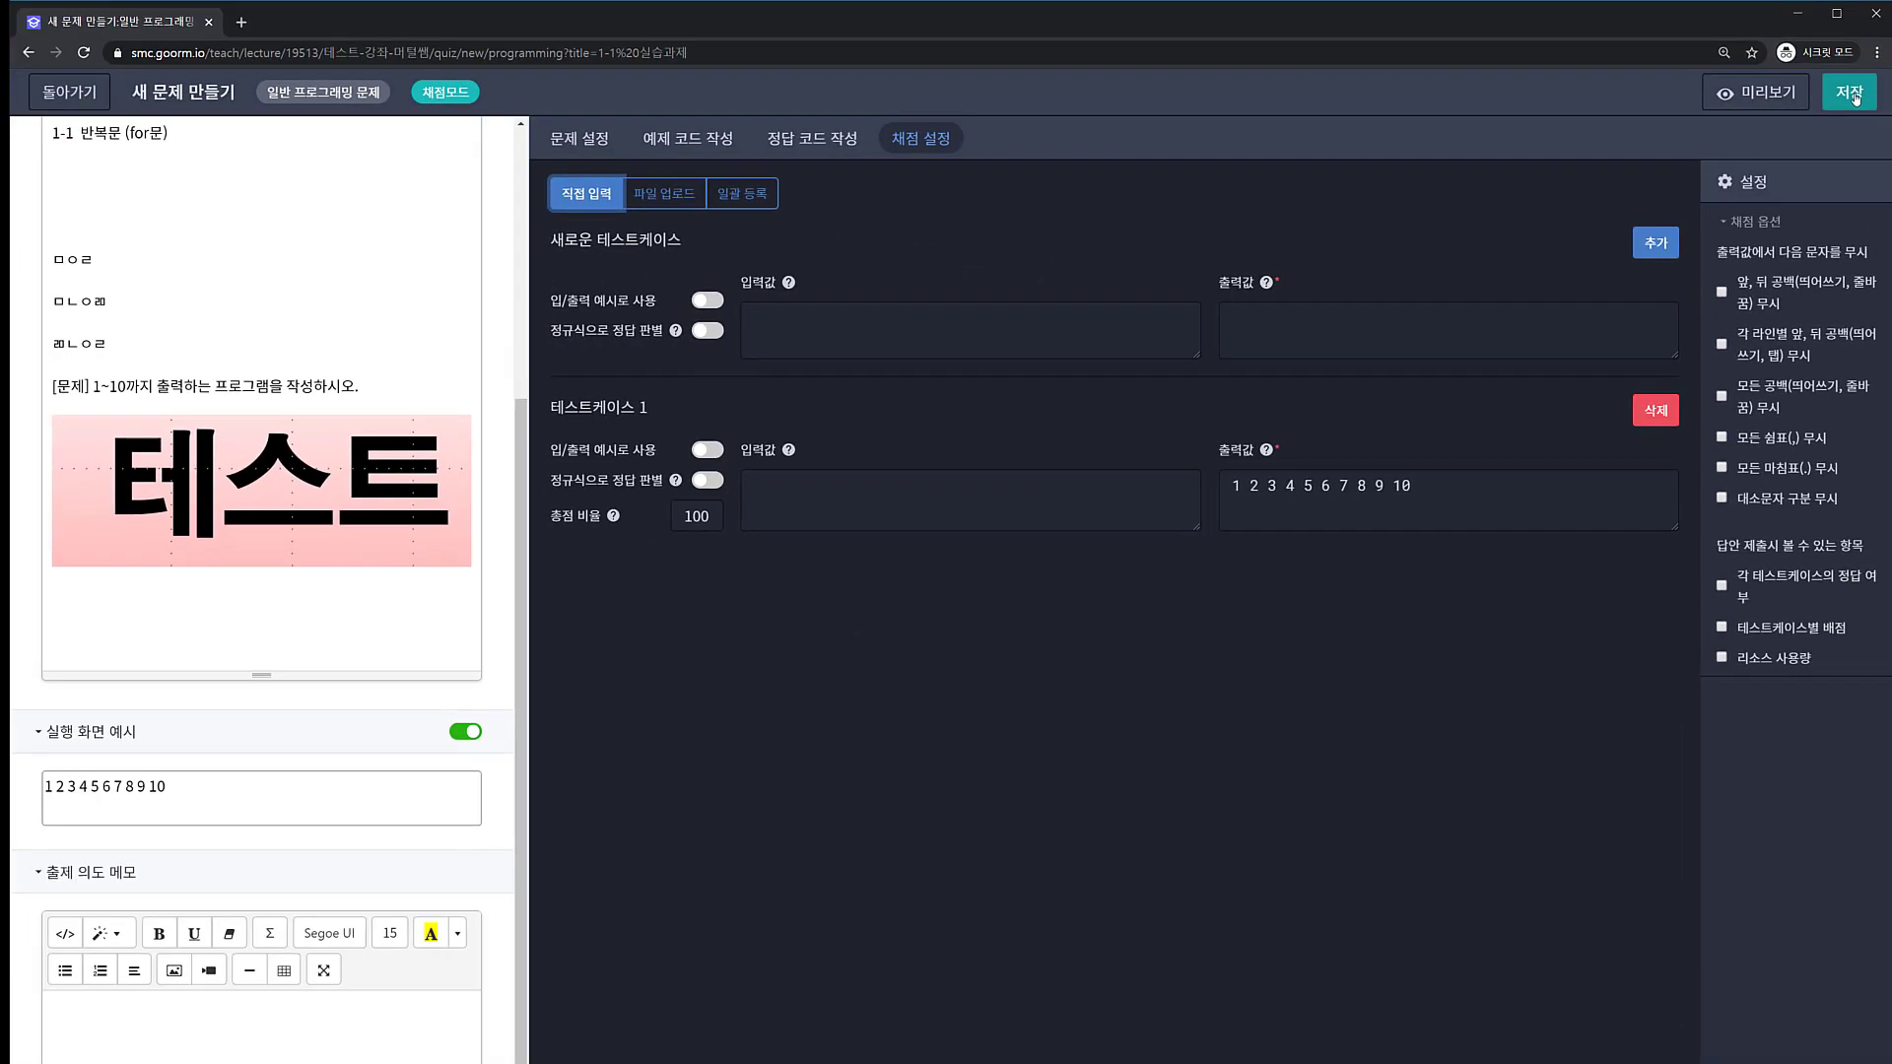
left_click(1850, 94)
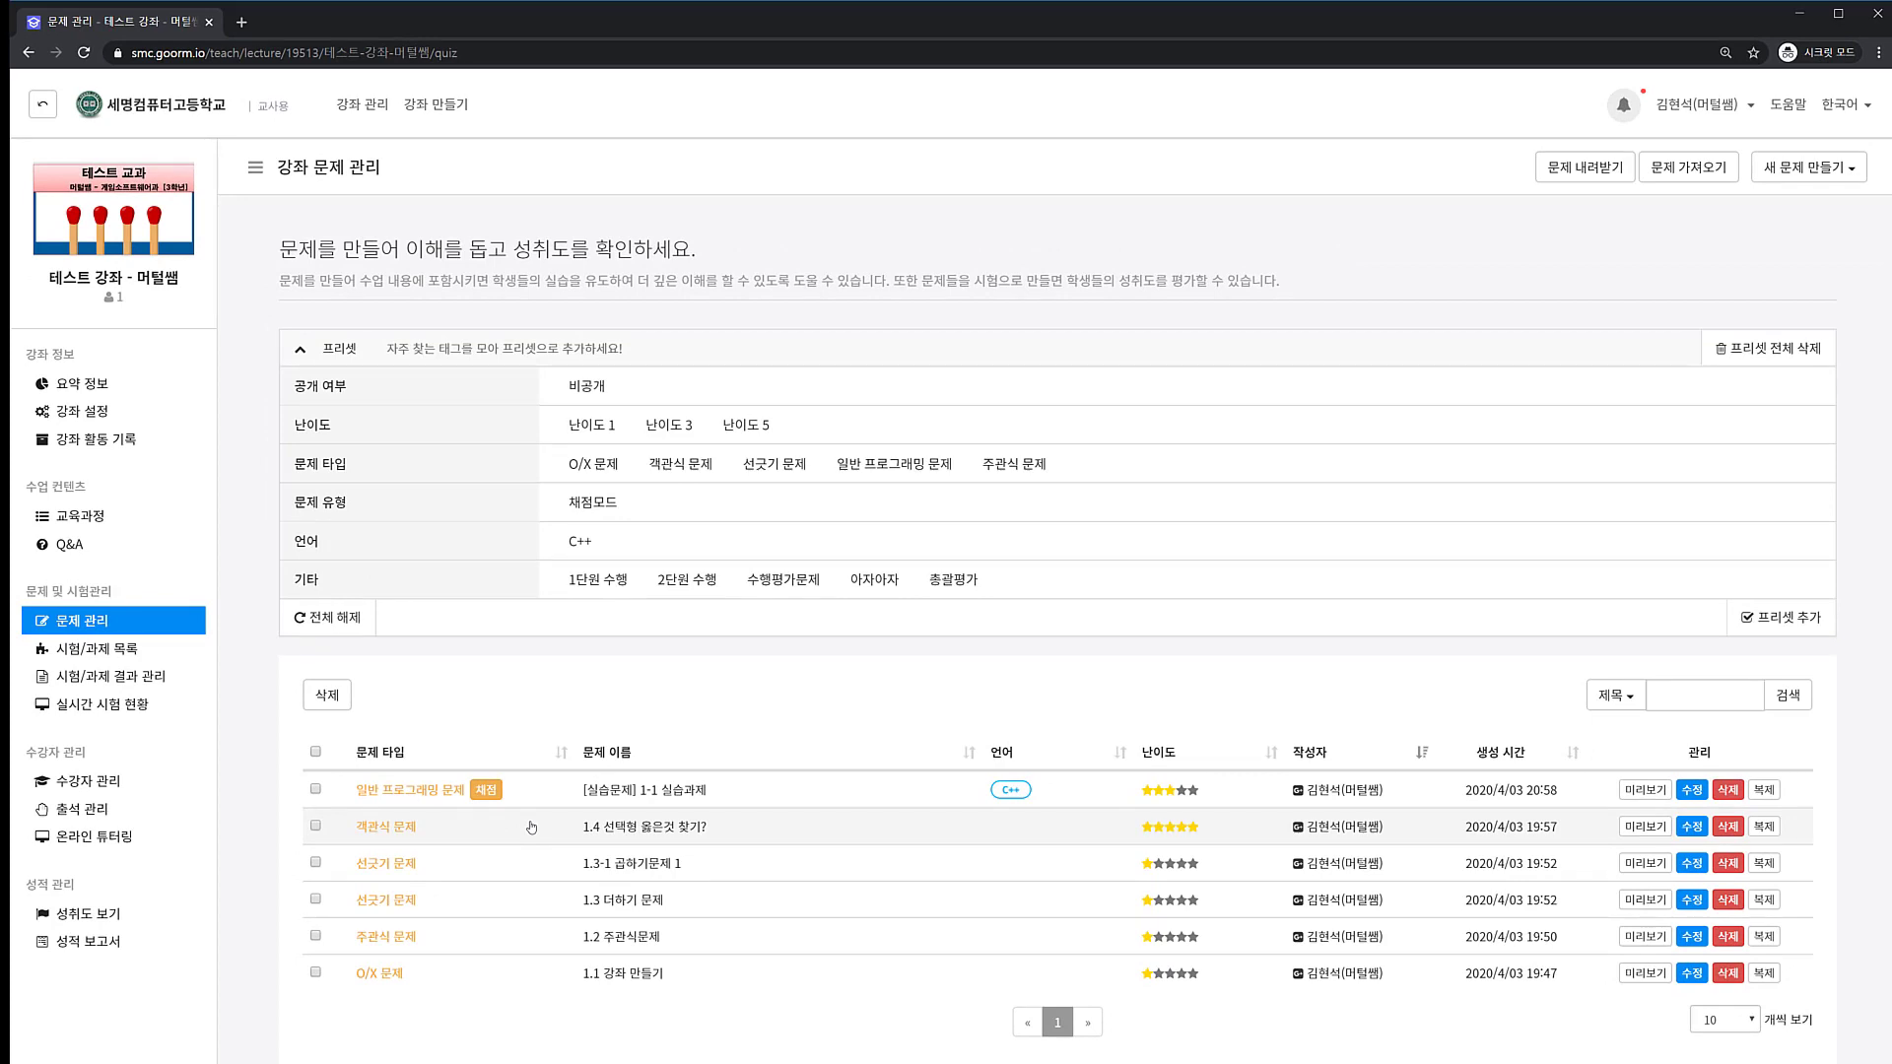
Step: Open the "1-1 실습과제" lecture in the curriculum for editing and register the problem "[실습문제] 1-1 실습과제" in it
left_click(82, 522)
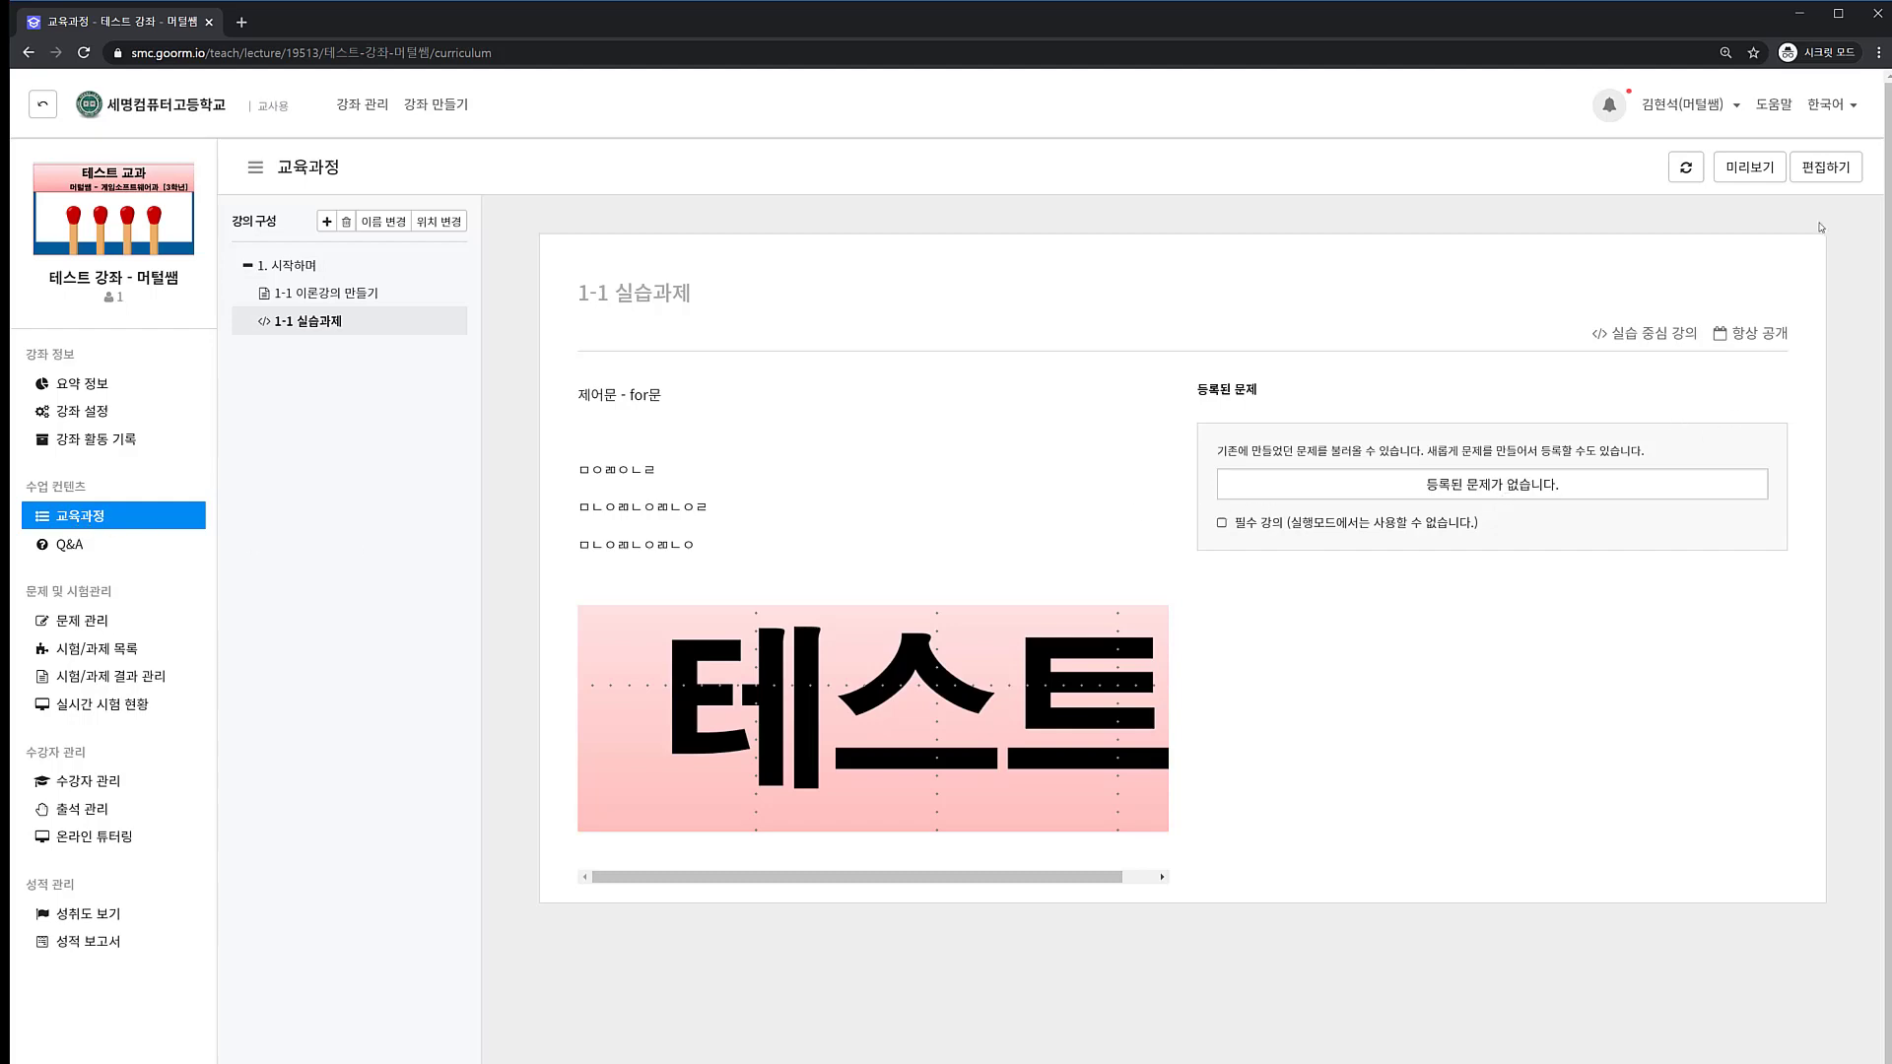
left_click(1824, 167)
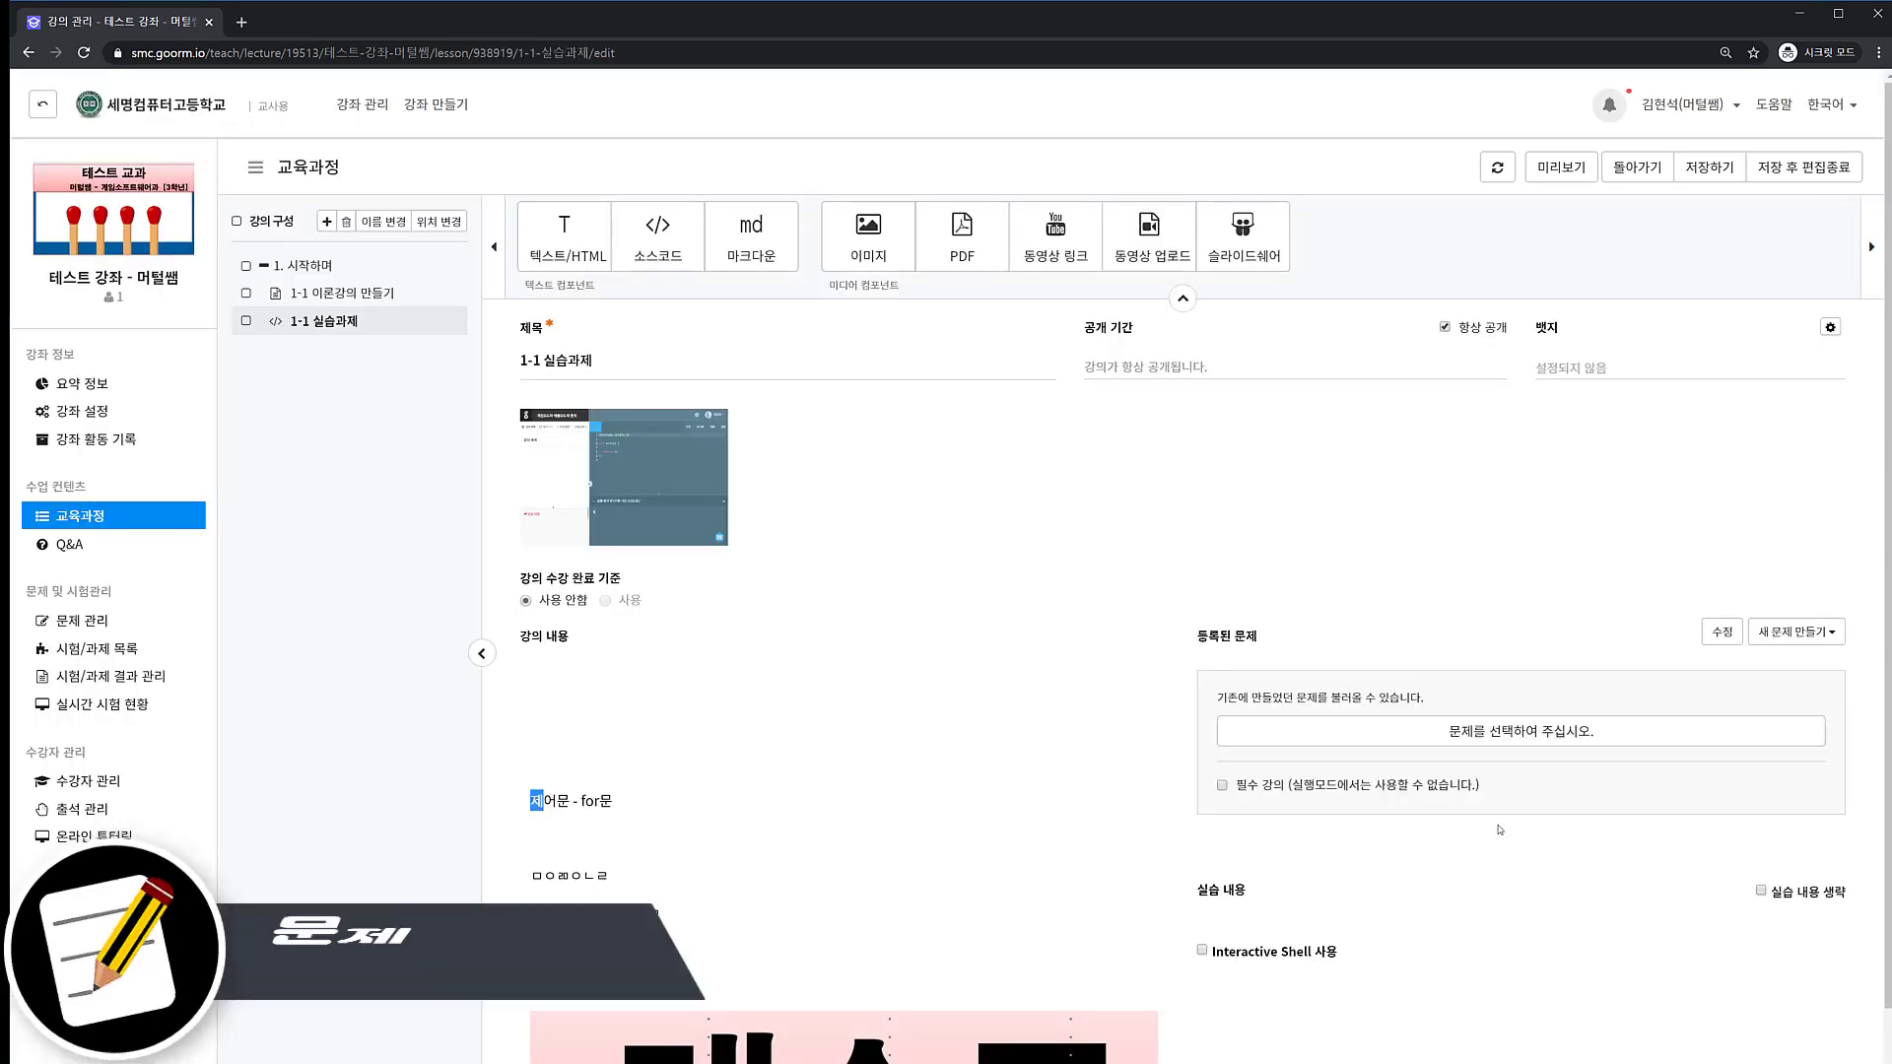
left_click(1499, 733)
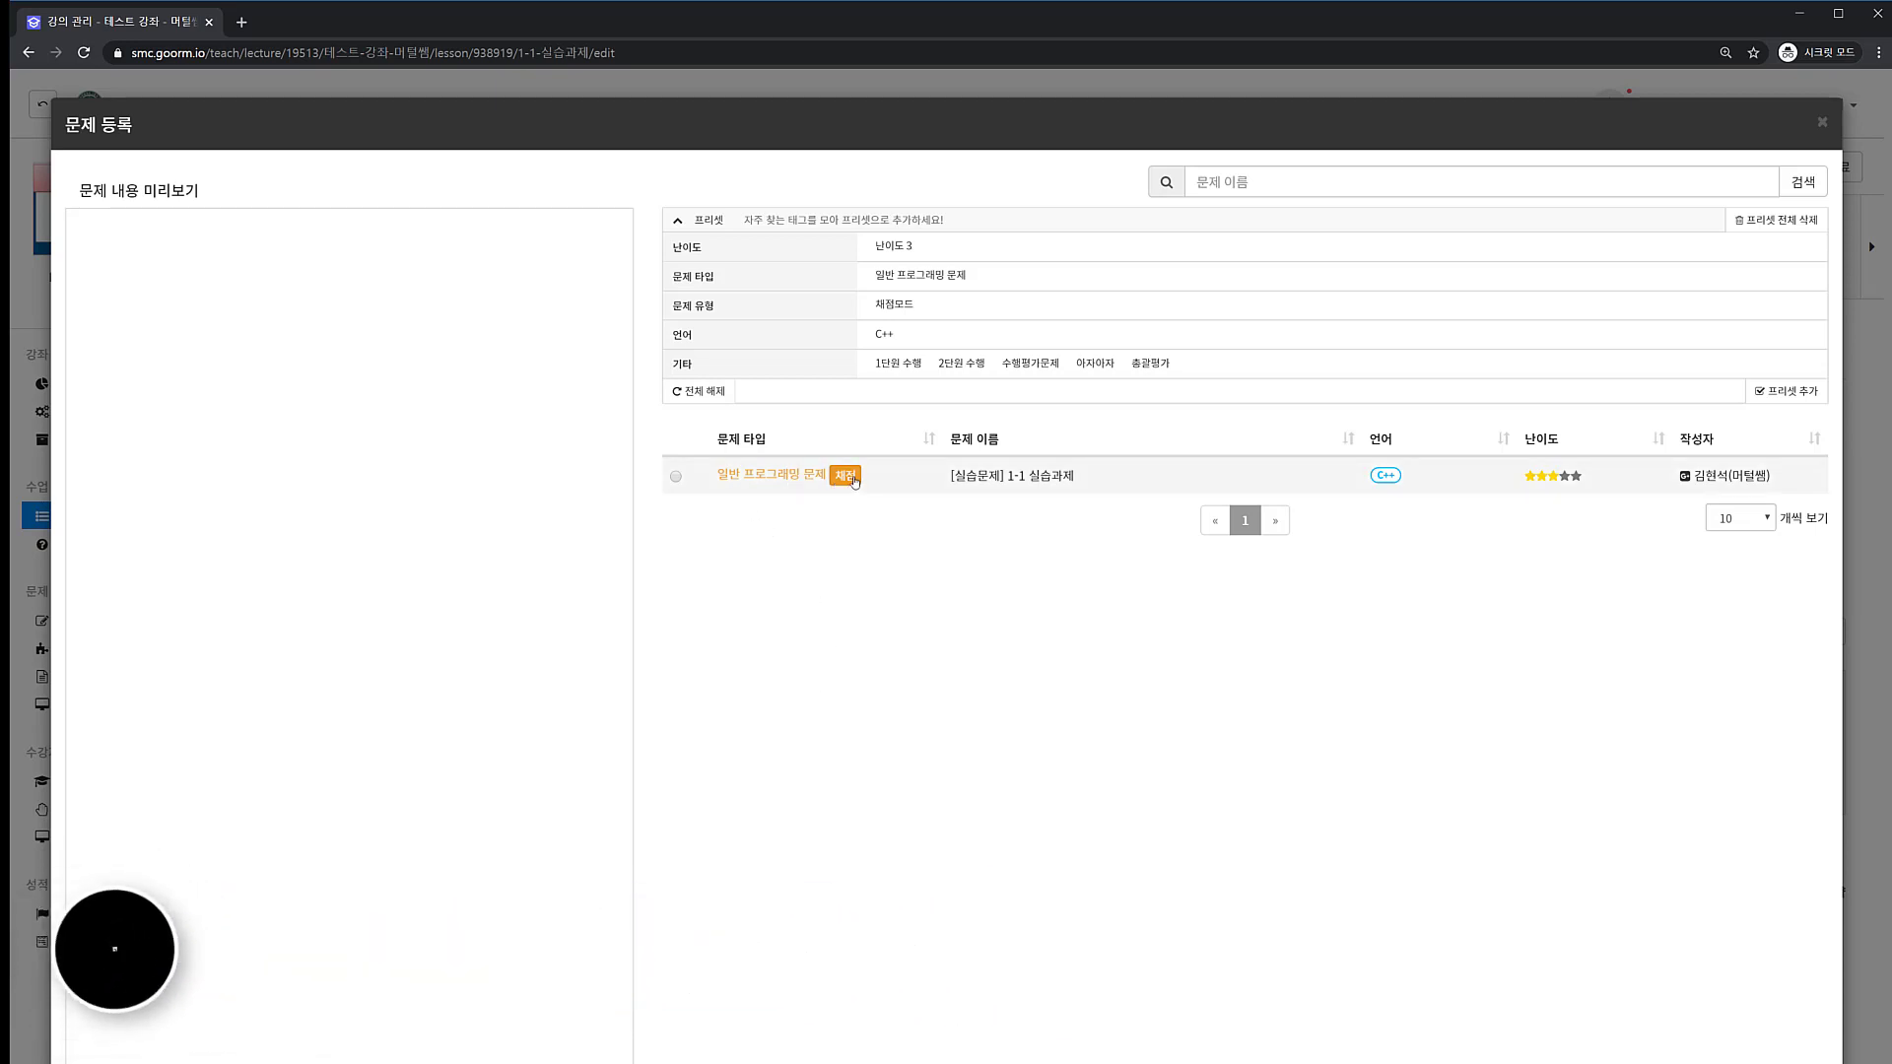
left_click(1077, 479)
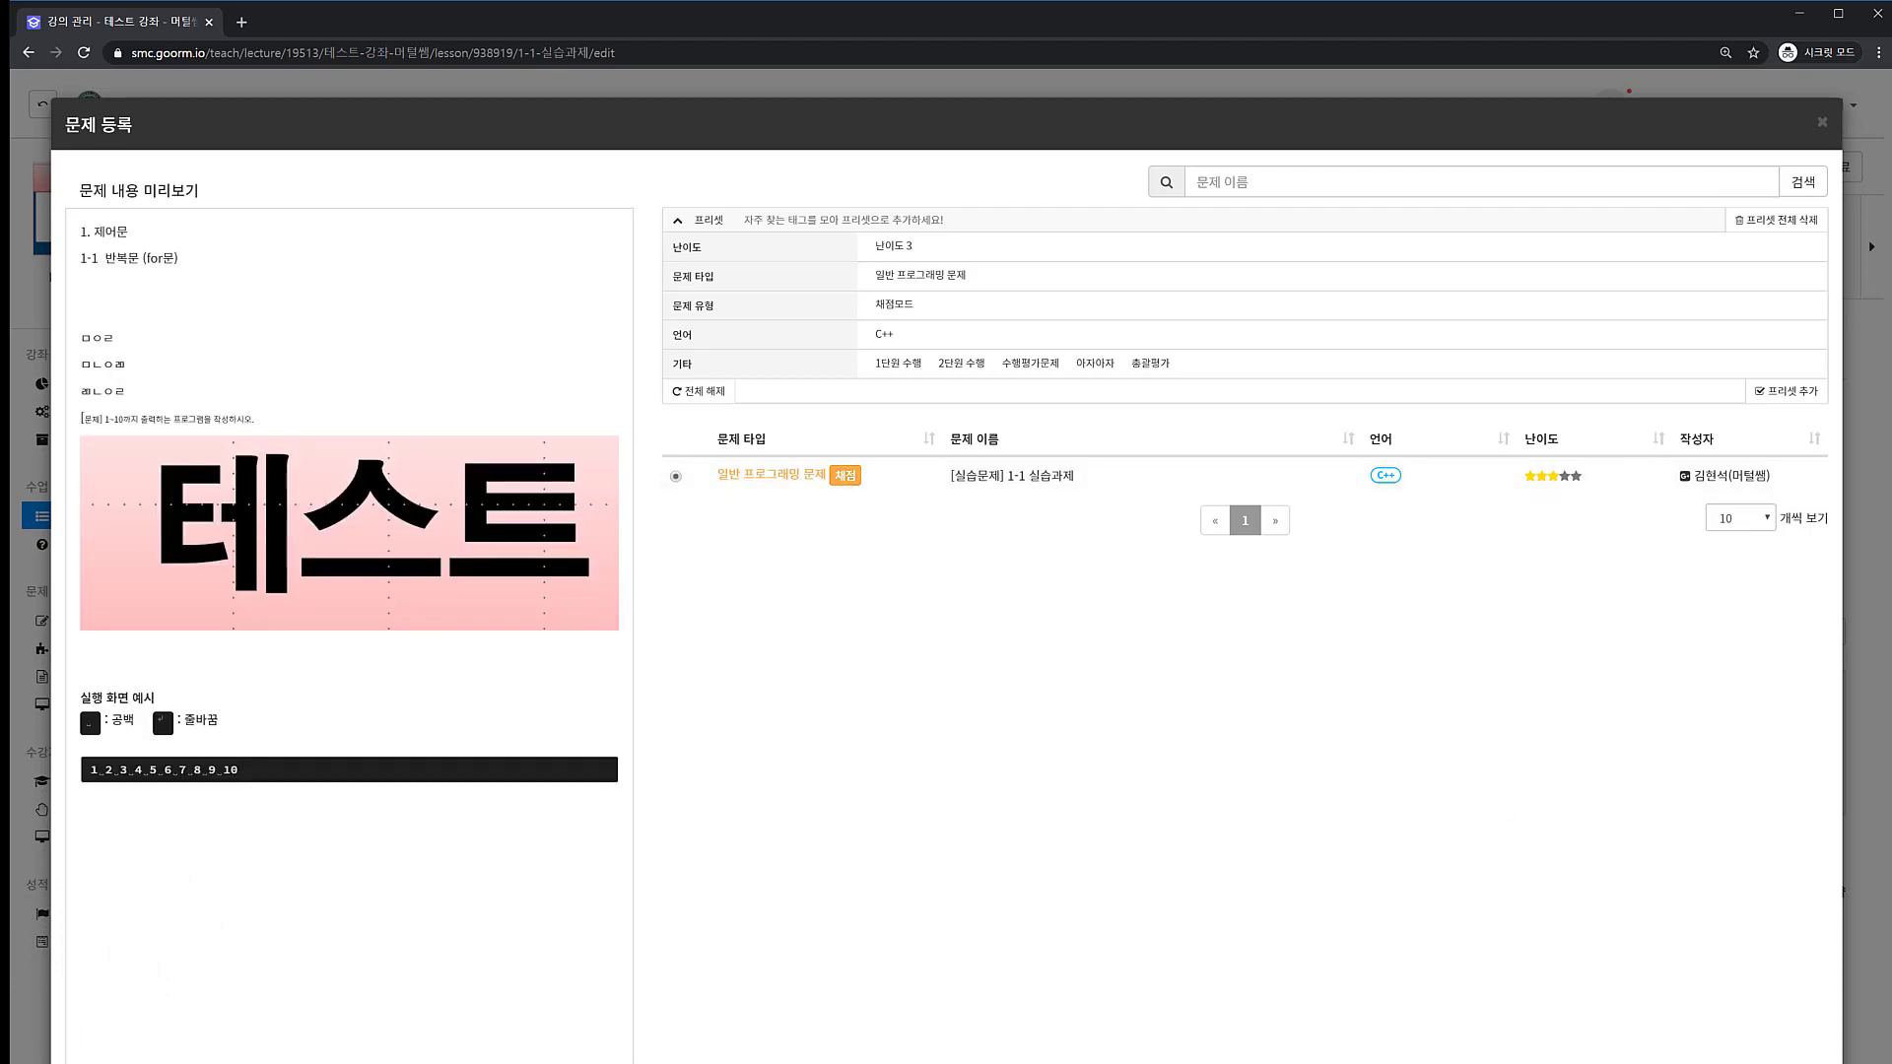
scroll(1573, 955, "down", 5)
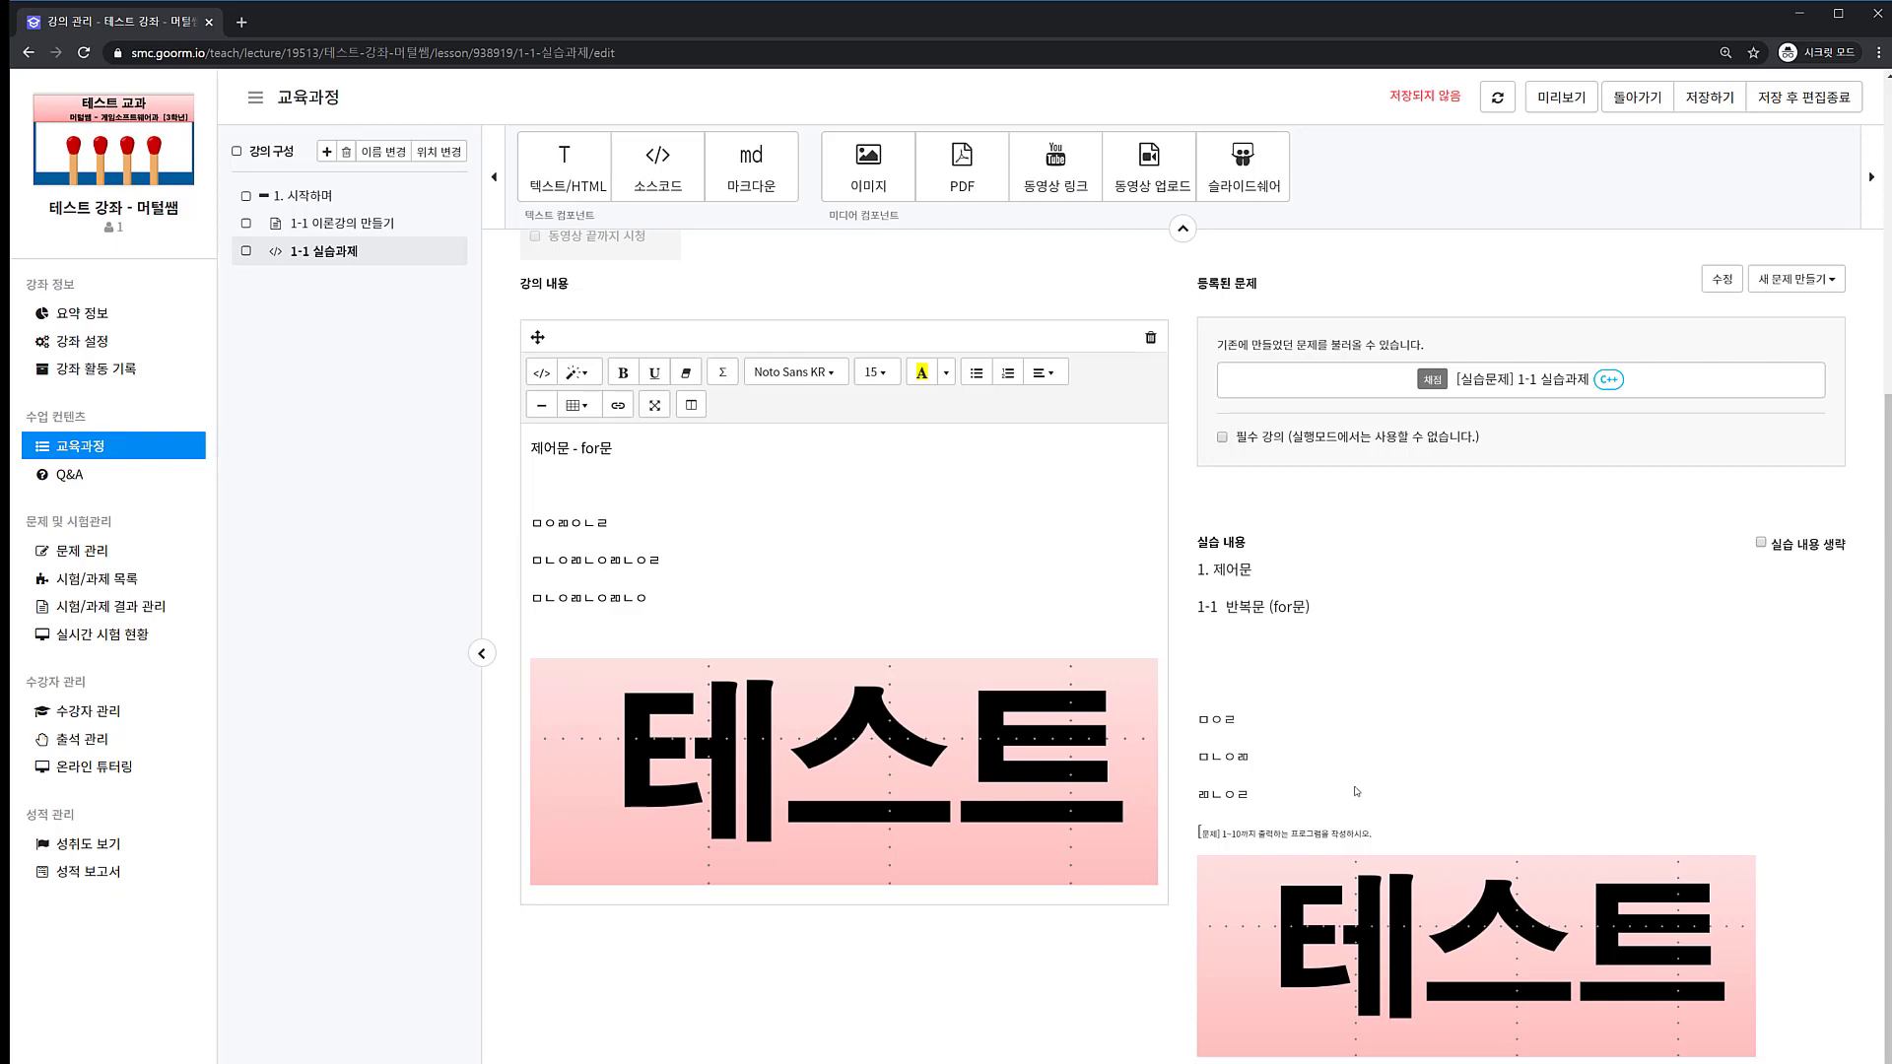
Step: Turn on the option that omits the practice content (실습 내용 생략) in the lecture
mouse_move(1204, 569)
left_mouse_down()
mouse_move(1210, 655)
mouse_move(1328, 836)
left_mouse_up()
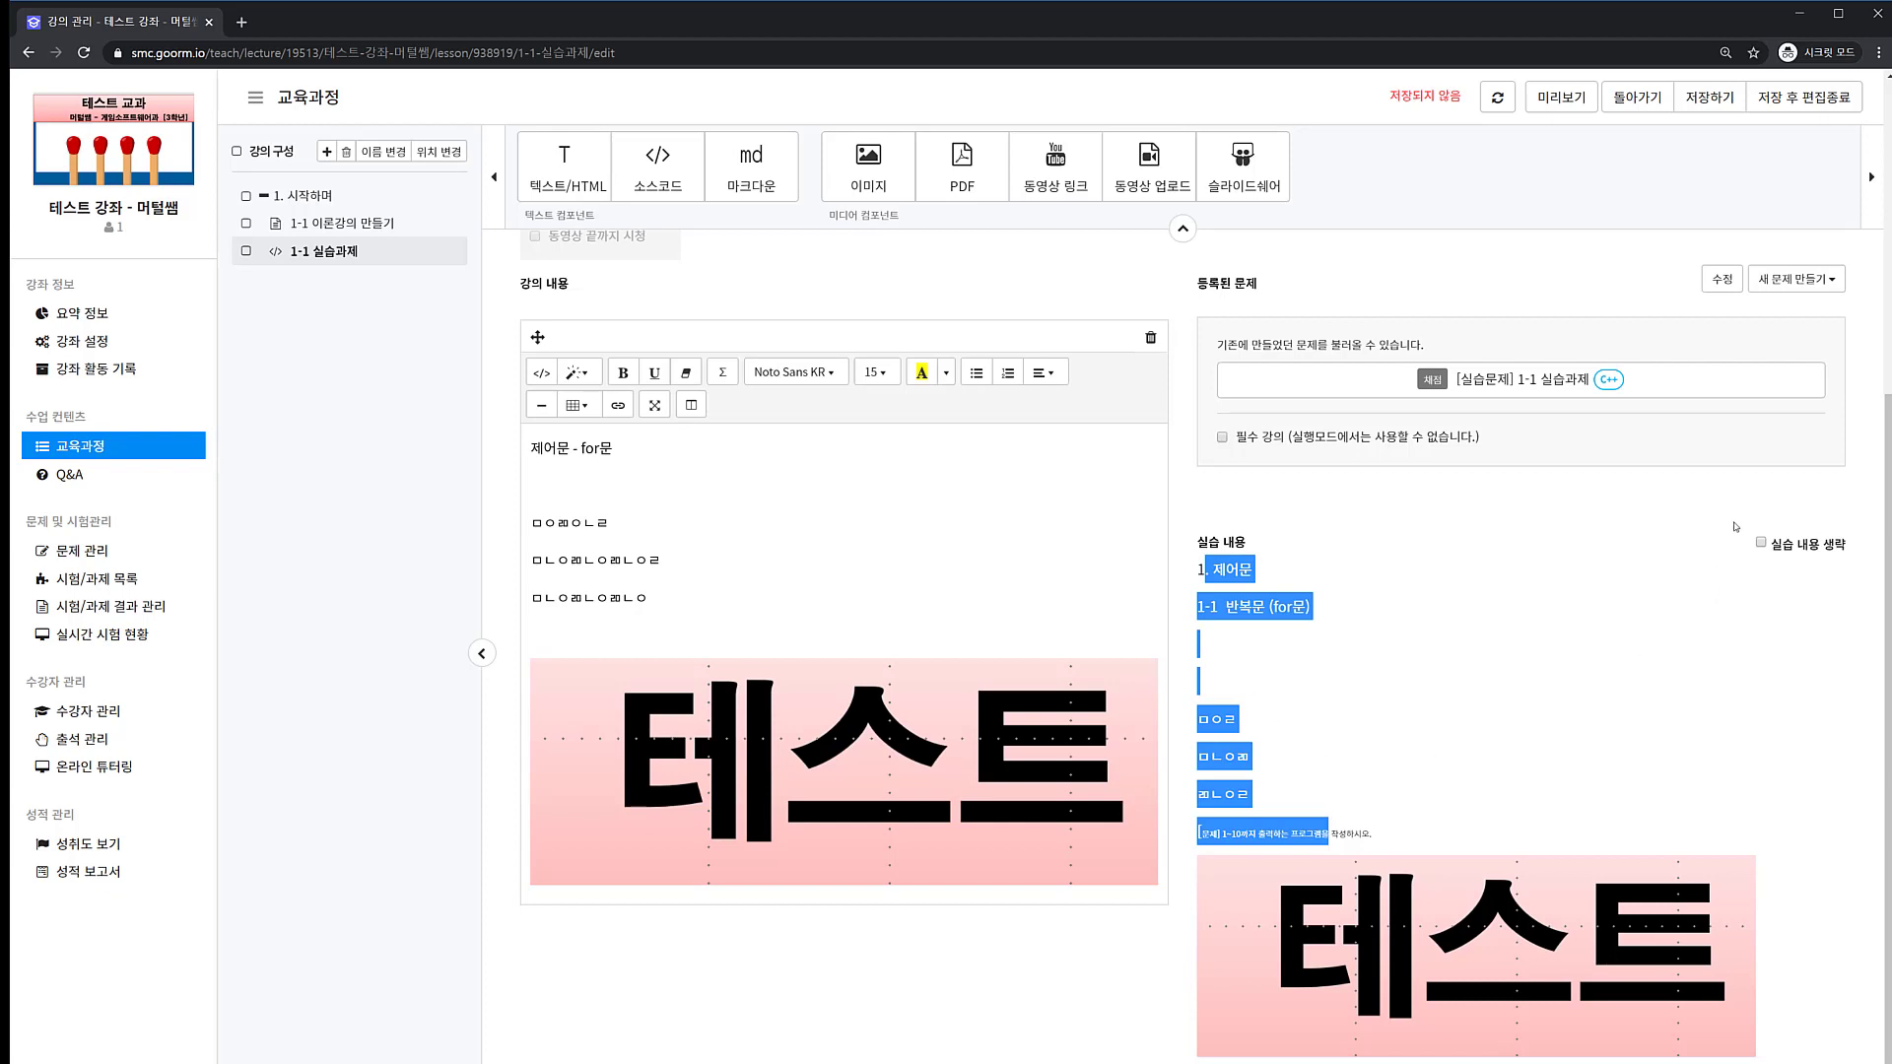
left_click(1761, 544)
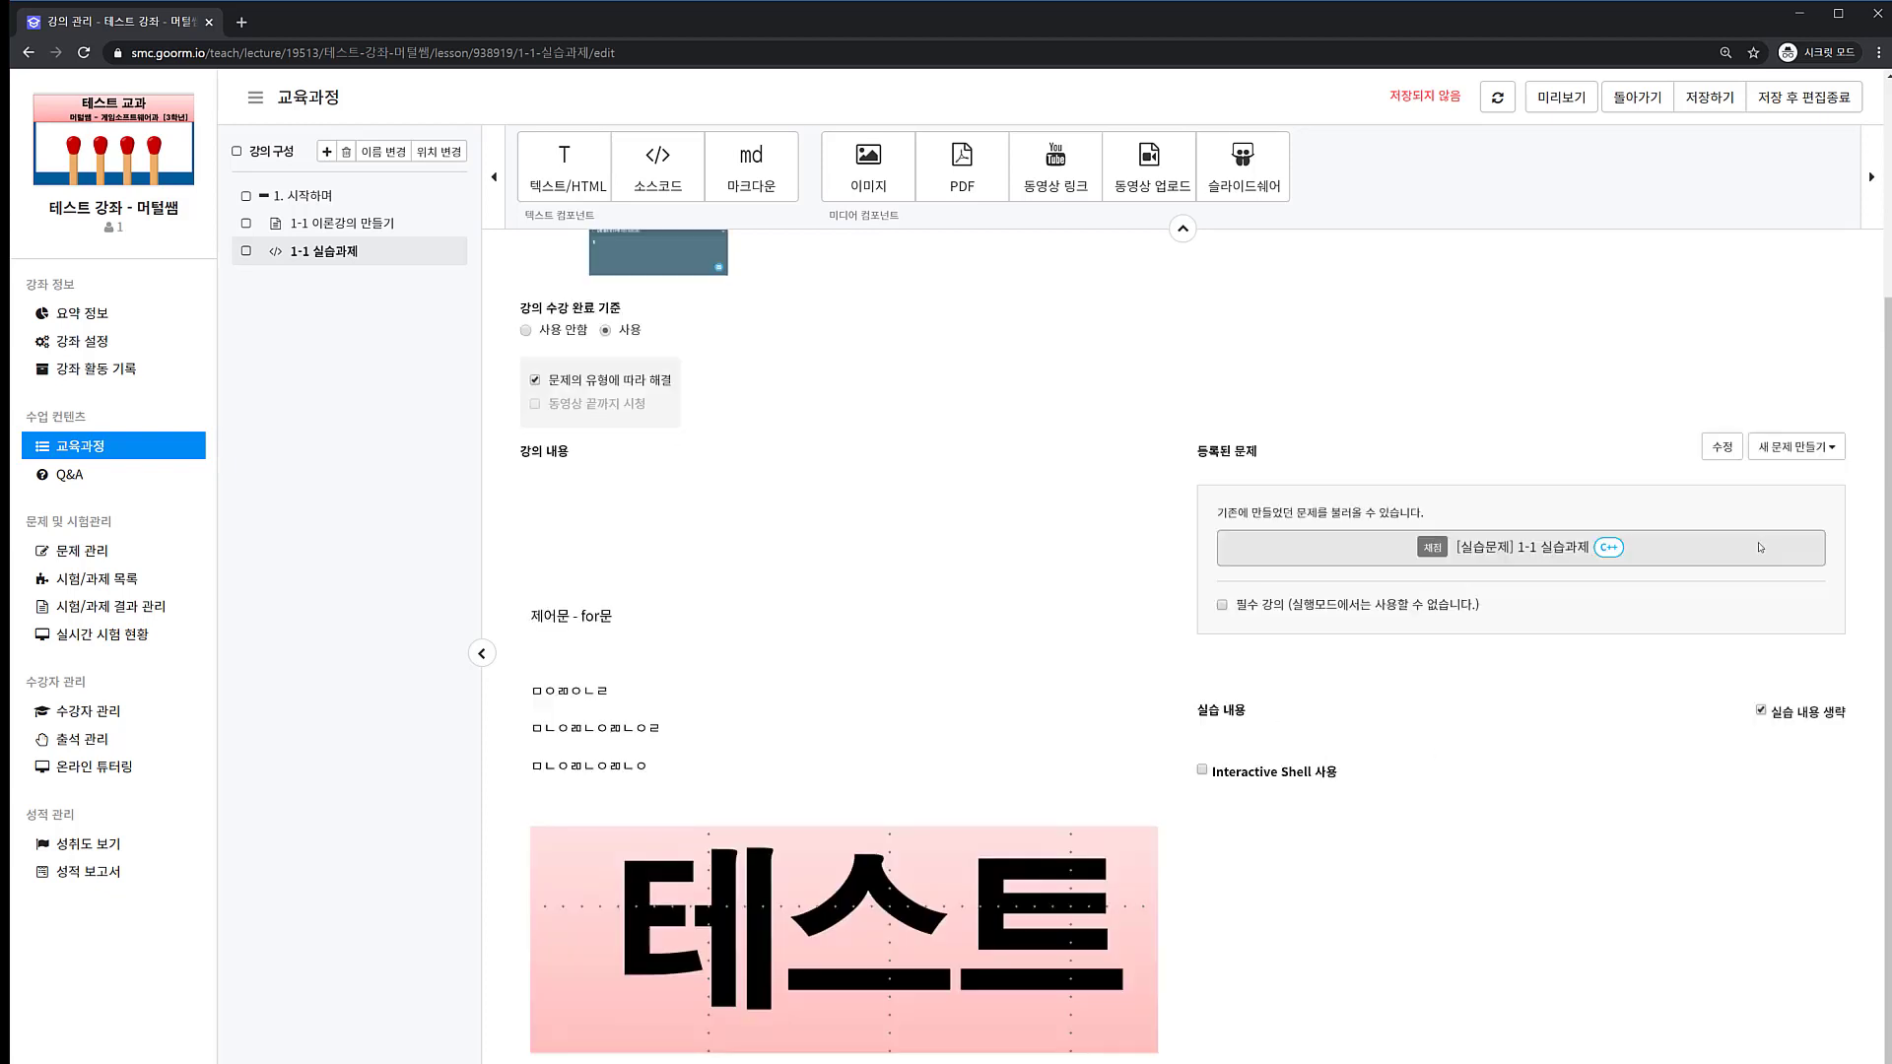
Step: Delete all the text and the image from the lecture content (강의 내용) editor
mouse_move(551, 561)
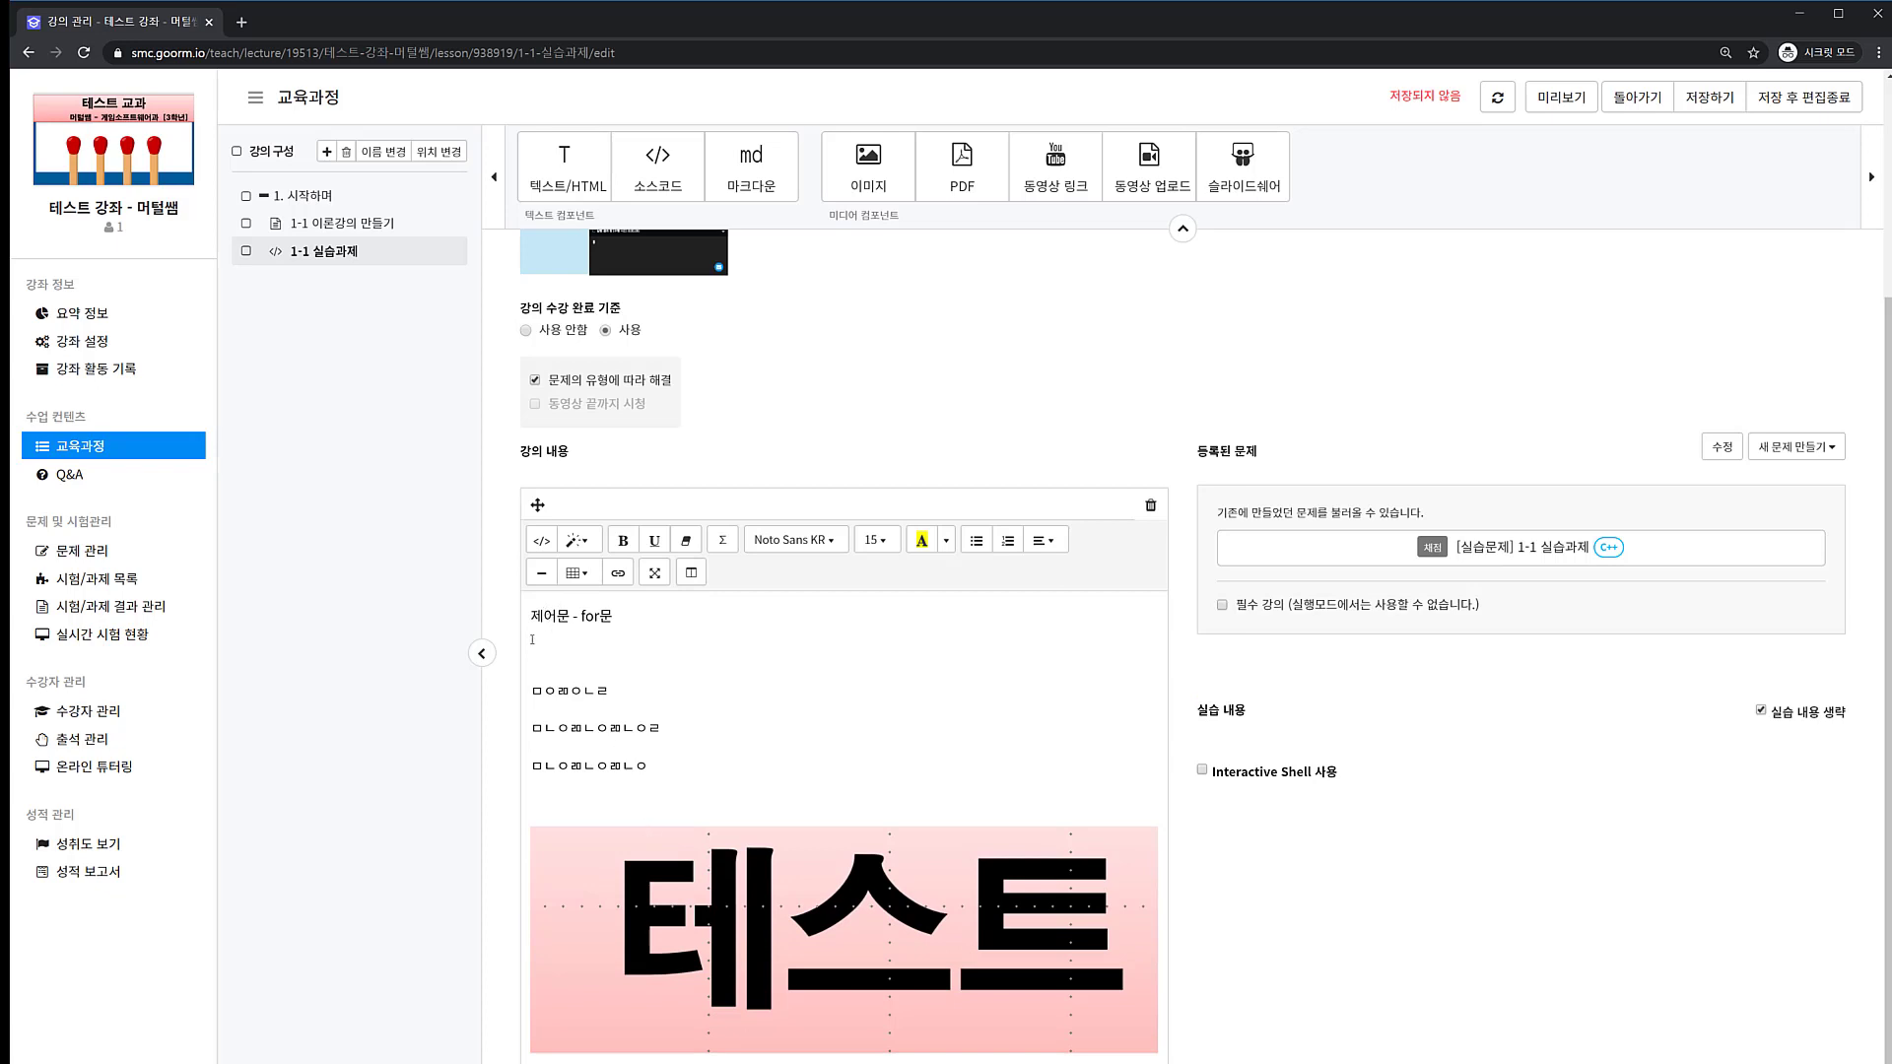
left_click_drag(532, 614, 682, 778)
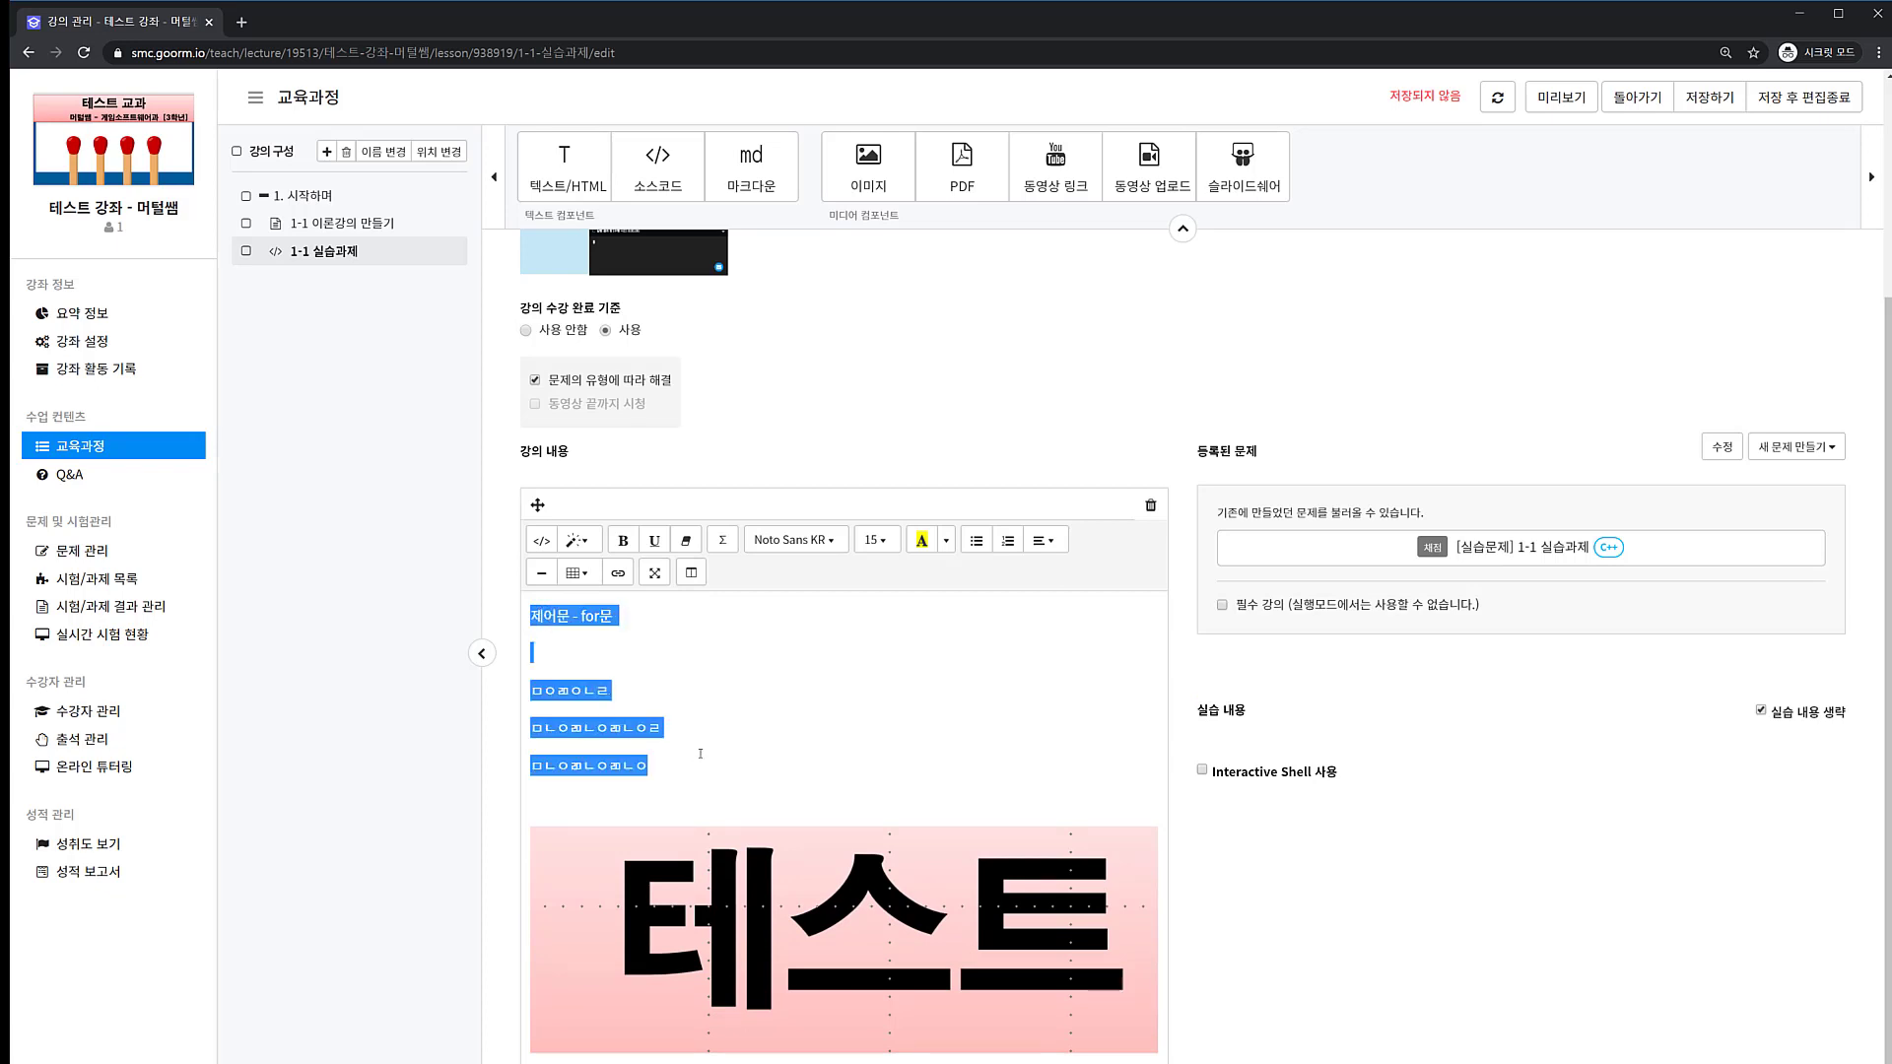
left_click(699, 754)
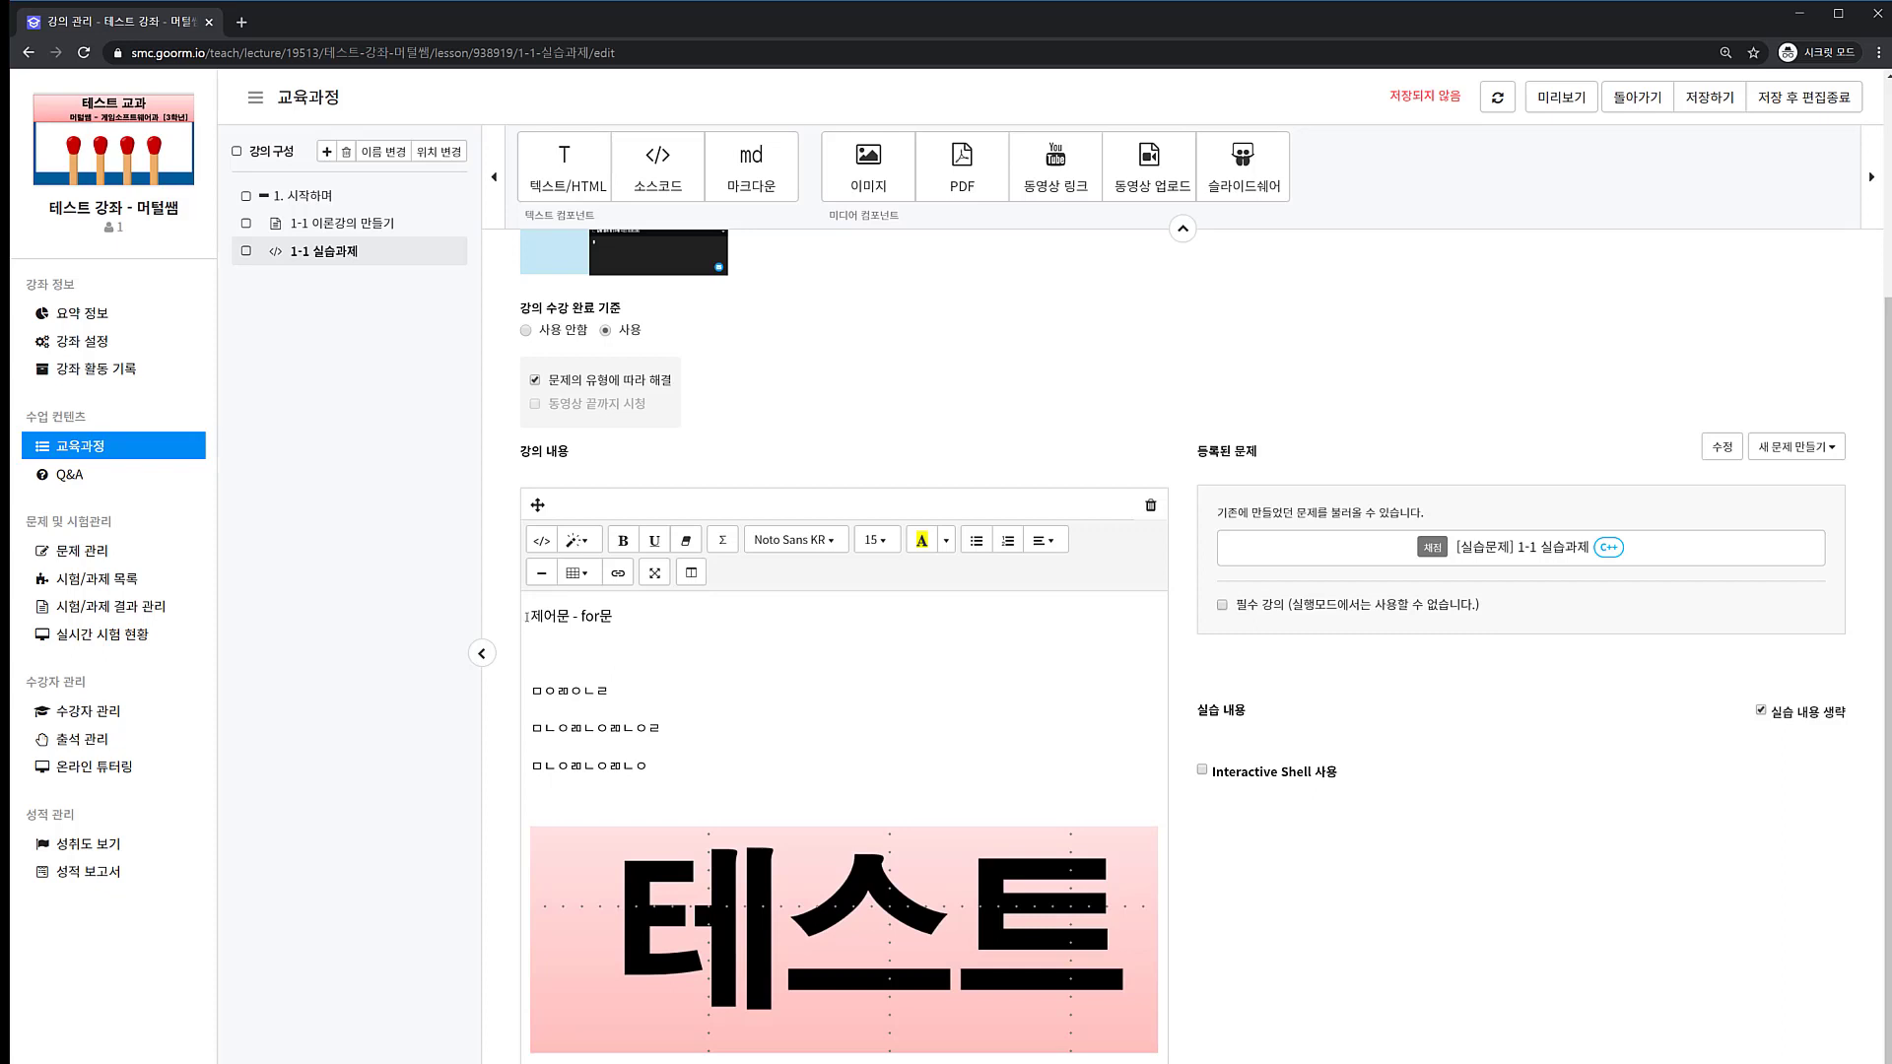
left_click_drag(527, 617, 1069, 1059)
key("BackSpace")
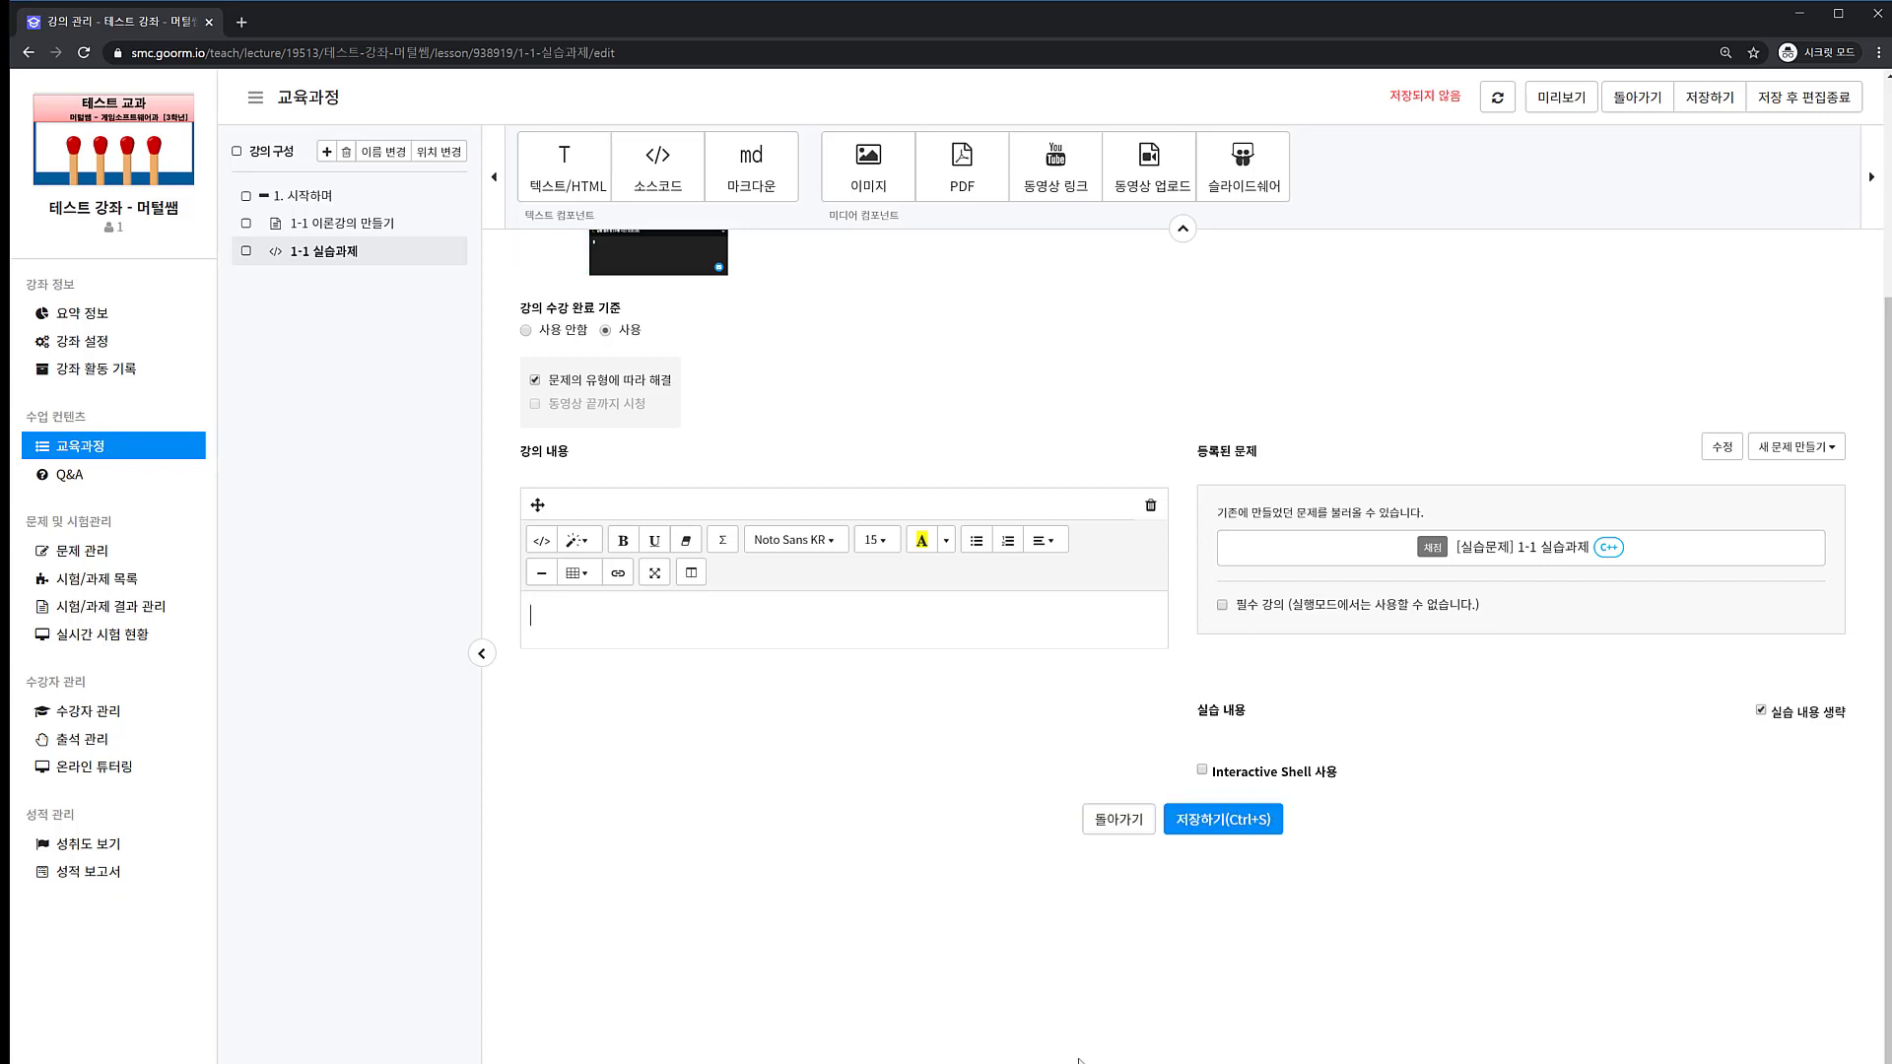
Step: Turn off the option that omits the practice content (실습 내용 생략) and save the lecture
left_click(1761, 711)
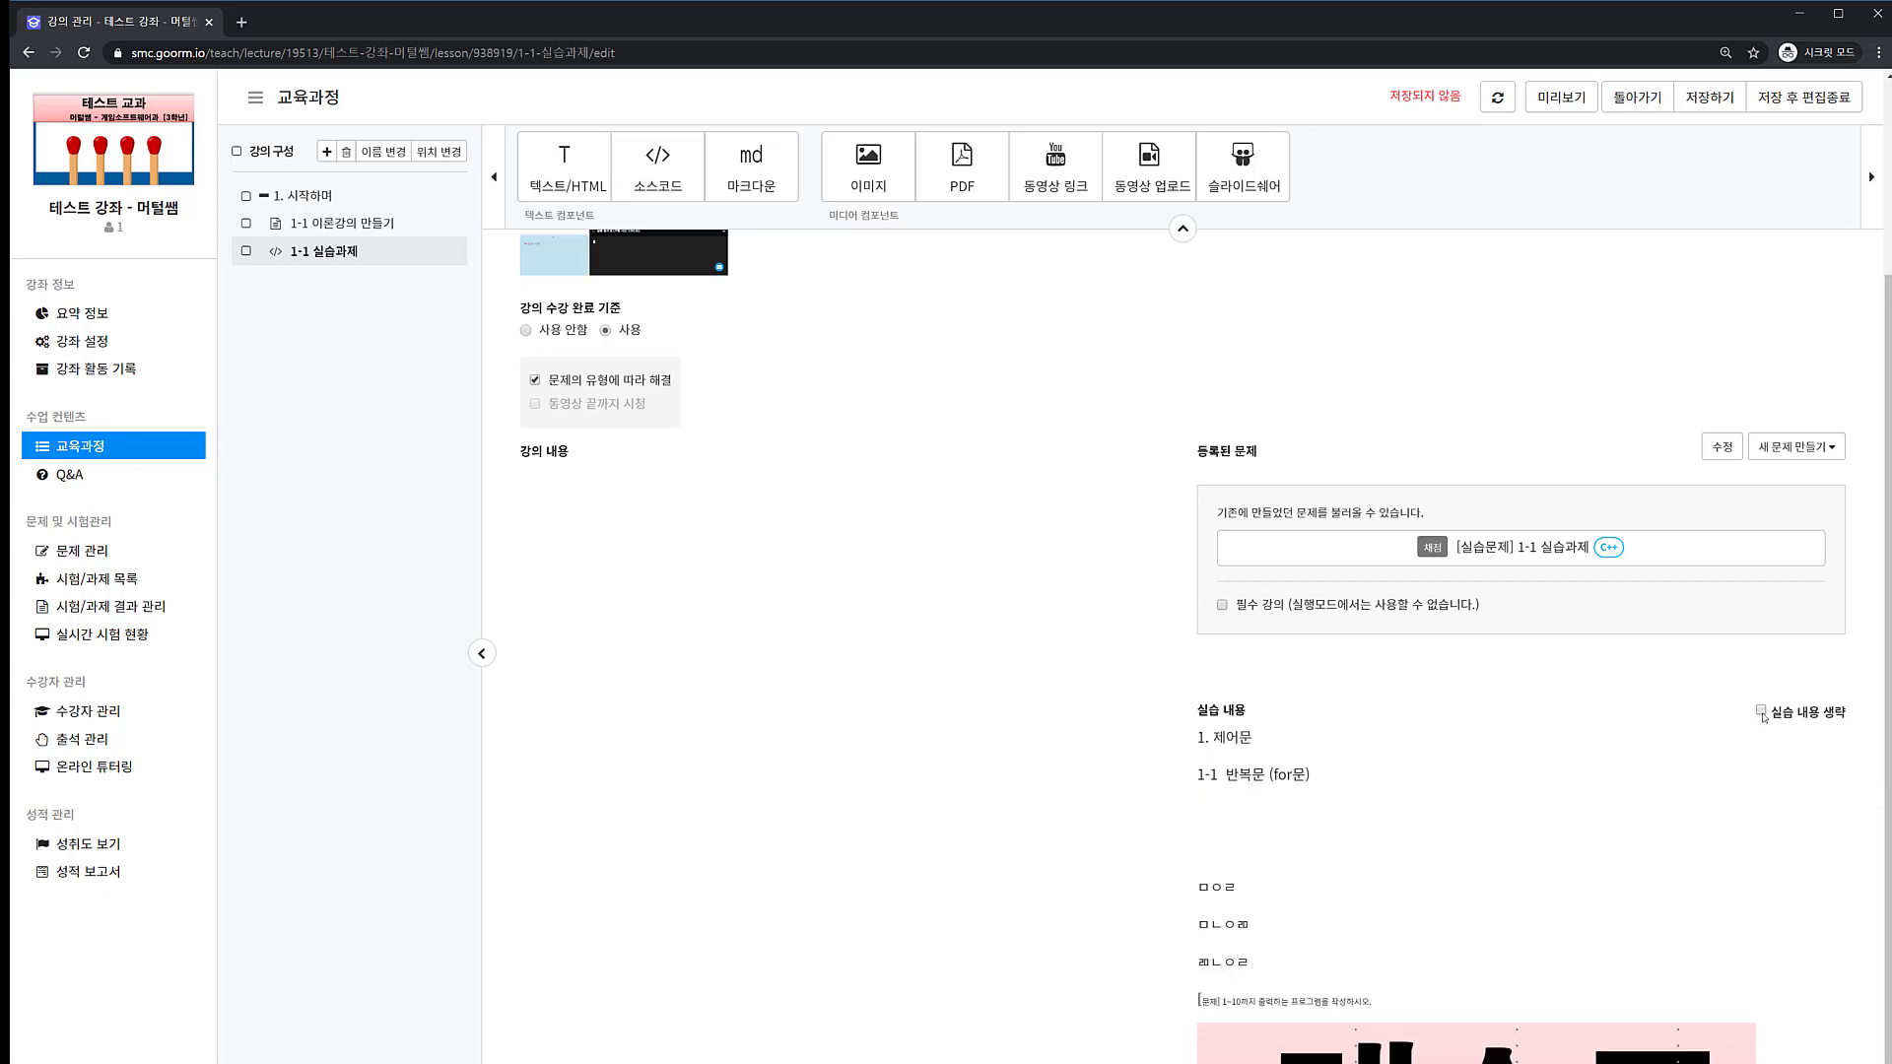
scroll(1759, 436, "down", 2)
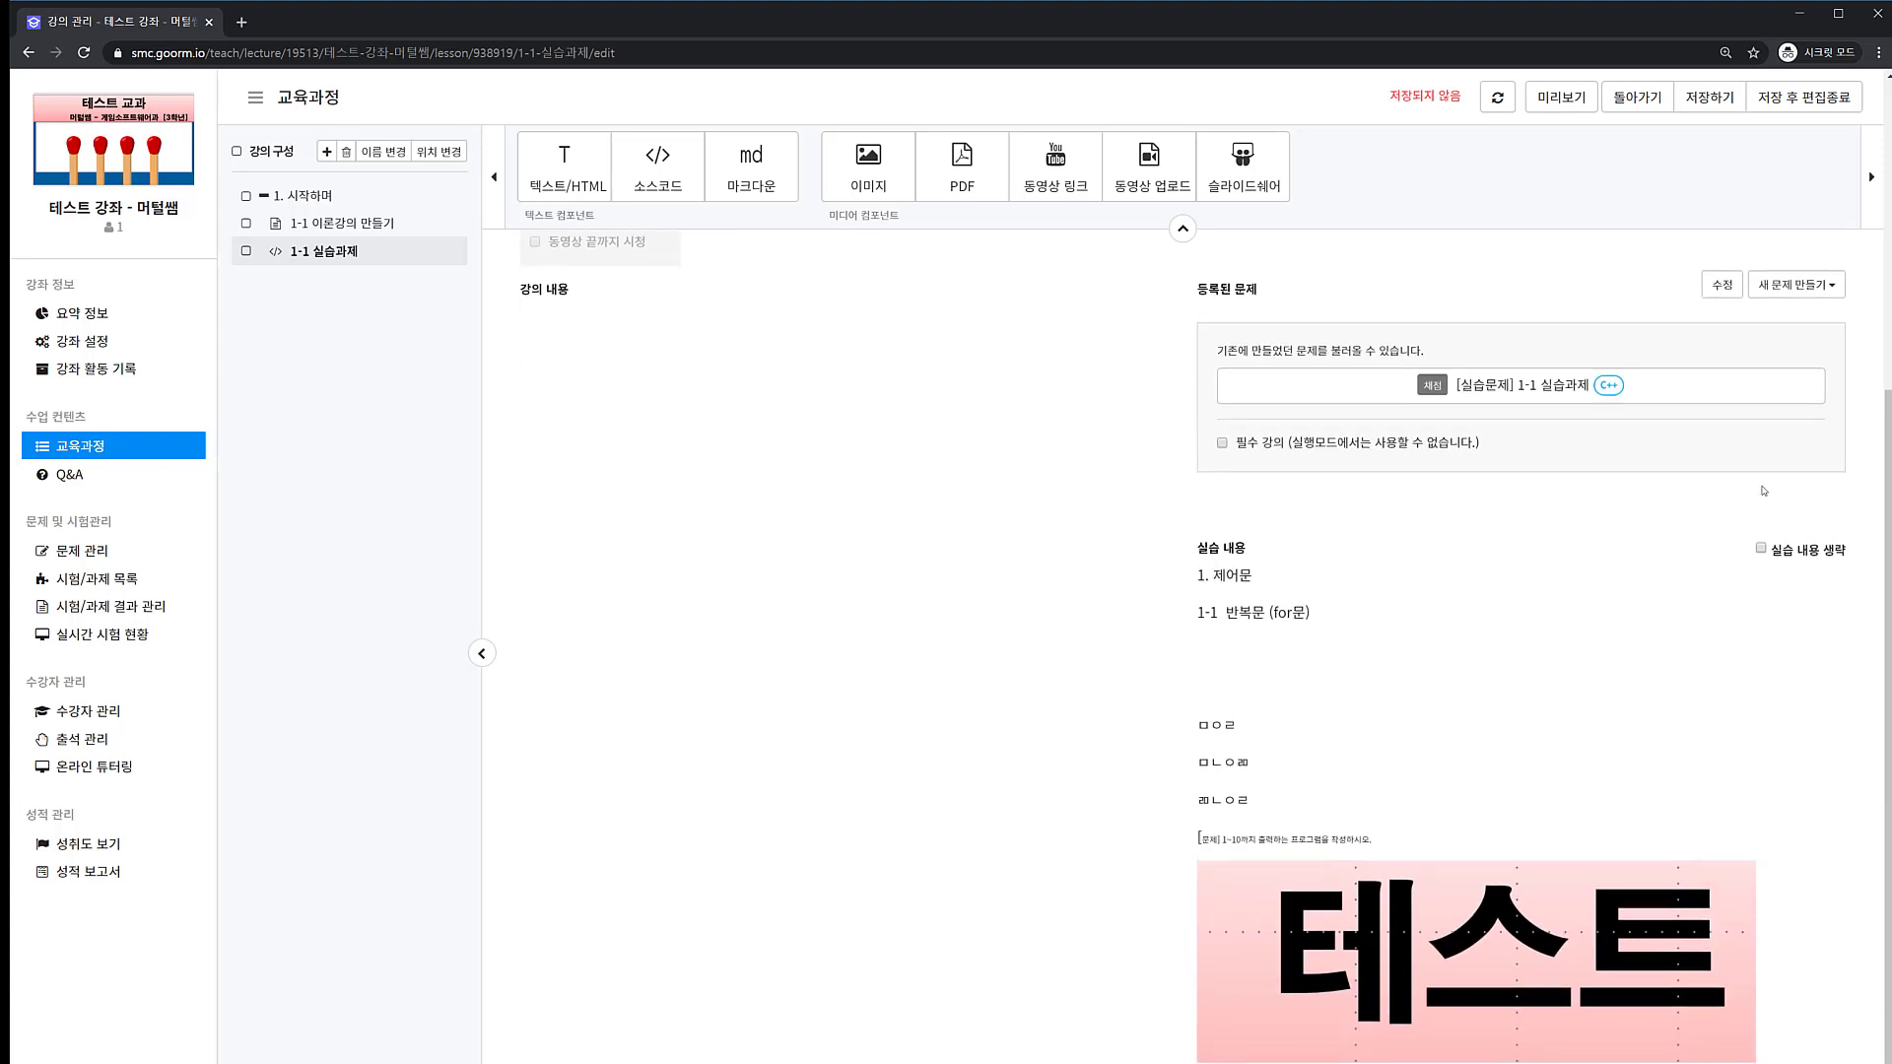
scroll(1757, 434, "up", 4)
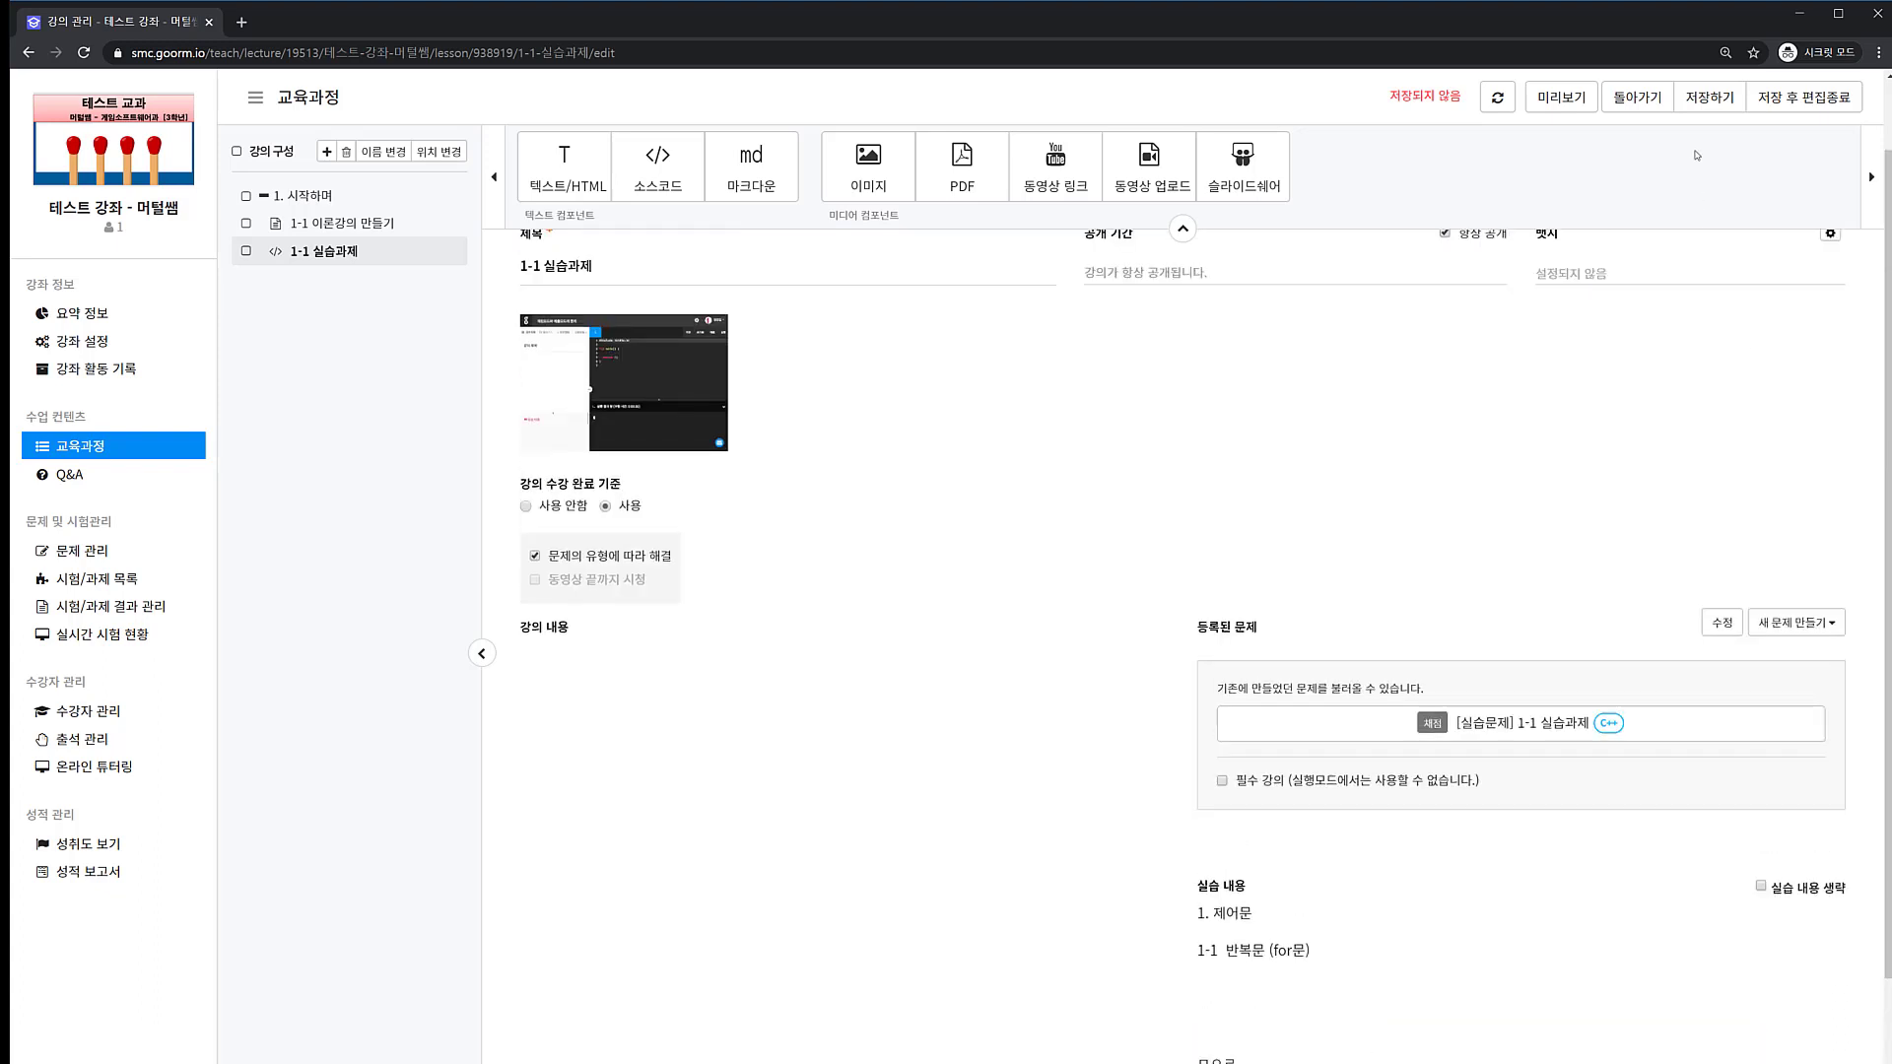
left_click(1710, 96)
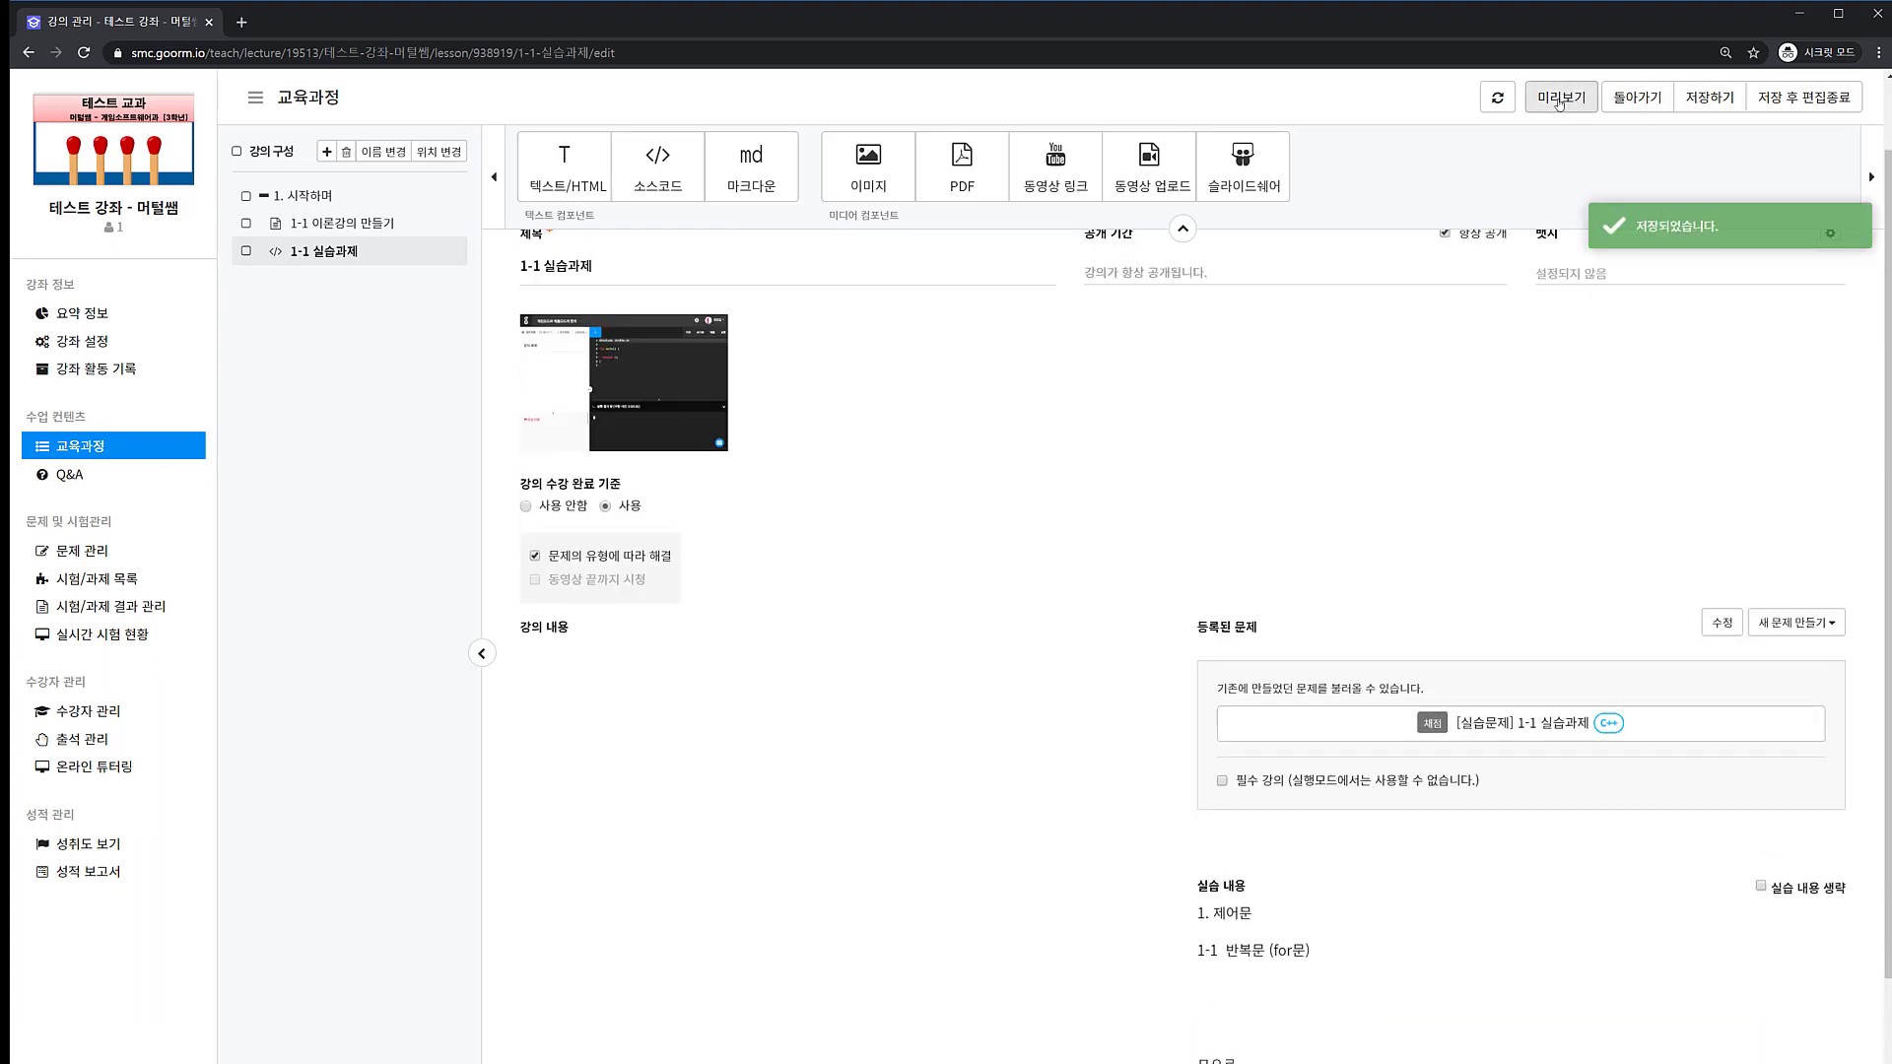
Step: Preview the lecture as a student and examine the practice content, the problem statement and the sample output
left_click(1557, 98)
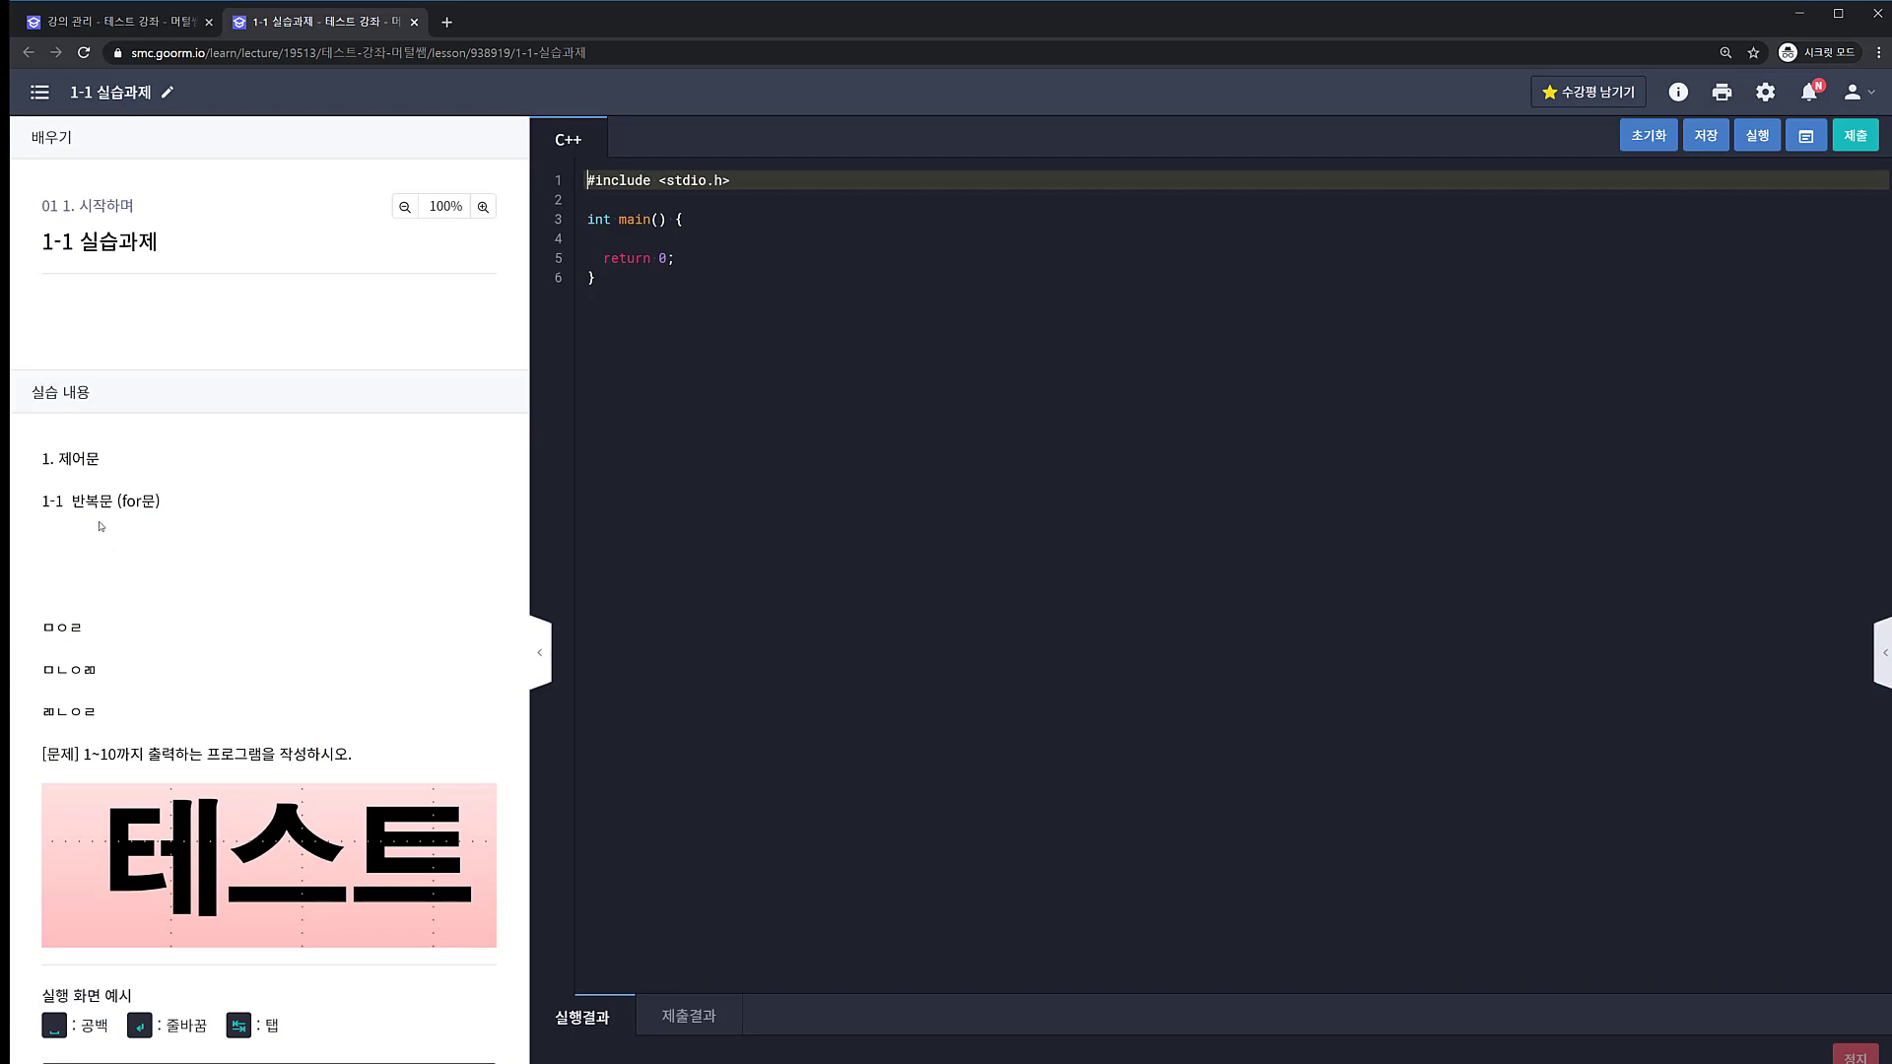
left_click_drag(20, 449, 396, 887)
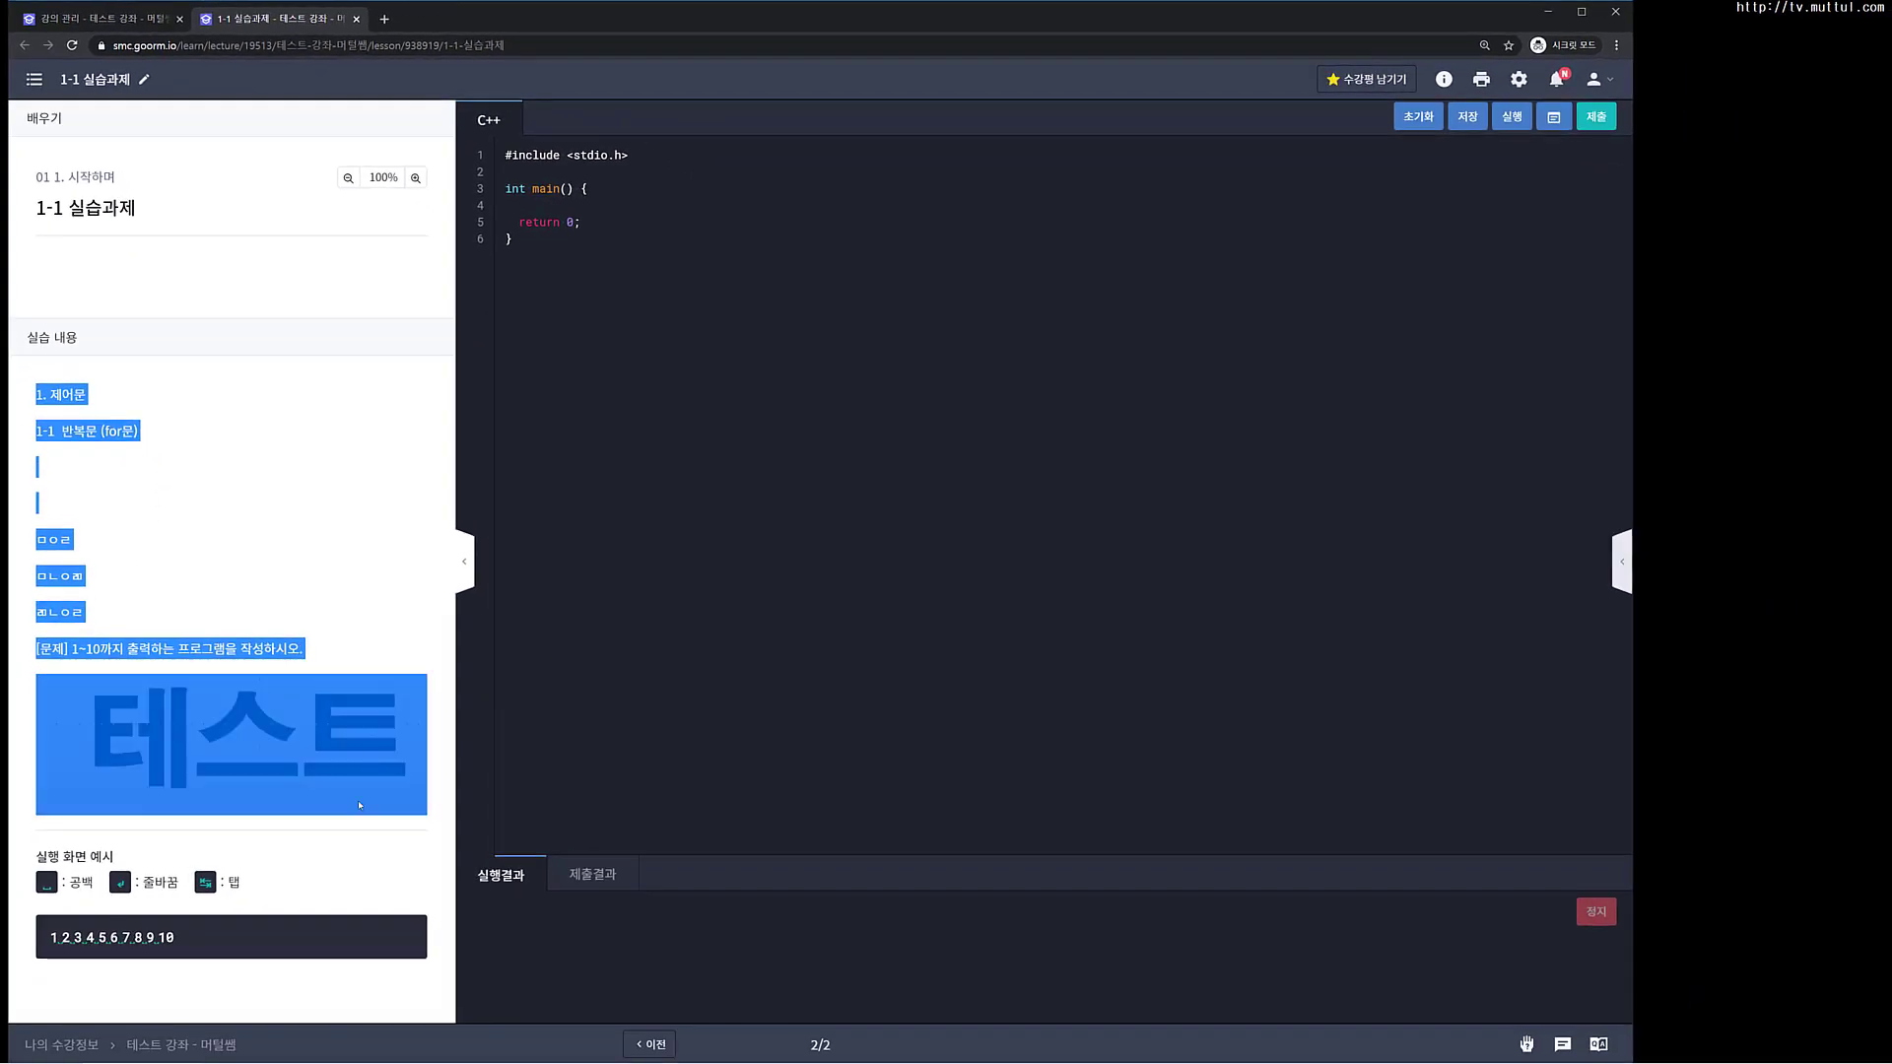
left_click(293, 563)
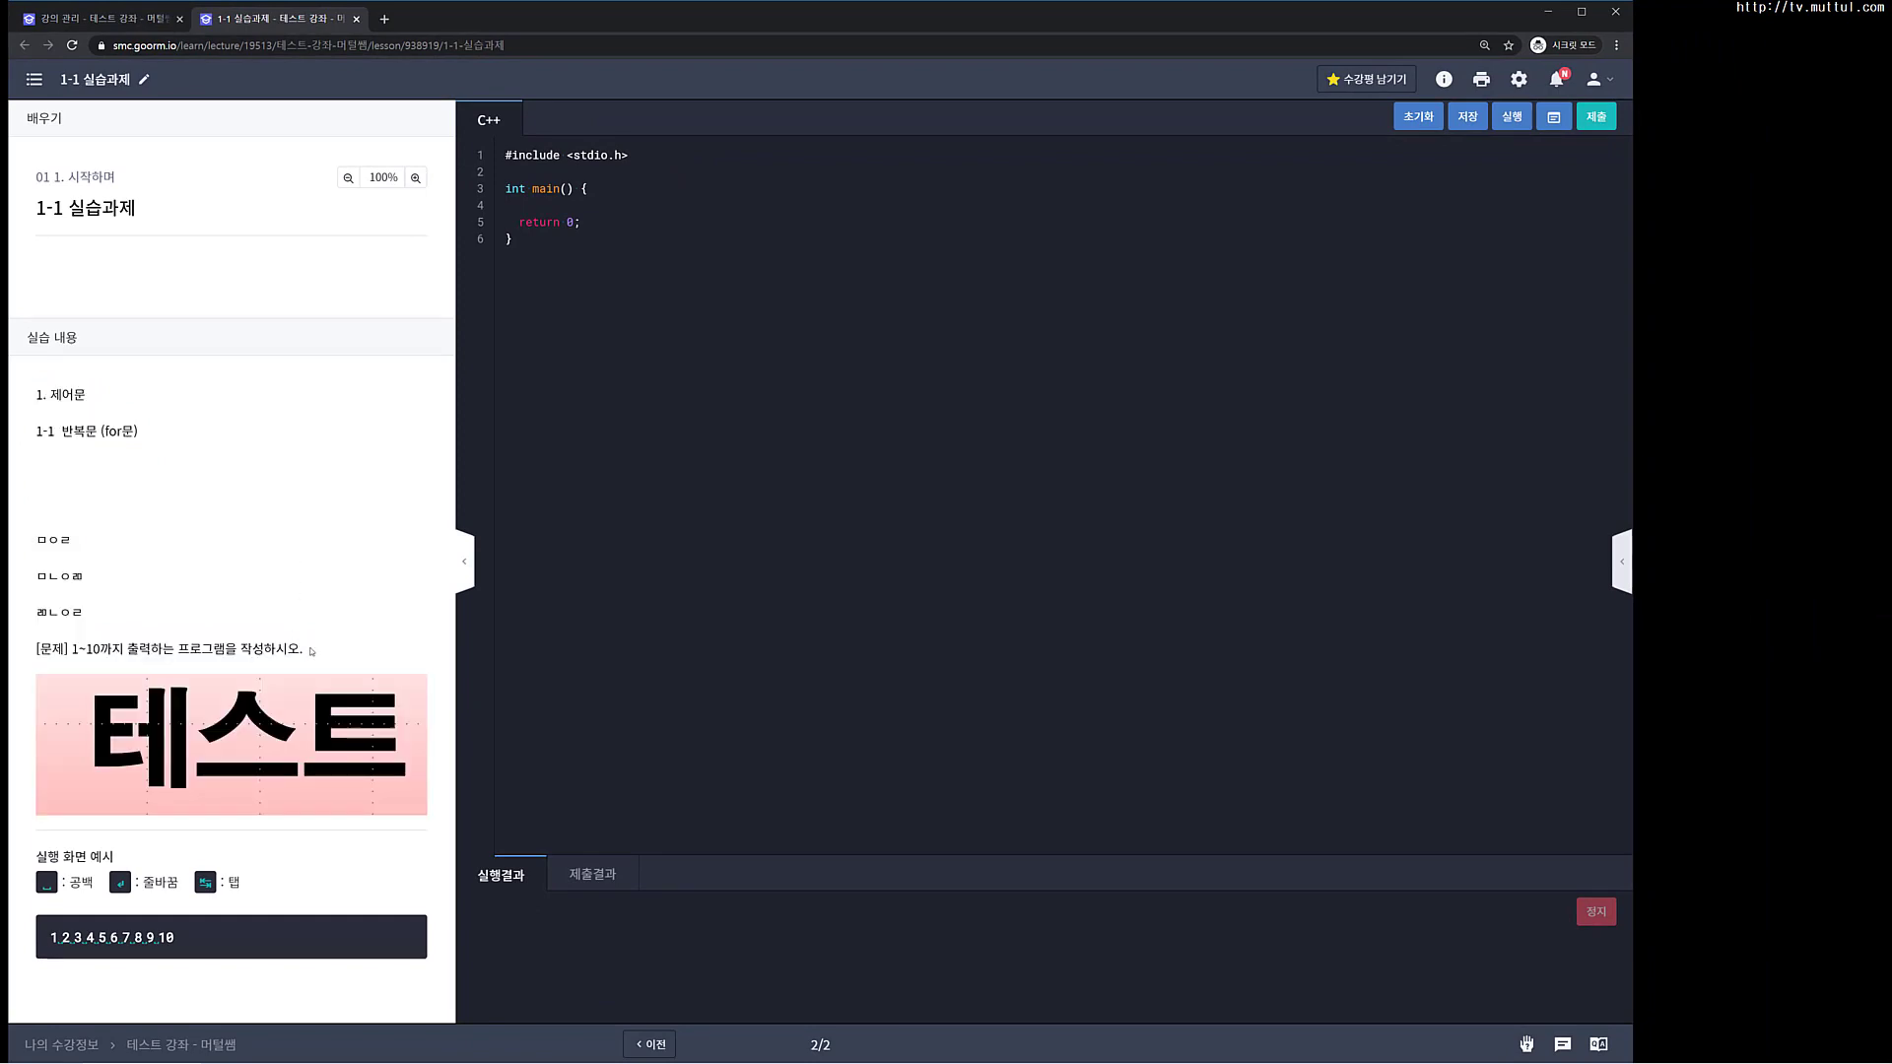
left_click_drag(311, 651, 135, 639)
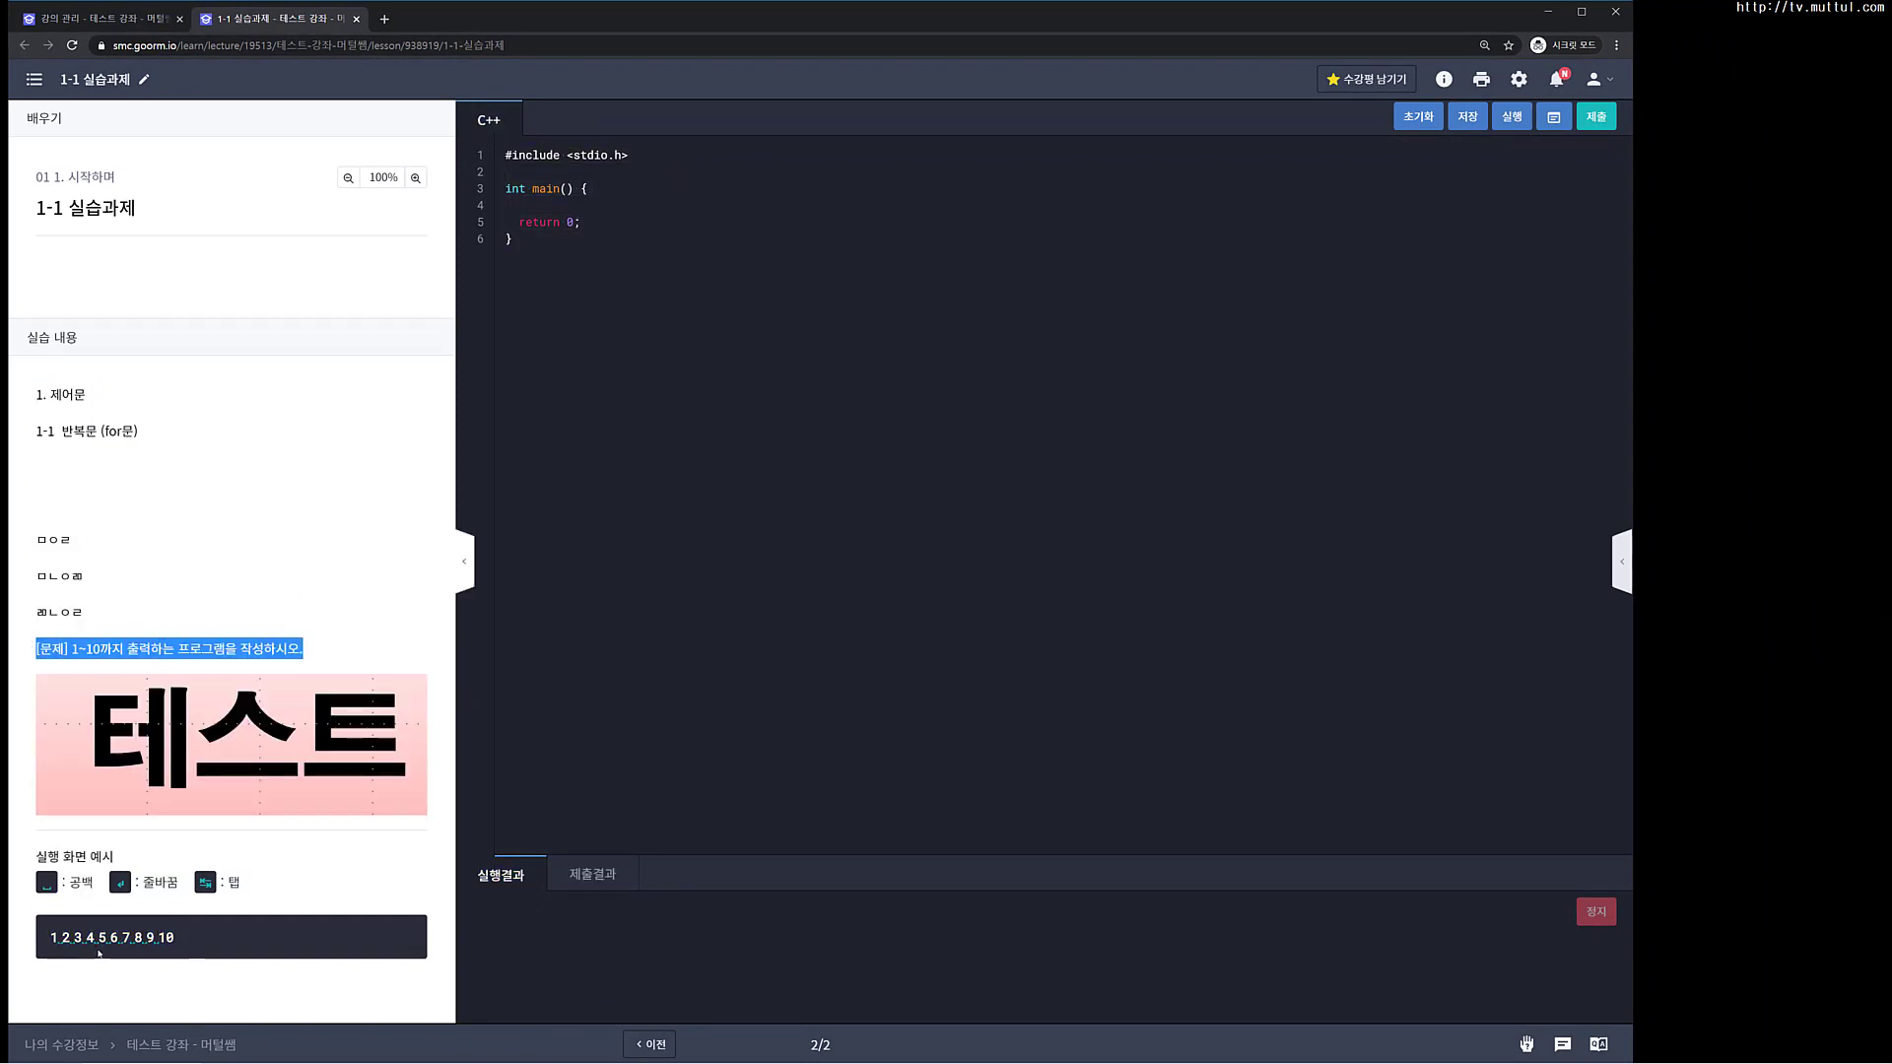
left_click(148, 946)
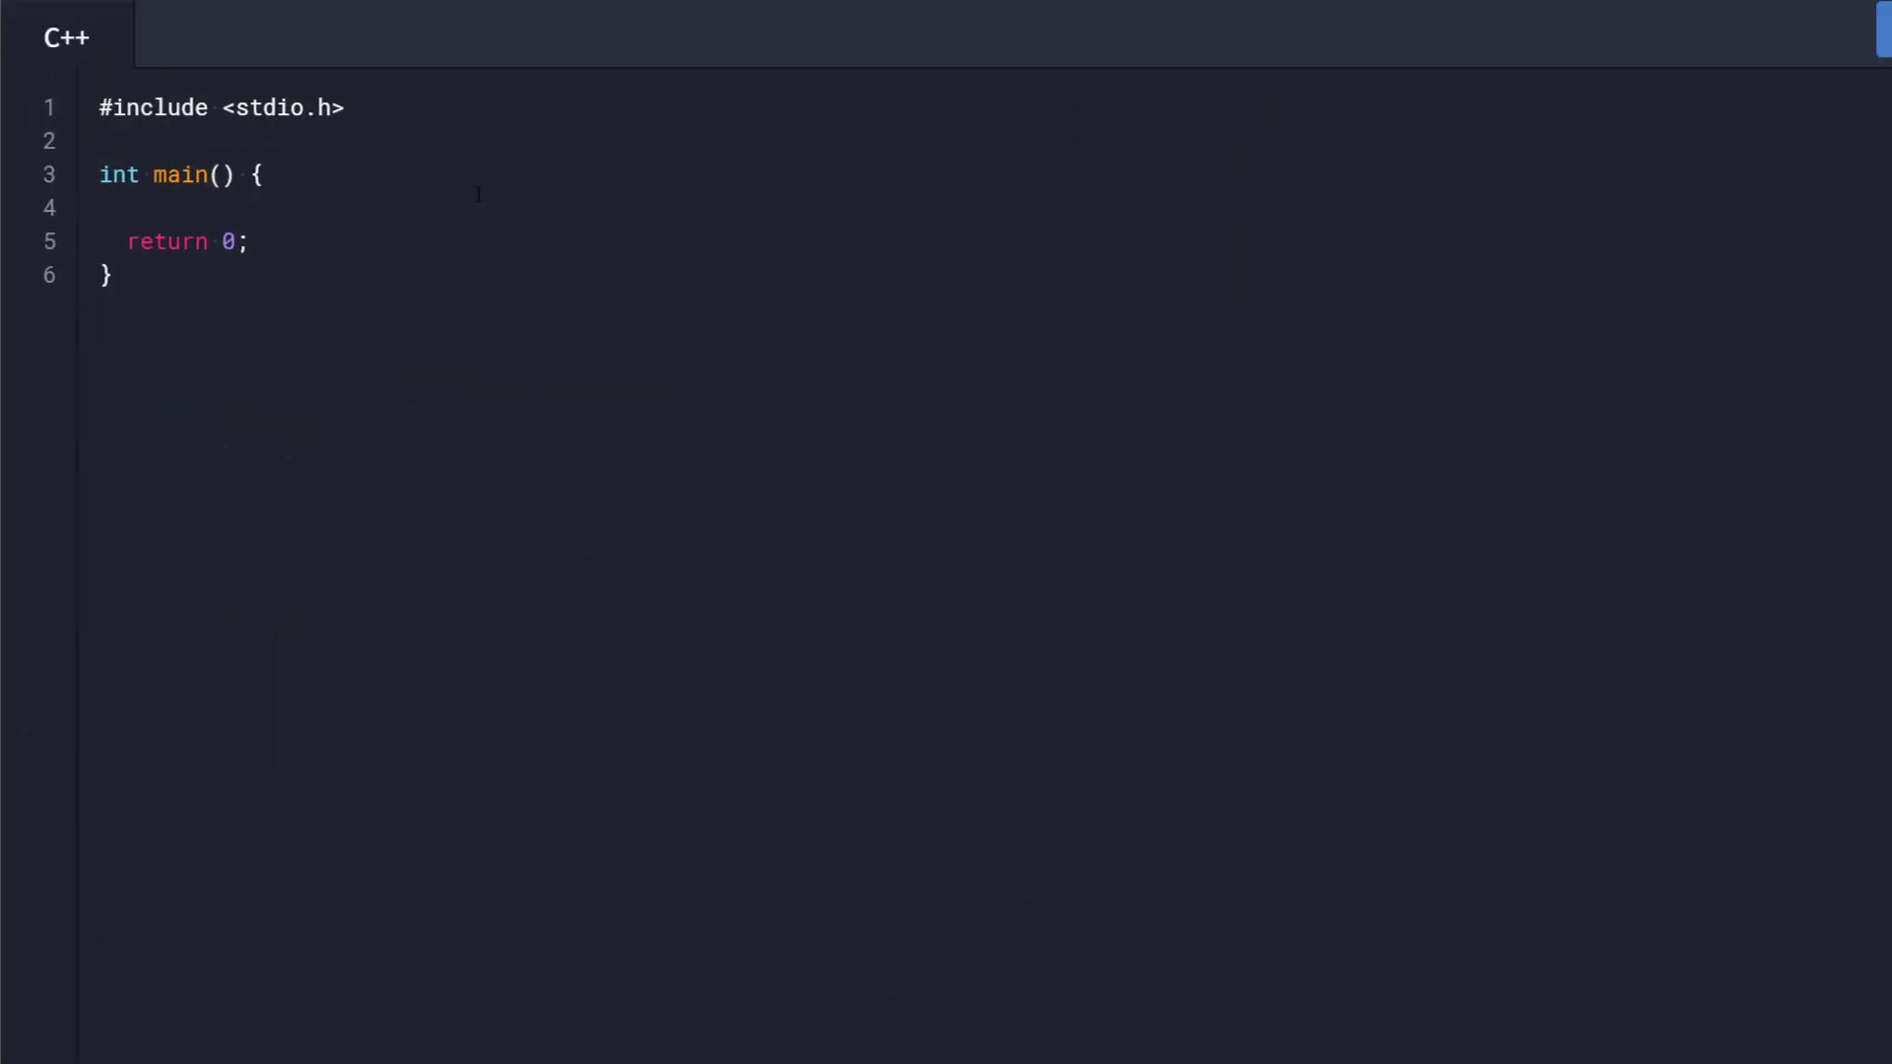
left_click(418, 221)
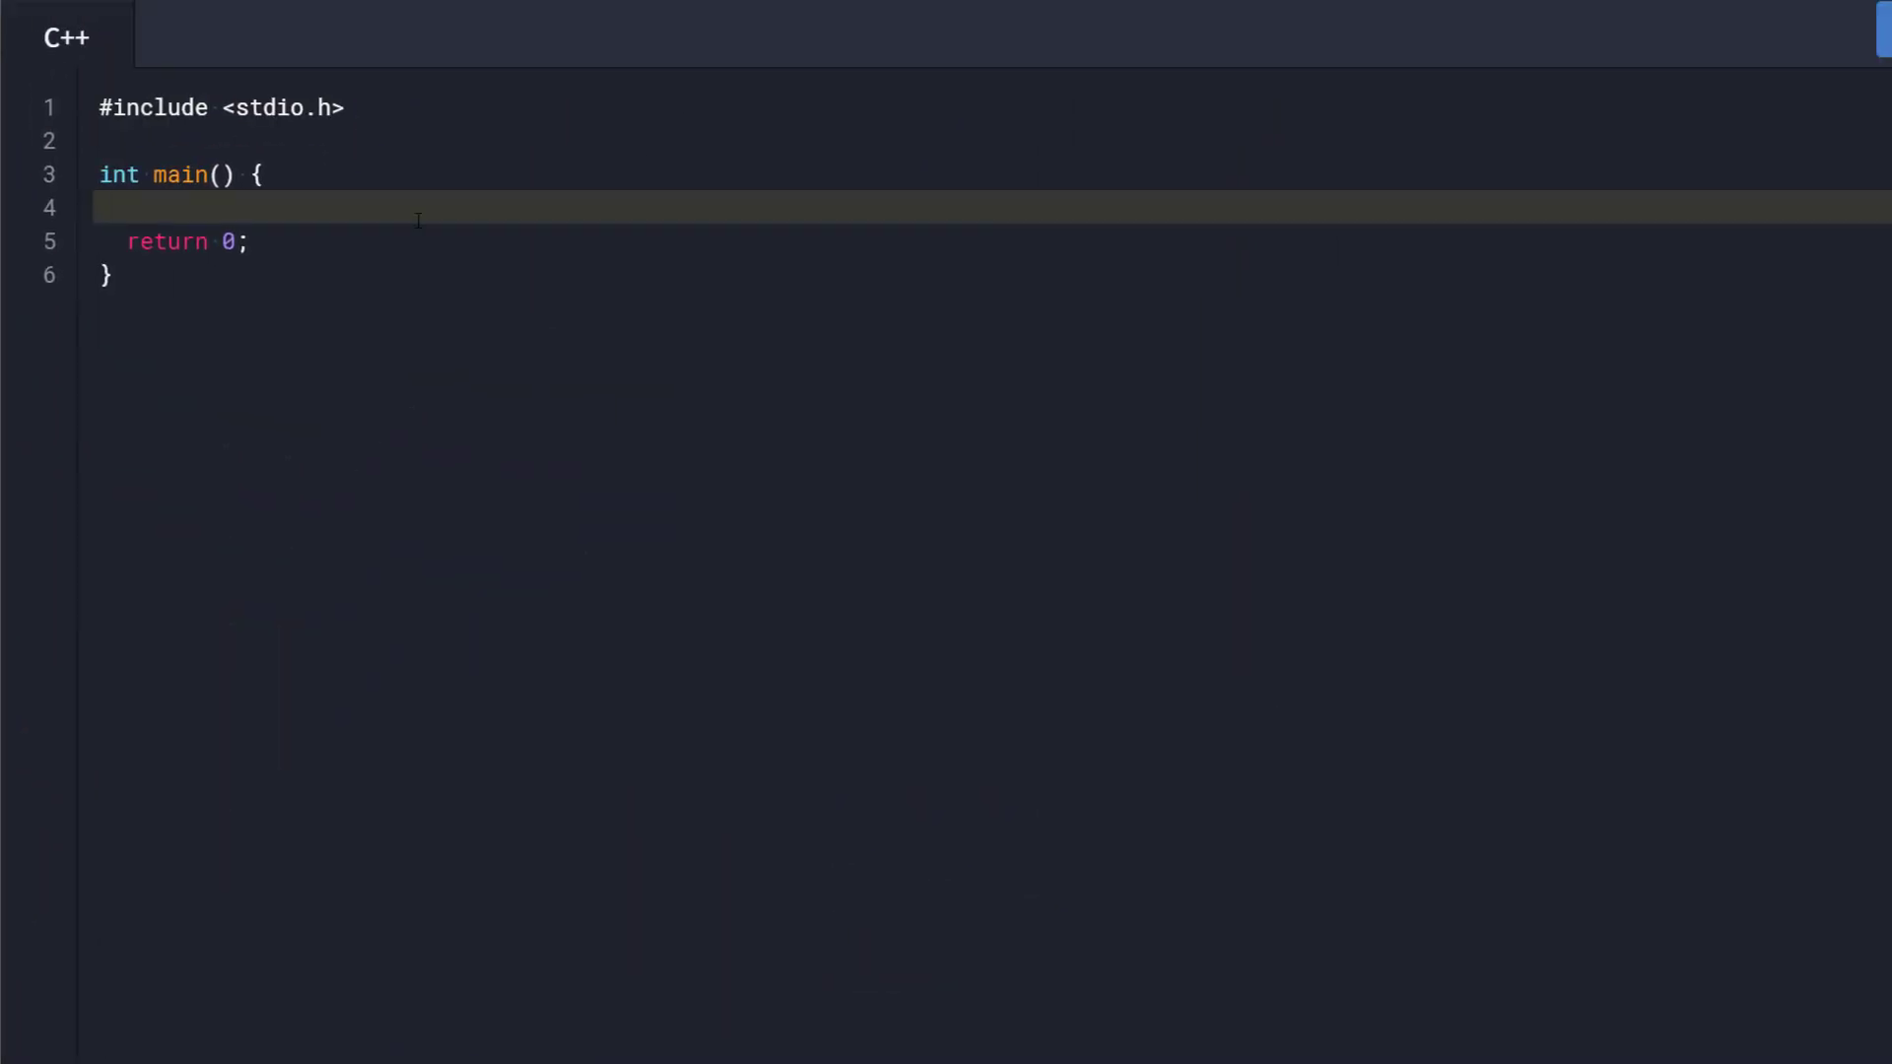
key("Tab")
key("Tab")
key("BackSpace")
type("pr")
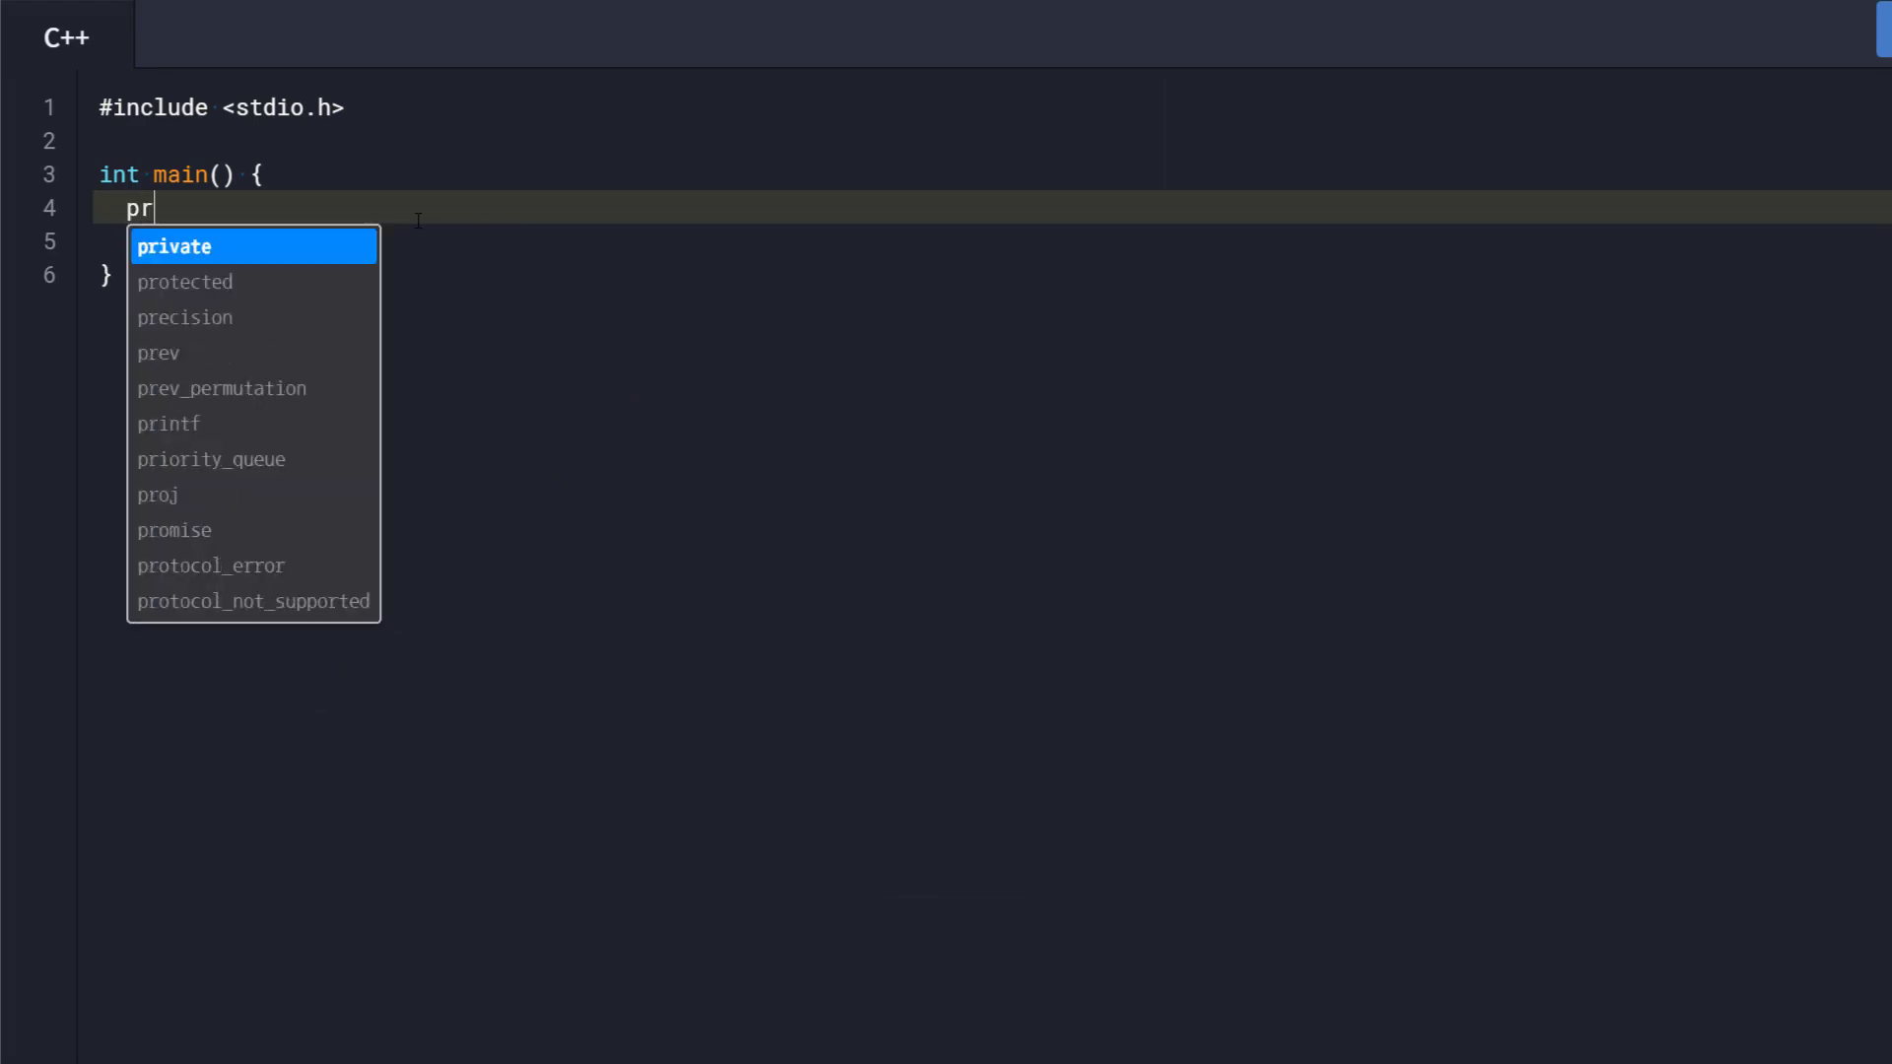
type("intf(\"")
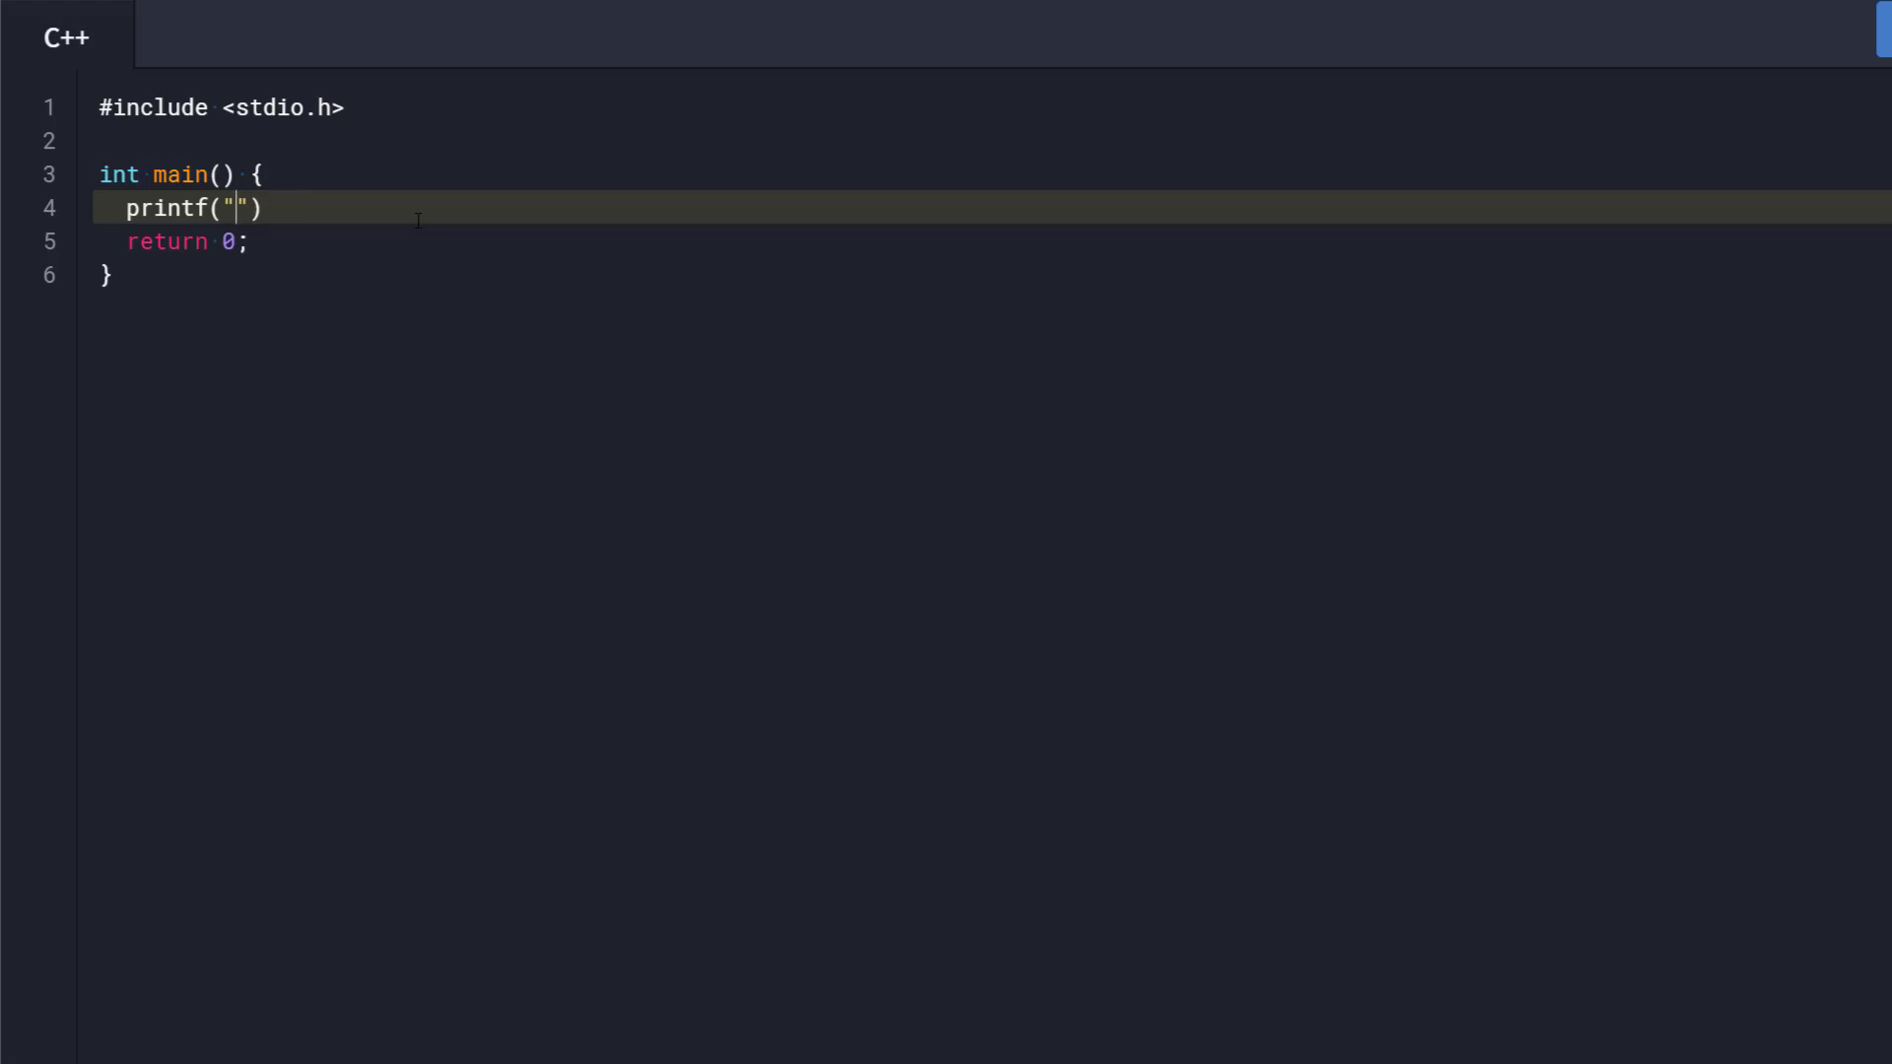
type("1 2 3 4 5 6 7 8 9 10")
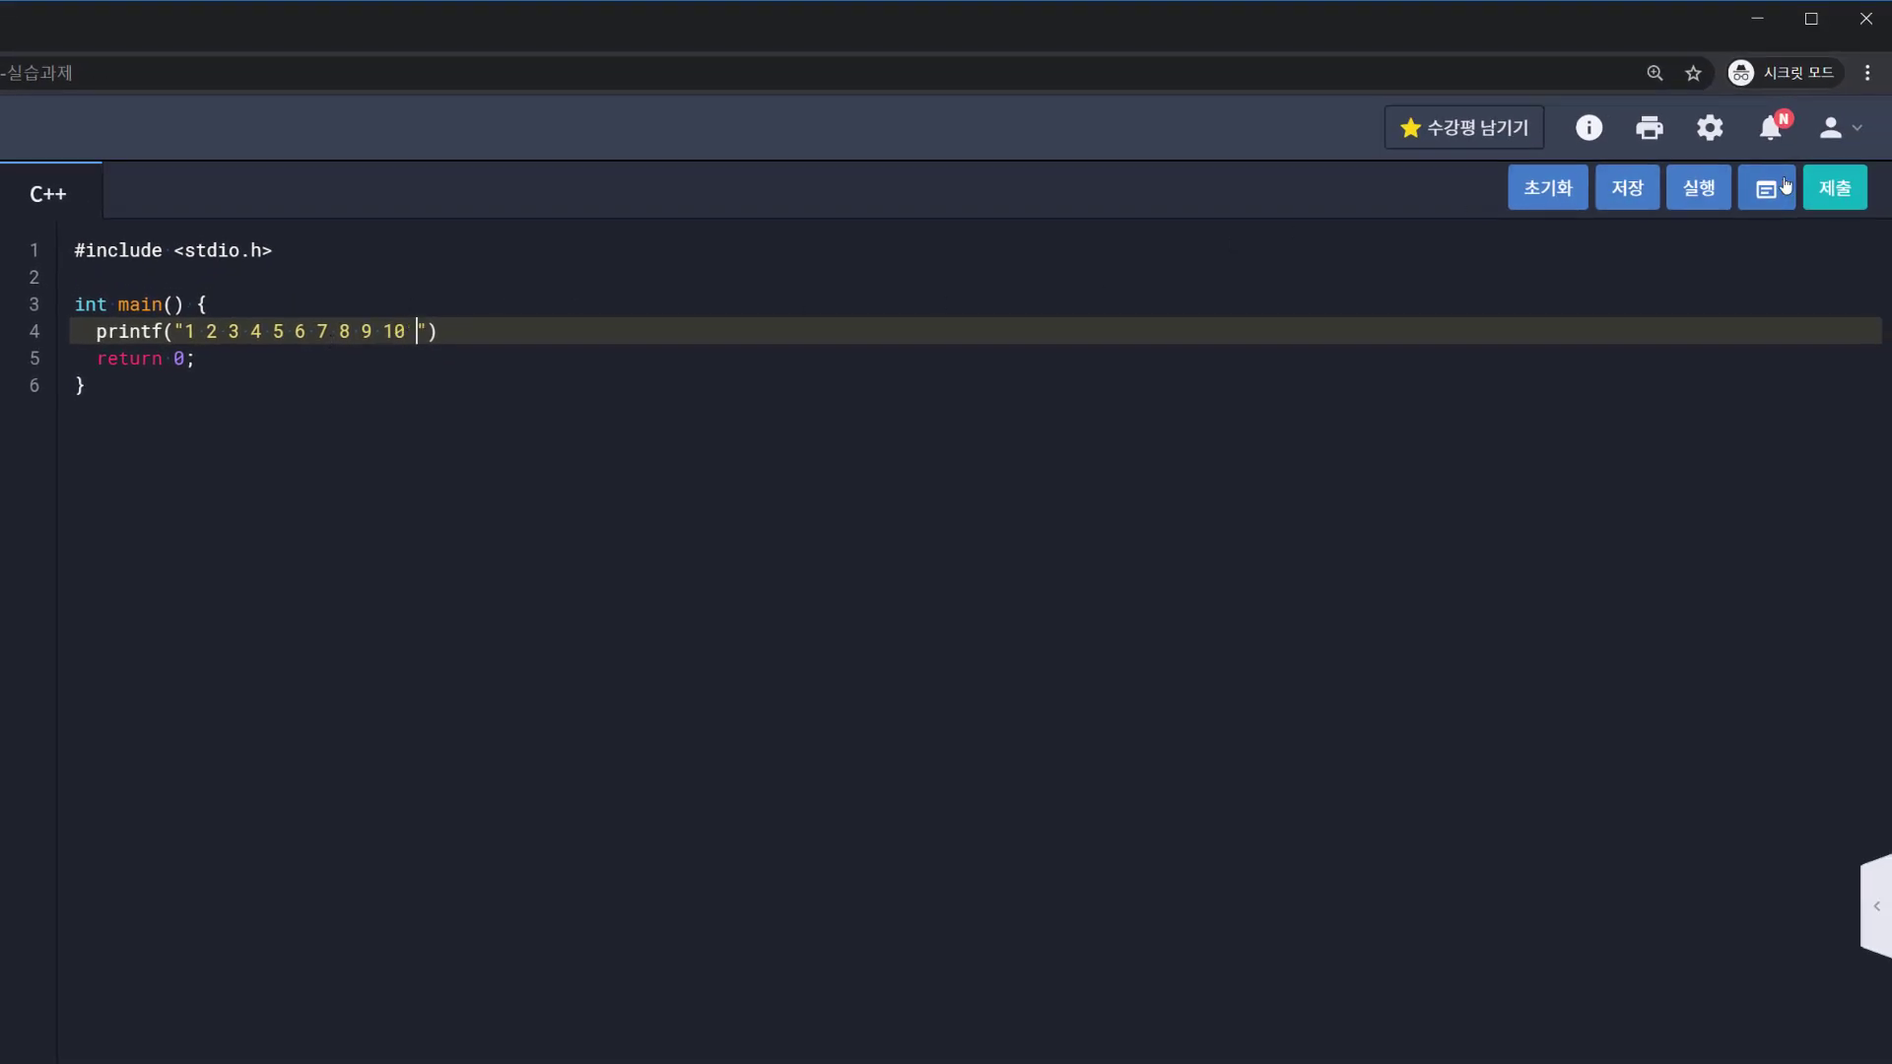
left_click(1627, 198)
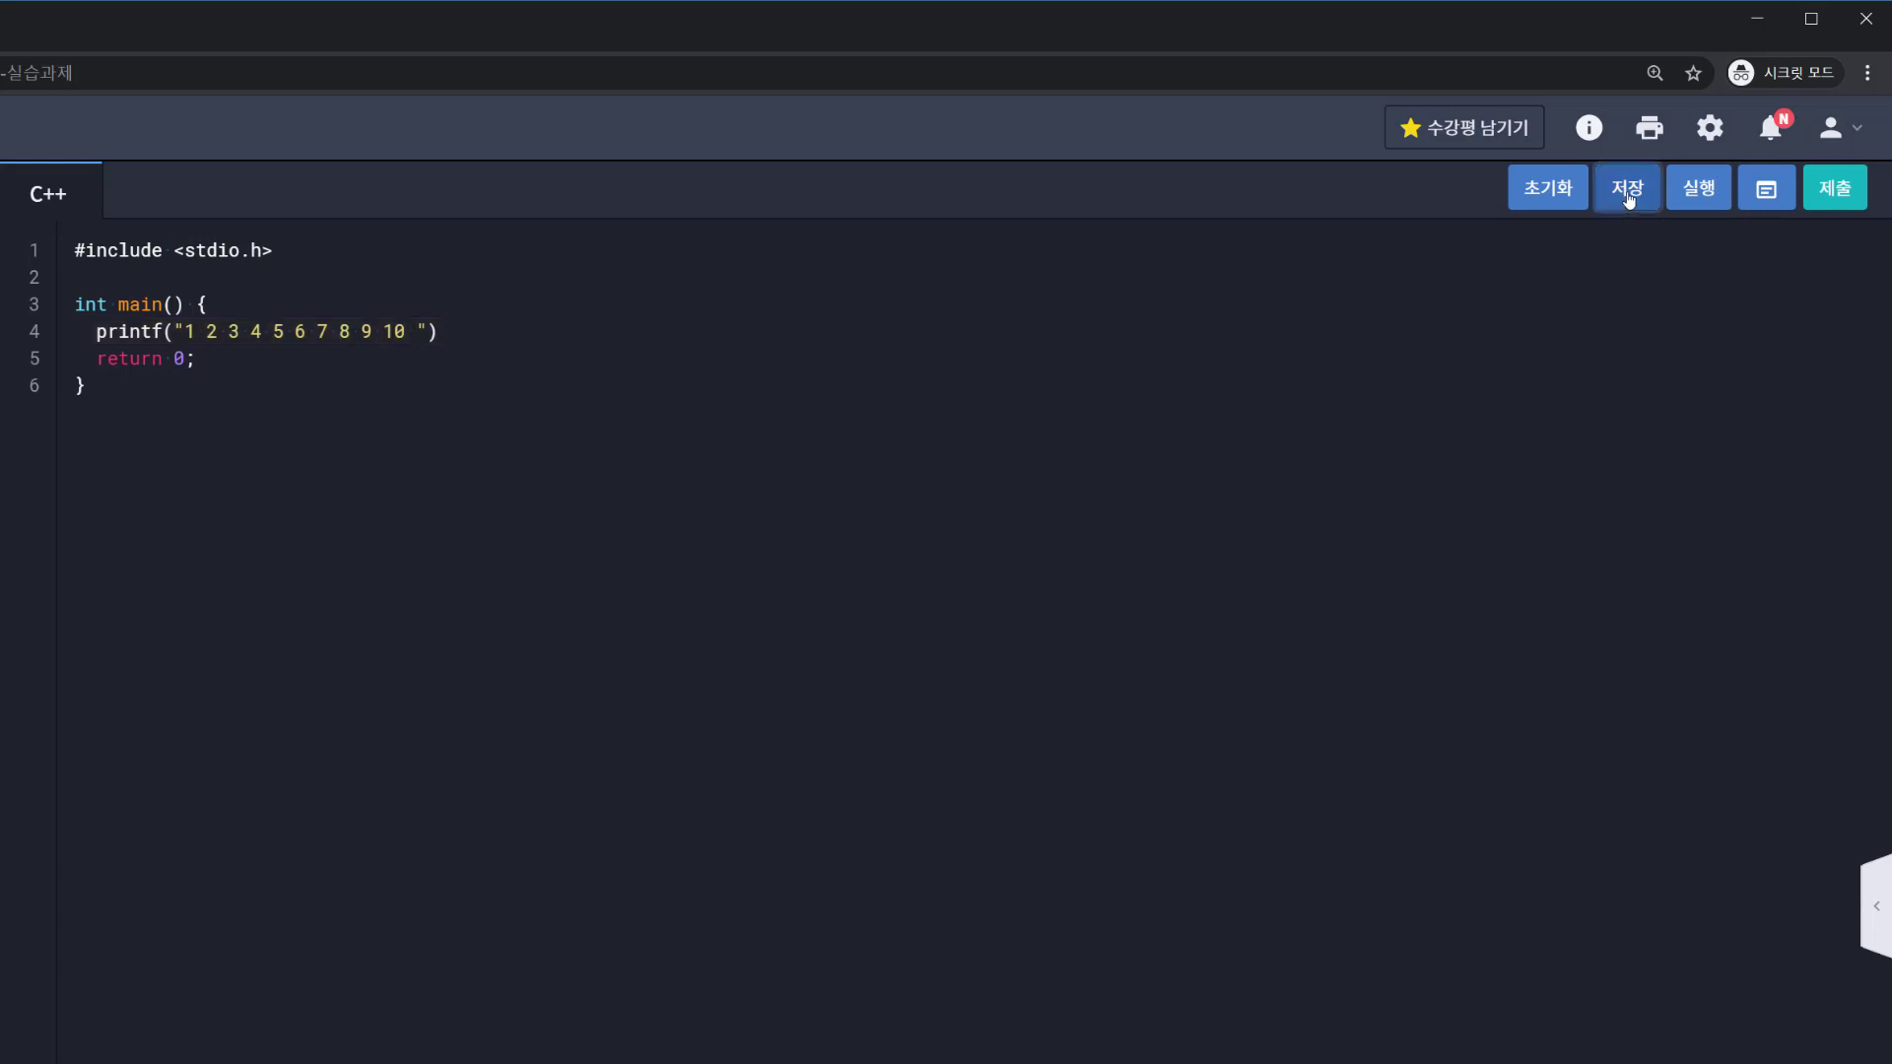
left_click(1702, 200)
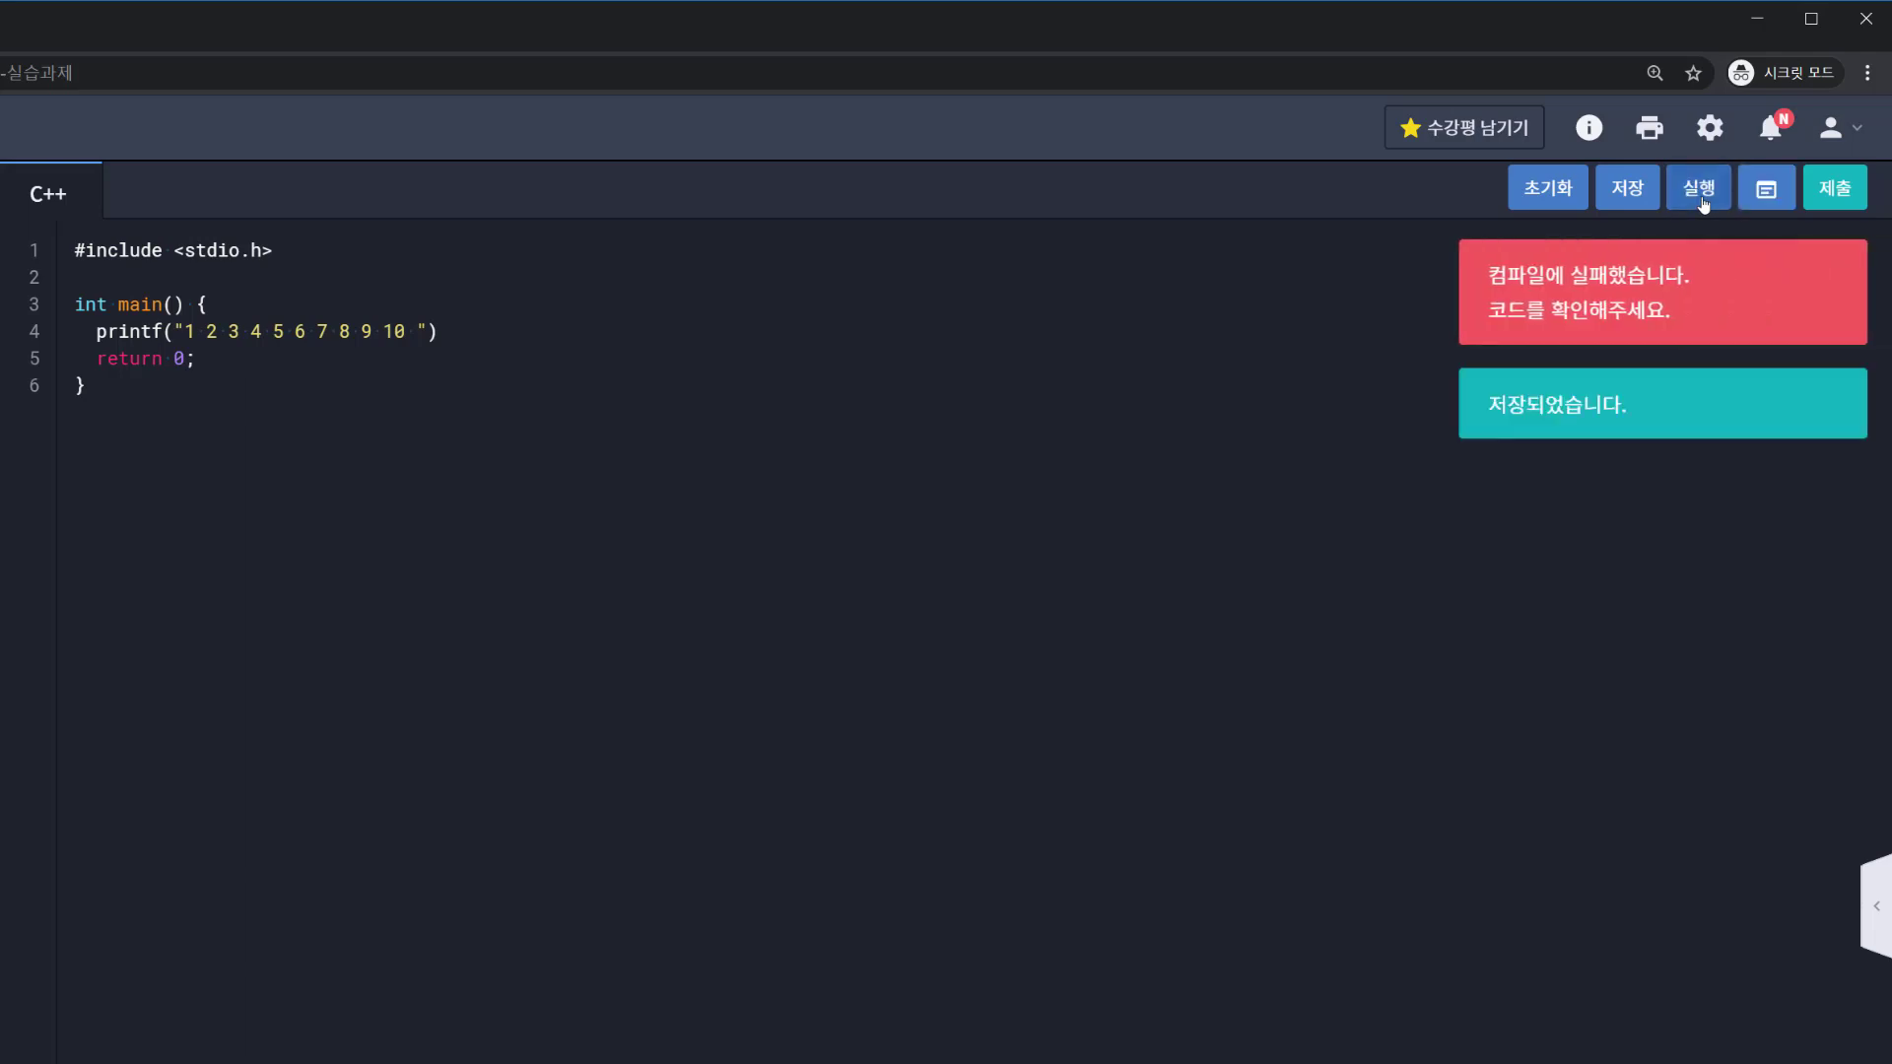
Step: Add the missing semicolon at the end of the printf line, then save and run the code again
left_click(512, 335)
type(";")
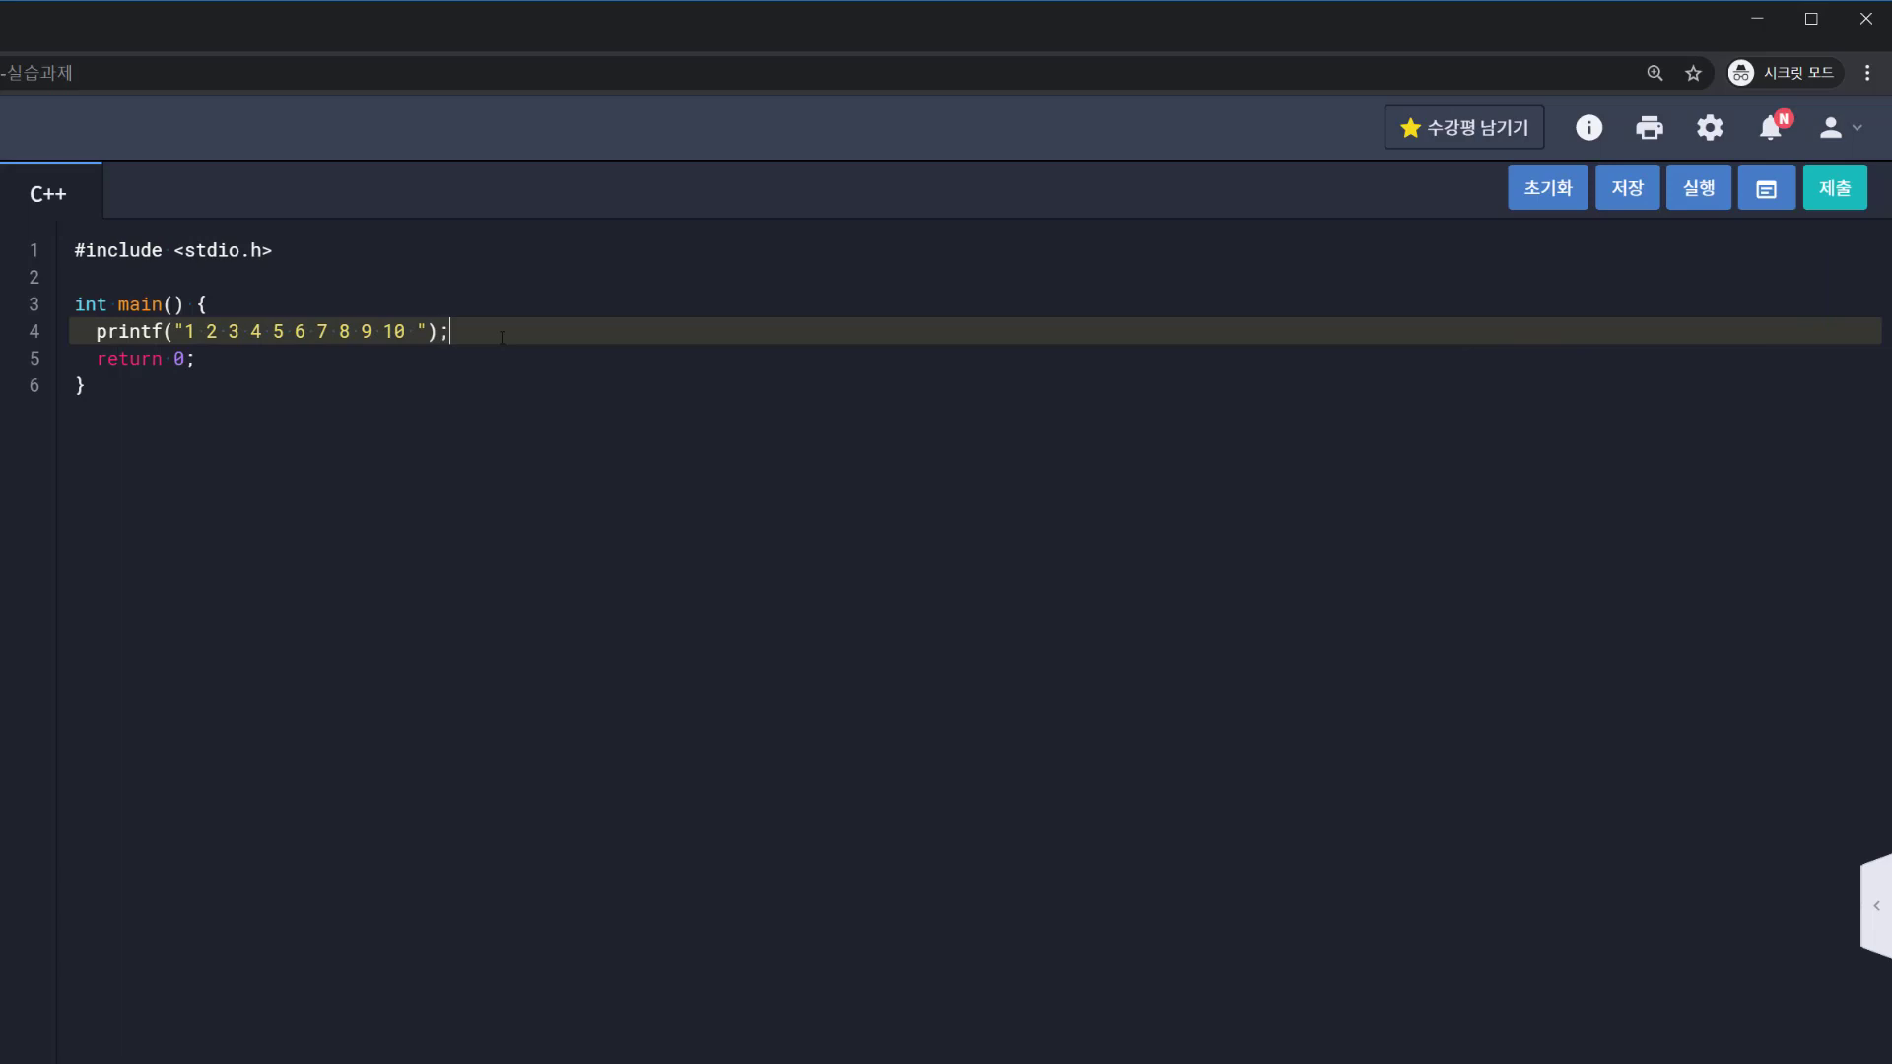
left_click(1651, 205)
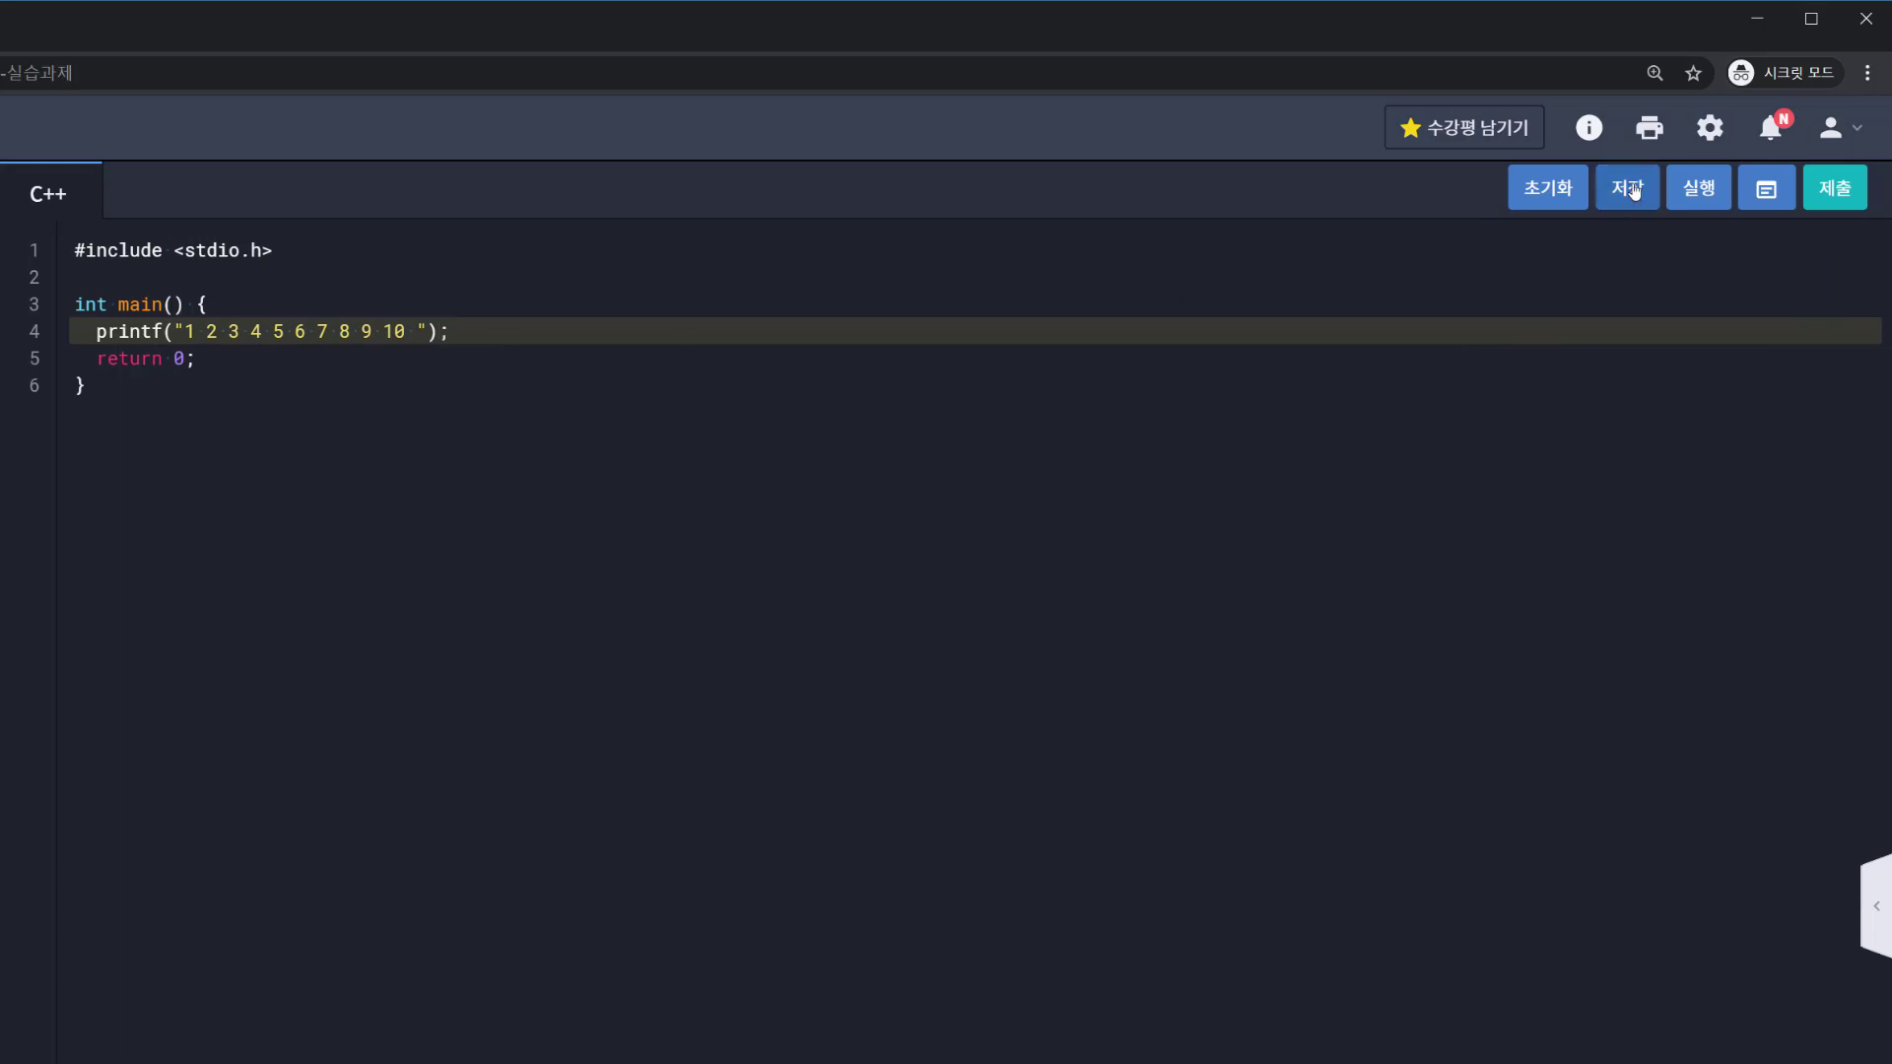
left_click(1697, 189)
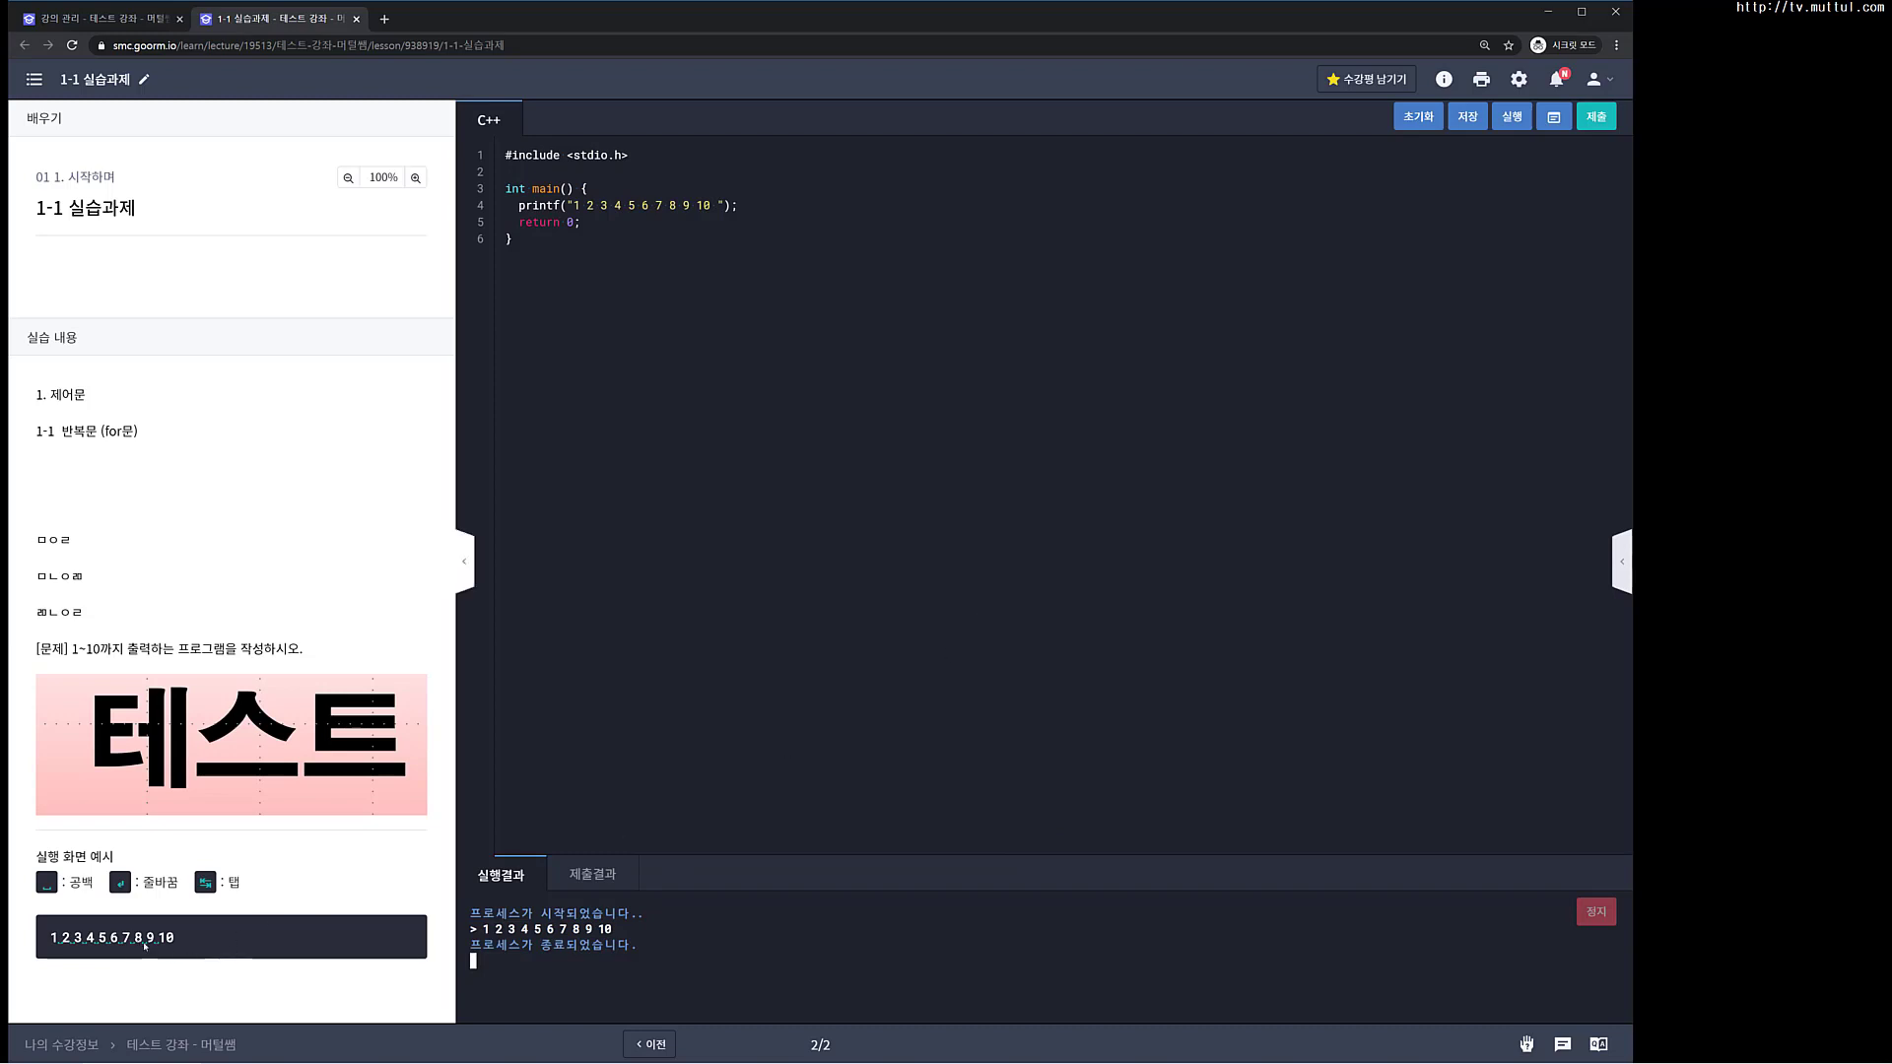
Step: Compare the run output with the sample output in the problem statement and submit the solution
left_click_drag(197, 946, 50, 941)
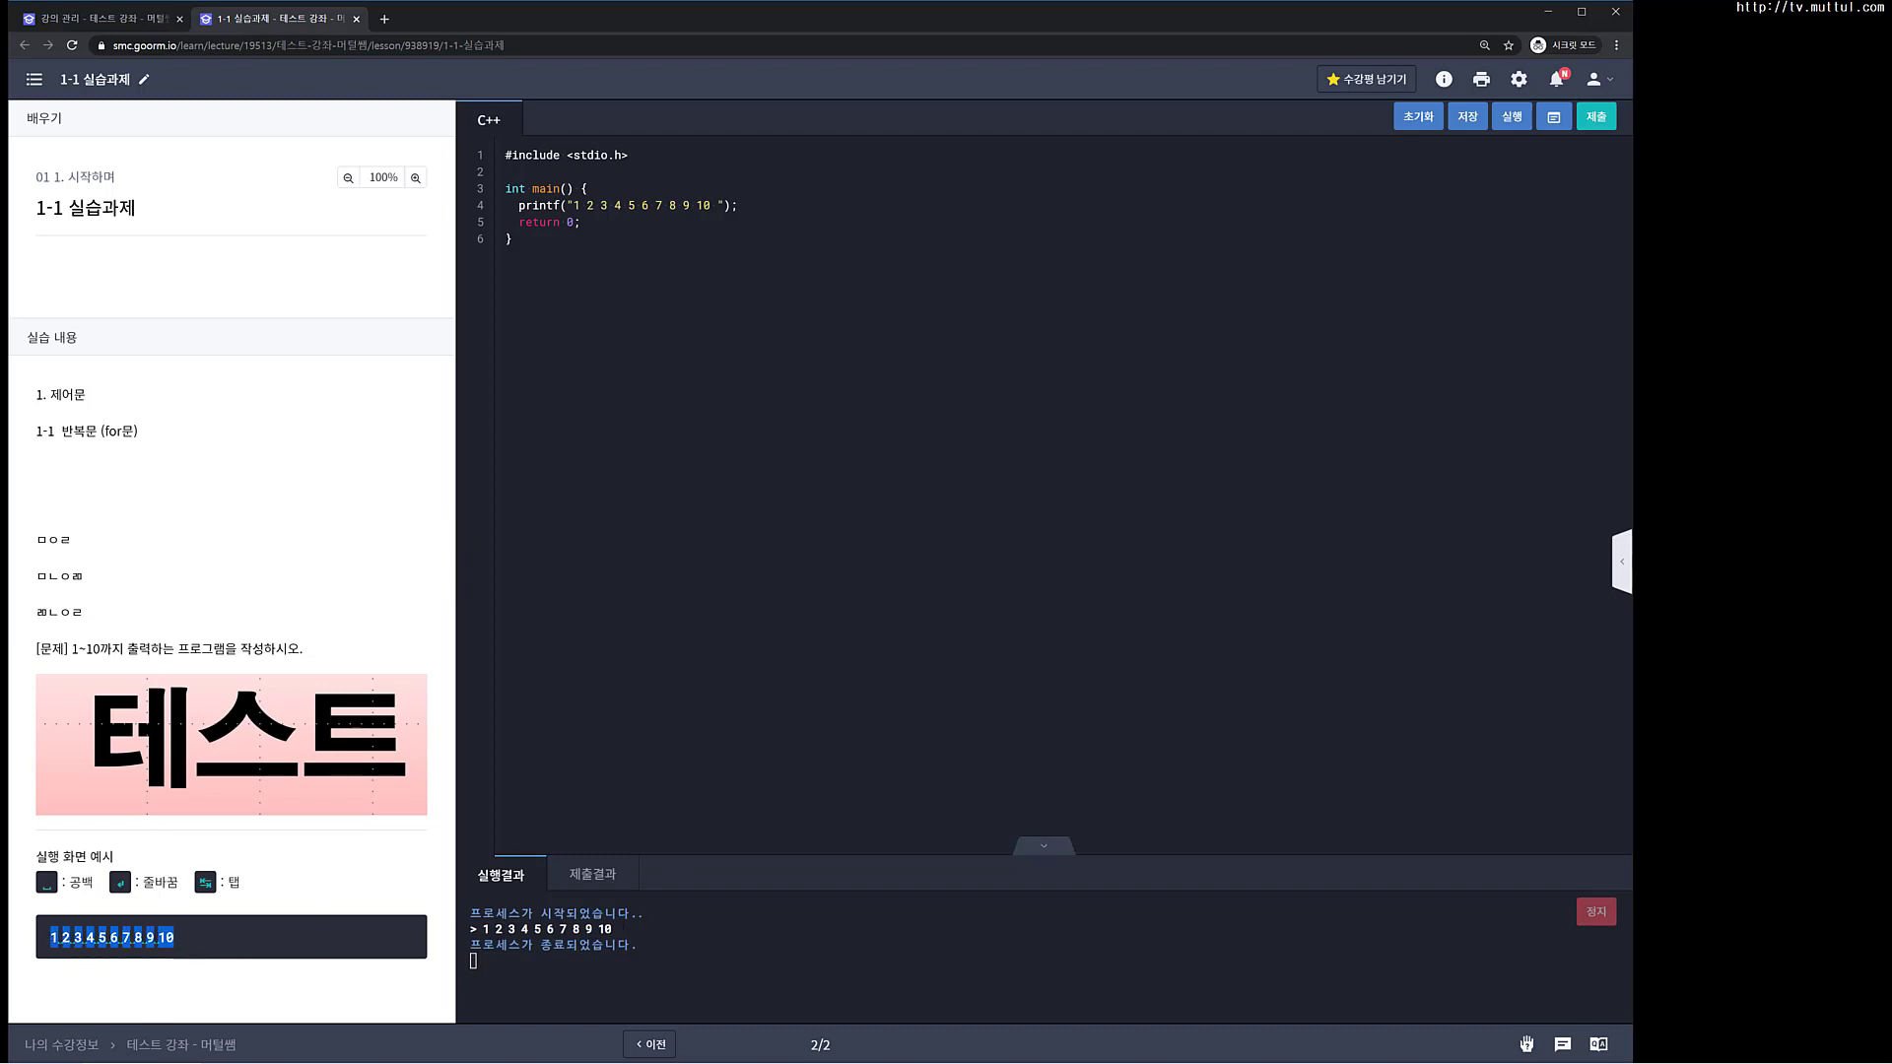
left_click_drag(623, 929, 471, 930)
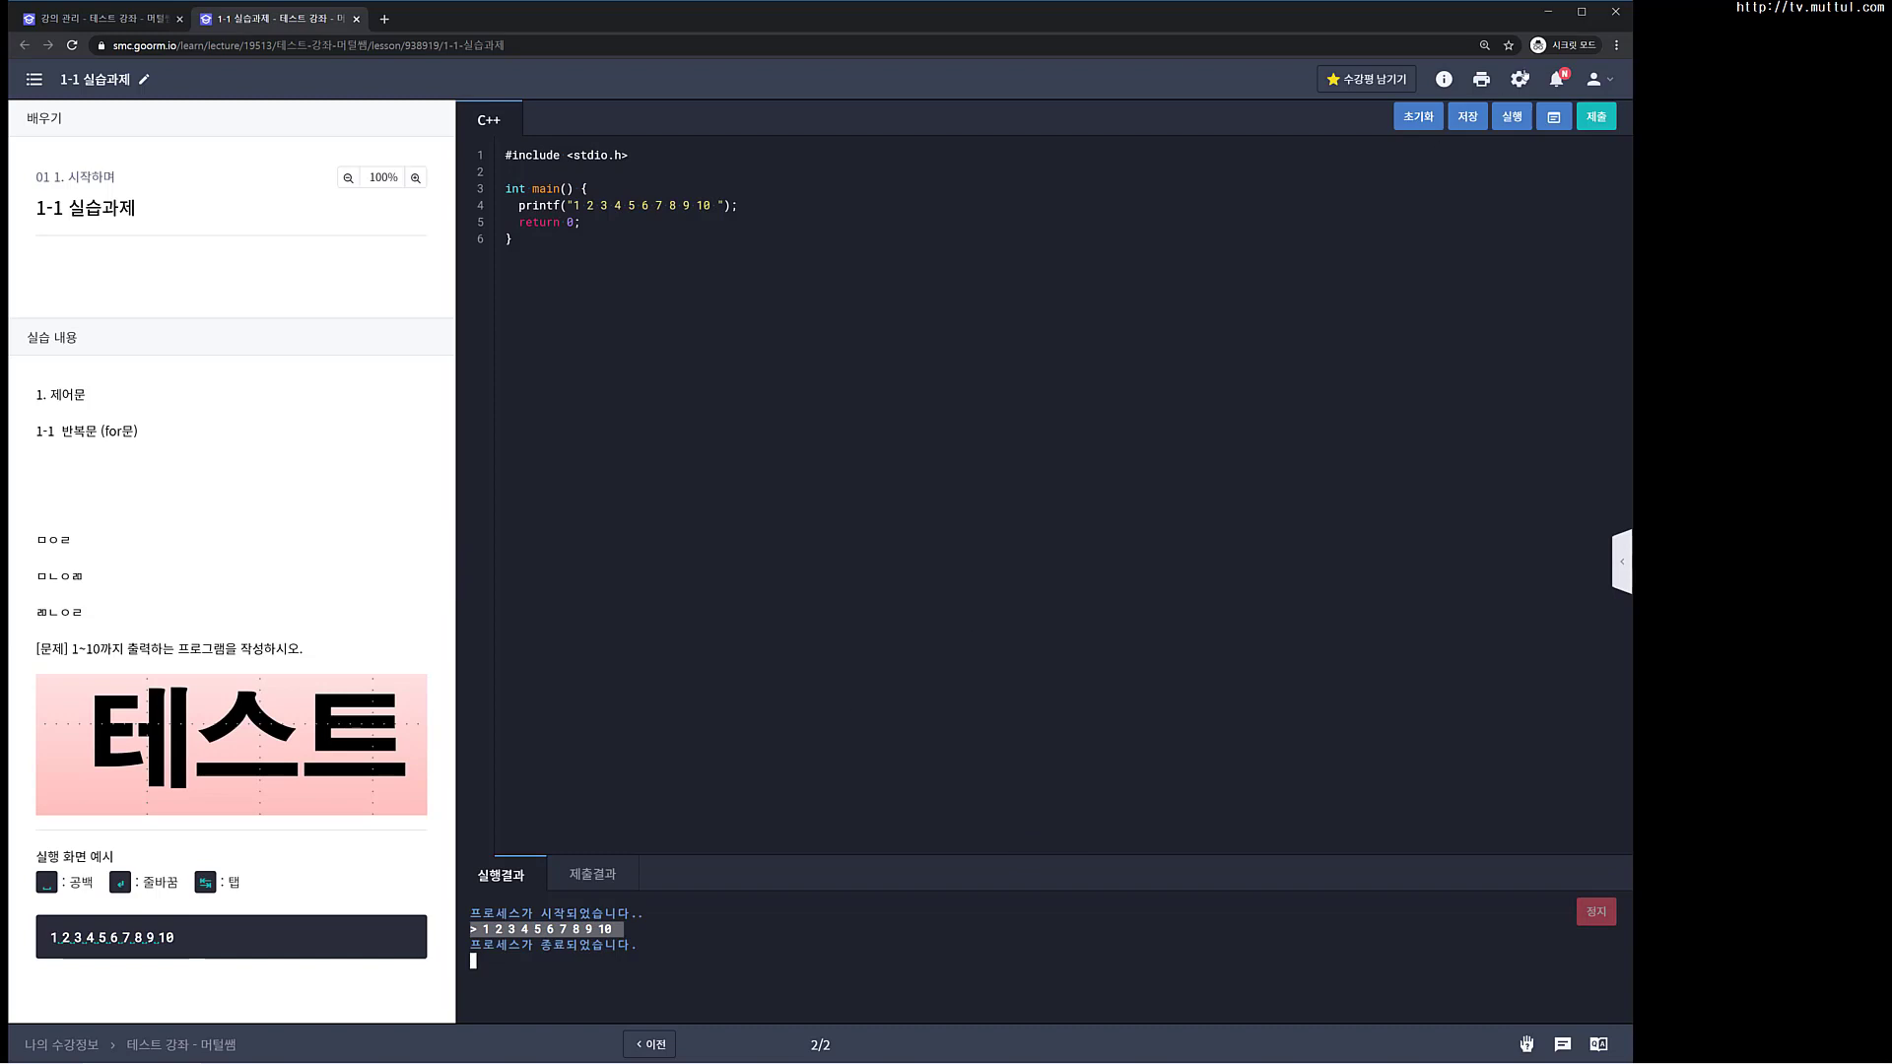
left_click(1597, 116)
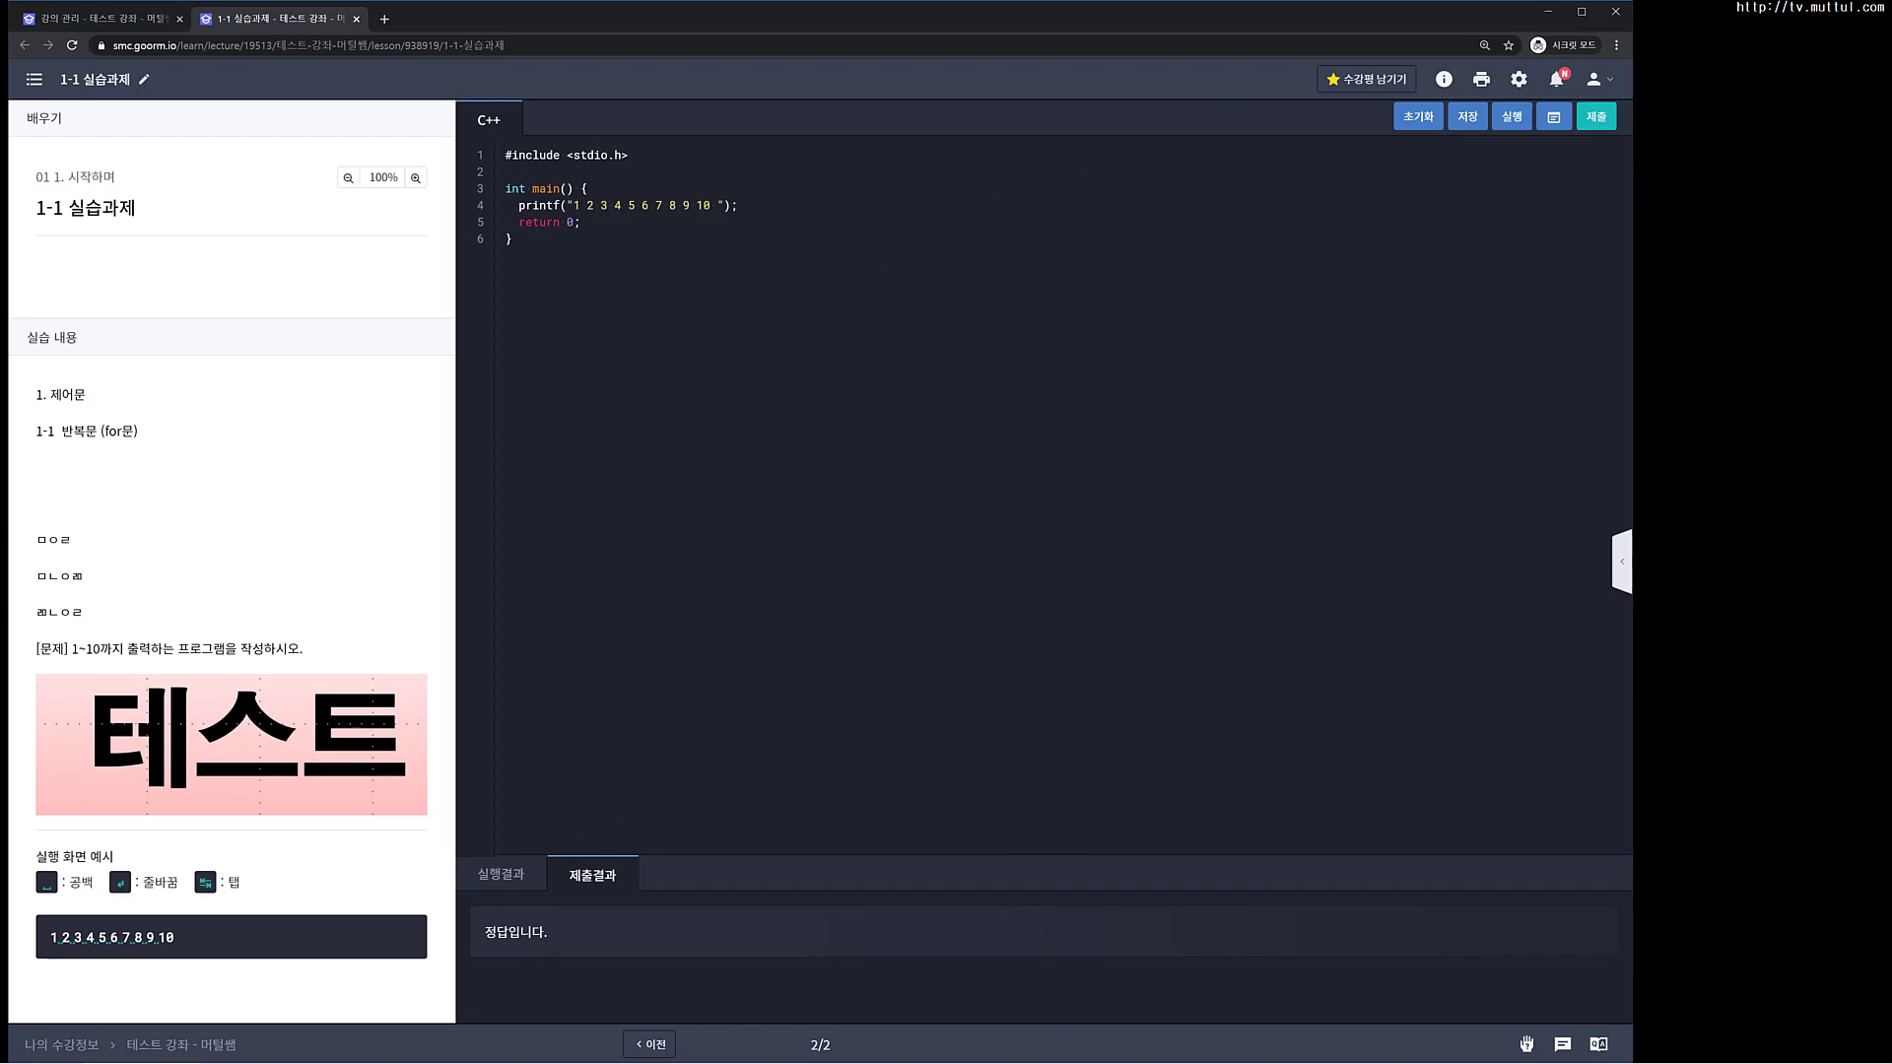
Step: Close the preview, open the registered problem for editing, check test case 1's output in the grading settings, and save the problem
left_click(357, 19)
left_click(889, 130)
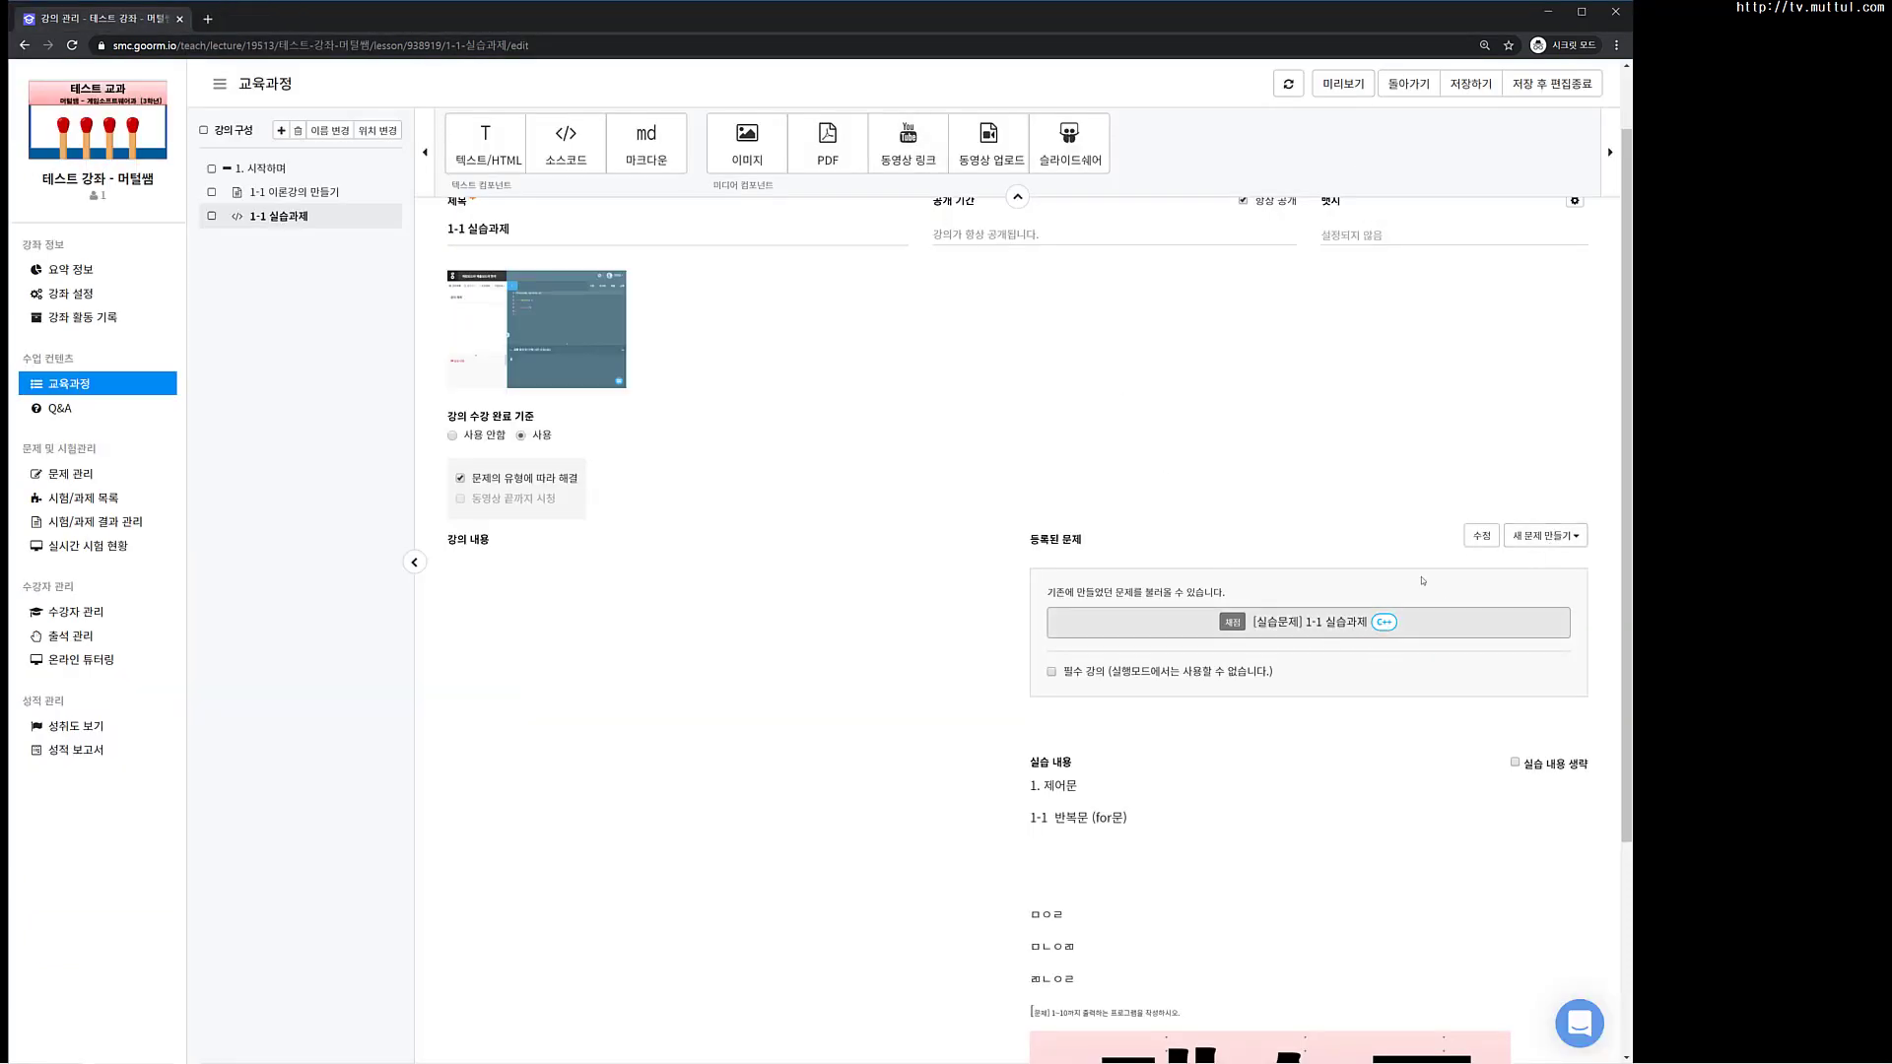
left_click(1483, 535)
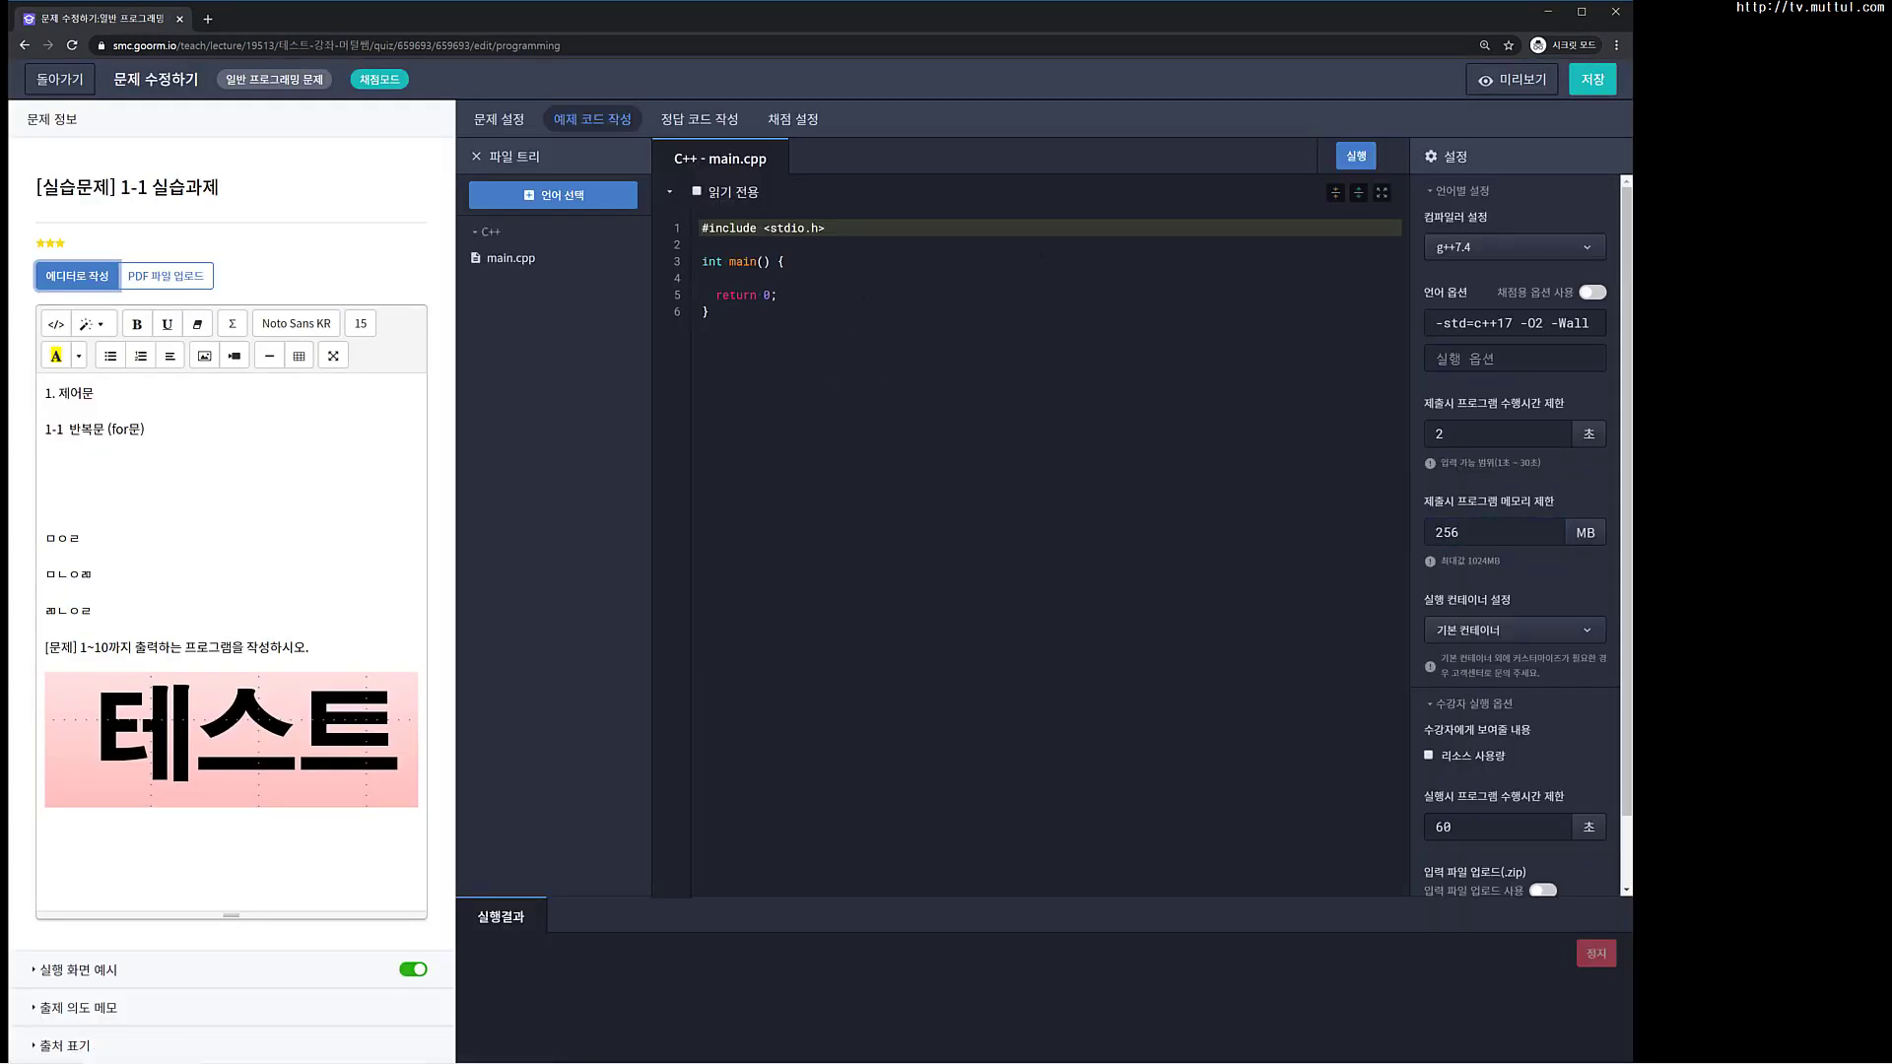
left_click(793, 119)
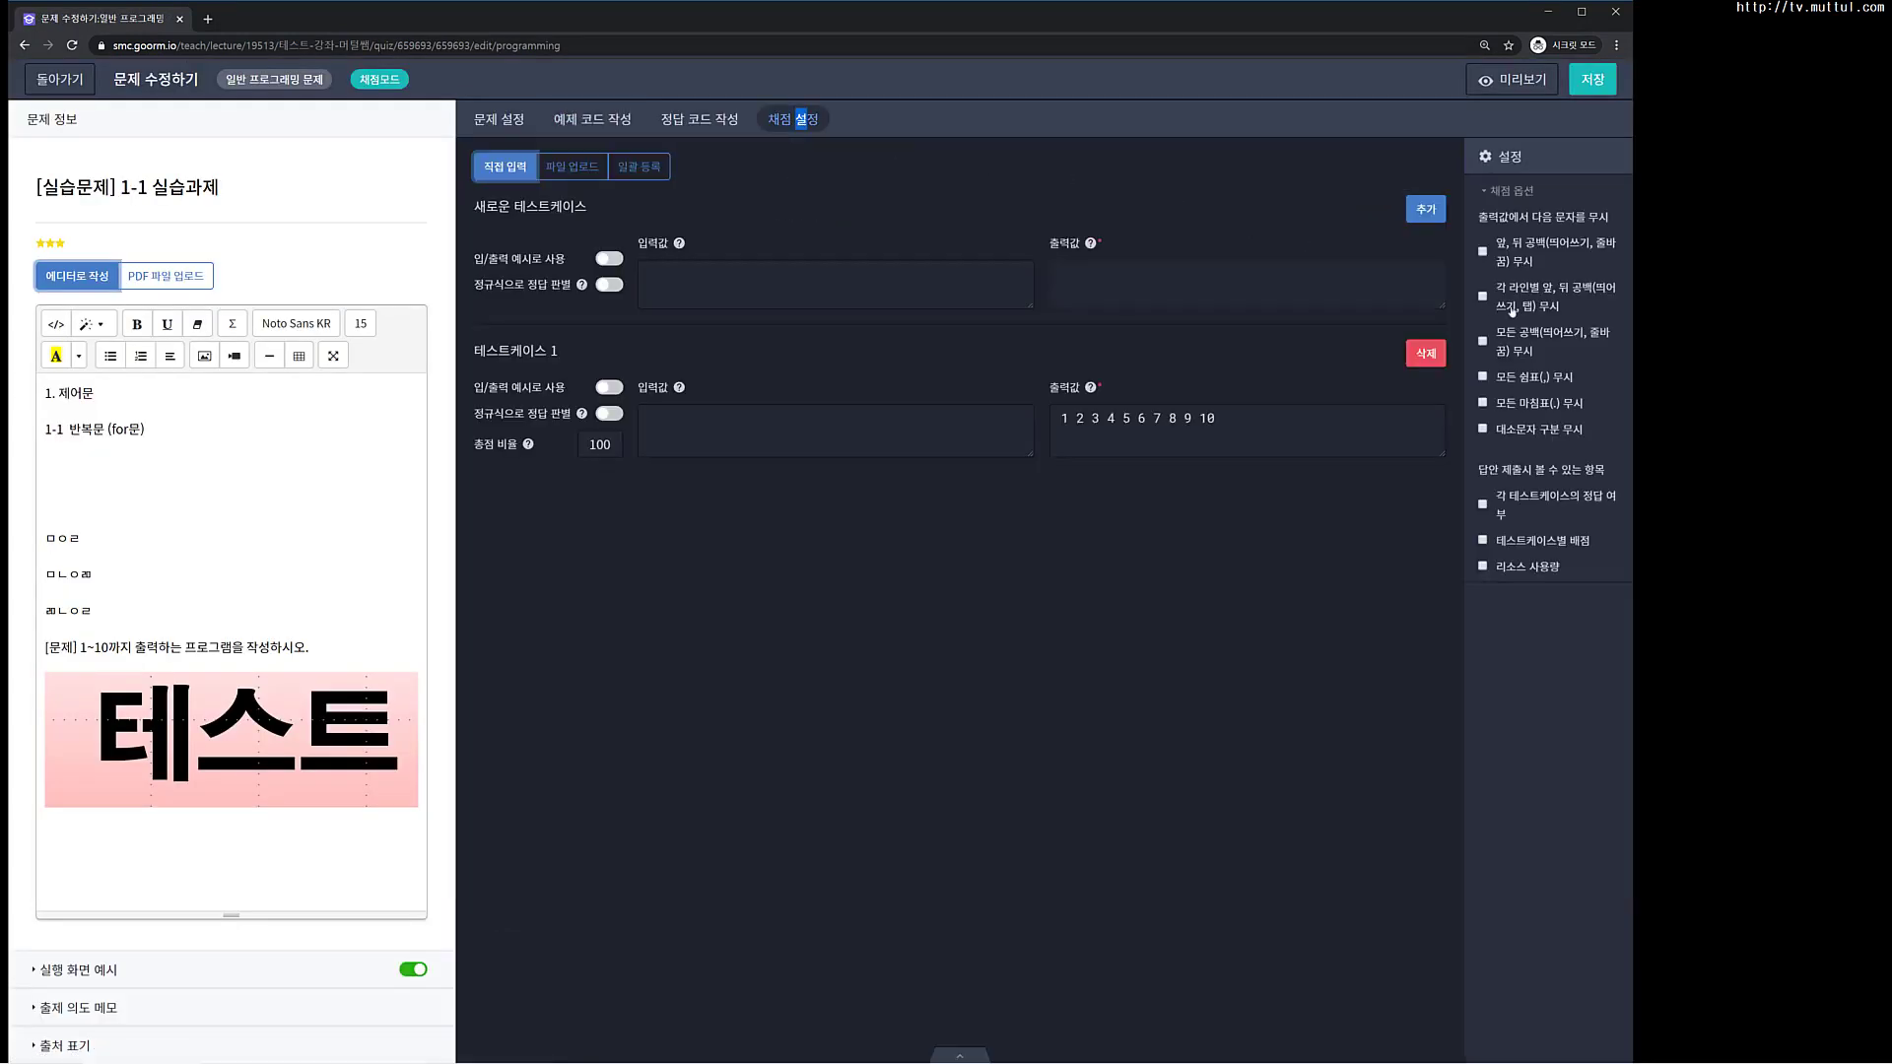
left_click(1325, 440)
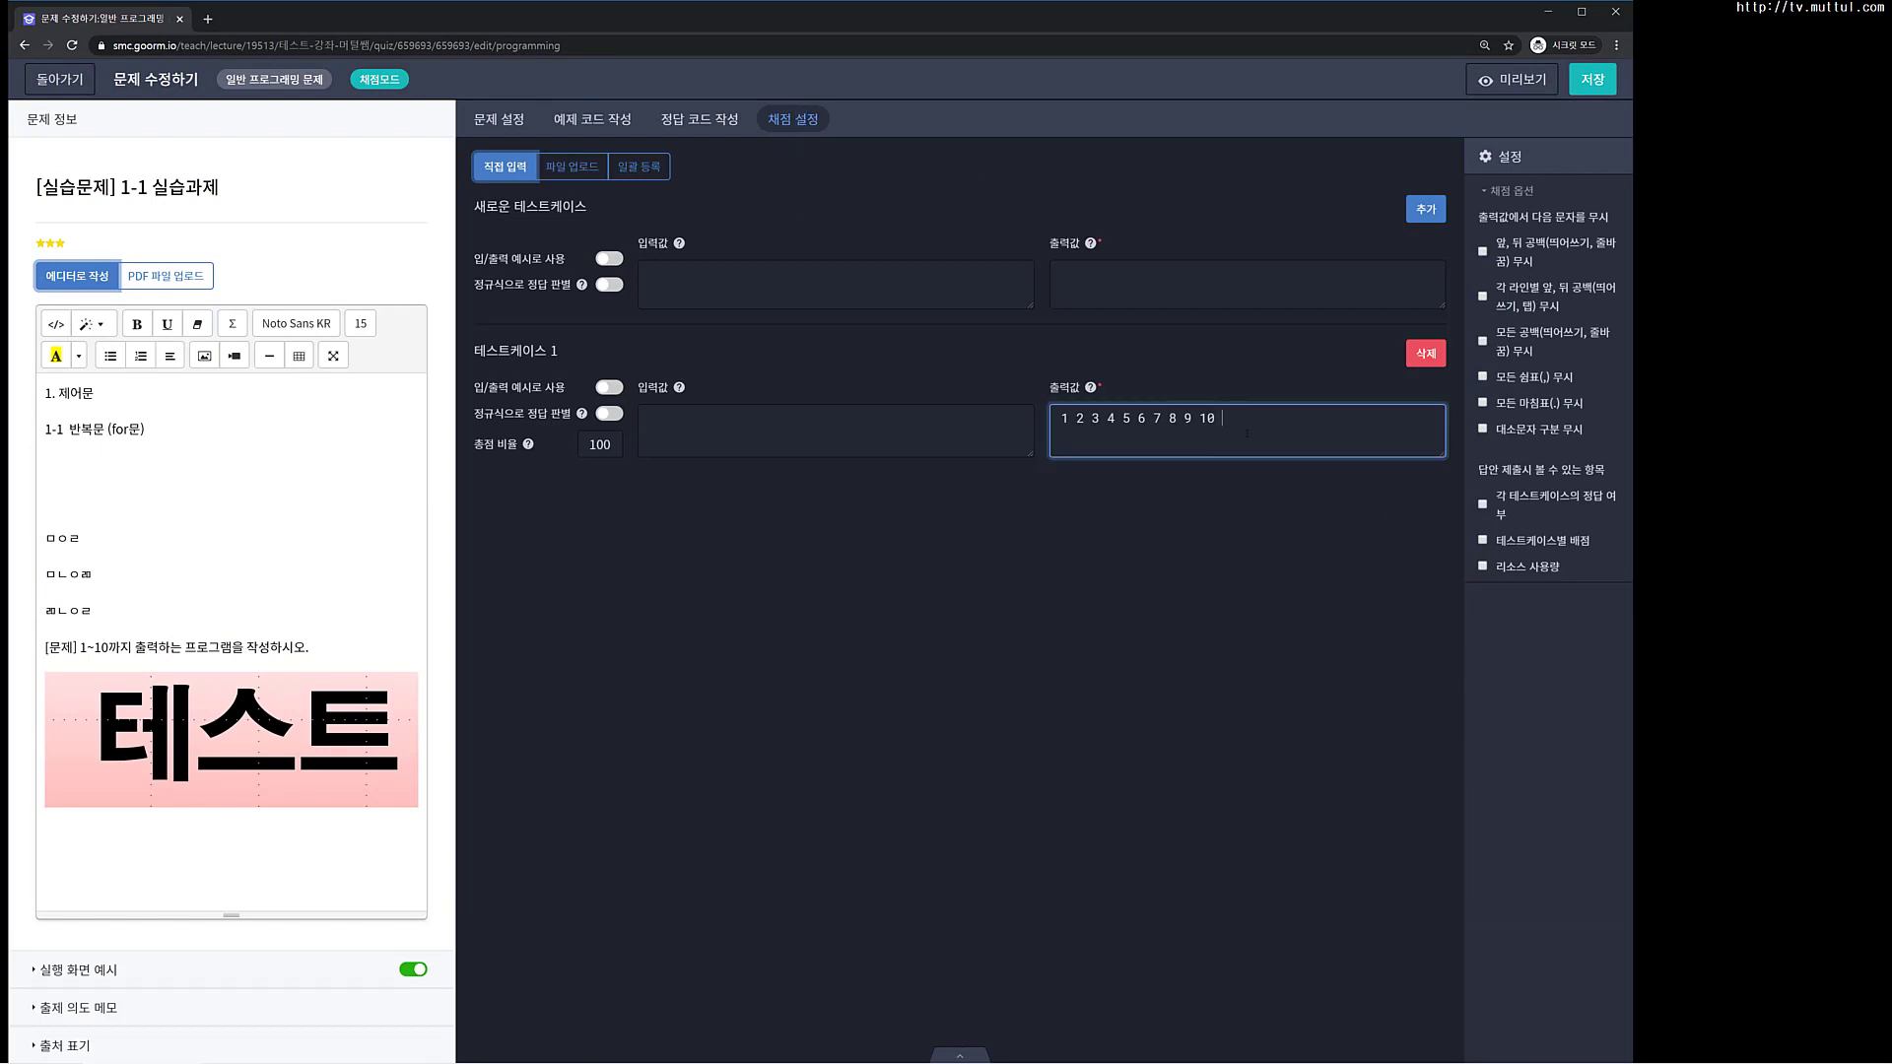
left_click(1592, 79)
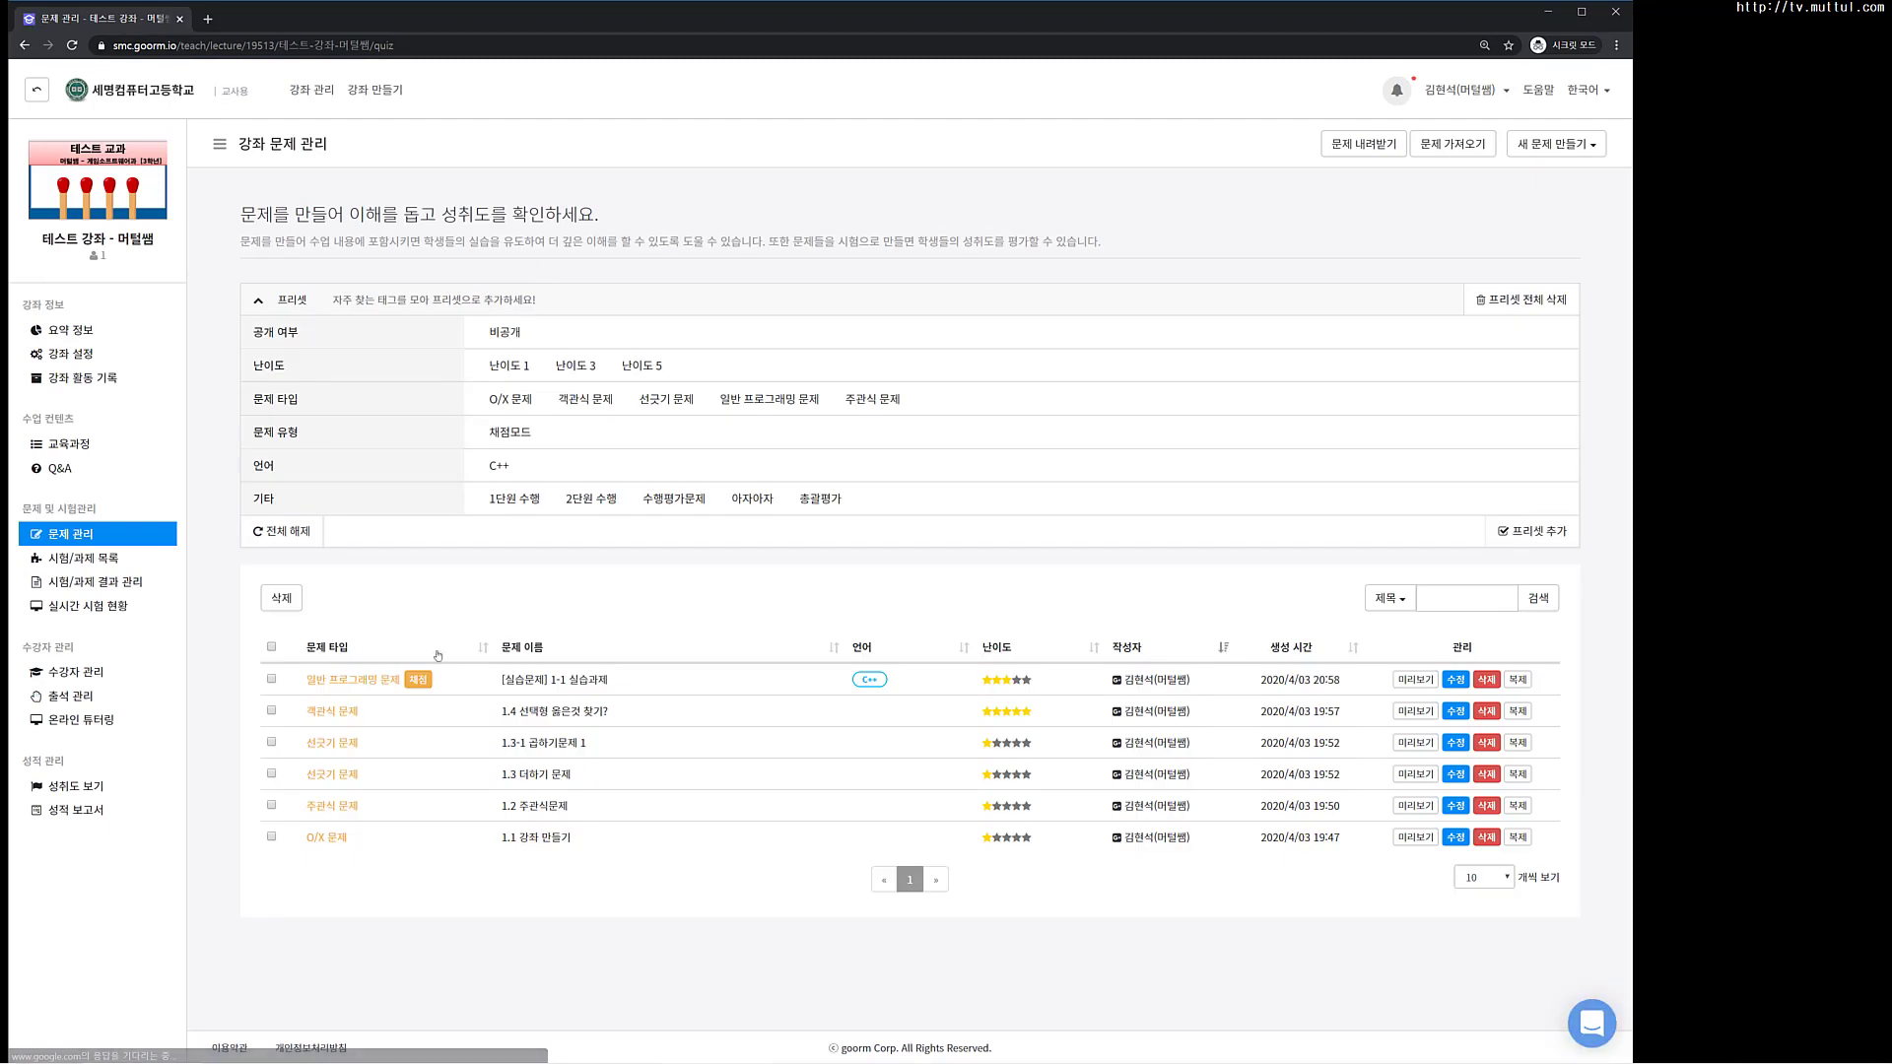
Step: Return to the curriculum, preview the "1-1 실습과제" lecture and submit the existing code
left_click(71, 449)
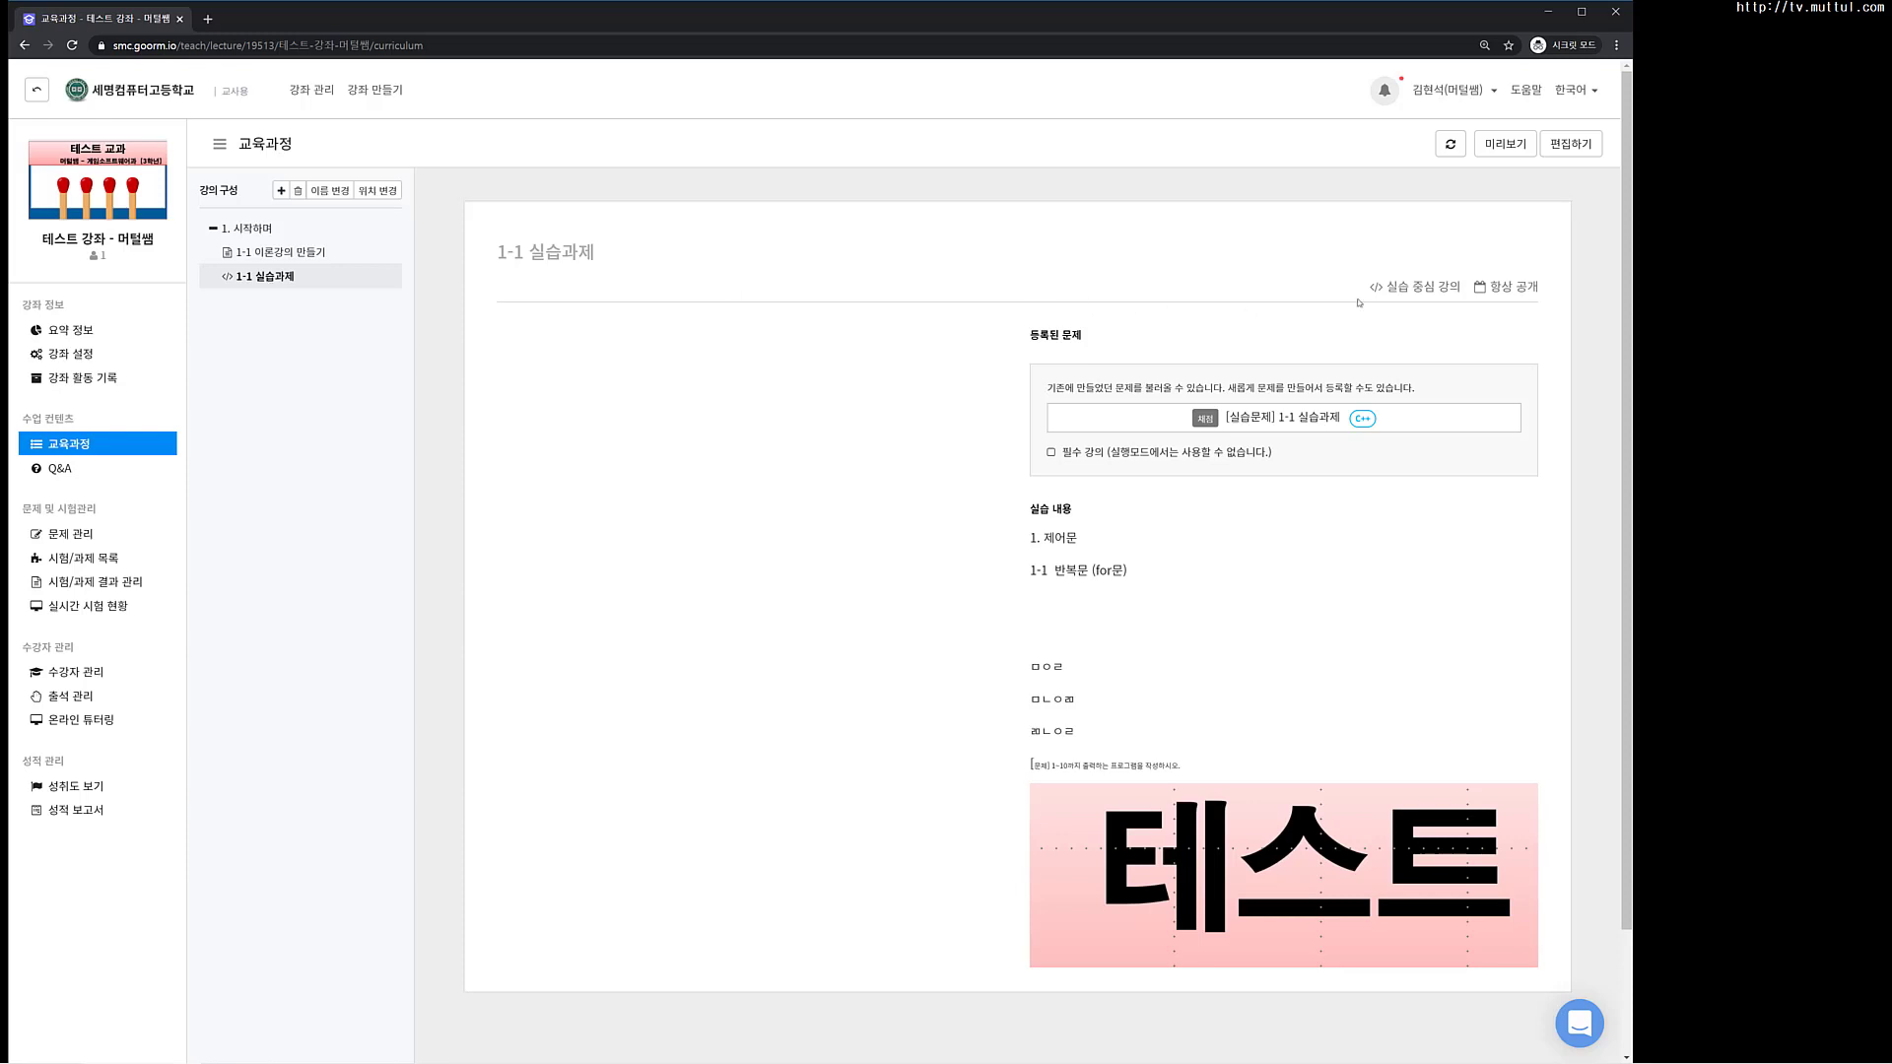
left_click(1504, 143)
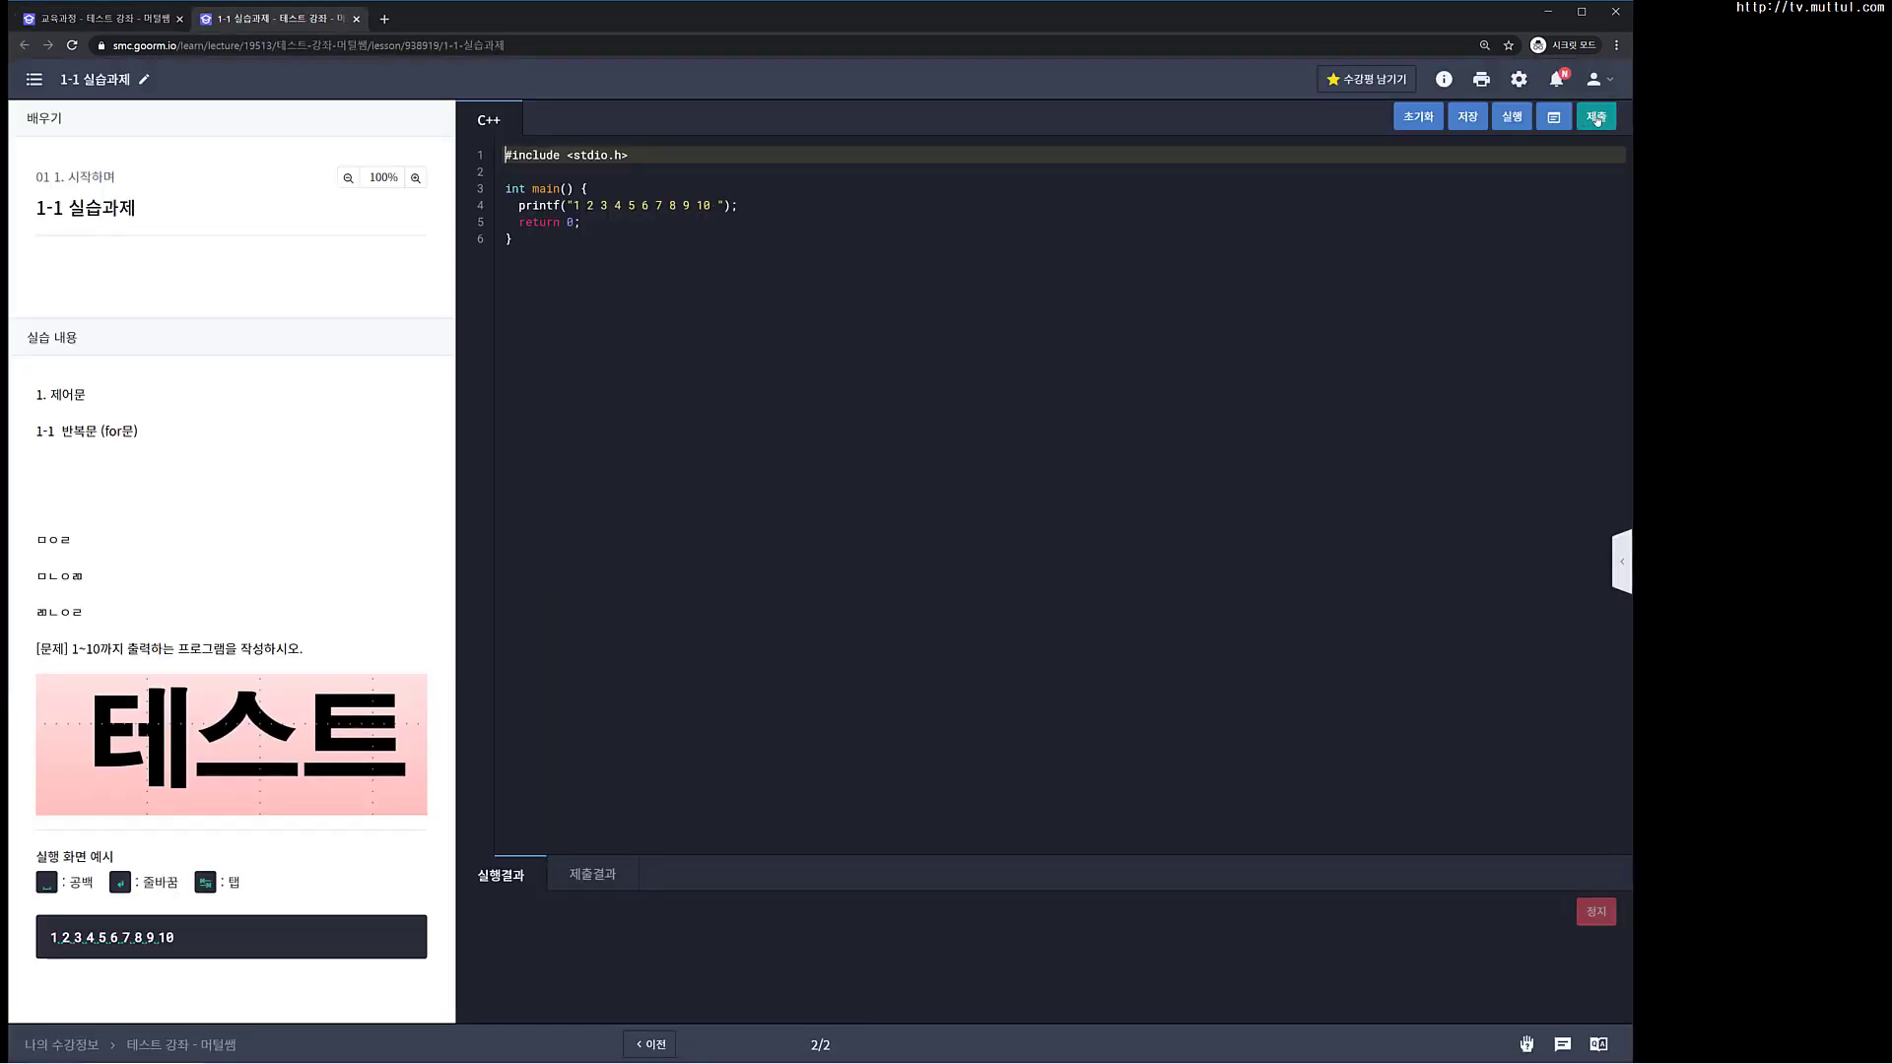
left_click(1596, 116)
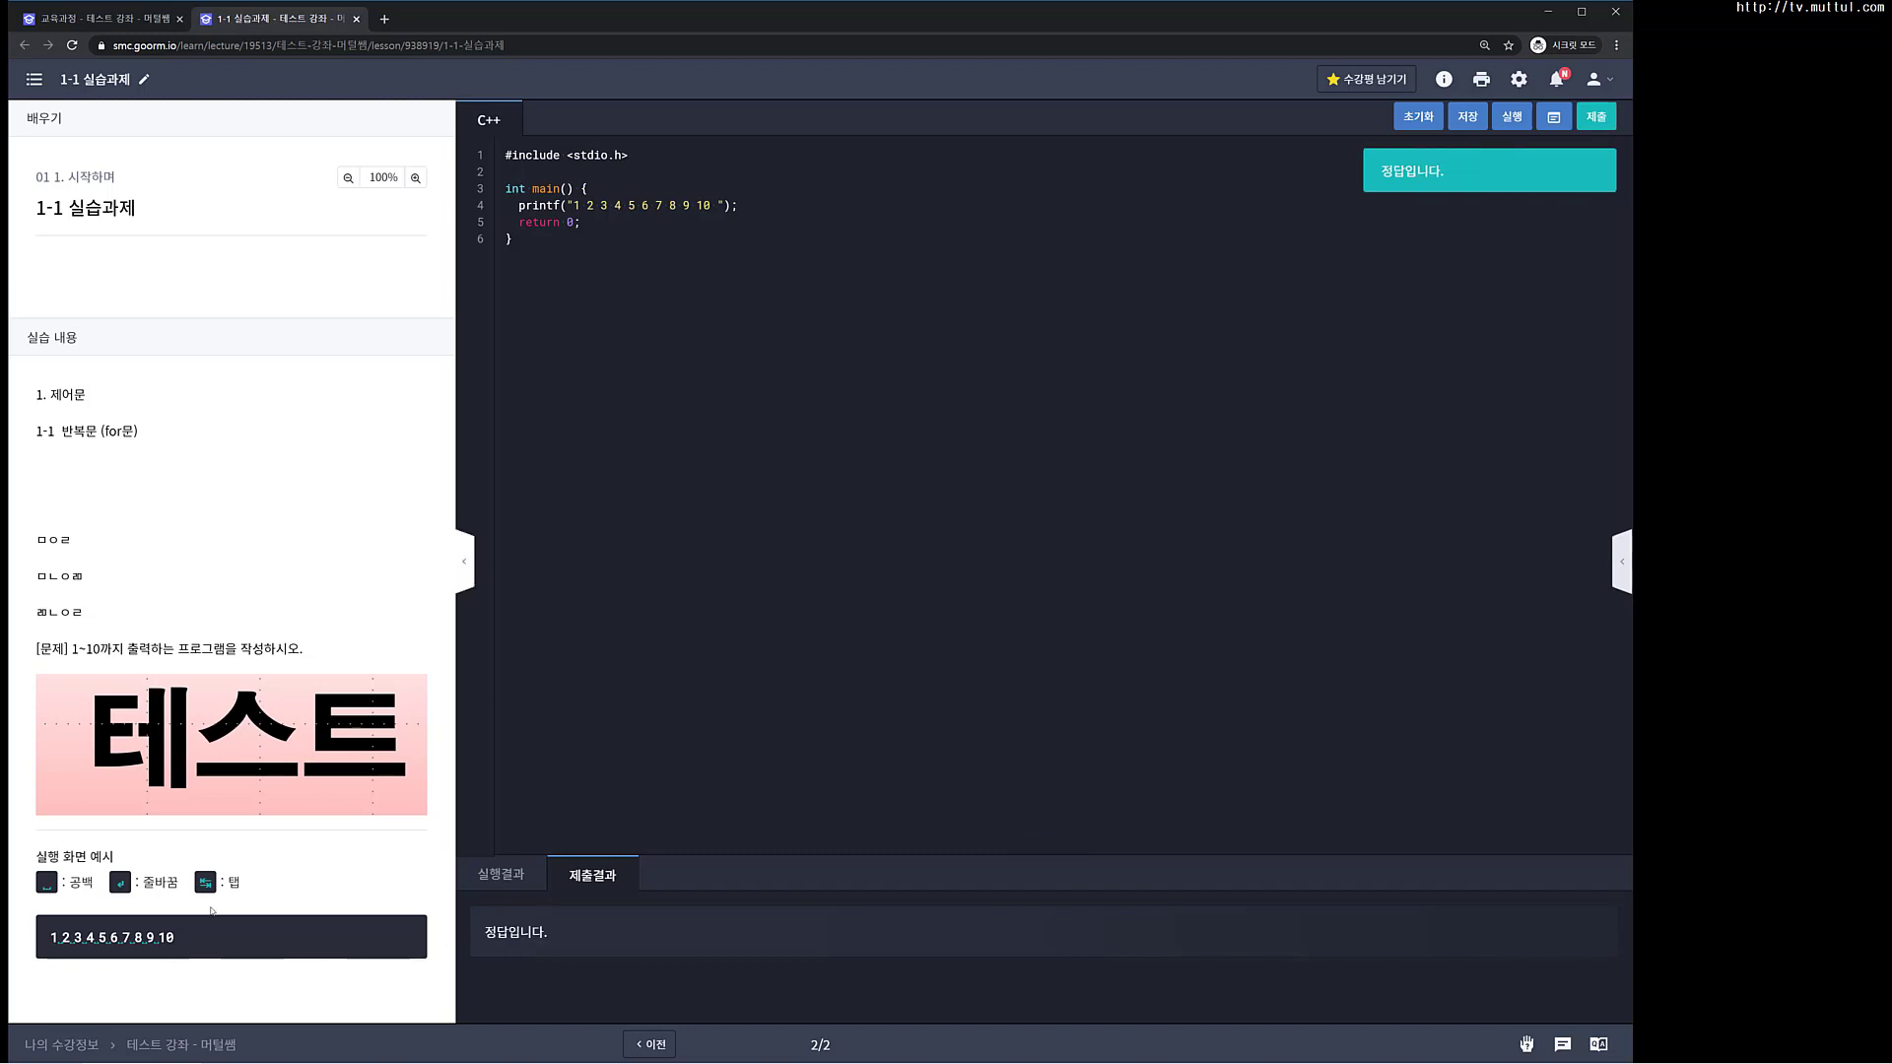
Step: Remove the trailing space after 10 in the printf string and submit the solution again
key("BackSpace")
left_click(783, 258)
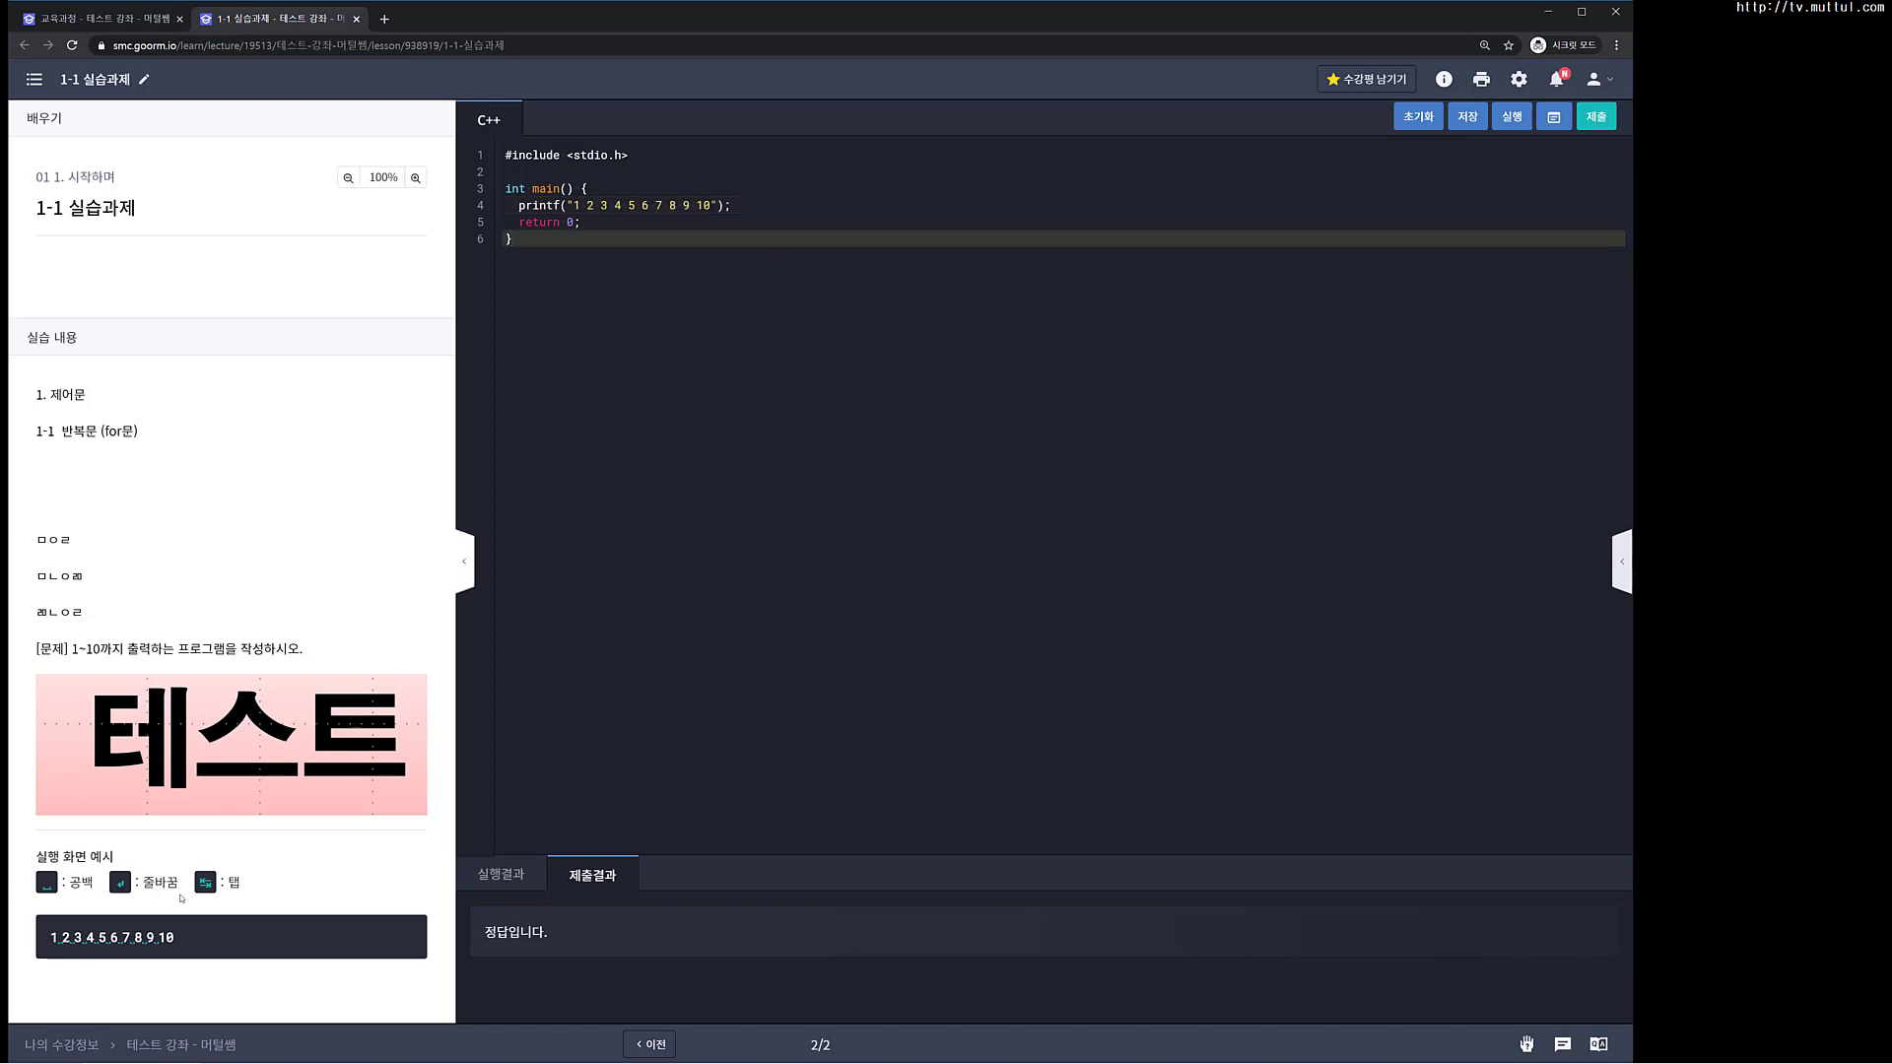
left_click(1596, 116)
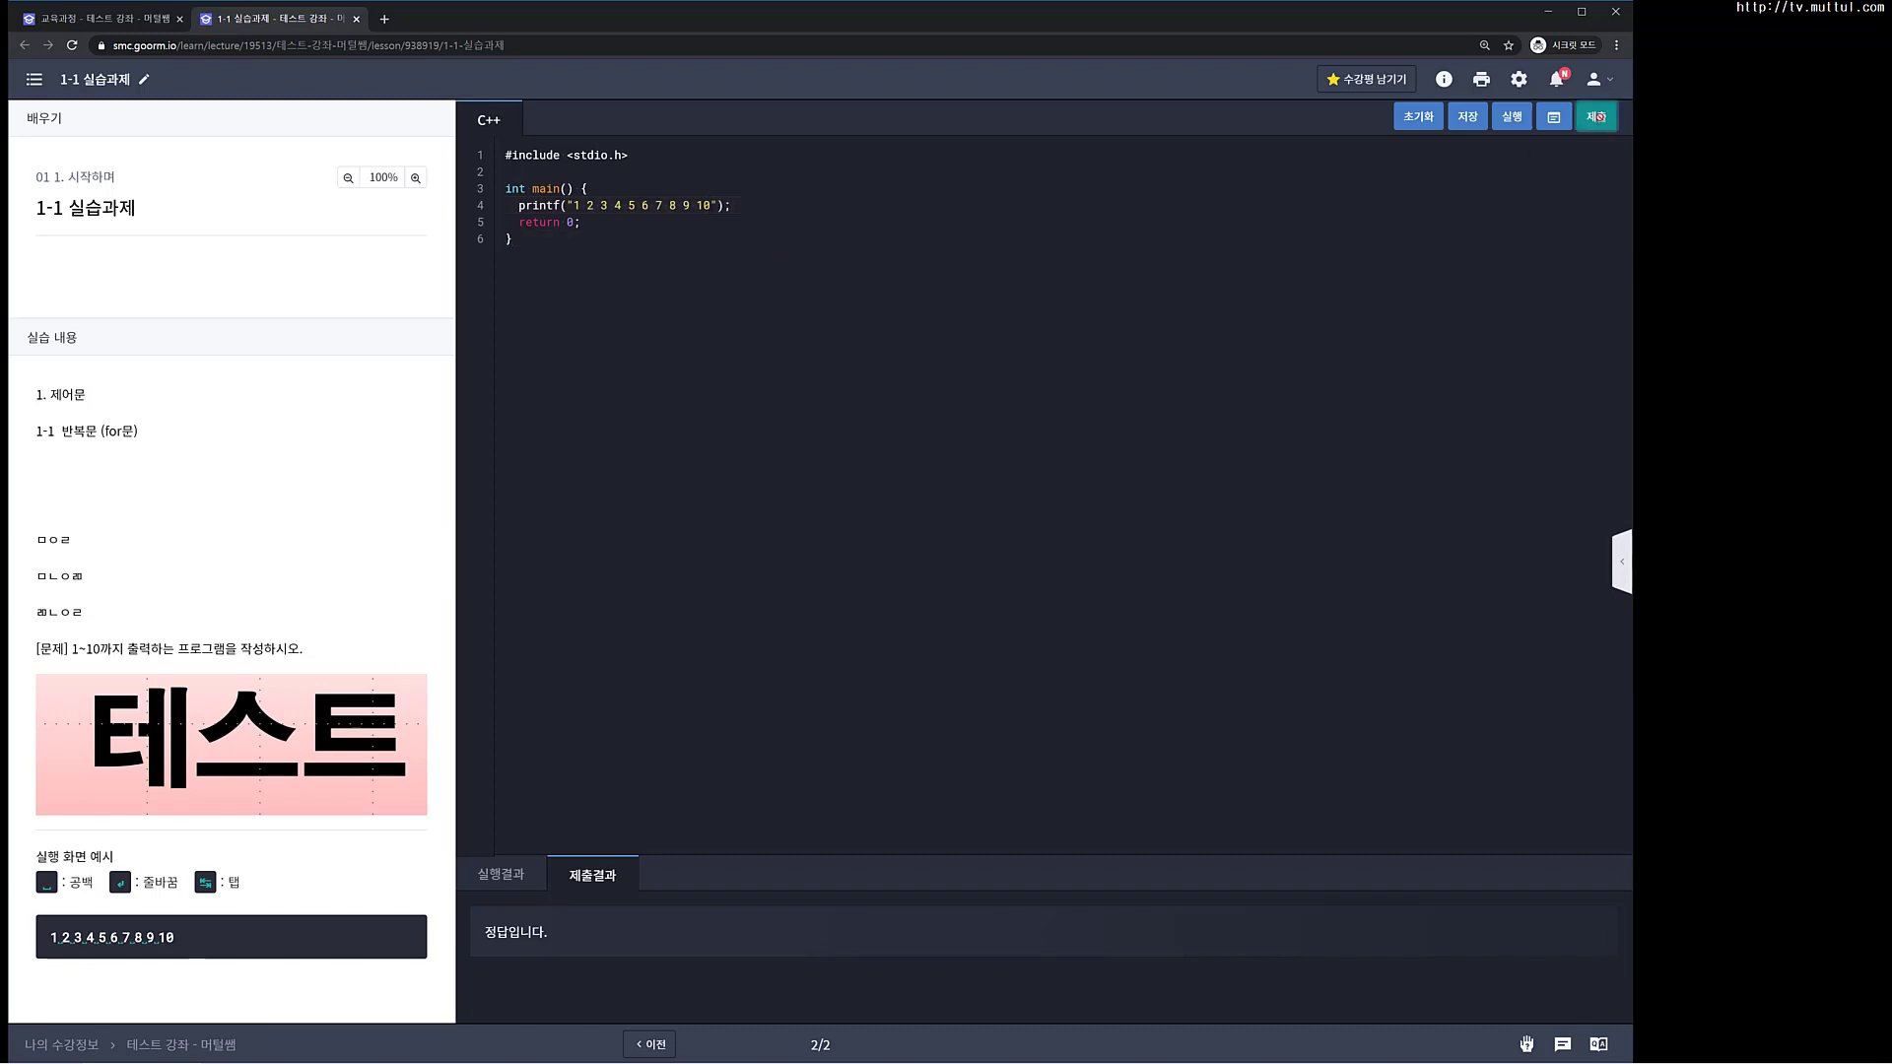